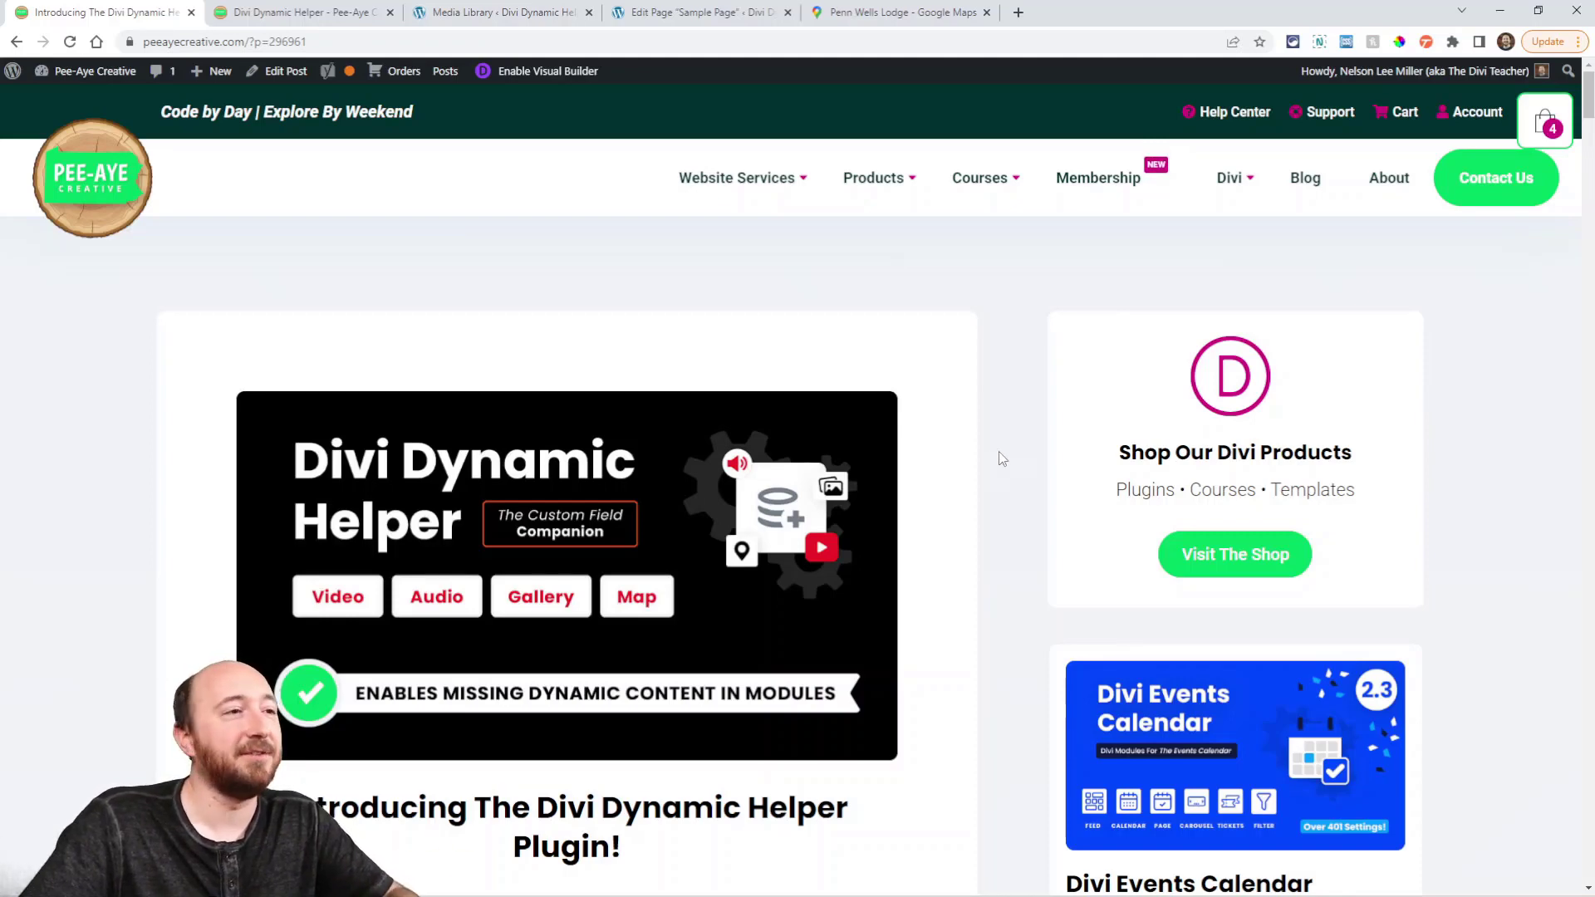
Step: Scroll the announcement post past 'What Is This Plugin?' to the 'Without/With Our Plugin' comparison
scroll(845, 511, "down", 8)
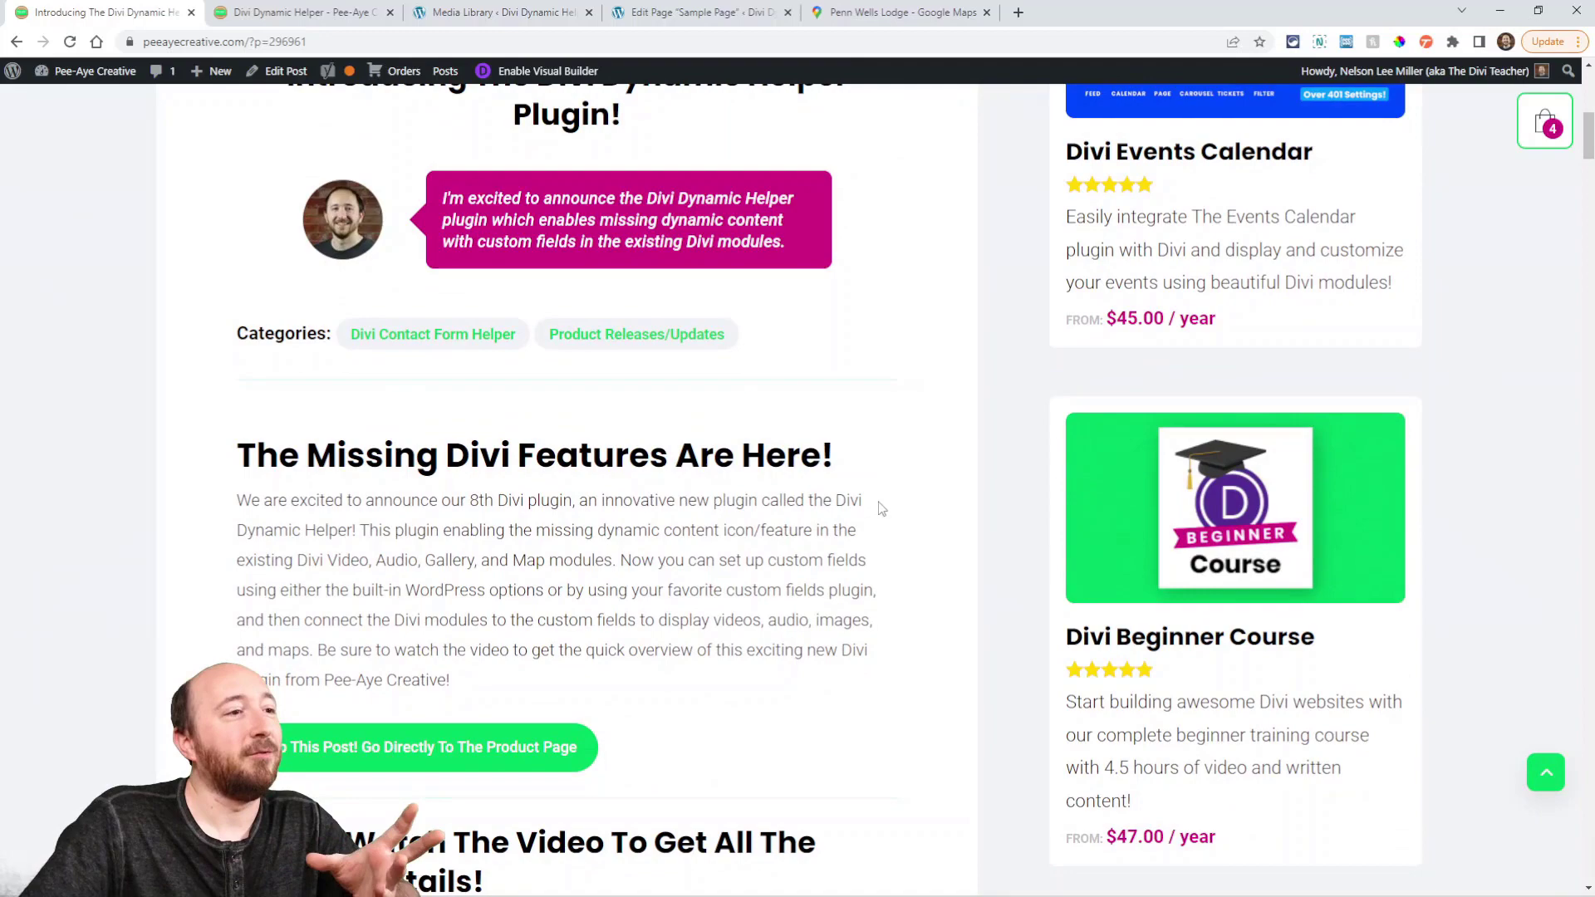
scroll(881, 509, "down", 7)
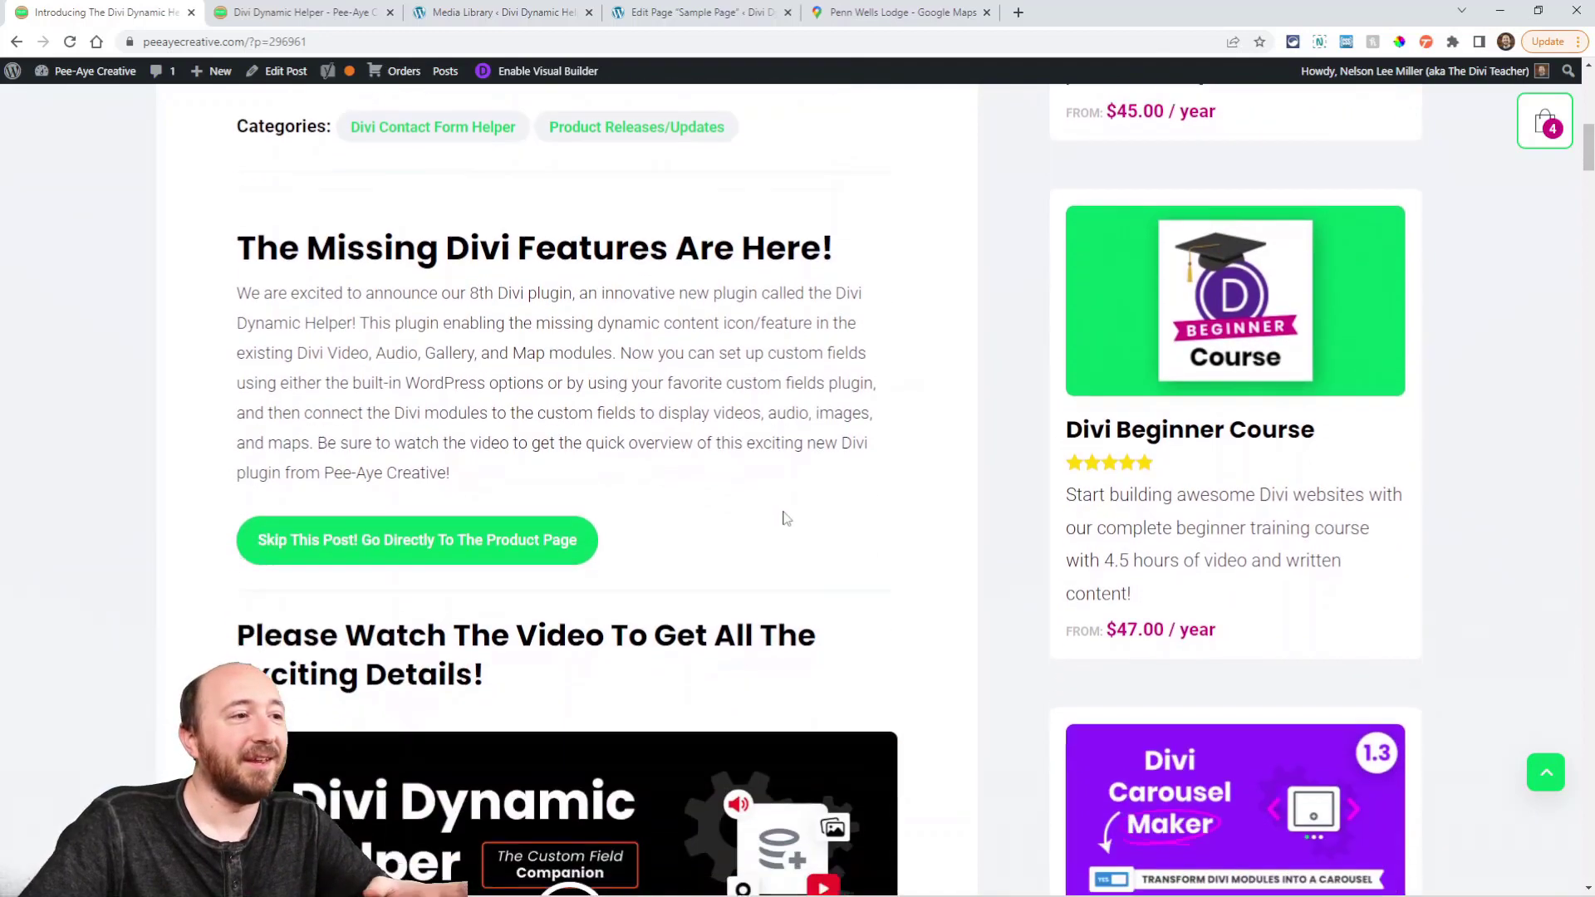
scroll(894, 519, "down", 5)
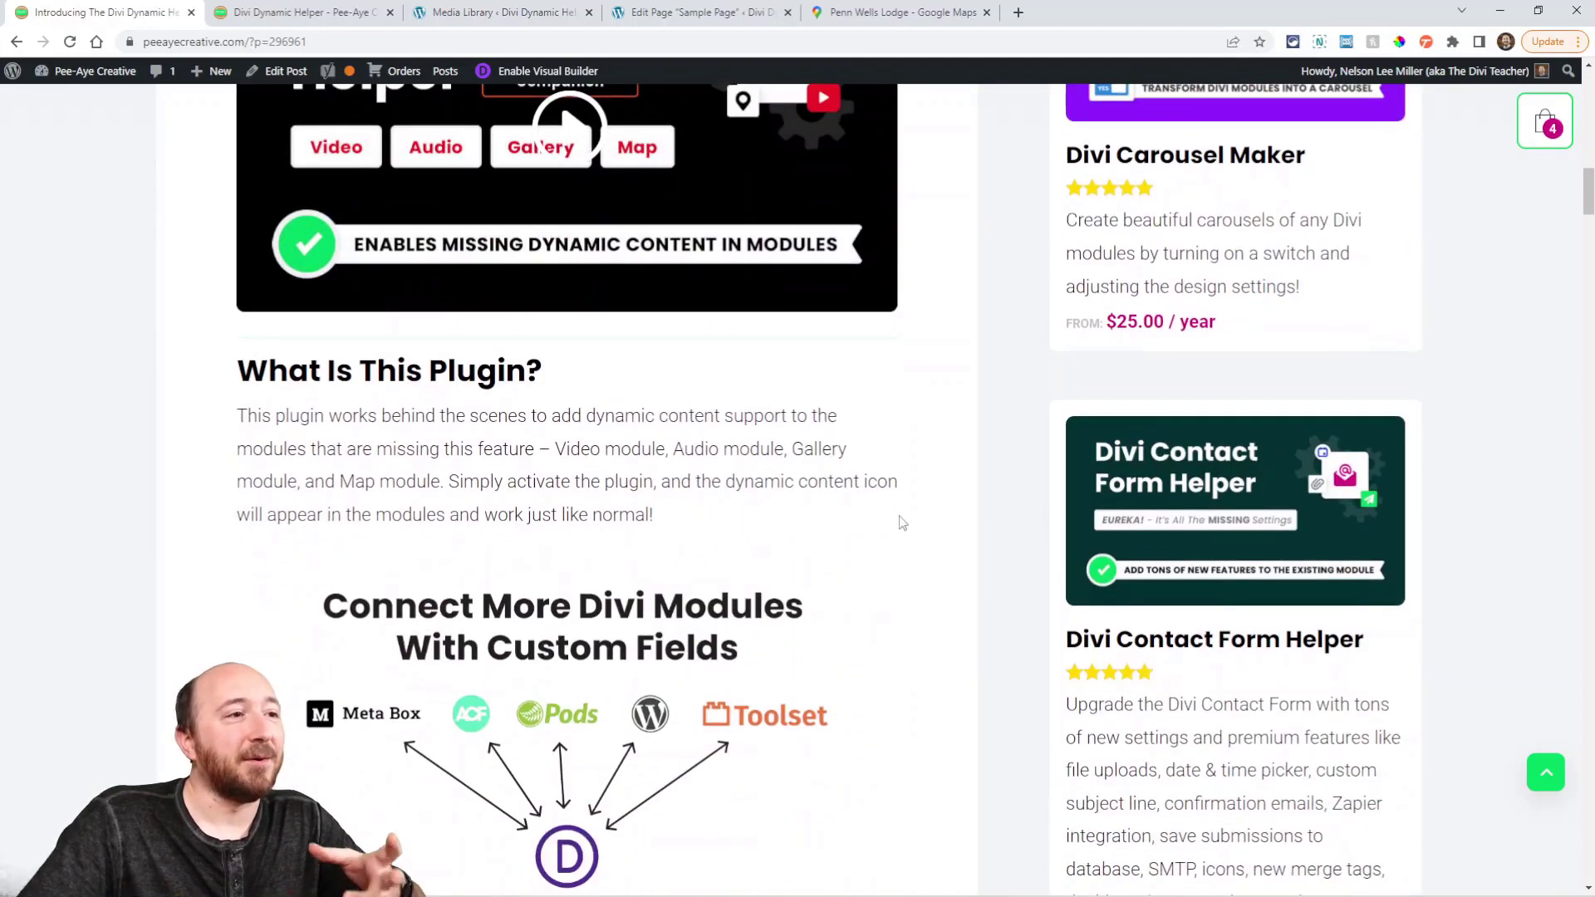
scroll(901, 521, "down", 2)
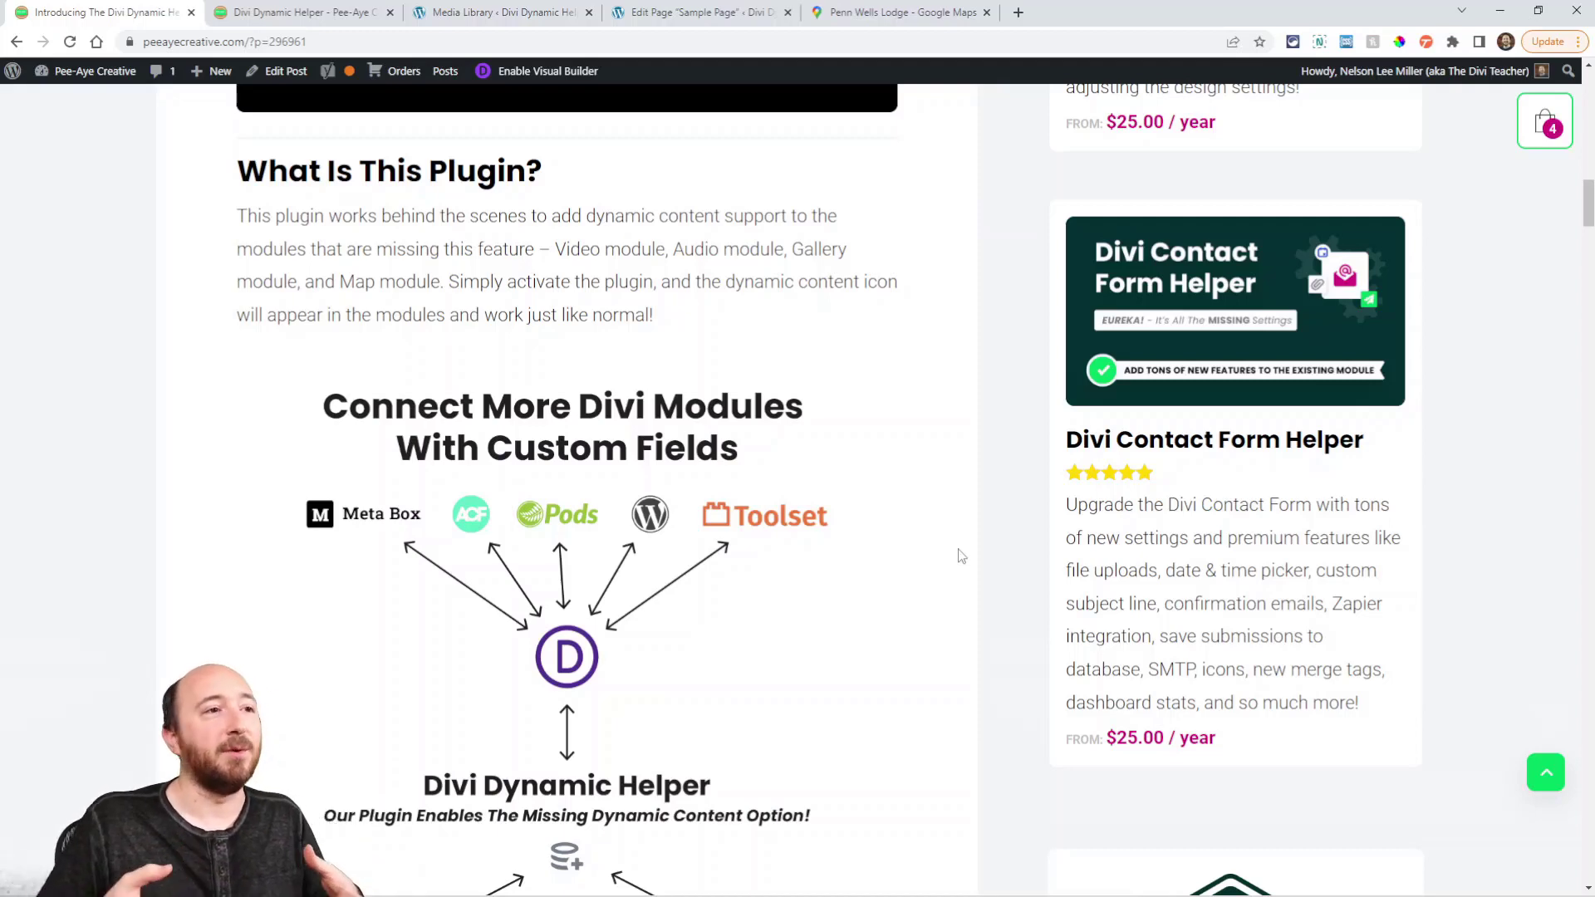
scroll(945, 558, "down", 2)
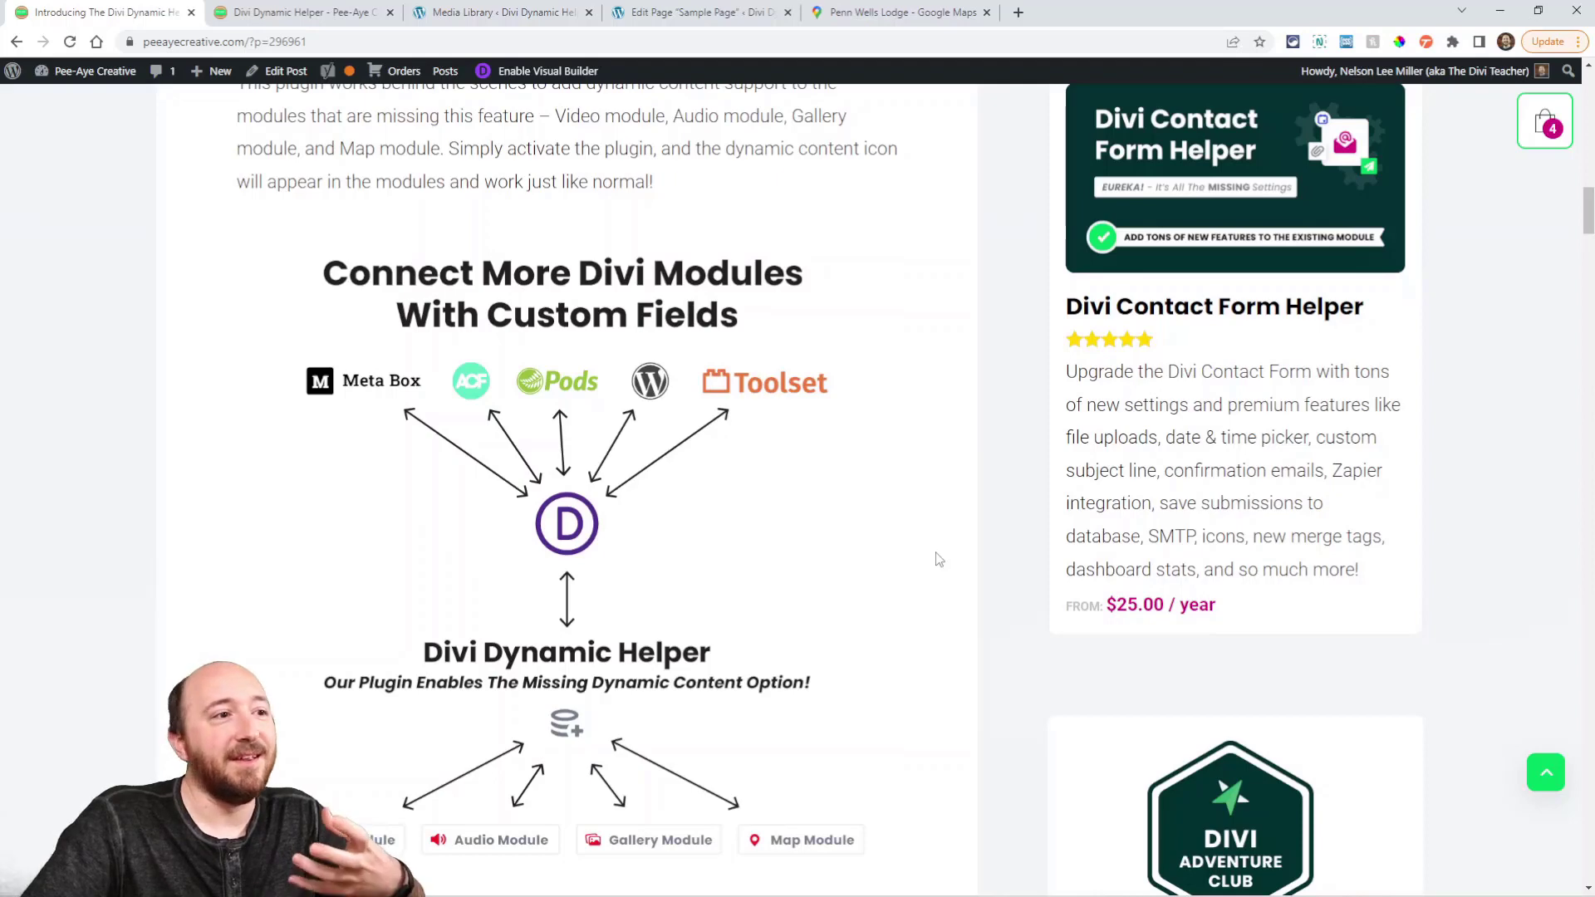
scroll(937, 559, "down", 1)
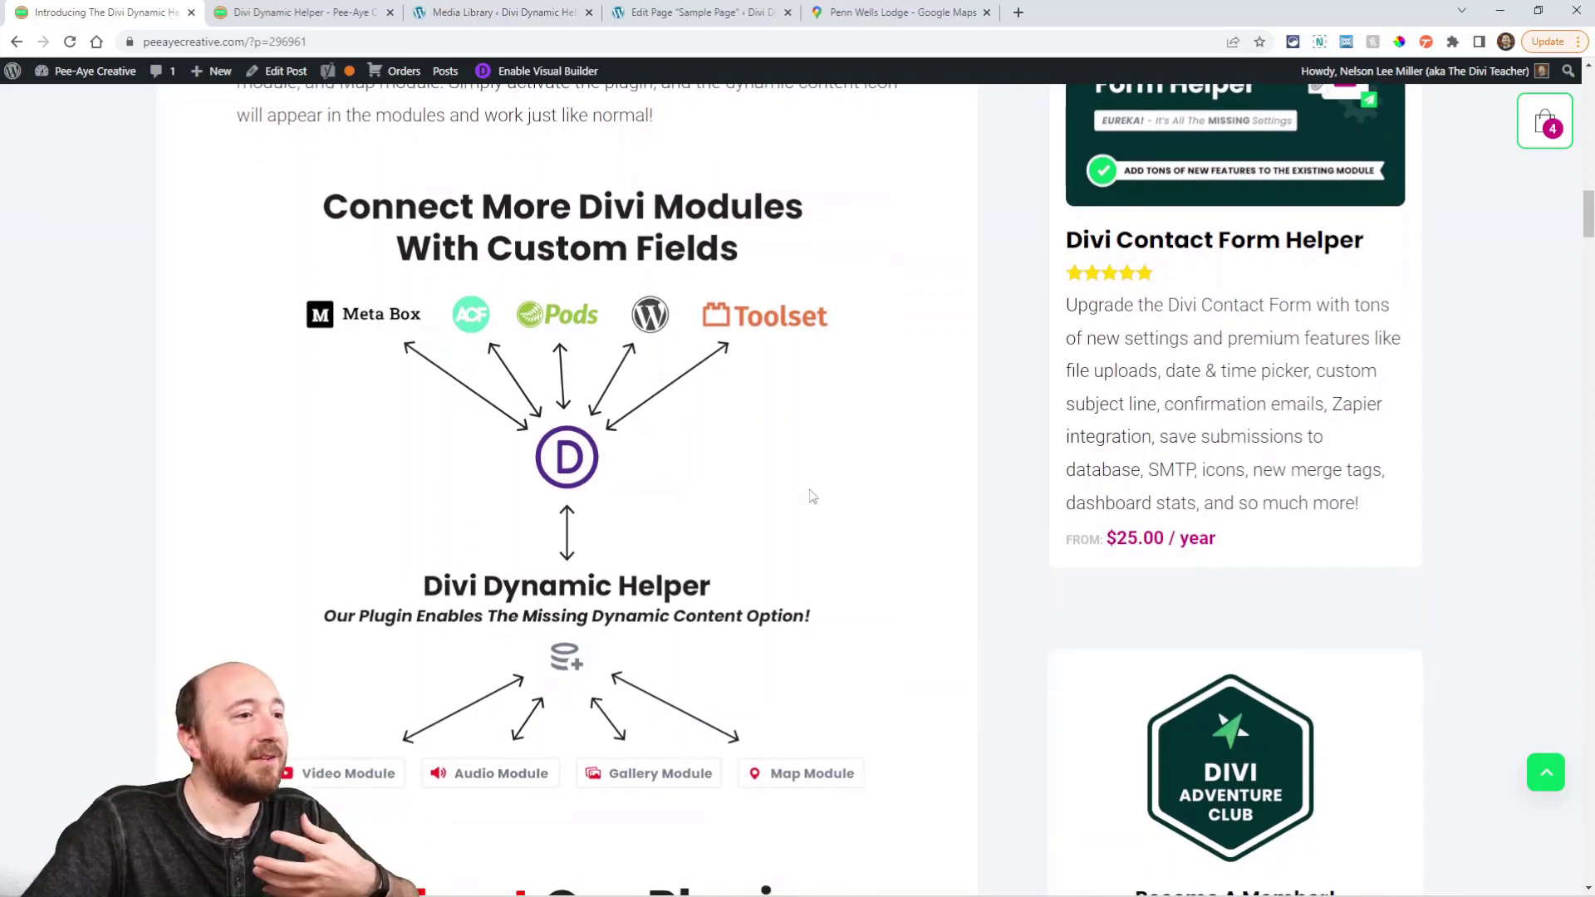
scroll(879, 485, "down", 5)
scroll(919, 487, "down", 6)
scroll(921, 488, "up", 3)
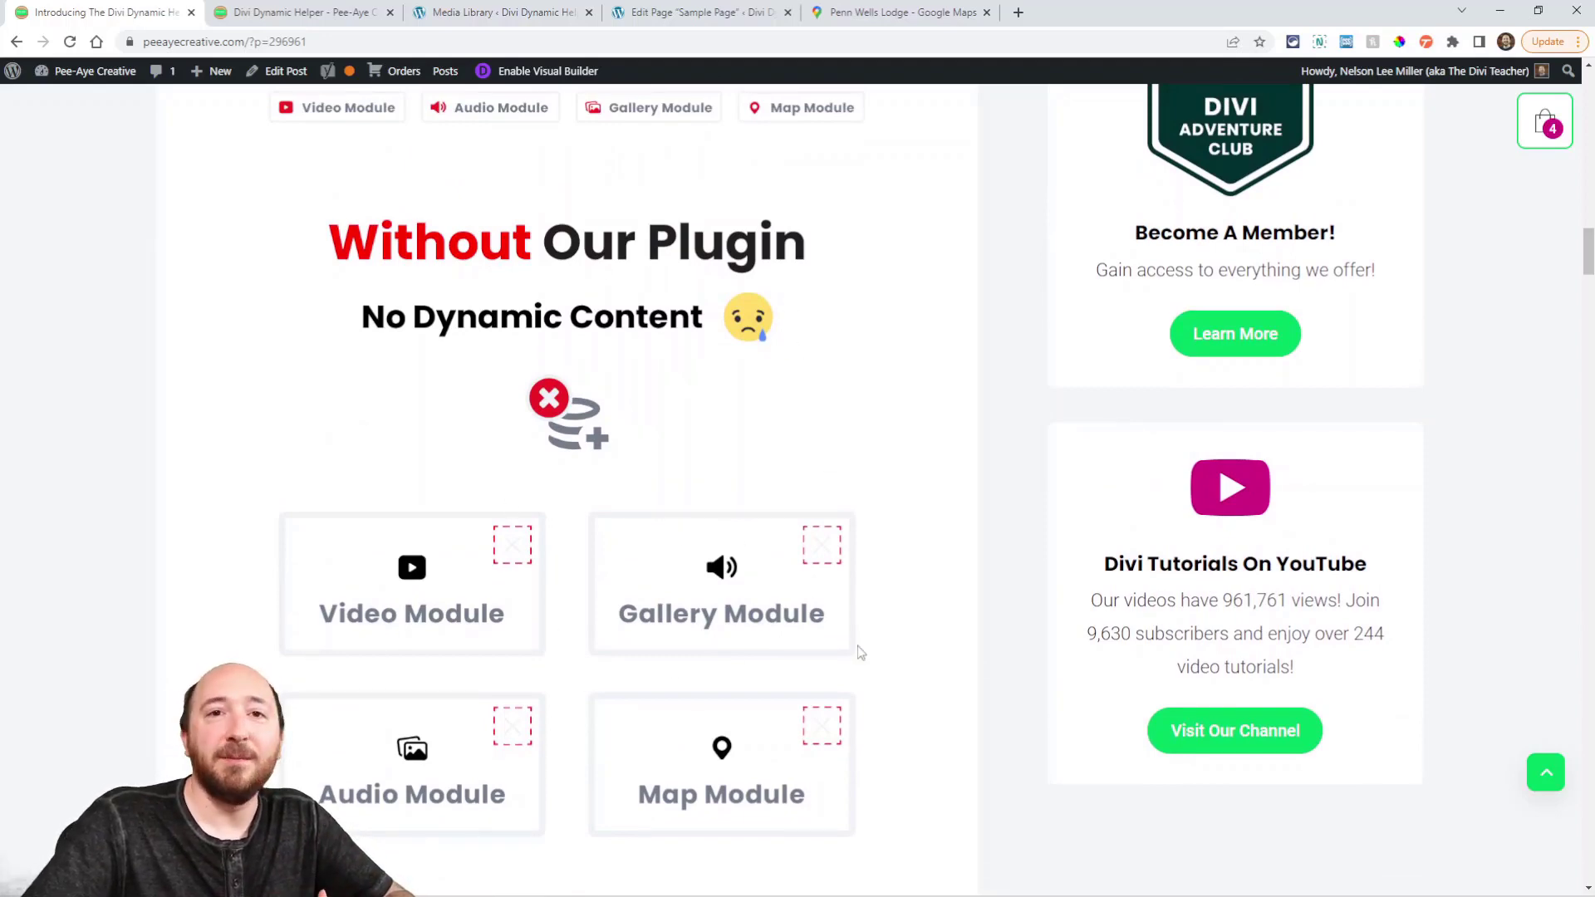
scroll(789, 675, "down", 2)
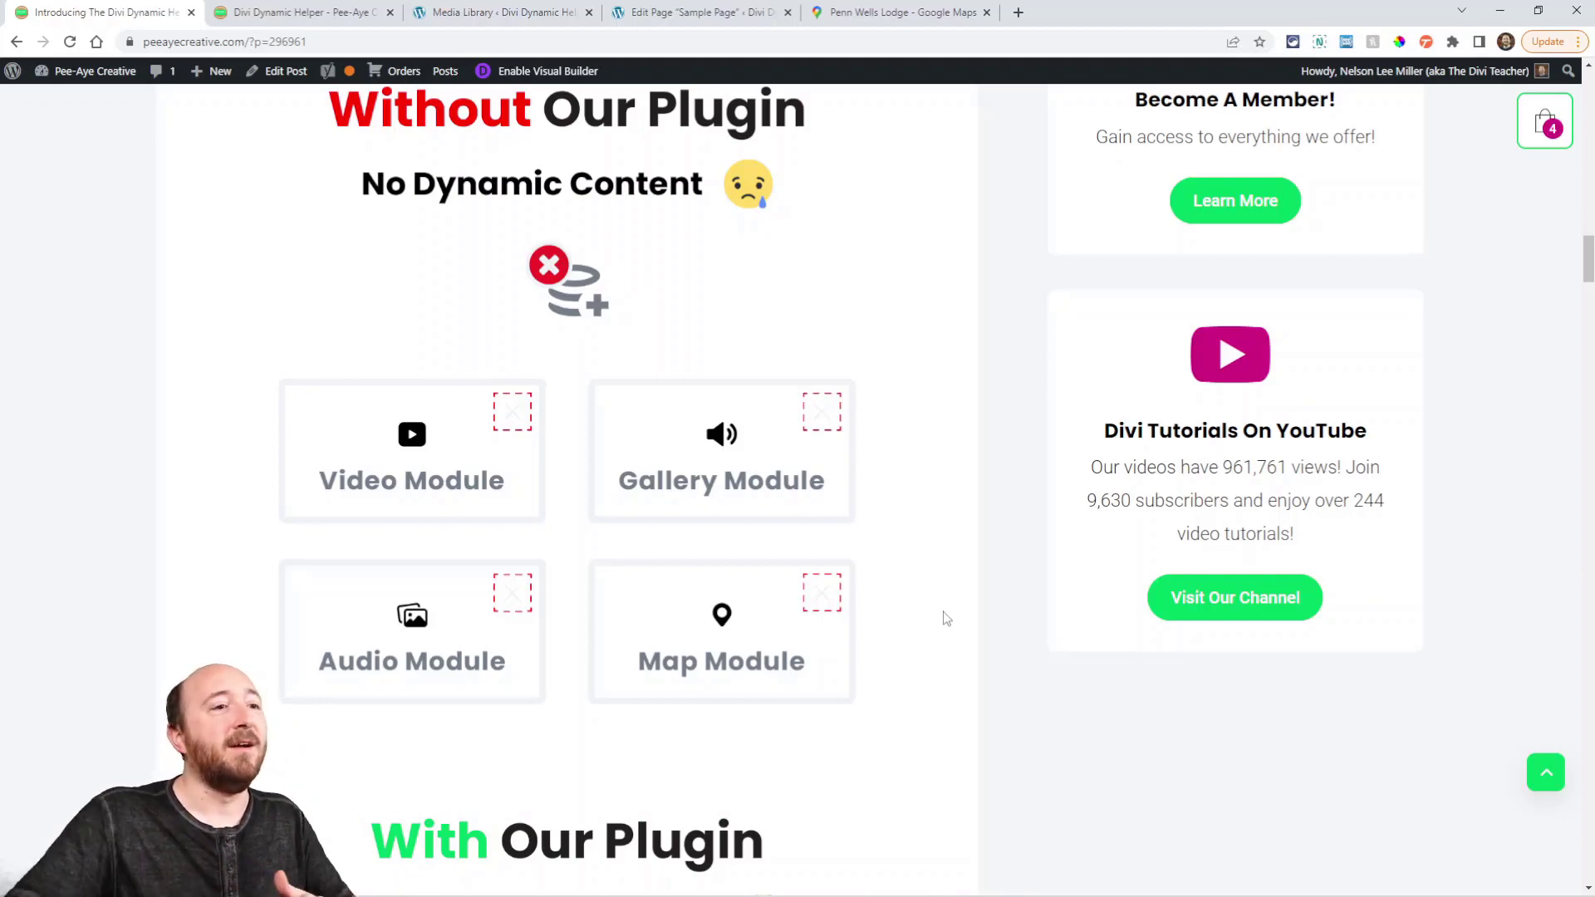
scroll(947, 619, "down", 9)
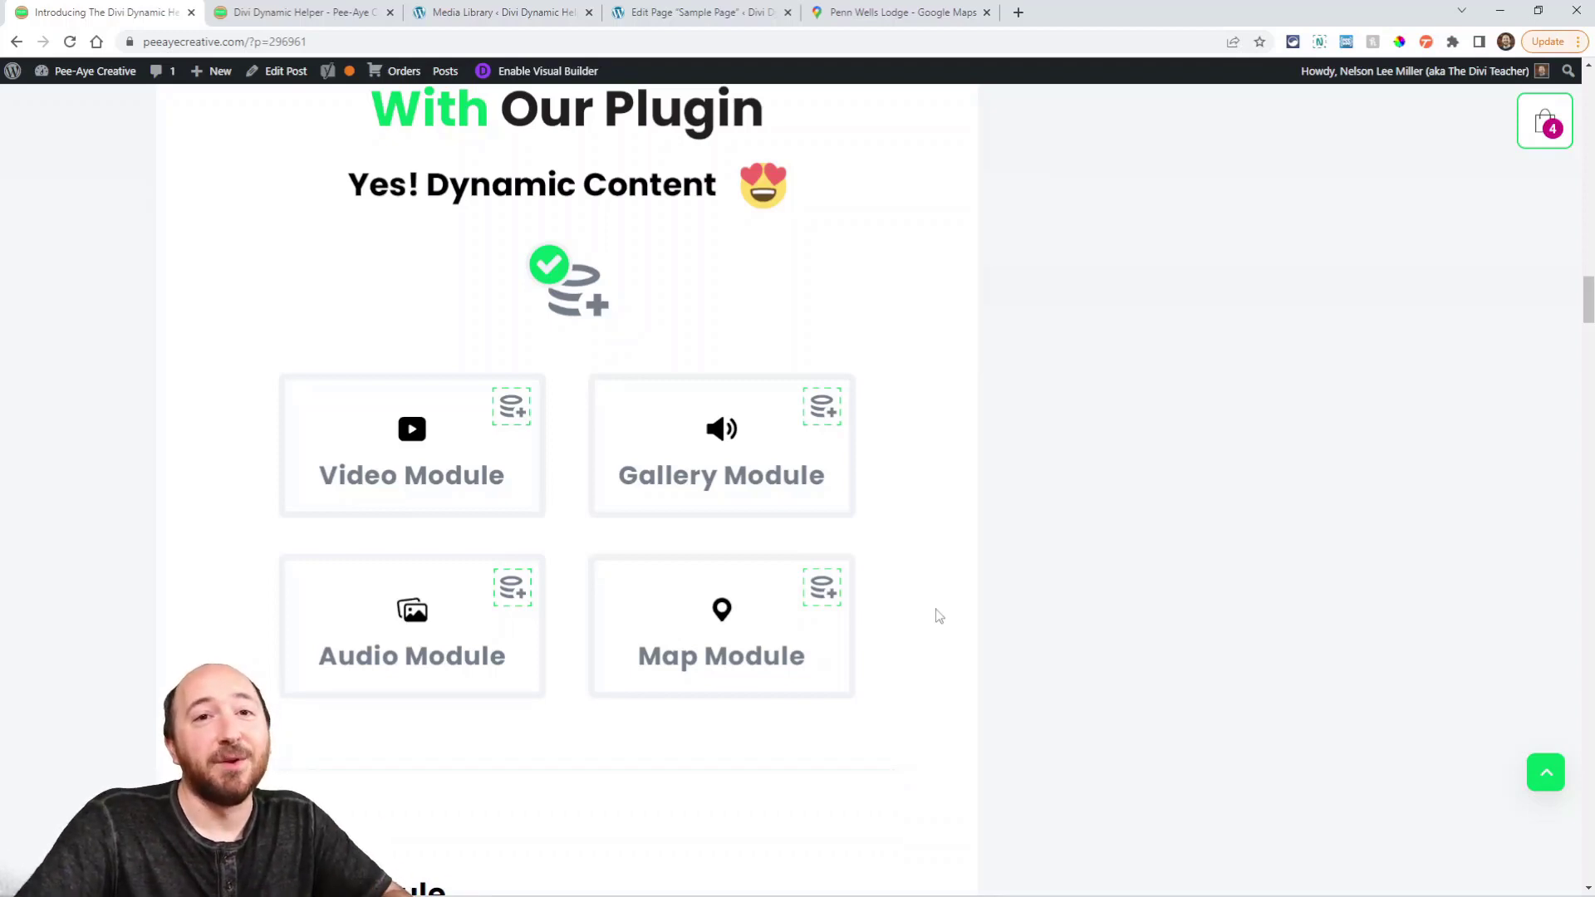
Step: Scroll through the Video, Audio and Gallery explanations, stopping at the Map Module illustration
scroll(939, 616, "down", 5)
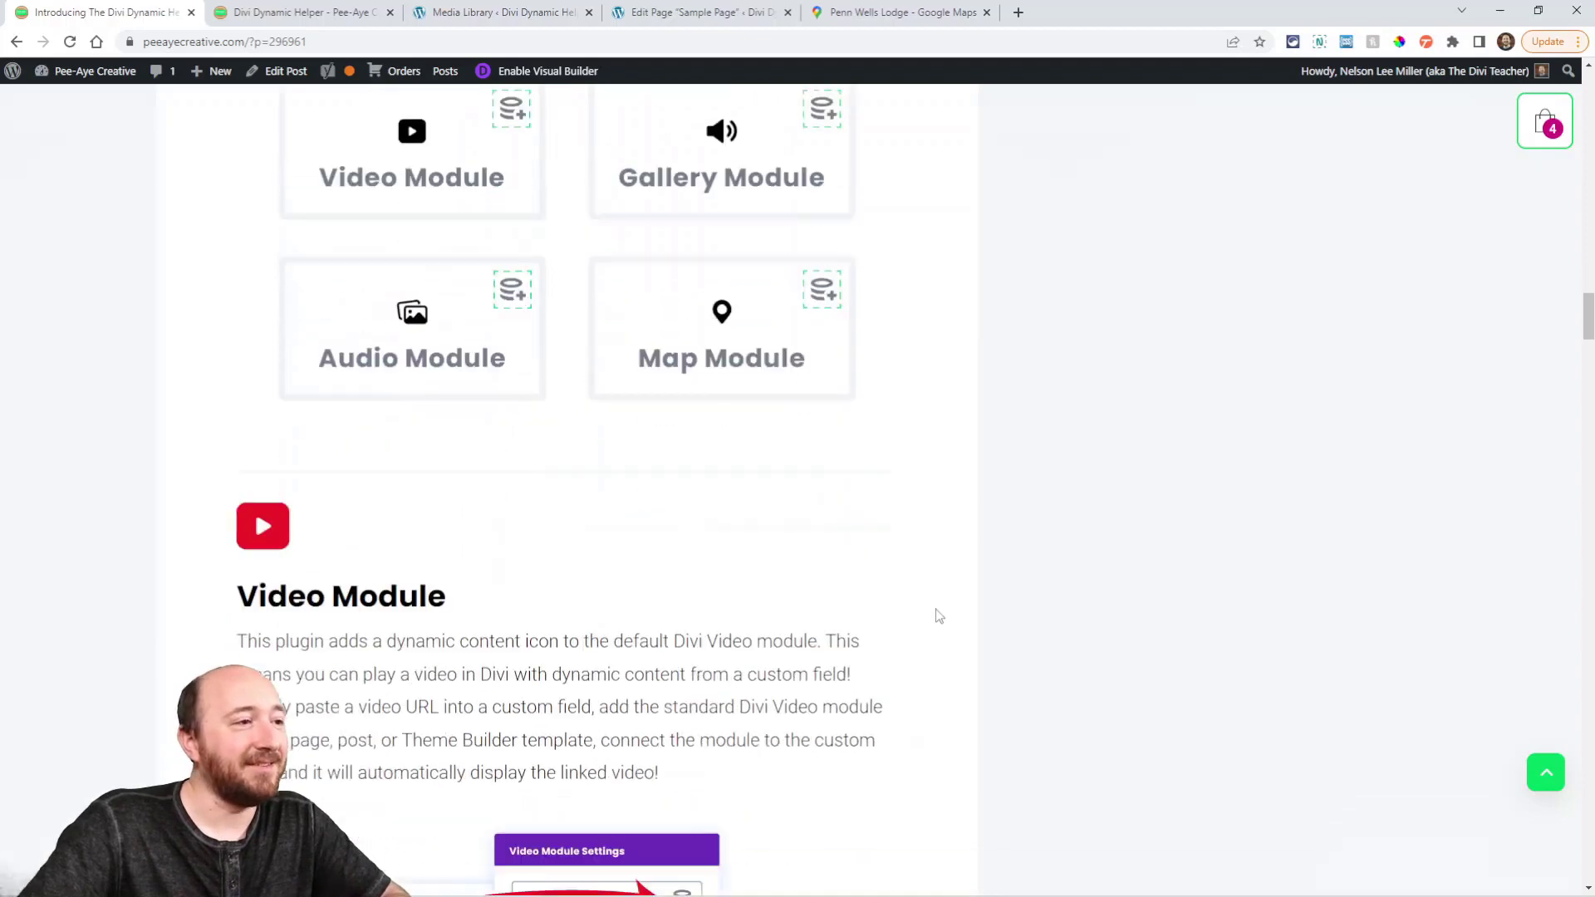
scroll(938, 617, "down", 2)
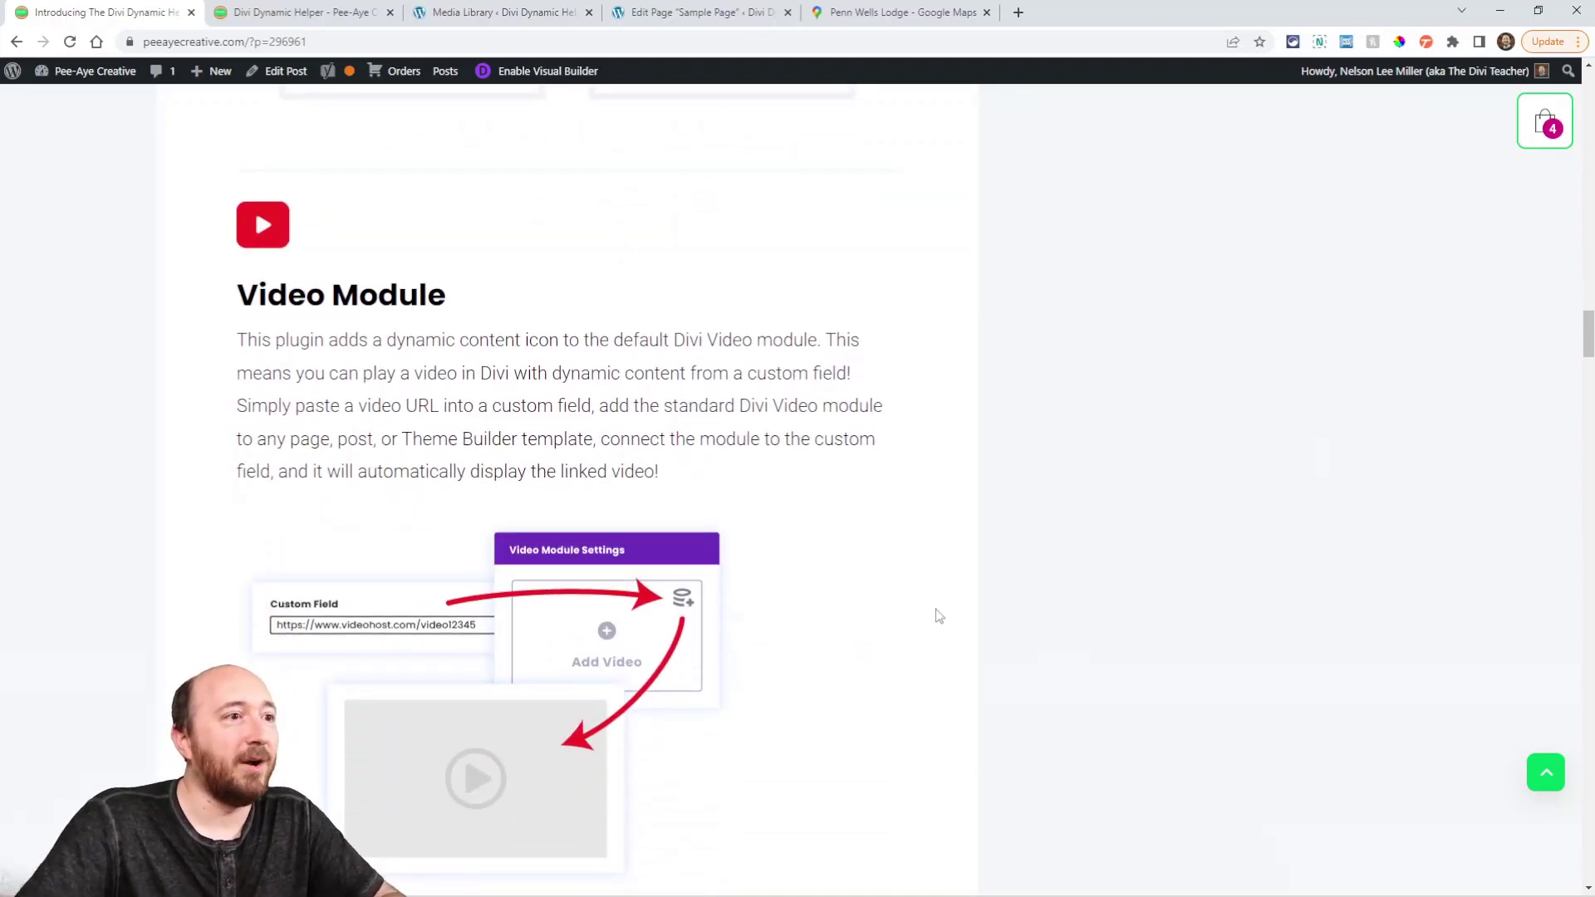
scroll(893, 614, "down", 2)
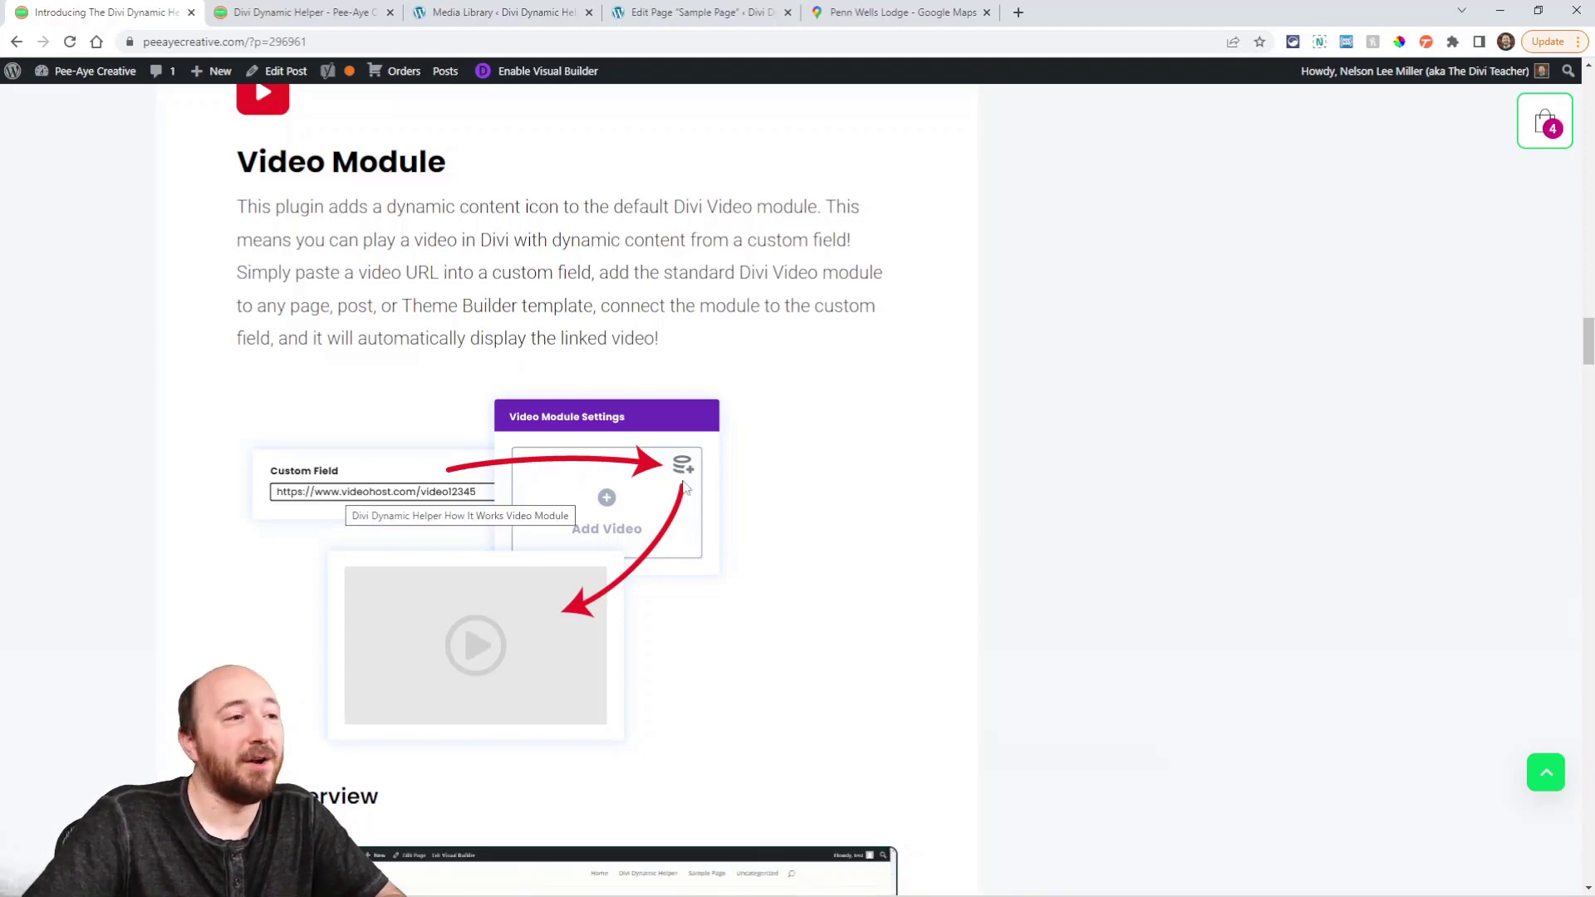
scroll(510, 633, "down", 6)
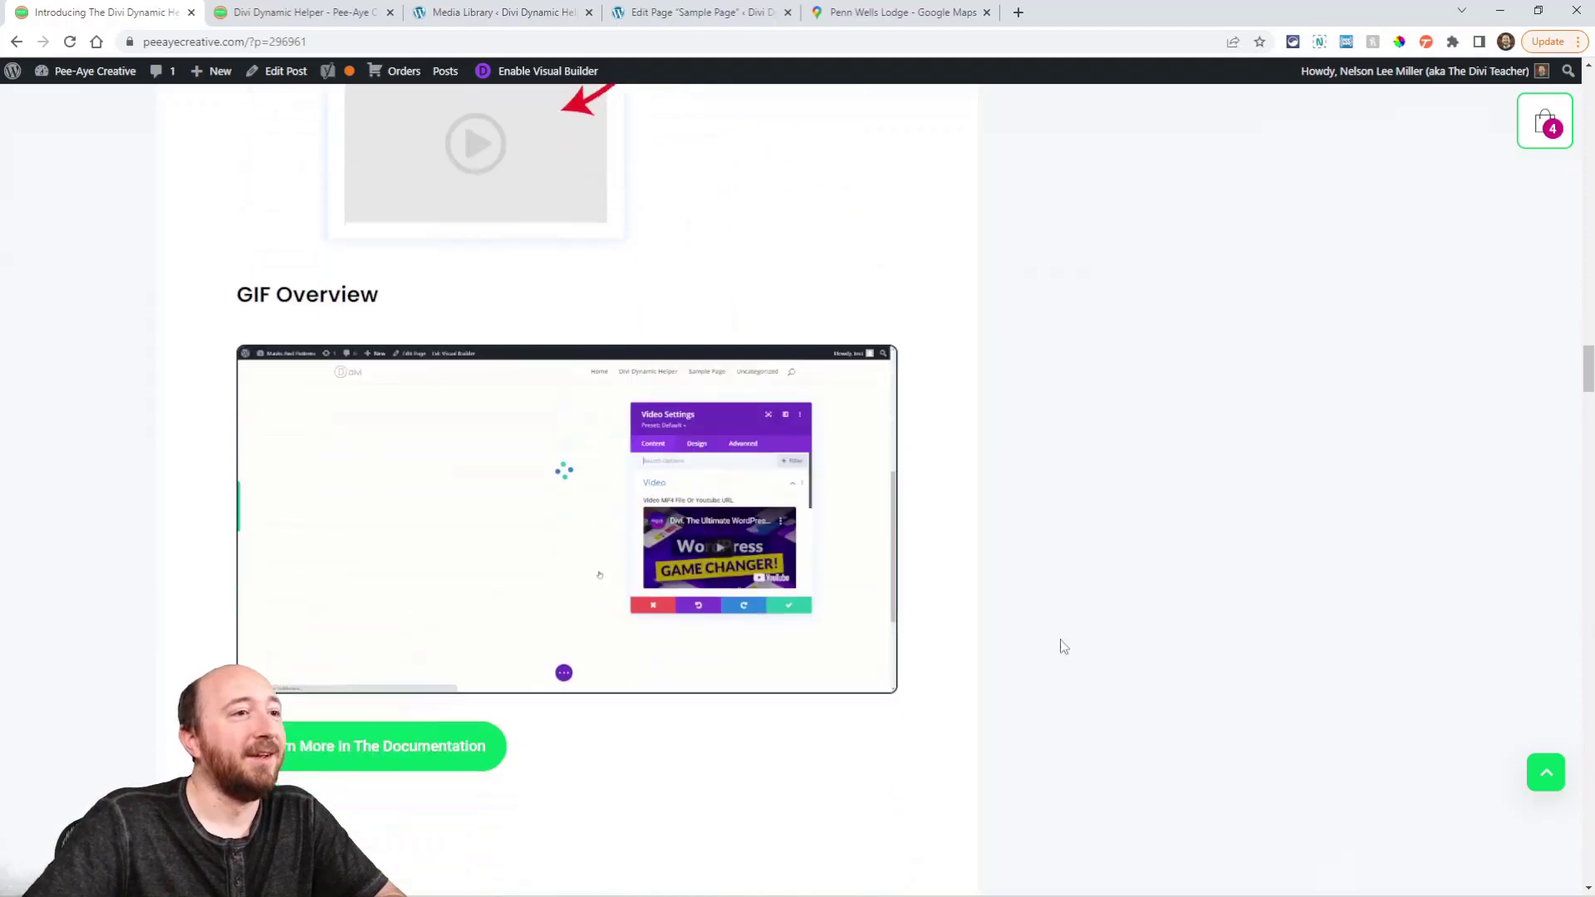
scroll(896, 615, "down", 8)
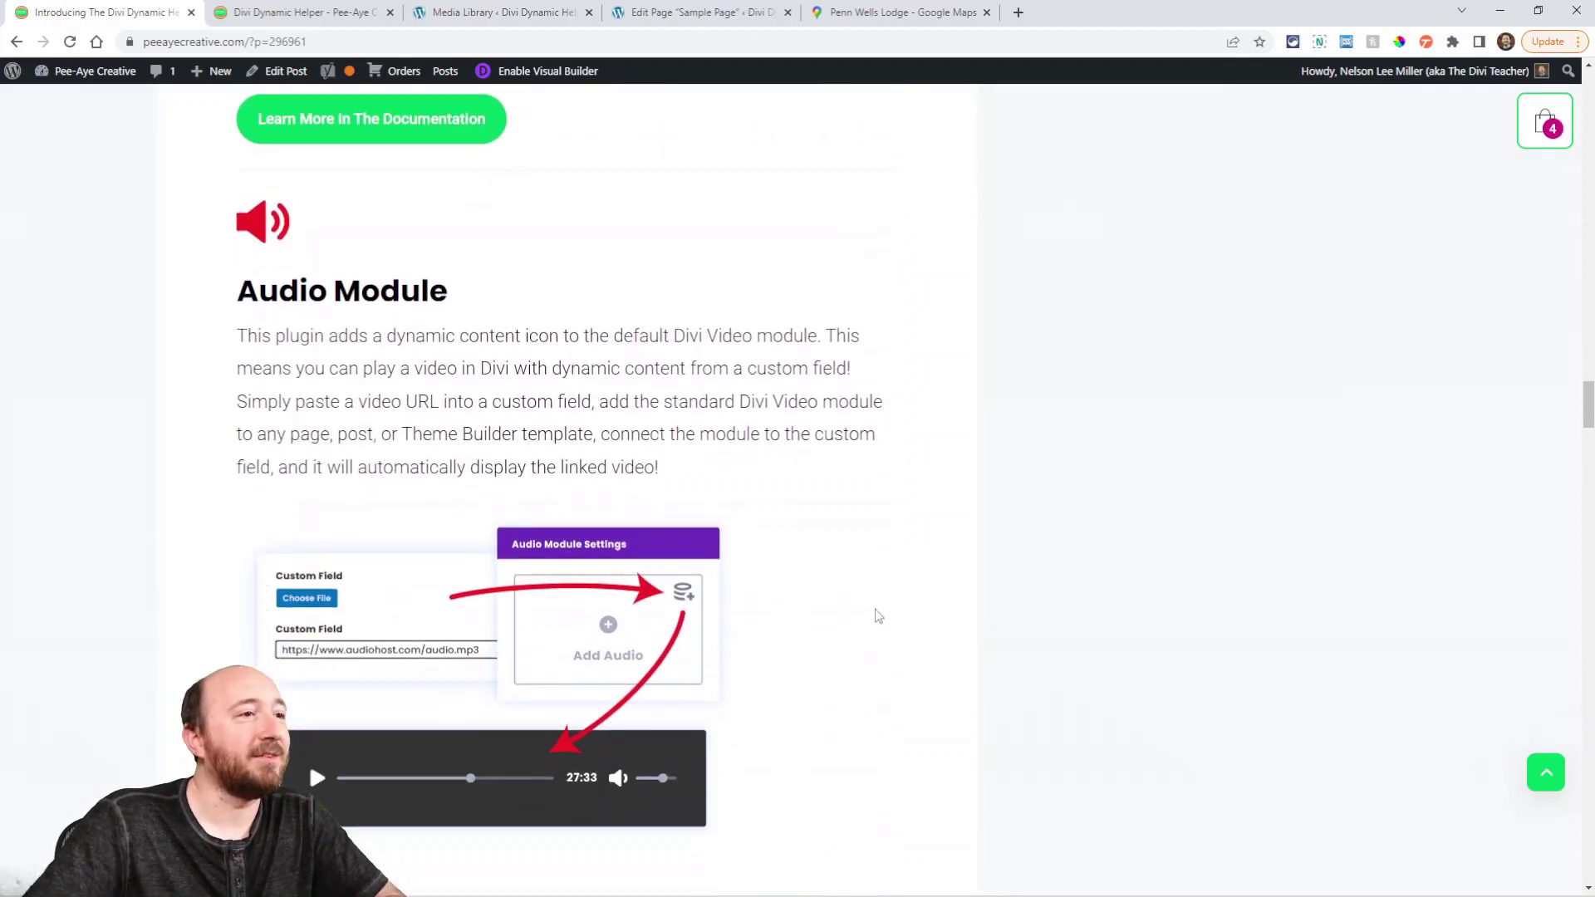
scroll(342, 207, "up", 1)
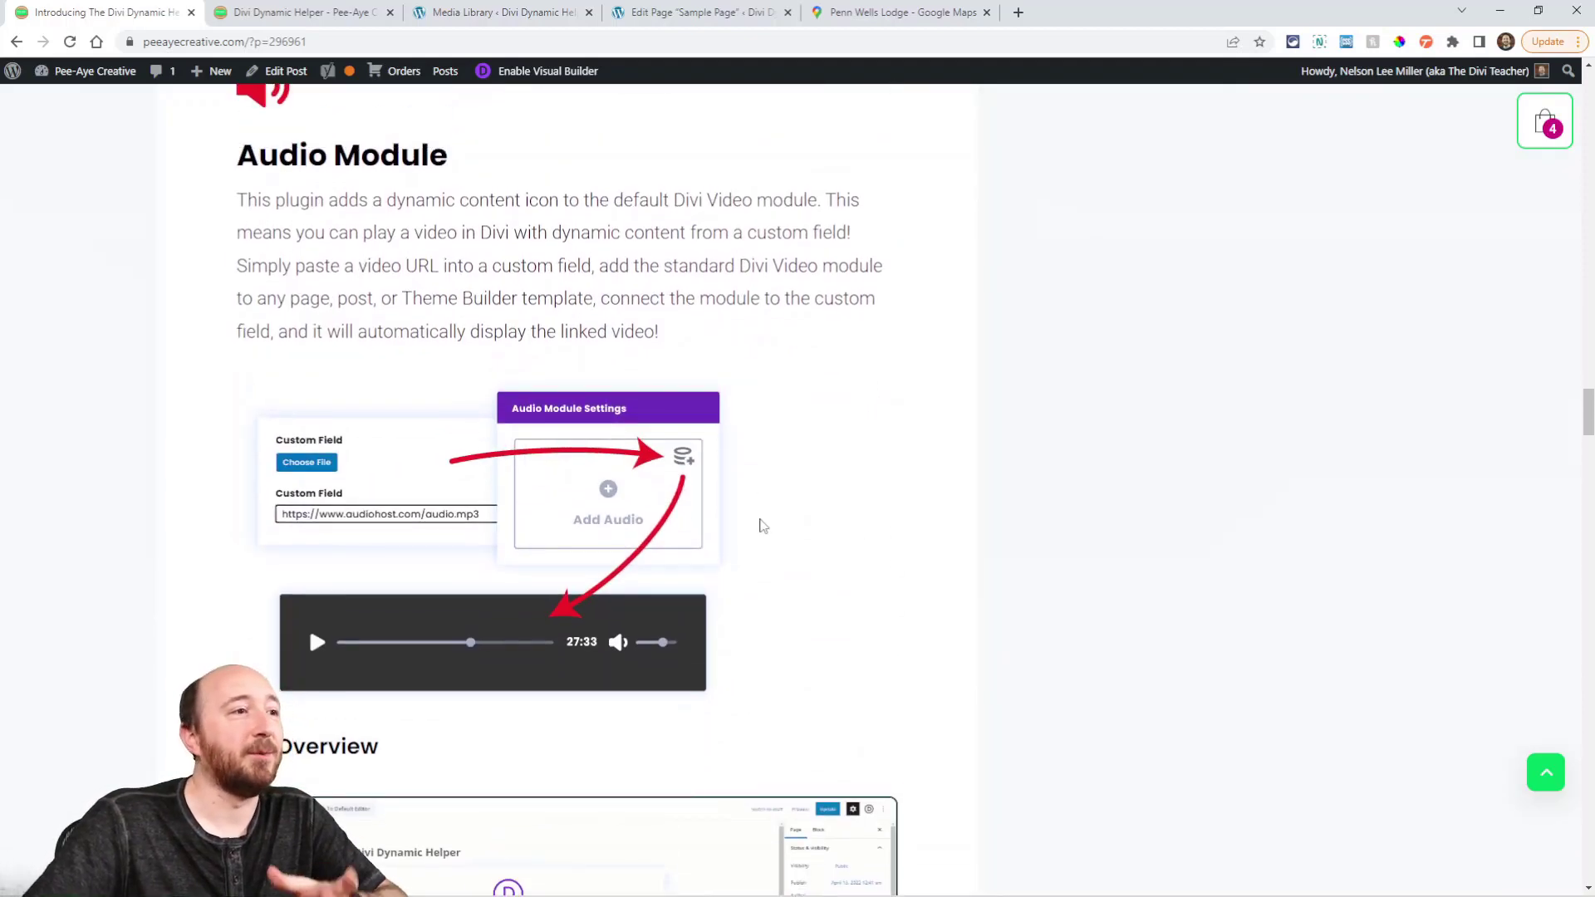
scroll(890, 586, "down", 2)
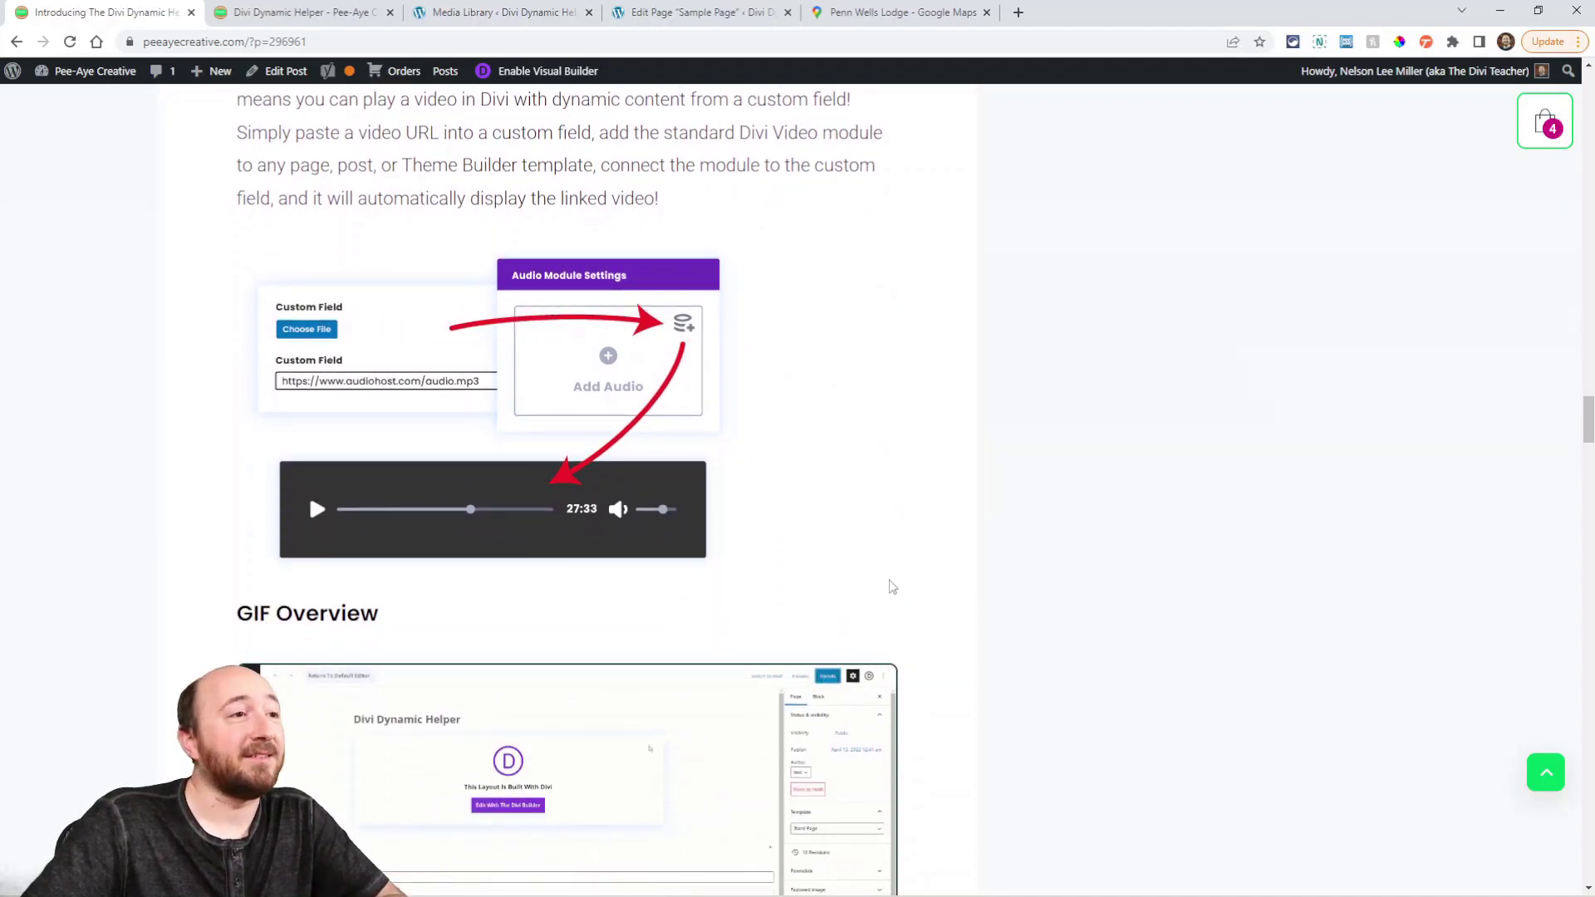
scroll(977, 564, "down", 3)
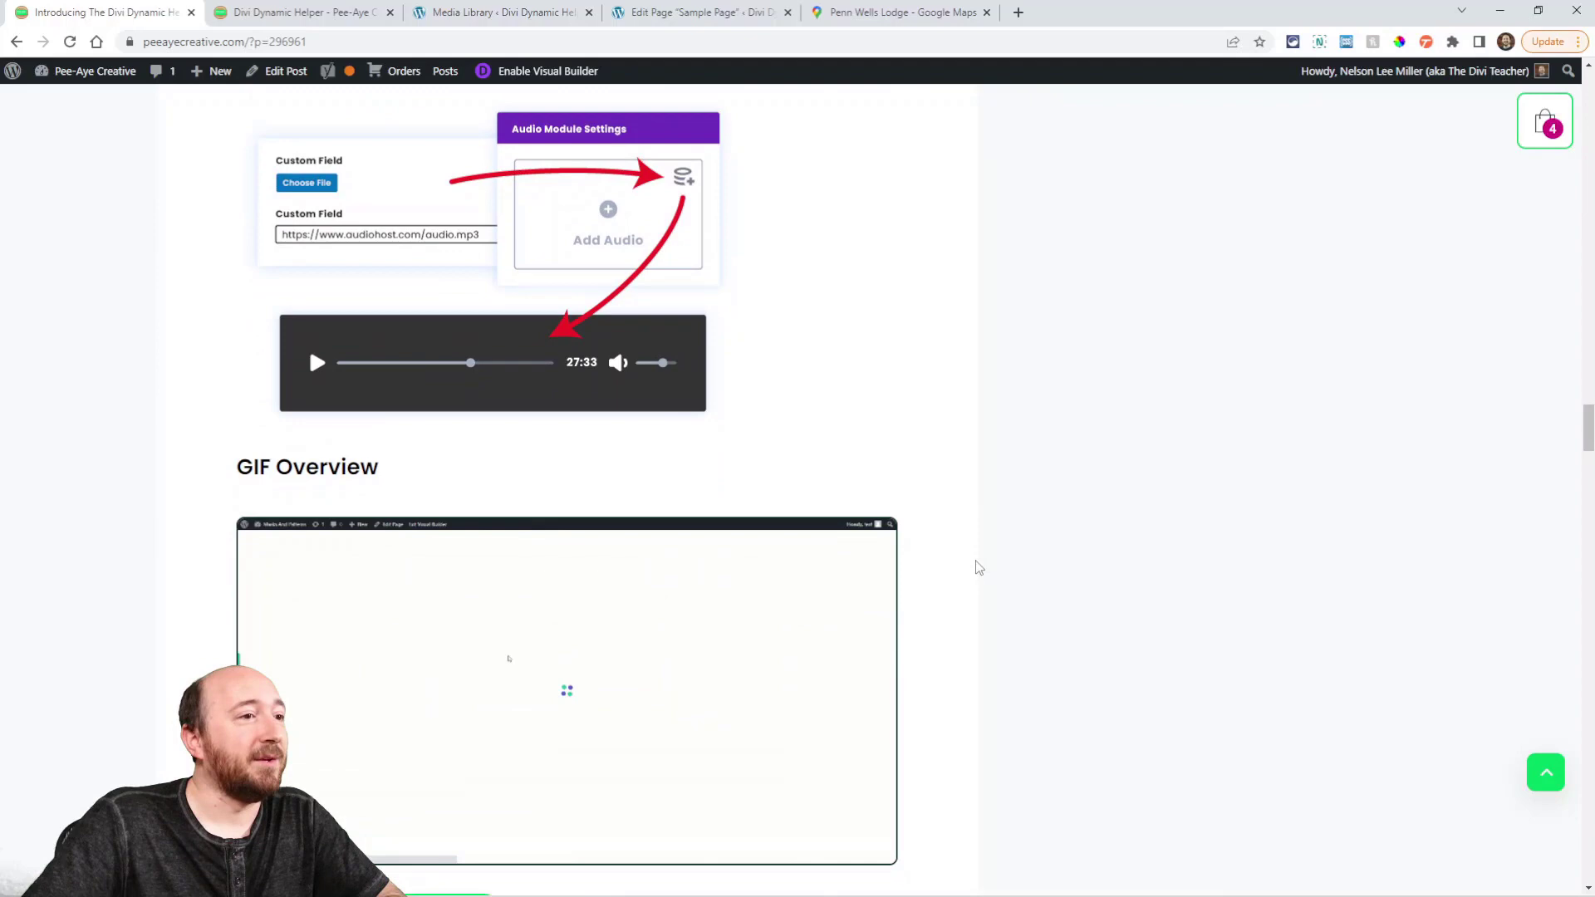
scroll(975, 565, "down", 6)
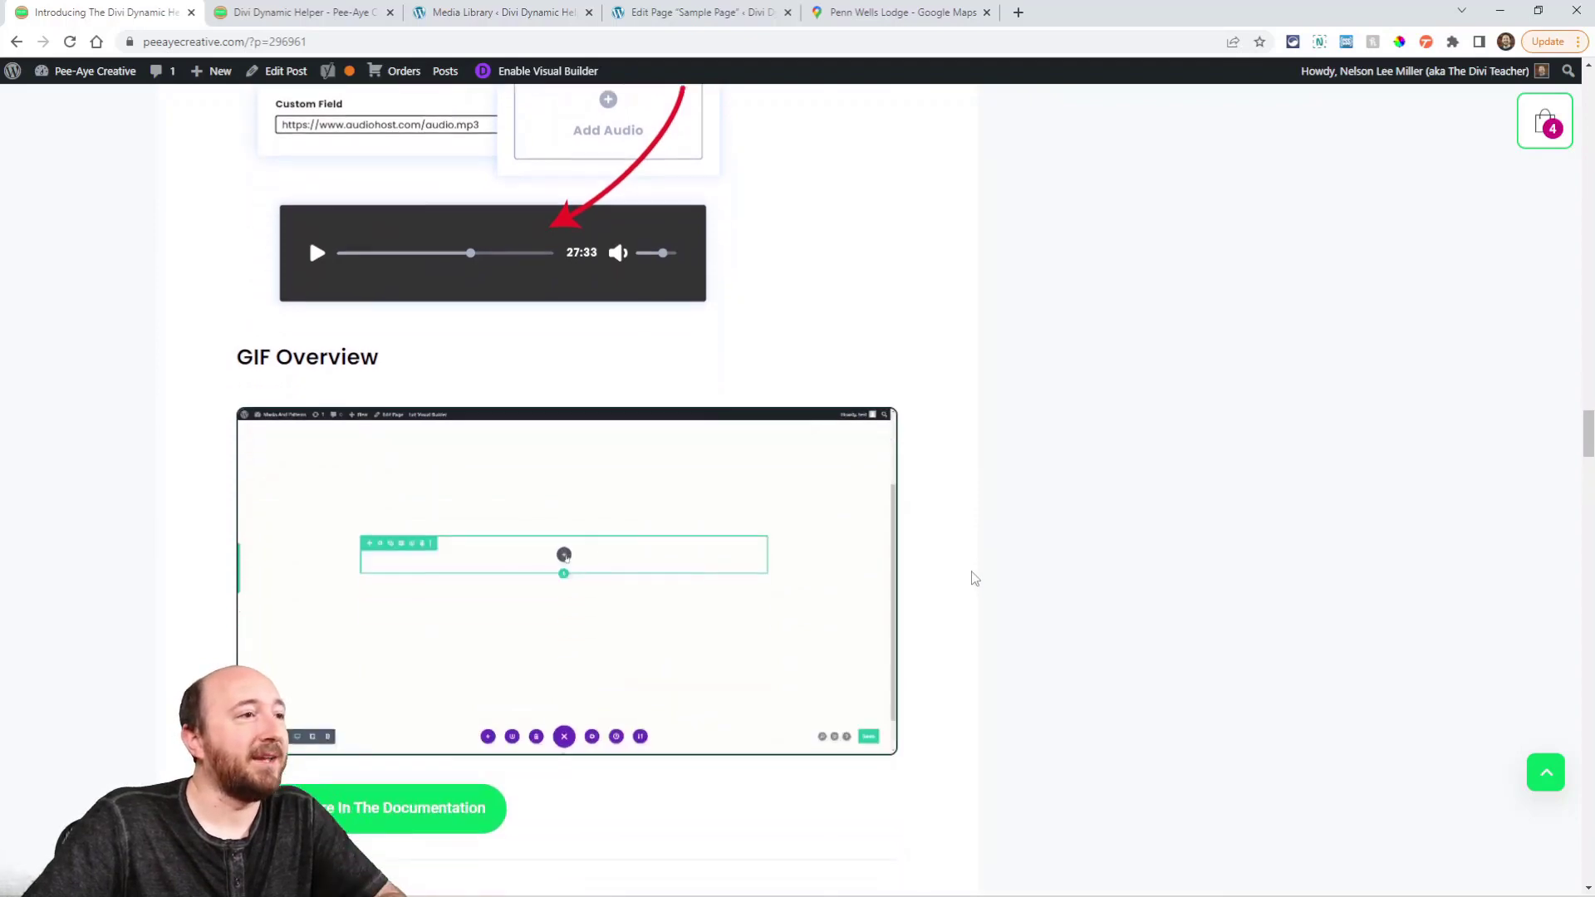
scroll(972, 577, "down", 7)
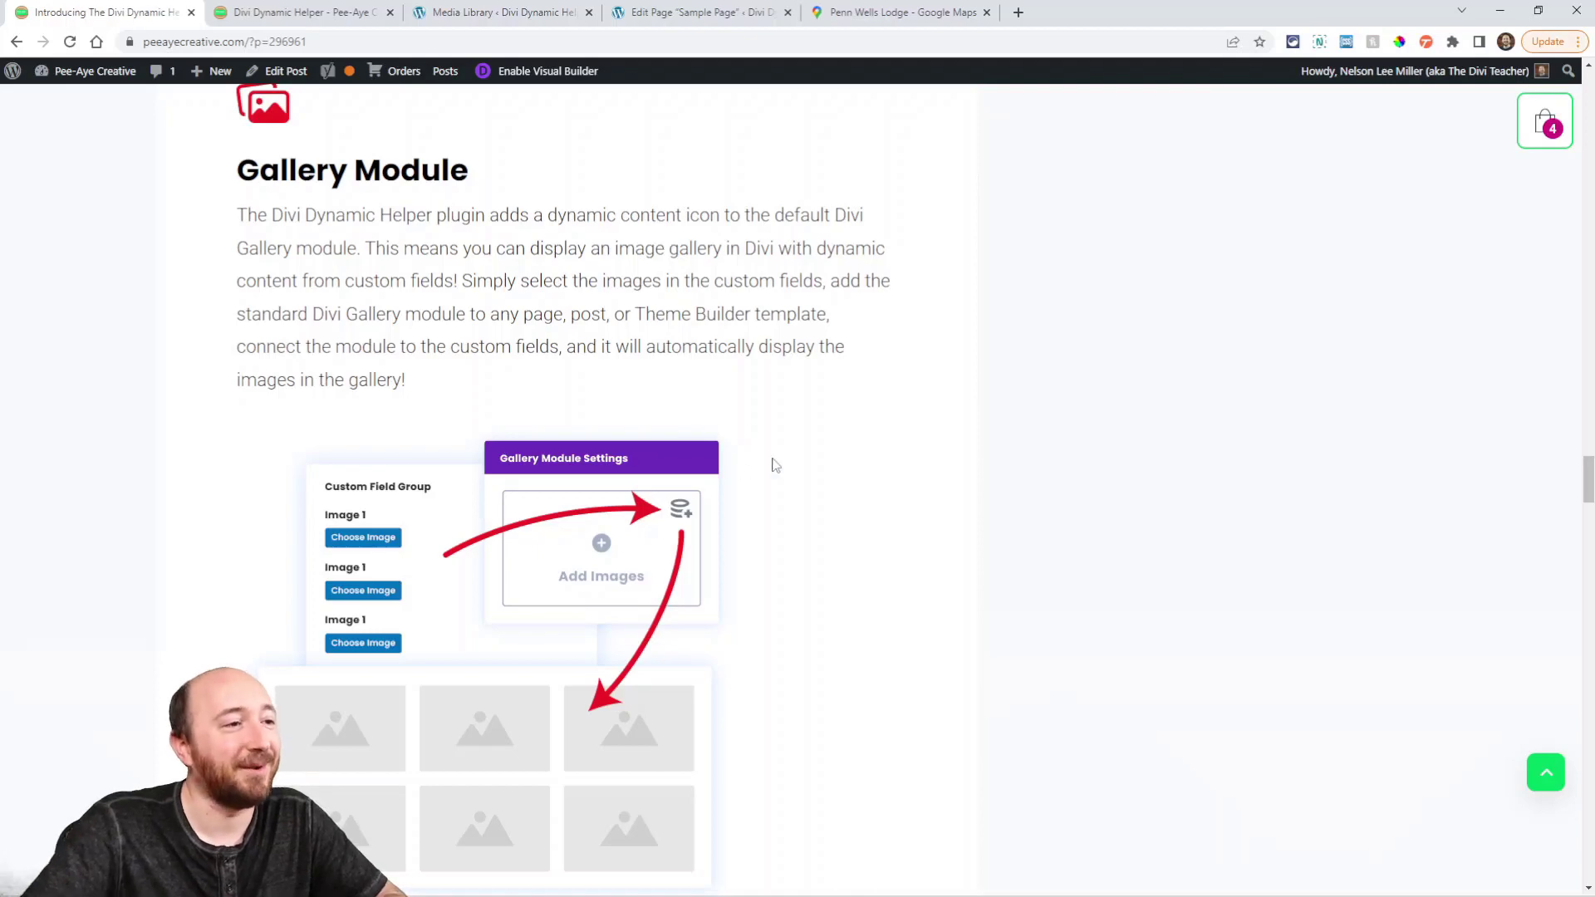
scroll(866, 562, "down", 10)
scroll(853, 580, "down", 4)
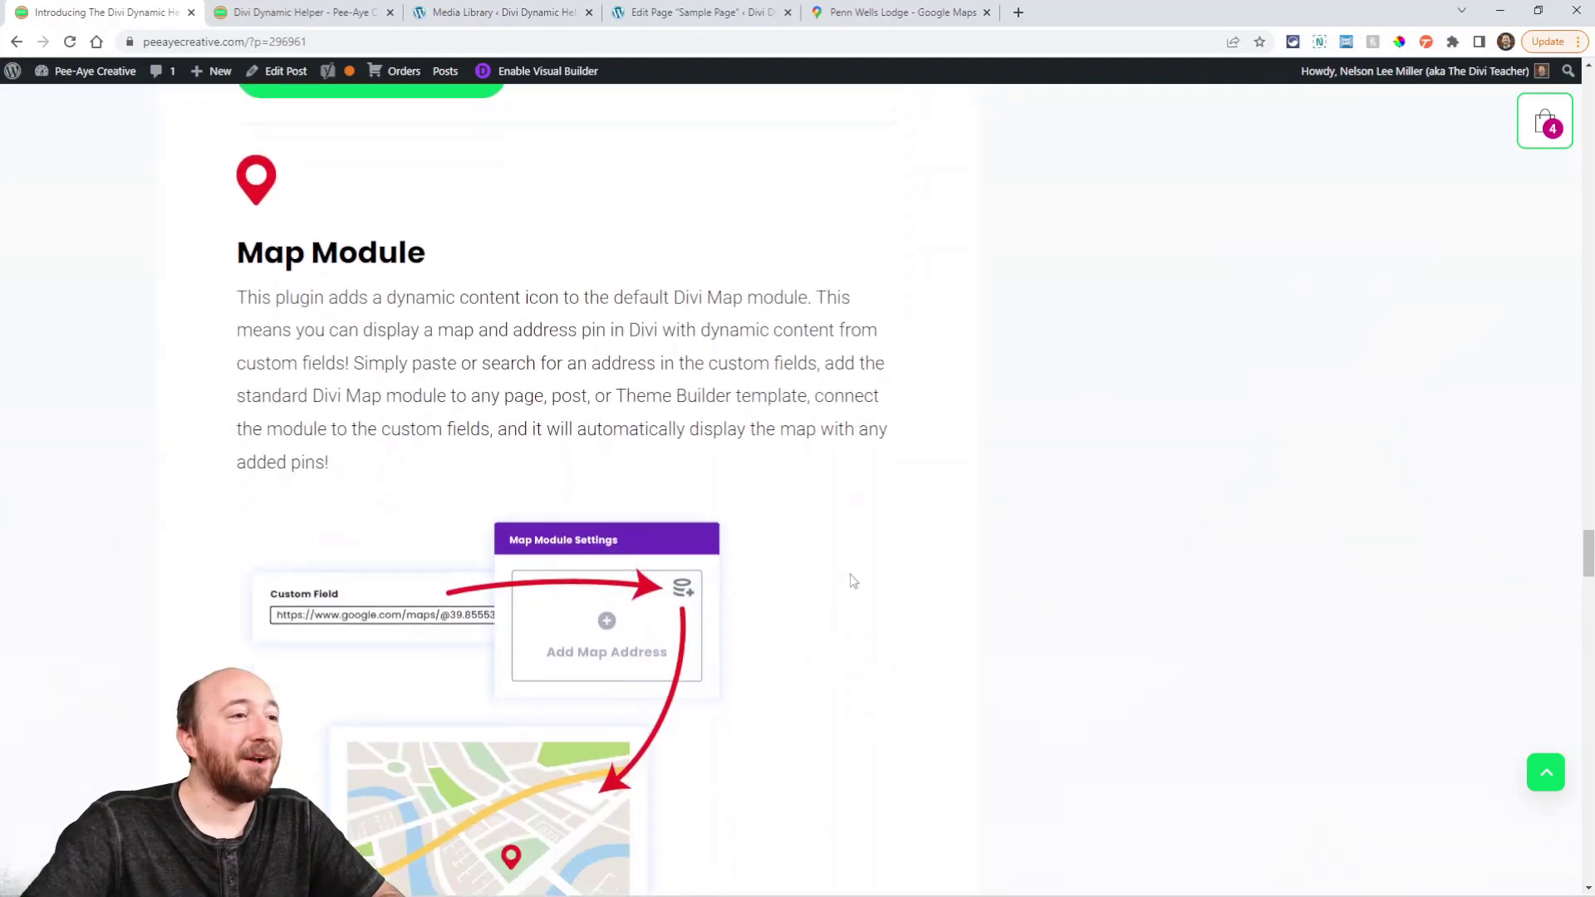
scroll(854, 580, "down", 3)
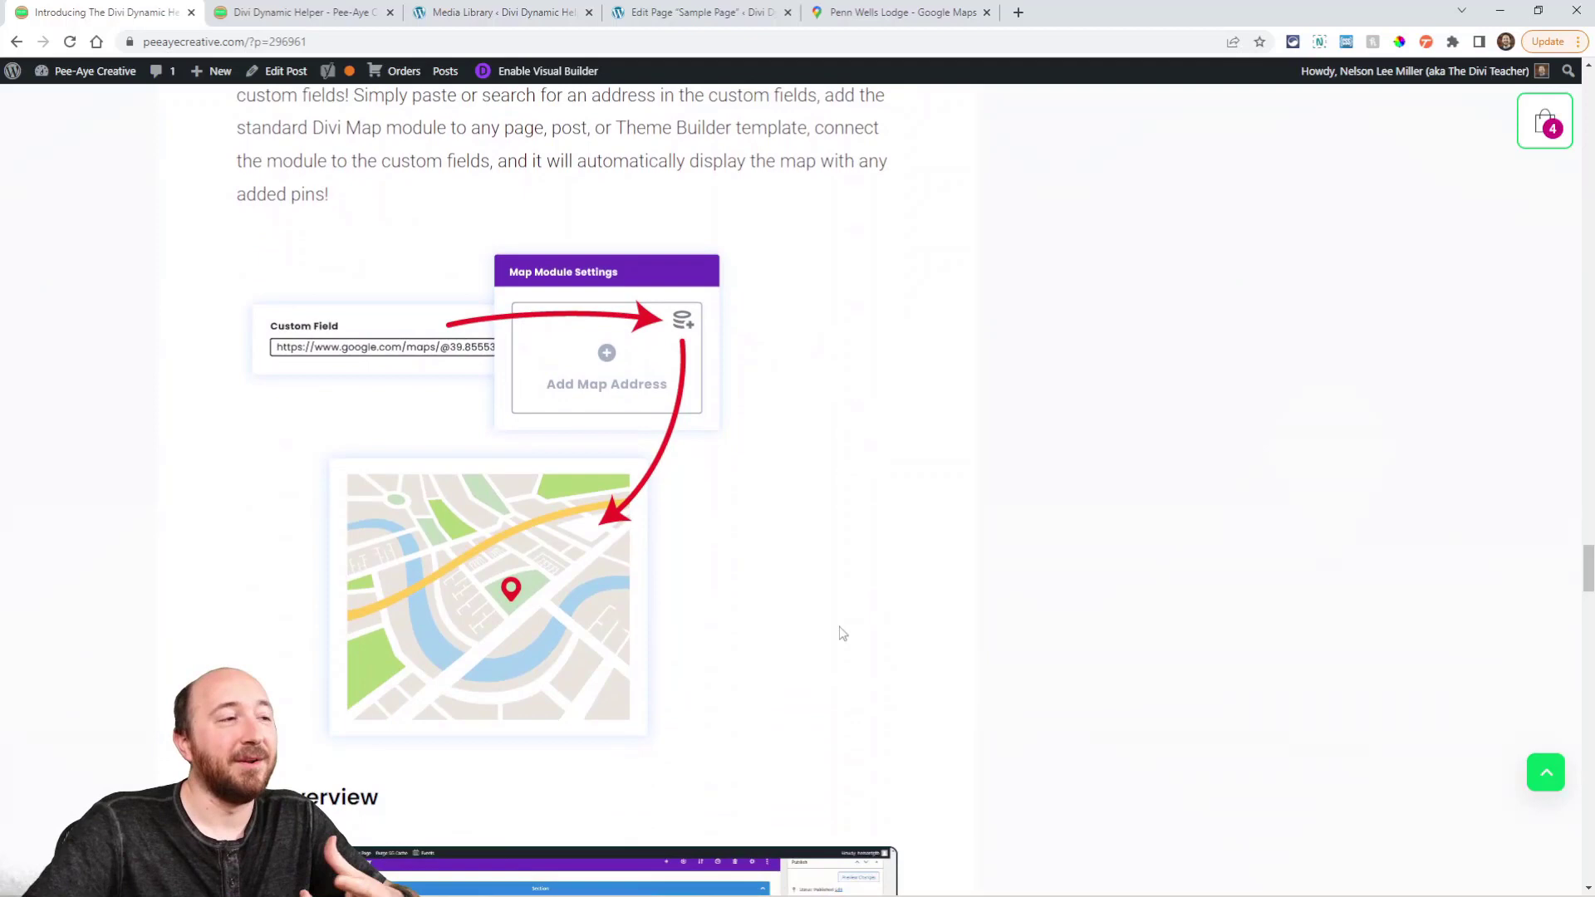
scroll(805, 616, "down", 4)
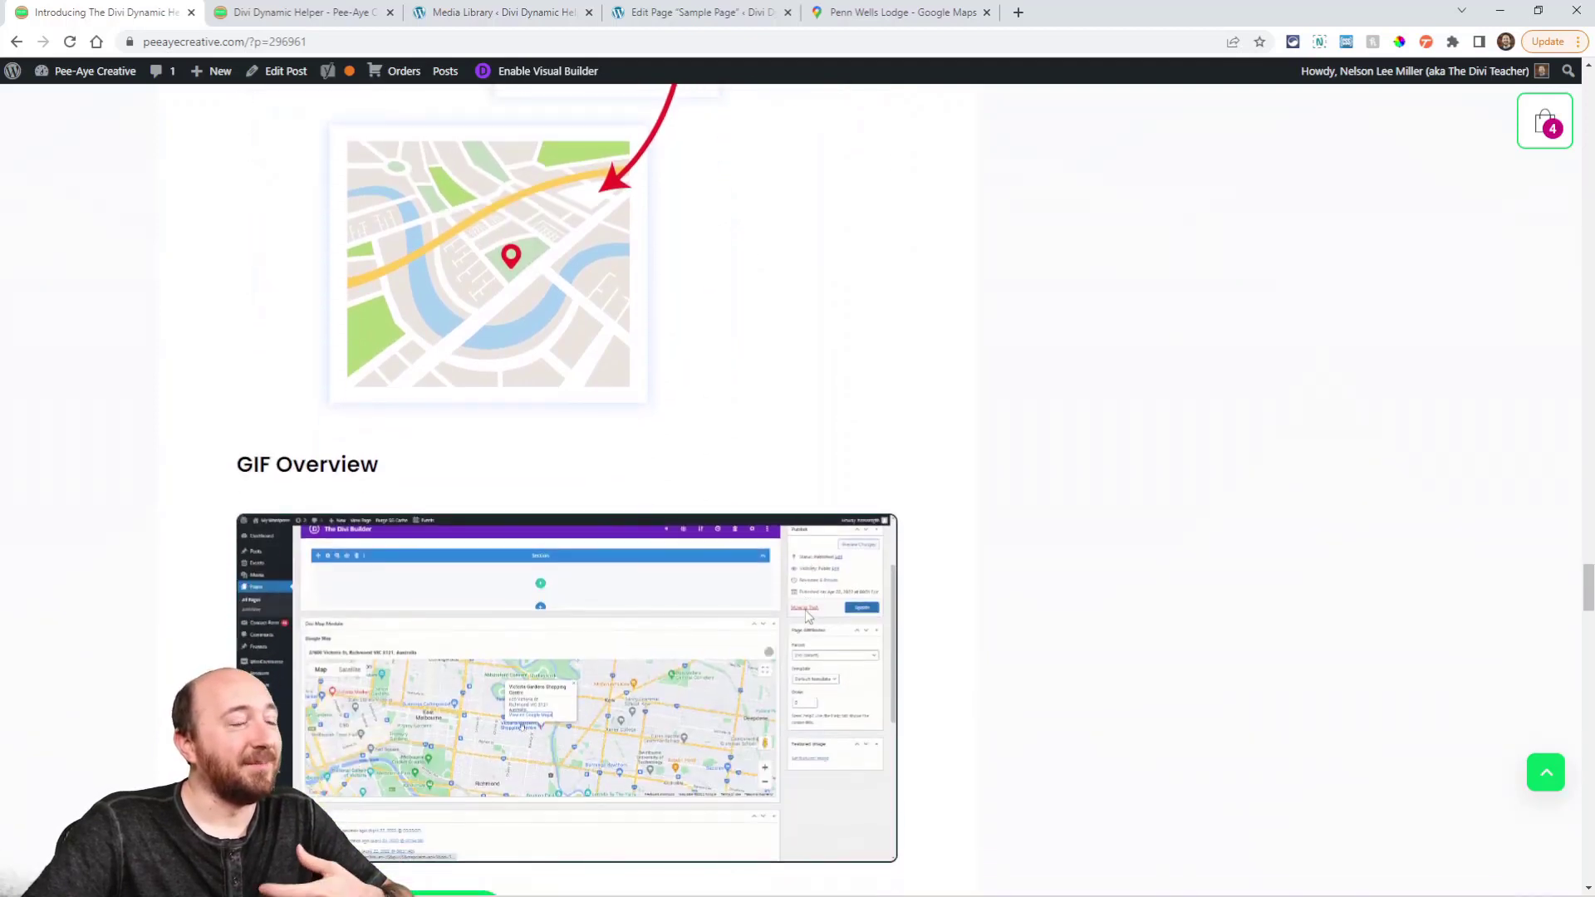
scroll(809, 618, "up", 4)
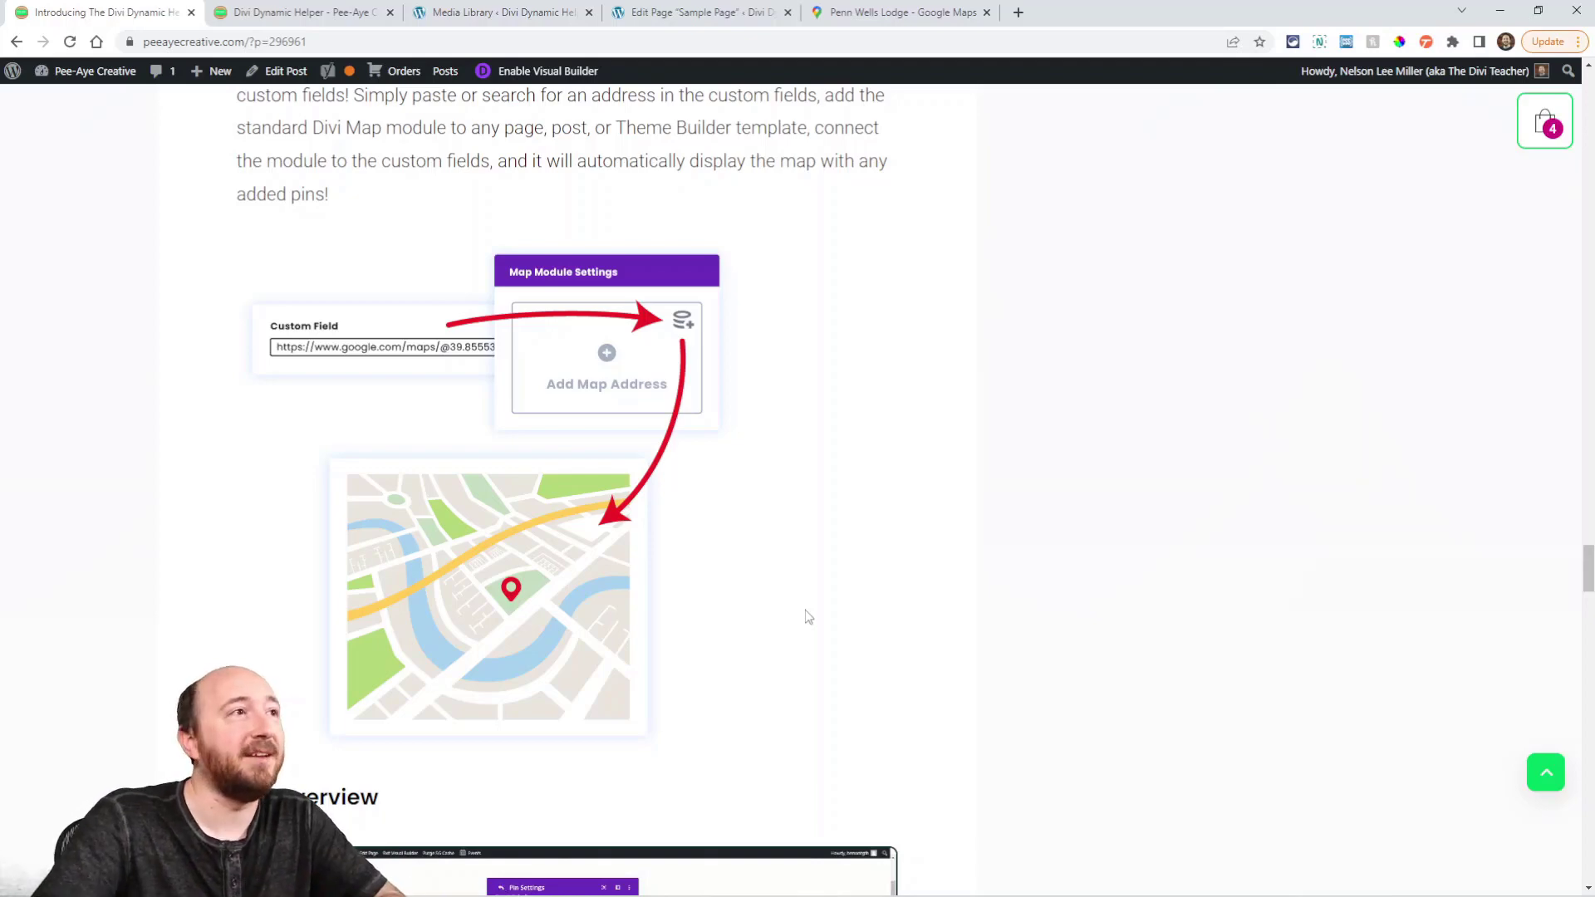
Step: Switch to the Divi Dynamic Helper docs and scroll to the Video Module Dynamic Content setup guide
left_click(277, 13)
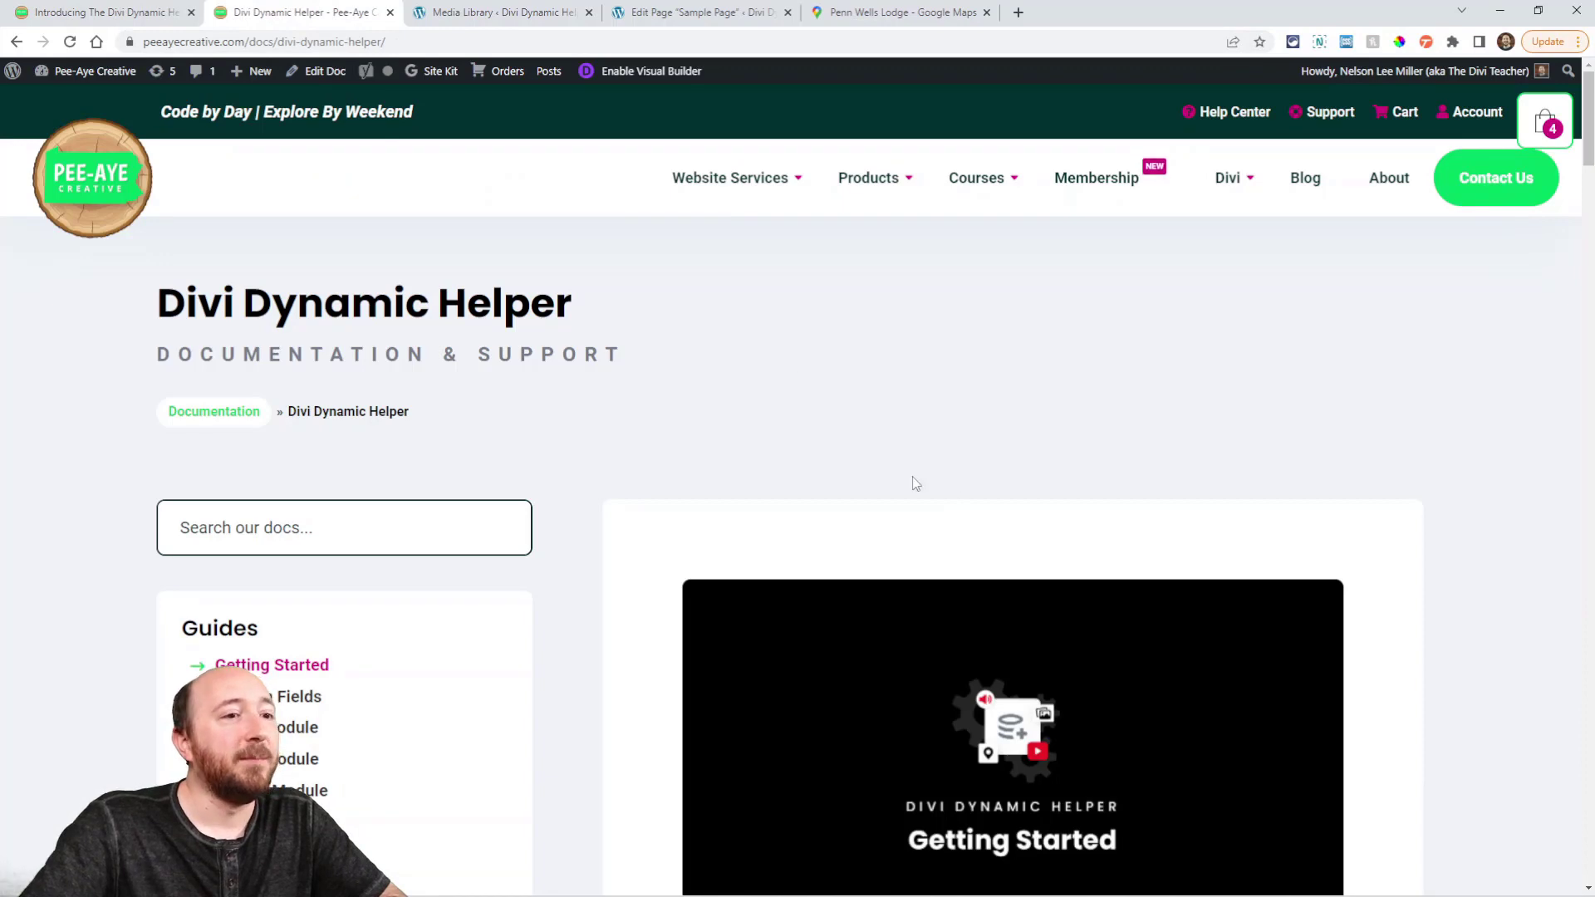
scroll(914, 480, "down", 5)
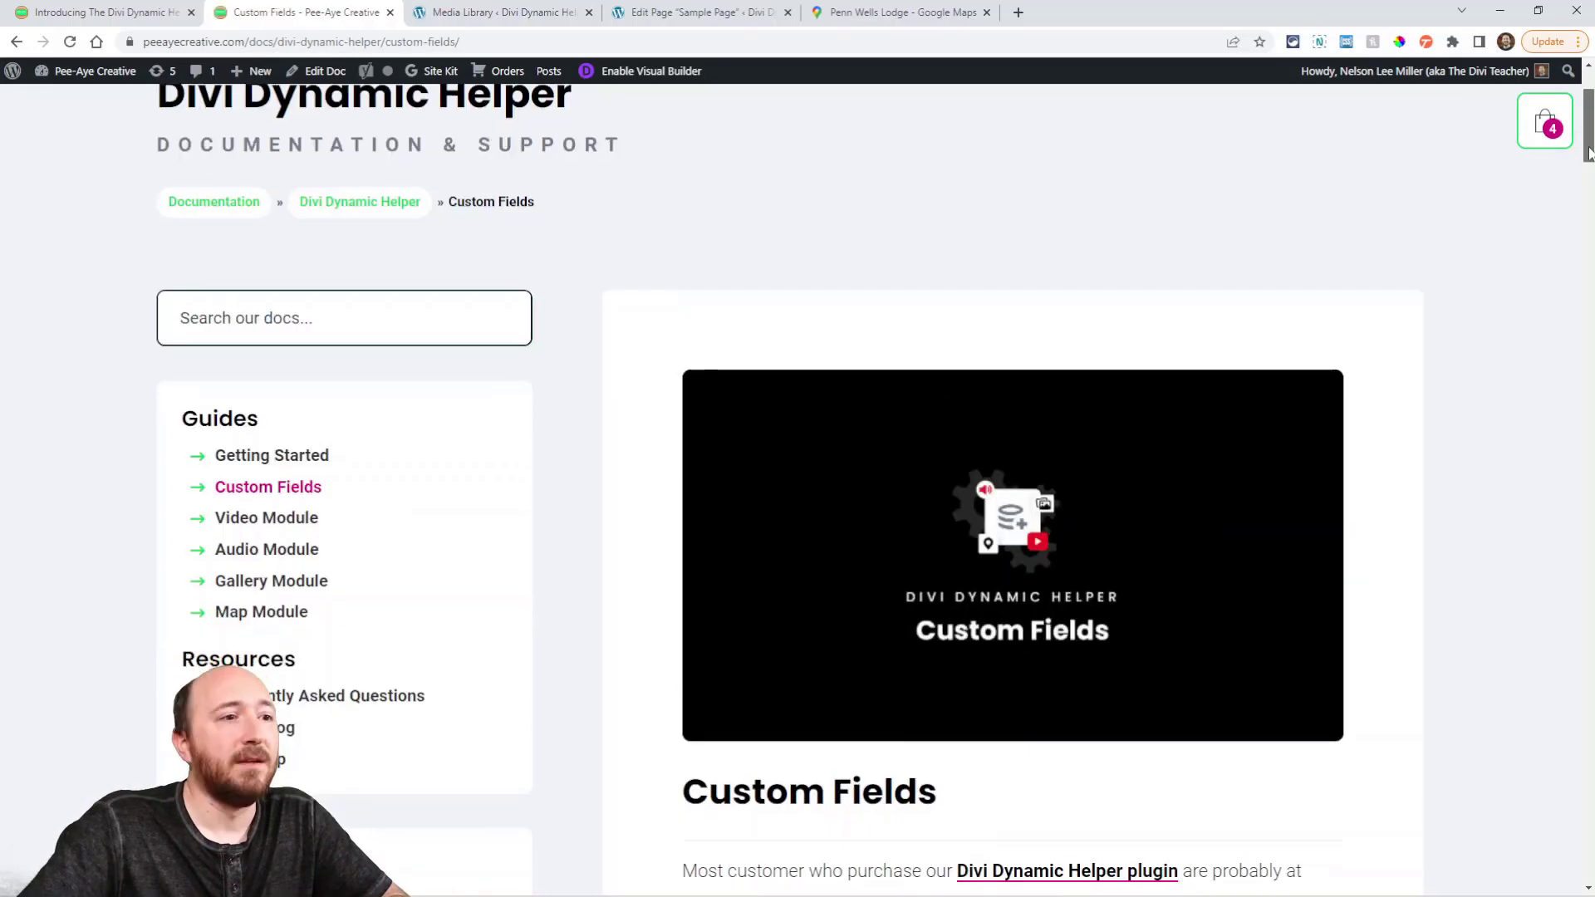
left_click_drag(1589, 176, 1589, 533)
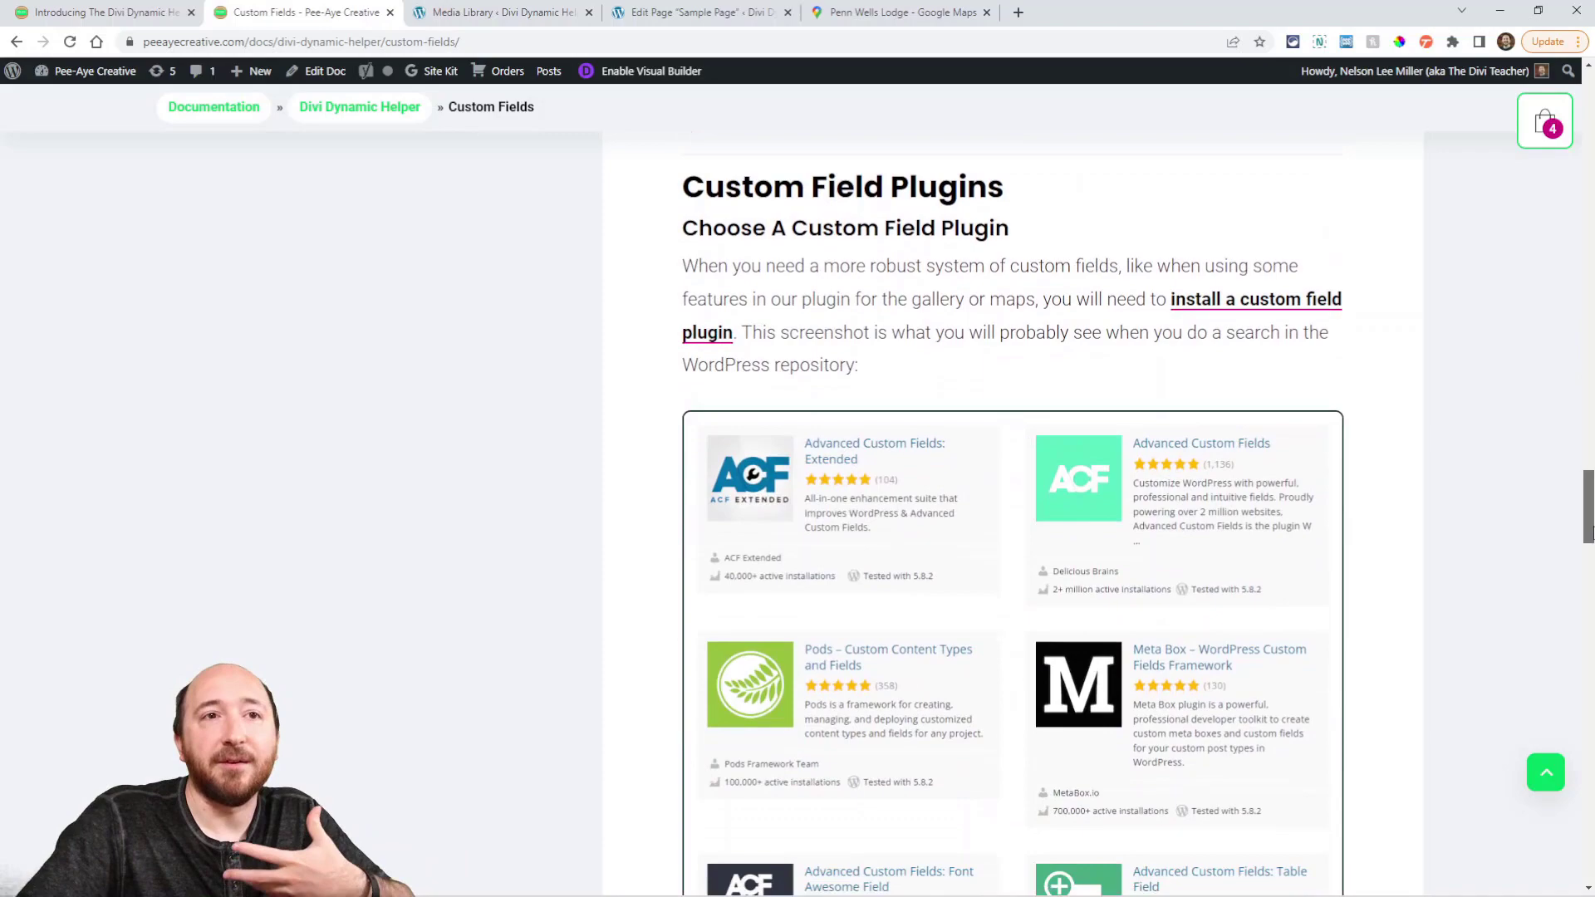
scroll(1589, 533, "down", 7)
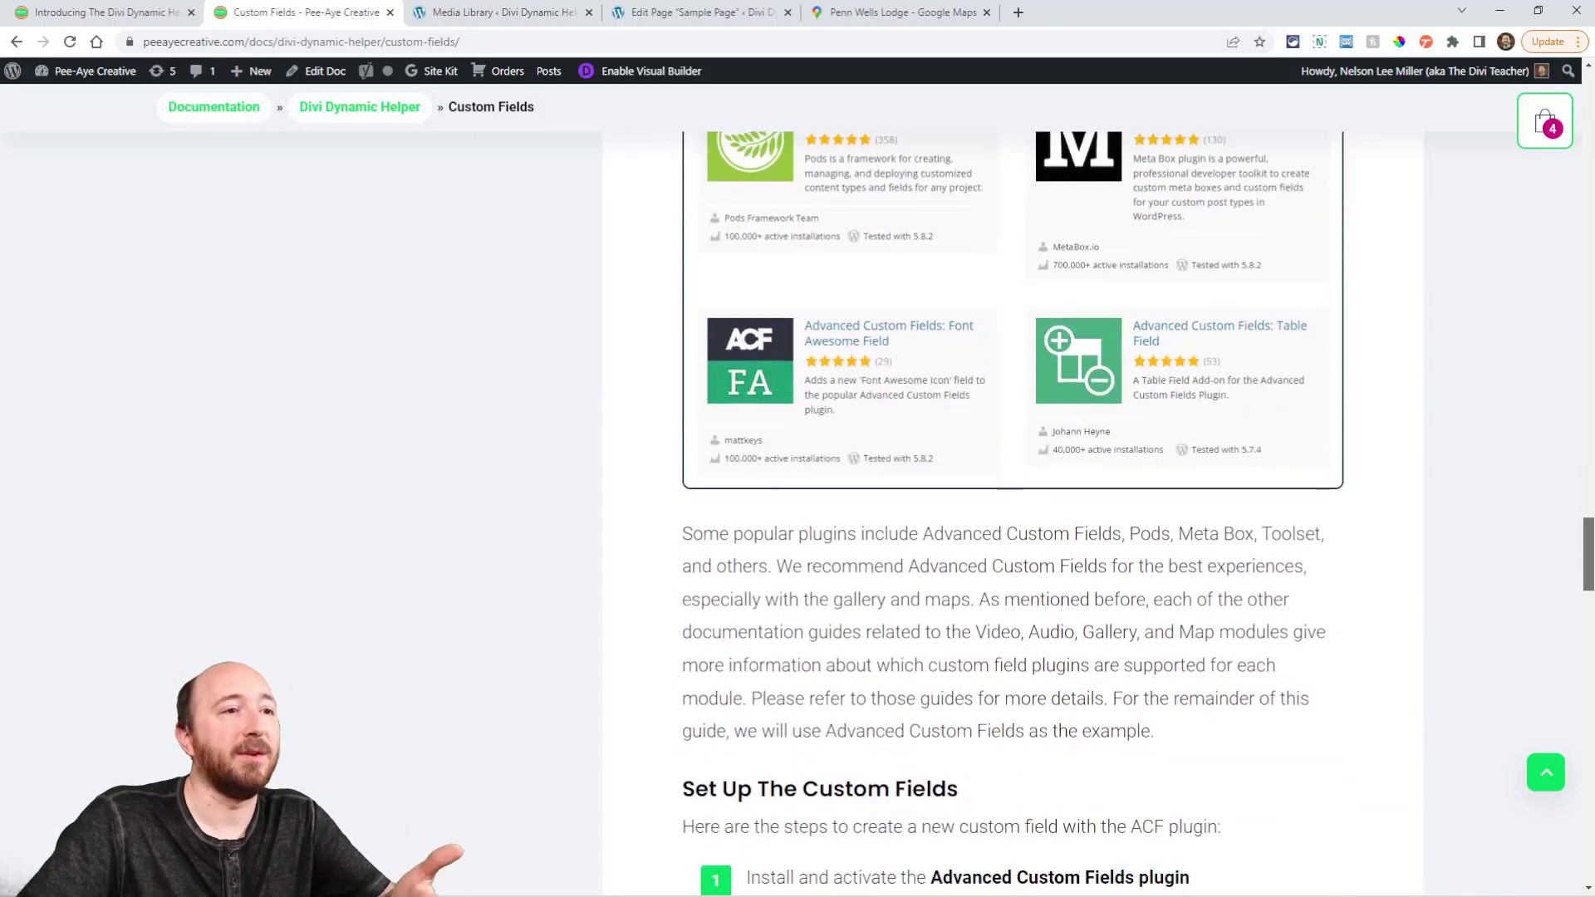
scroll(1373, 507, "up", 20)
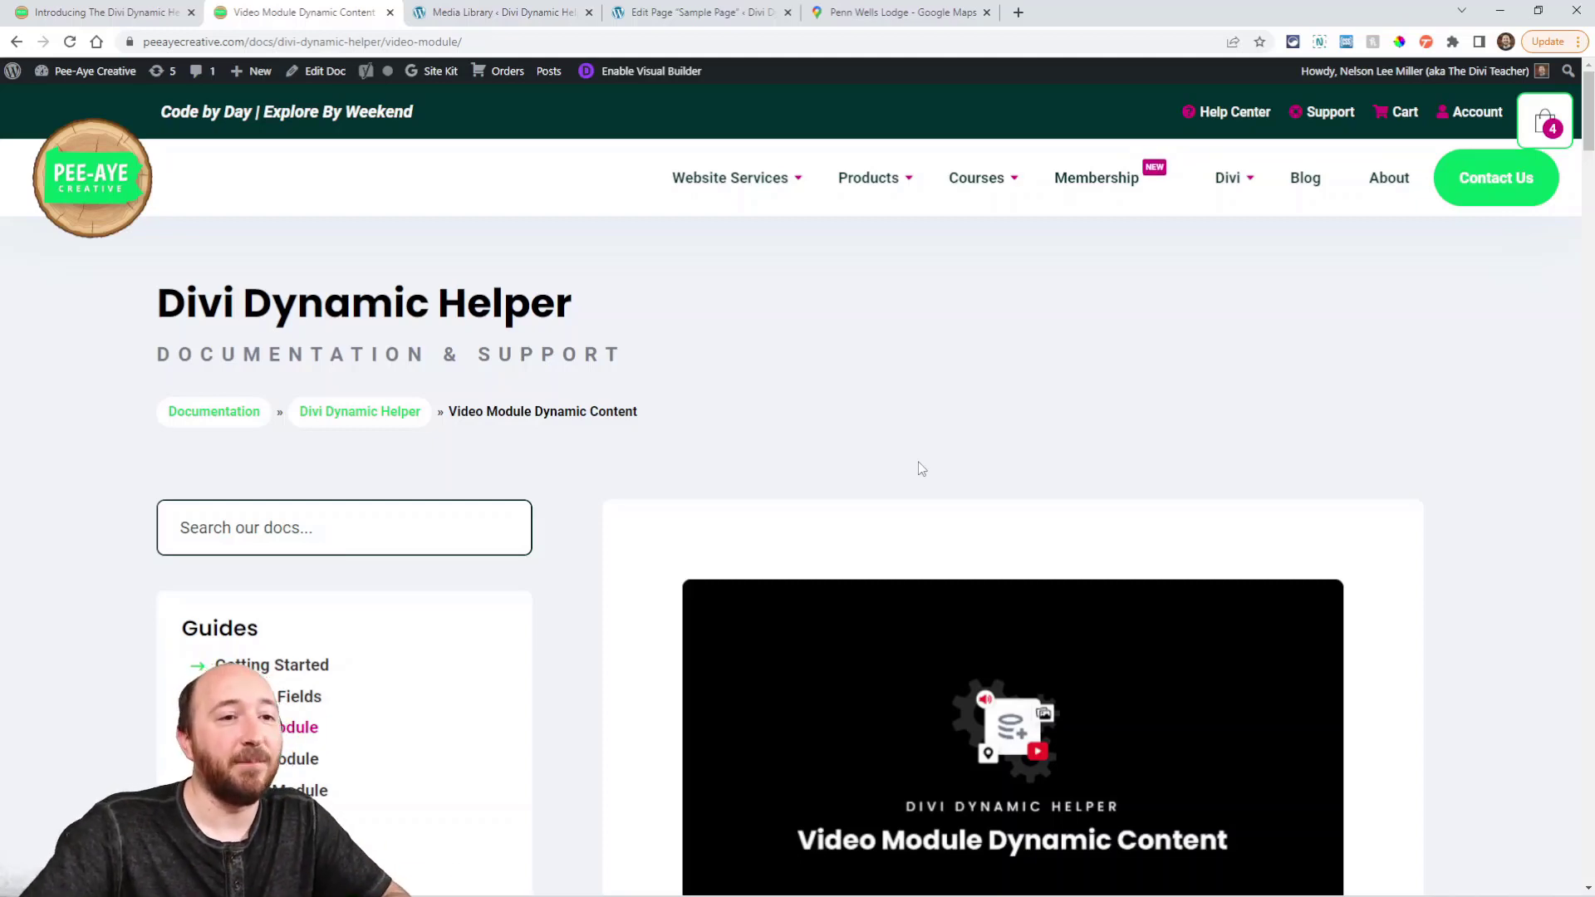
scroll(919, 465, "down", 8)
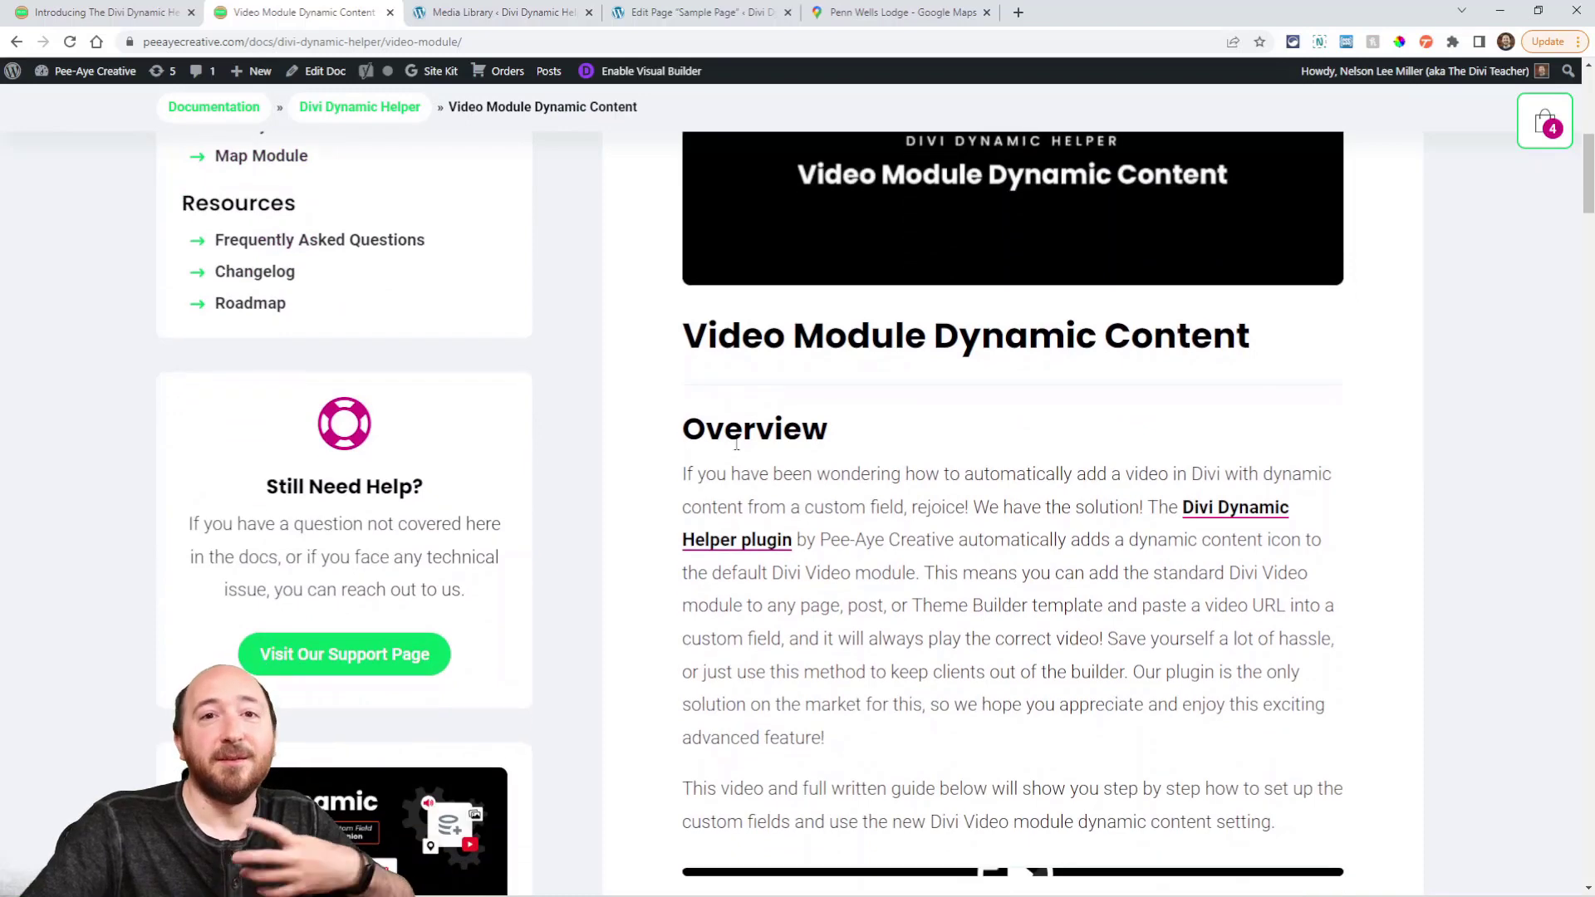
scroll(834, 496, "down", 5)
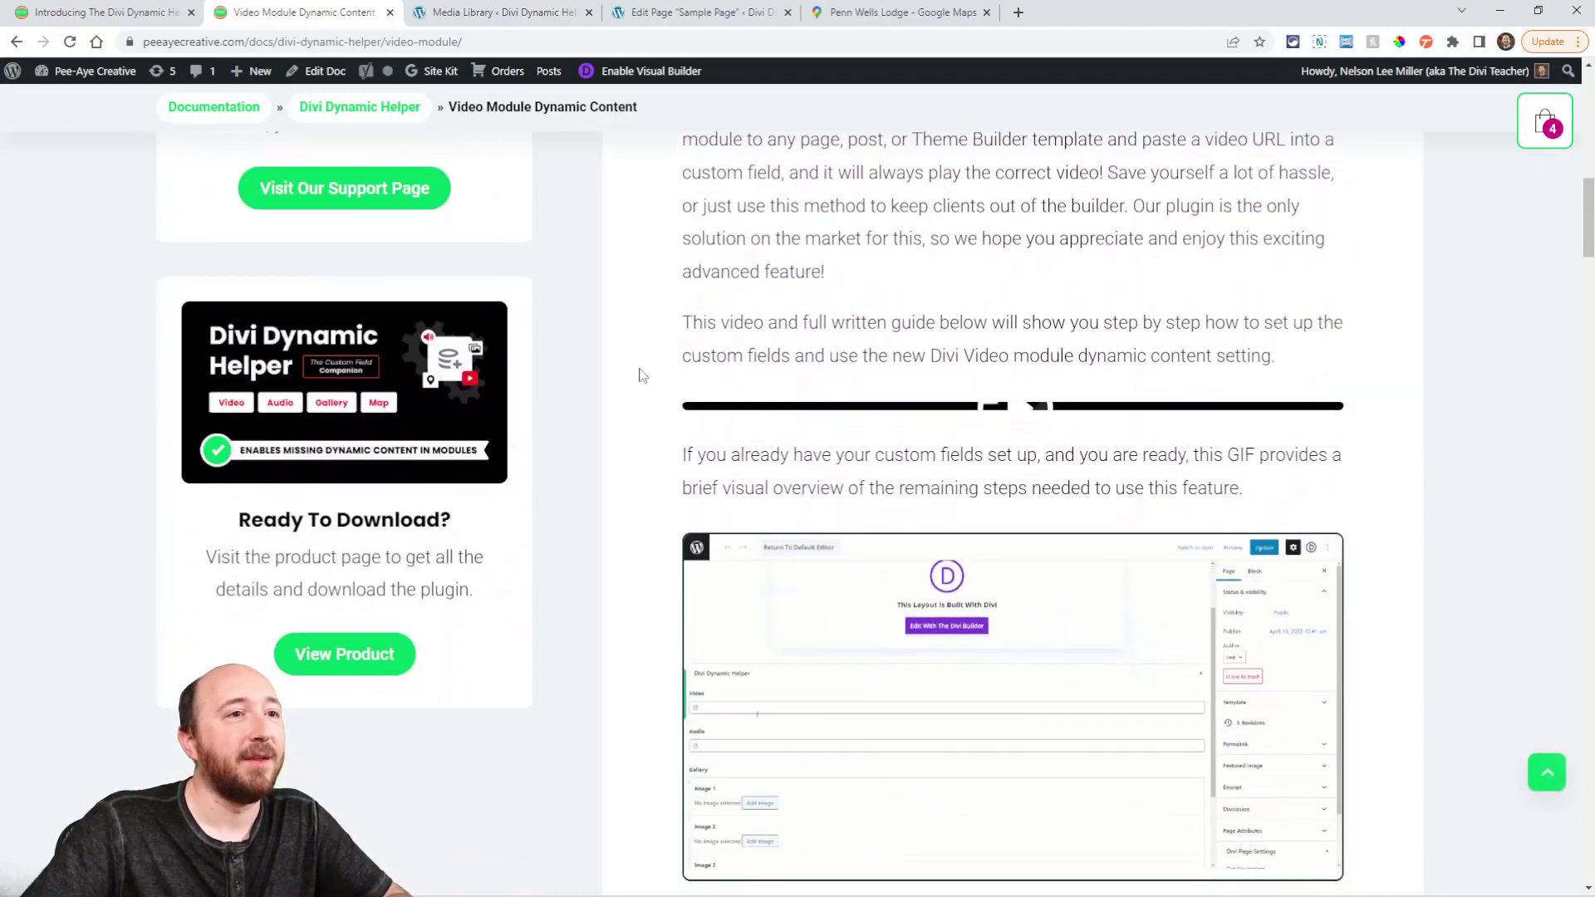
Step: Copy the YouTube video's link and paste it into the Sample Page's Video custom field
left_click(703, 12)
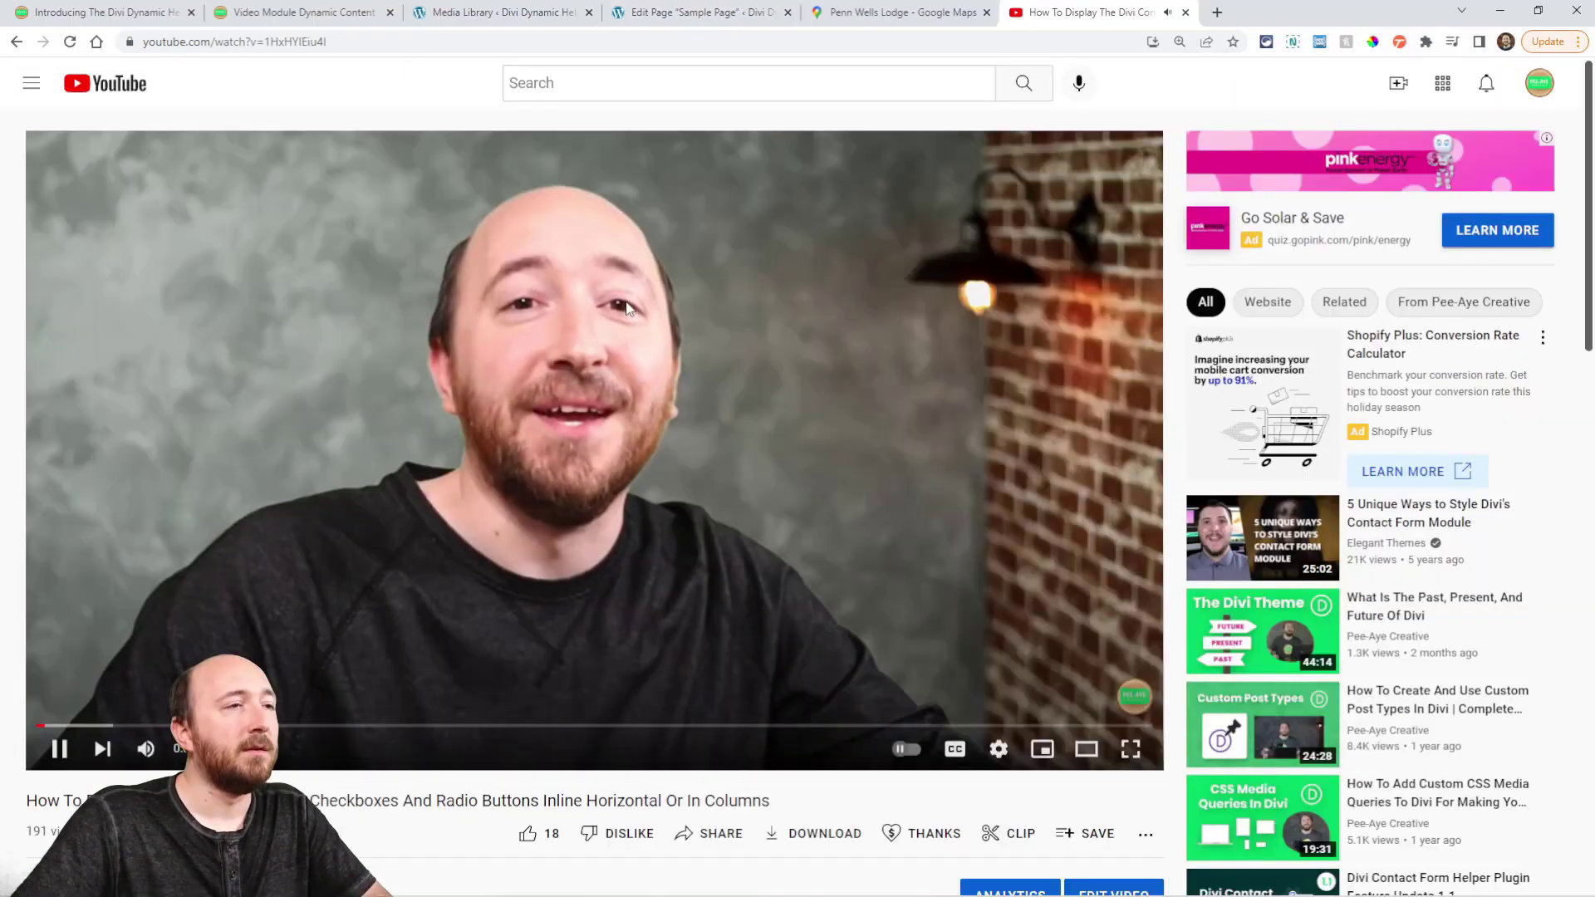
right_click(631, 309)
left_click(701, 363)
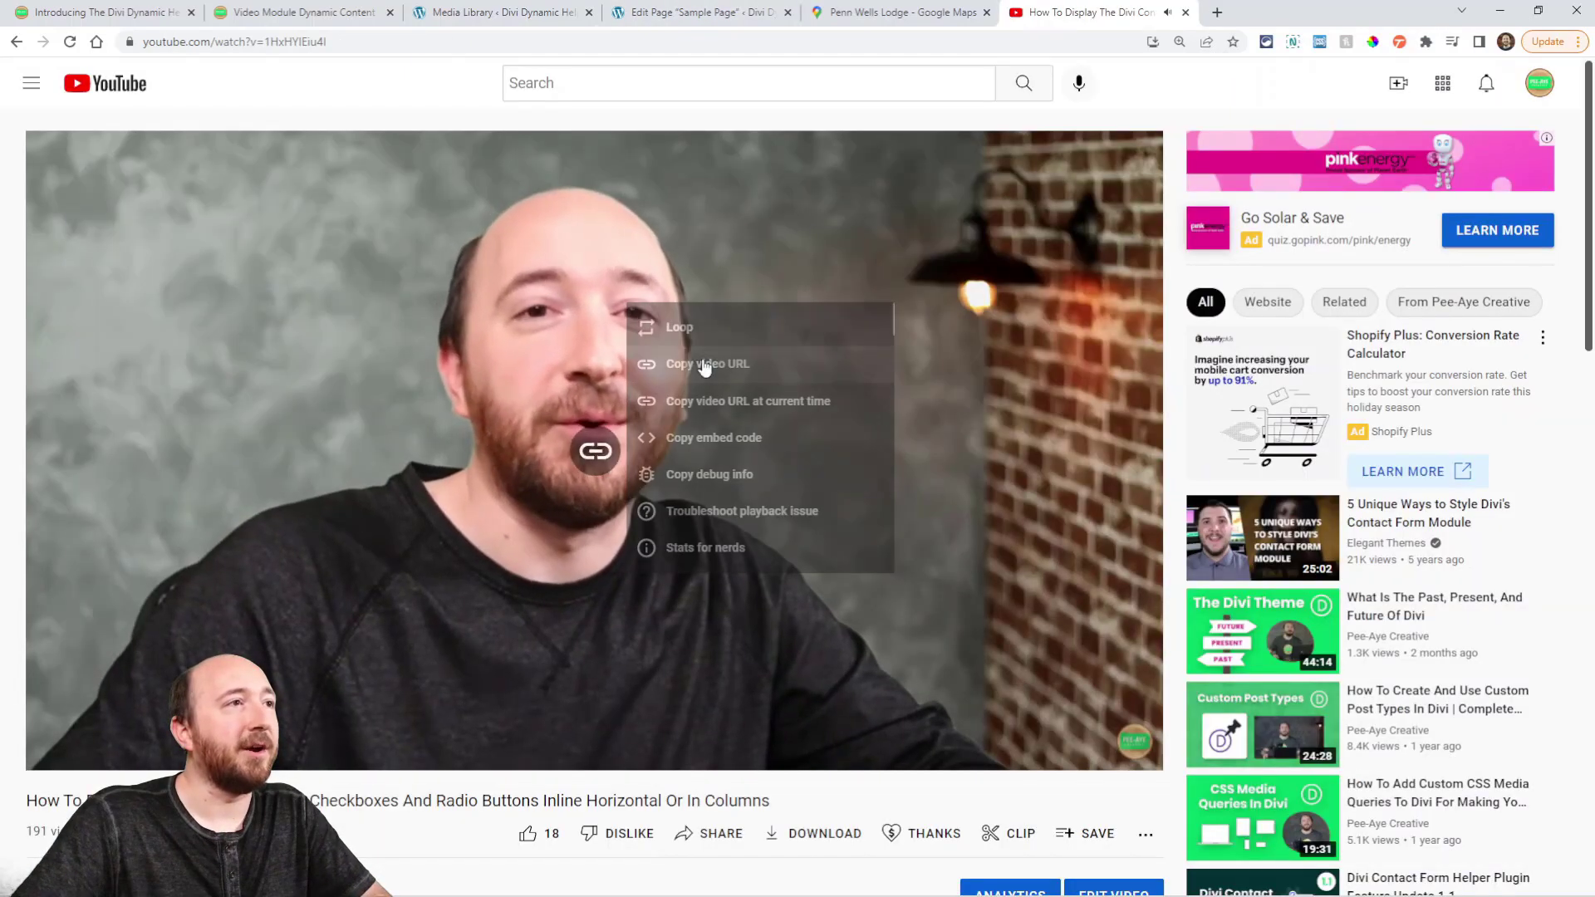
key("ctrl+w")
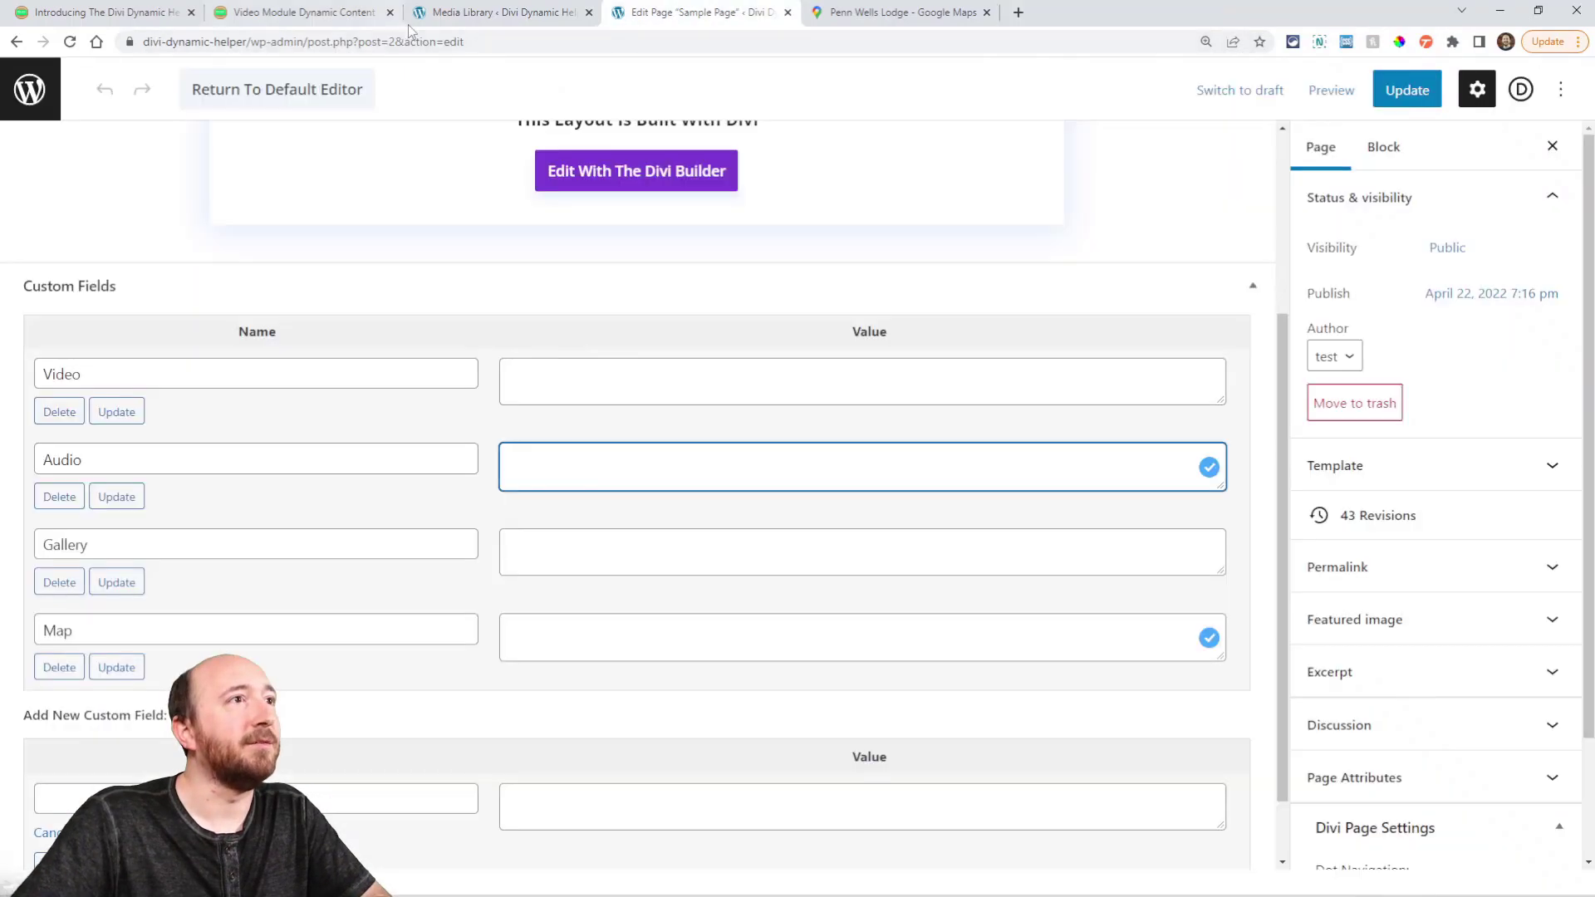
left_click(545, 388)
key("ctrl+v")
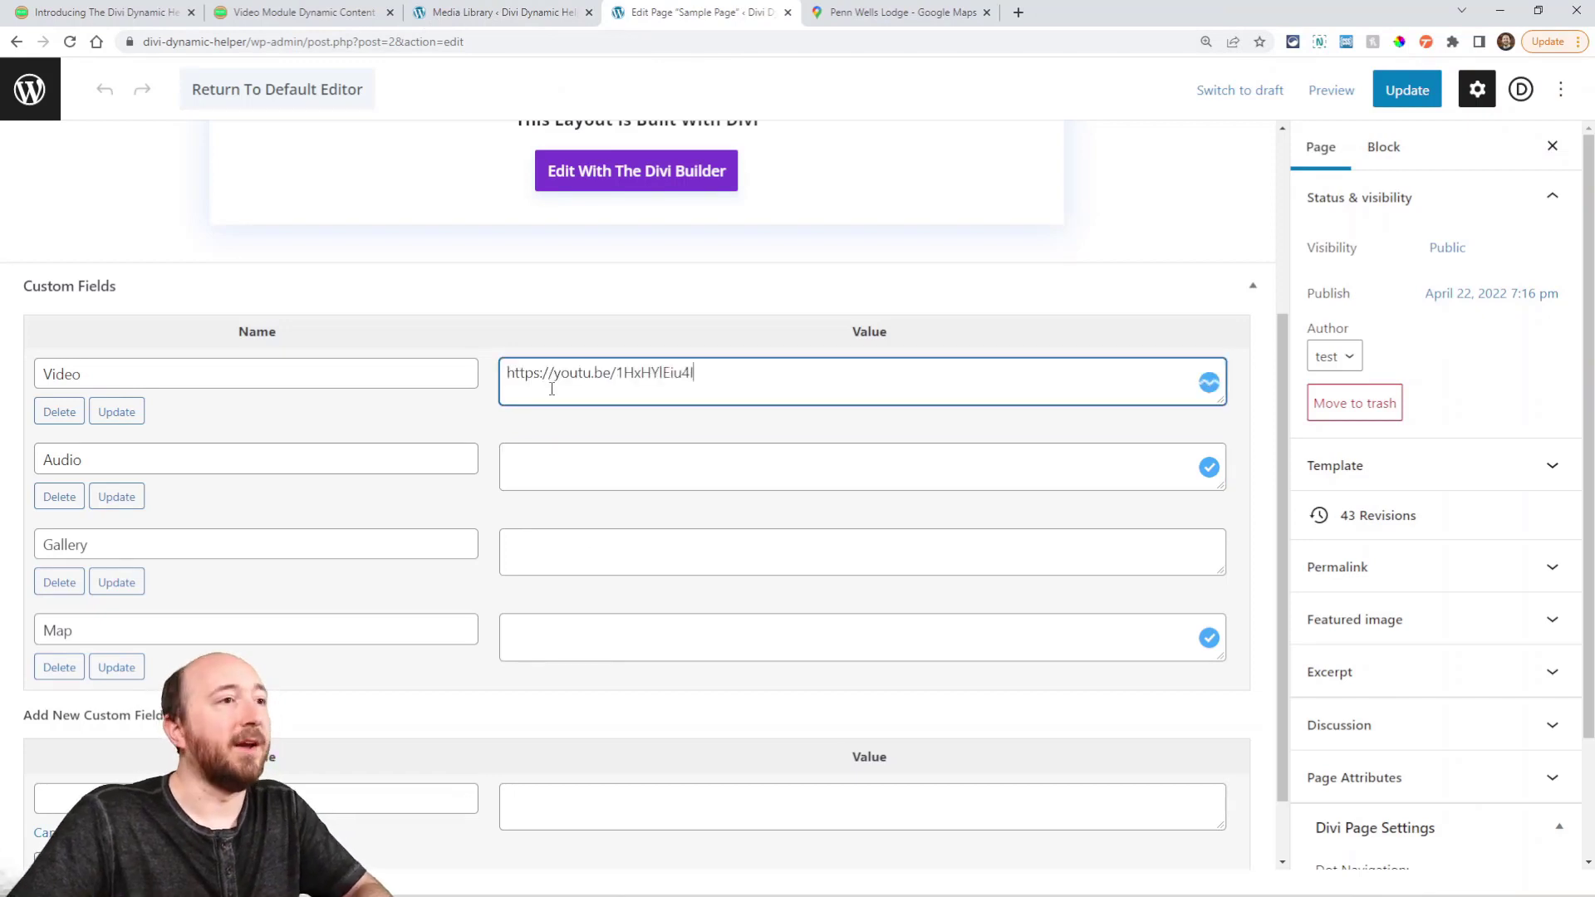
Step: Fill Audio with the MP3 URL and Map with the lodge's address, update, and open the Divi builder
left_click(599, 461)
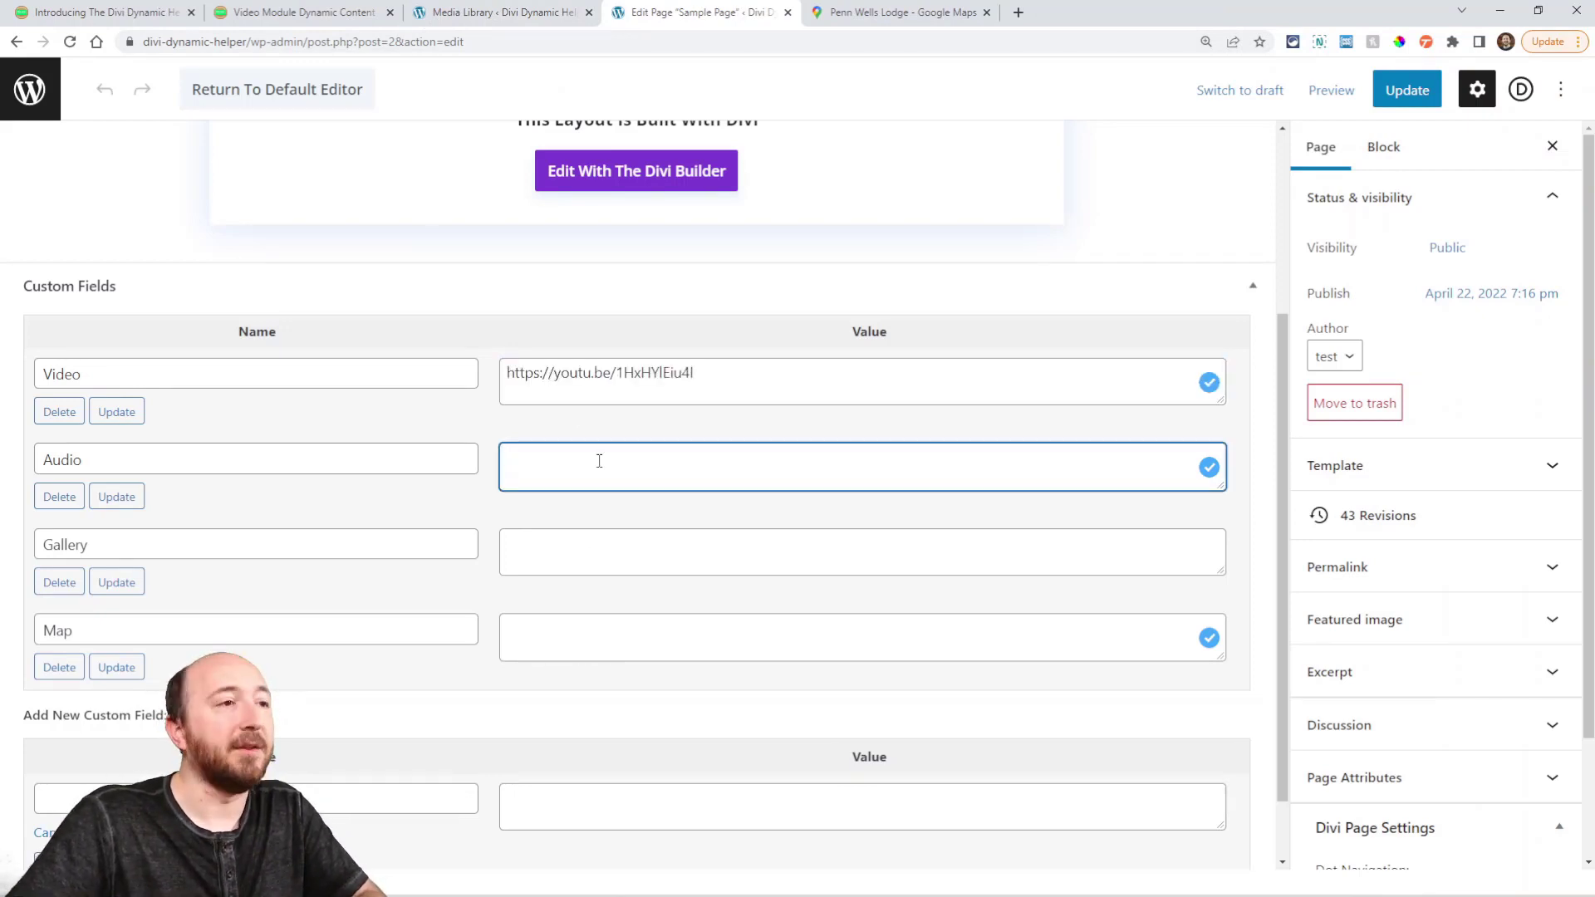
key("ctrl+v")
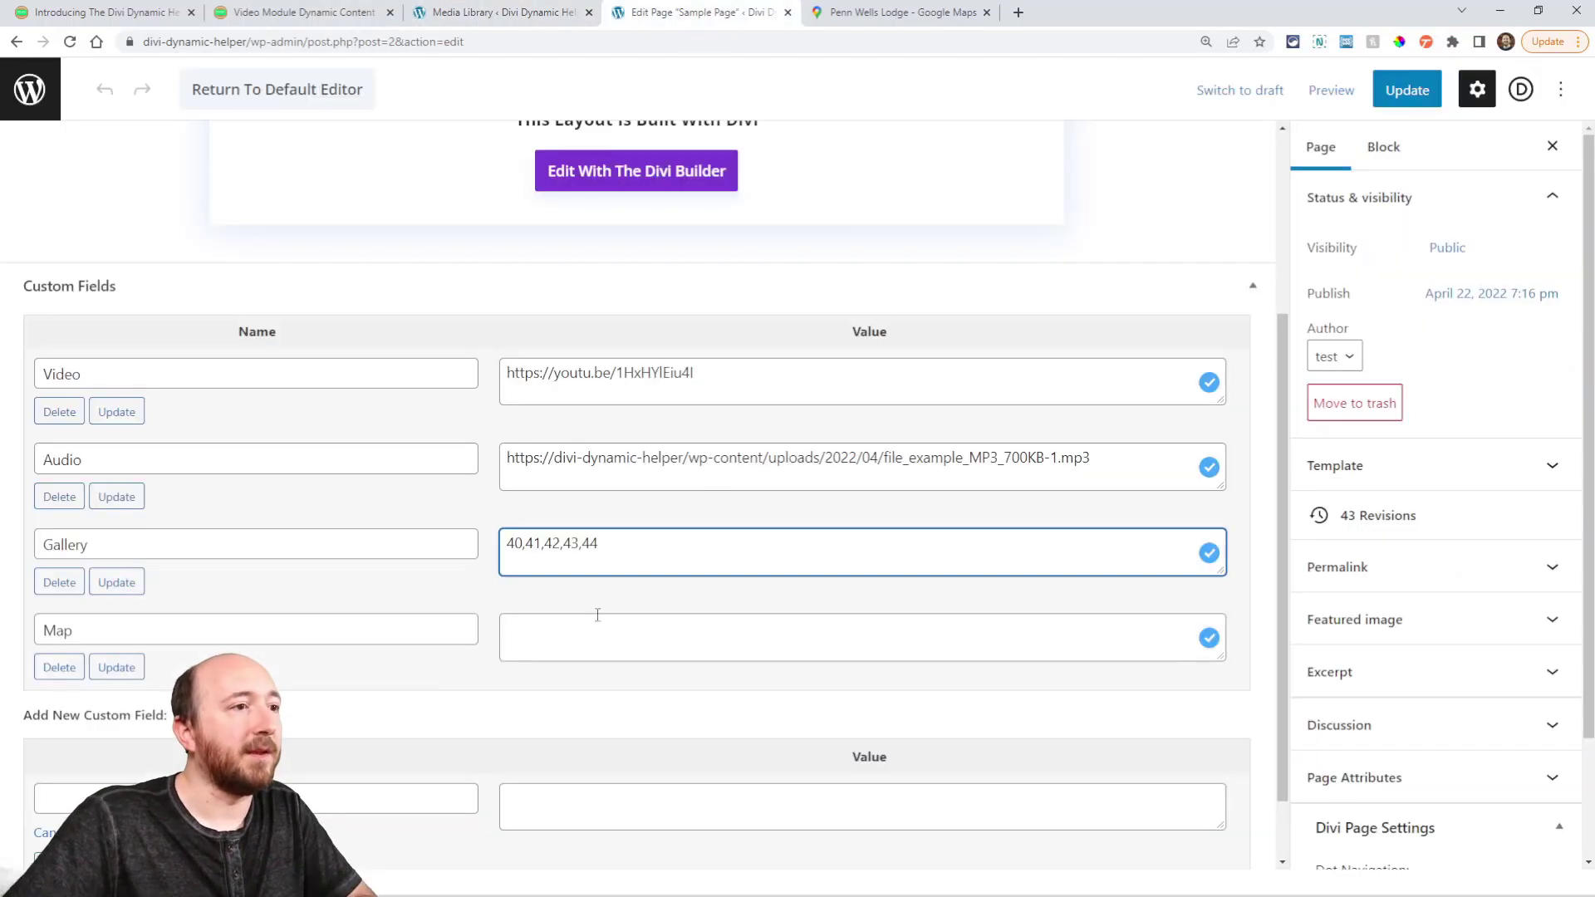
left_click(561, 636)
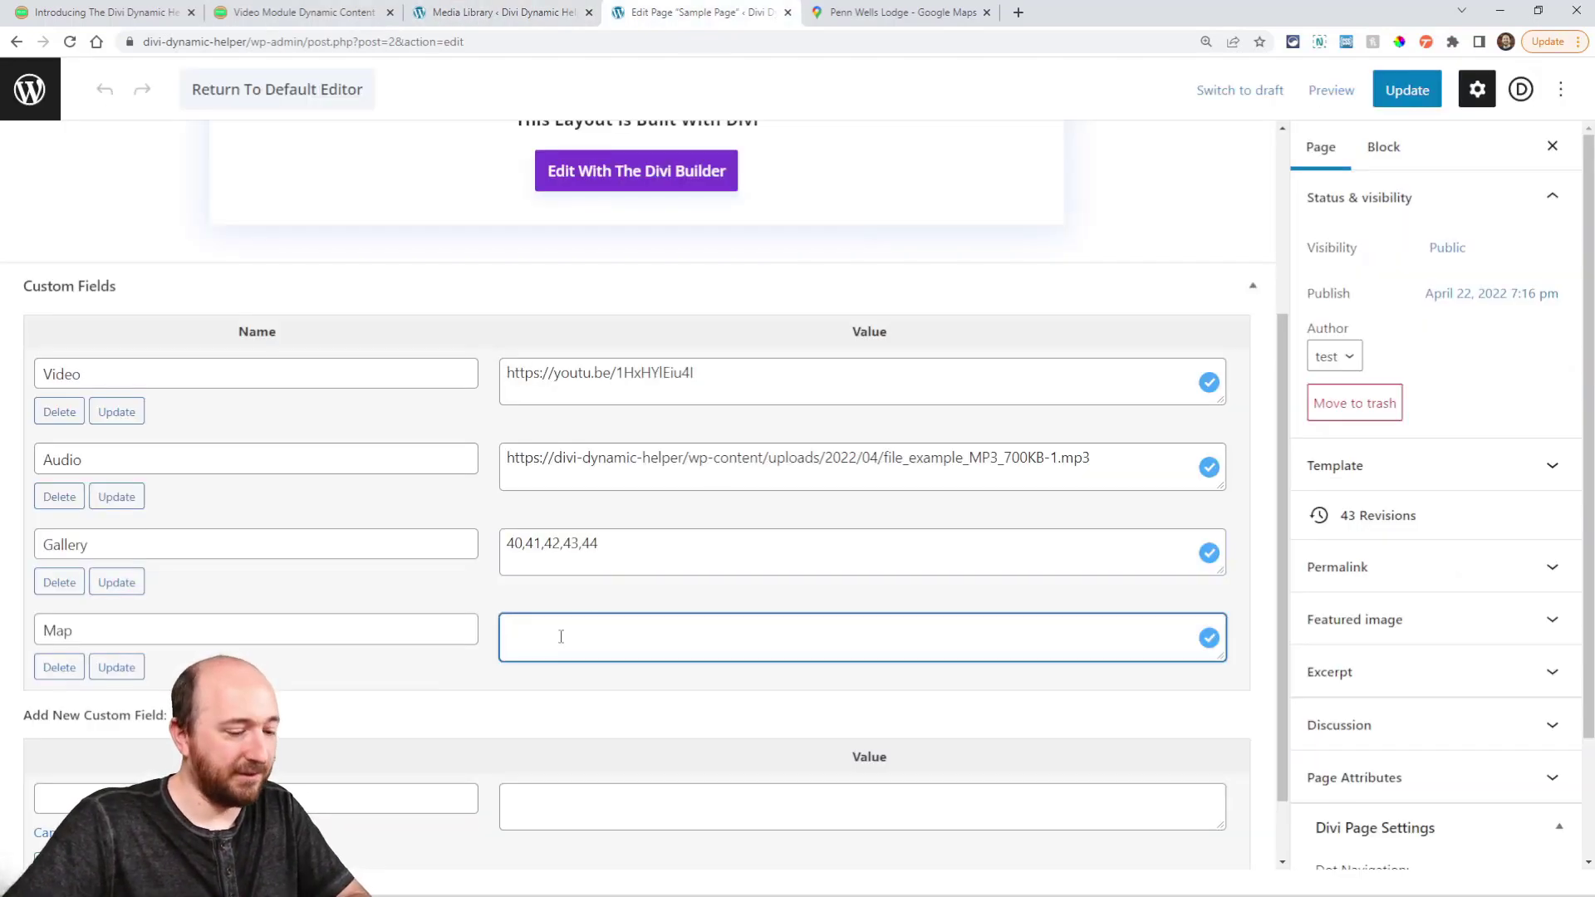
key("ctrl+v")
left_click(1413, 100)
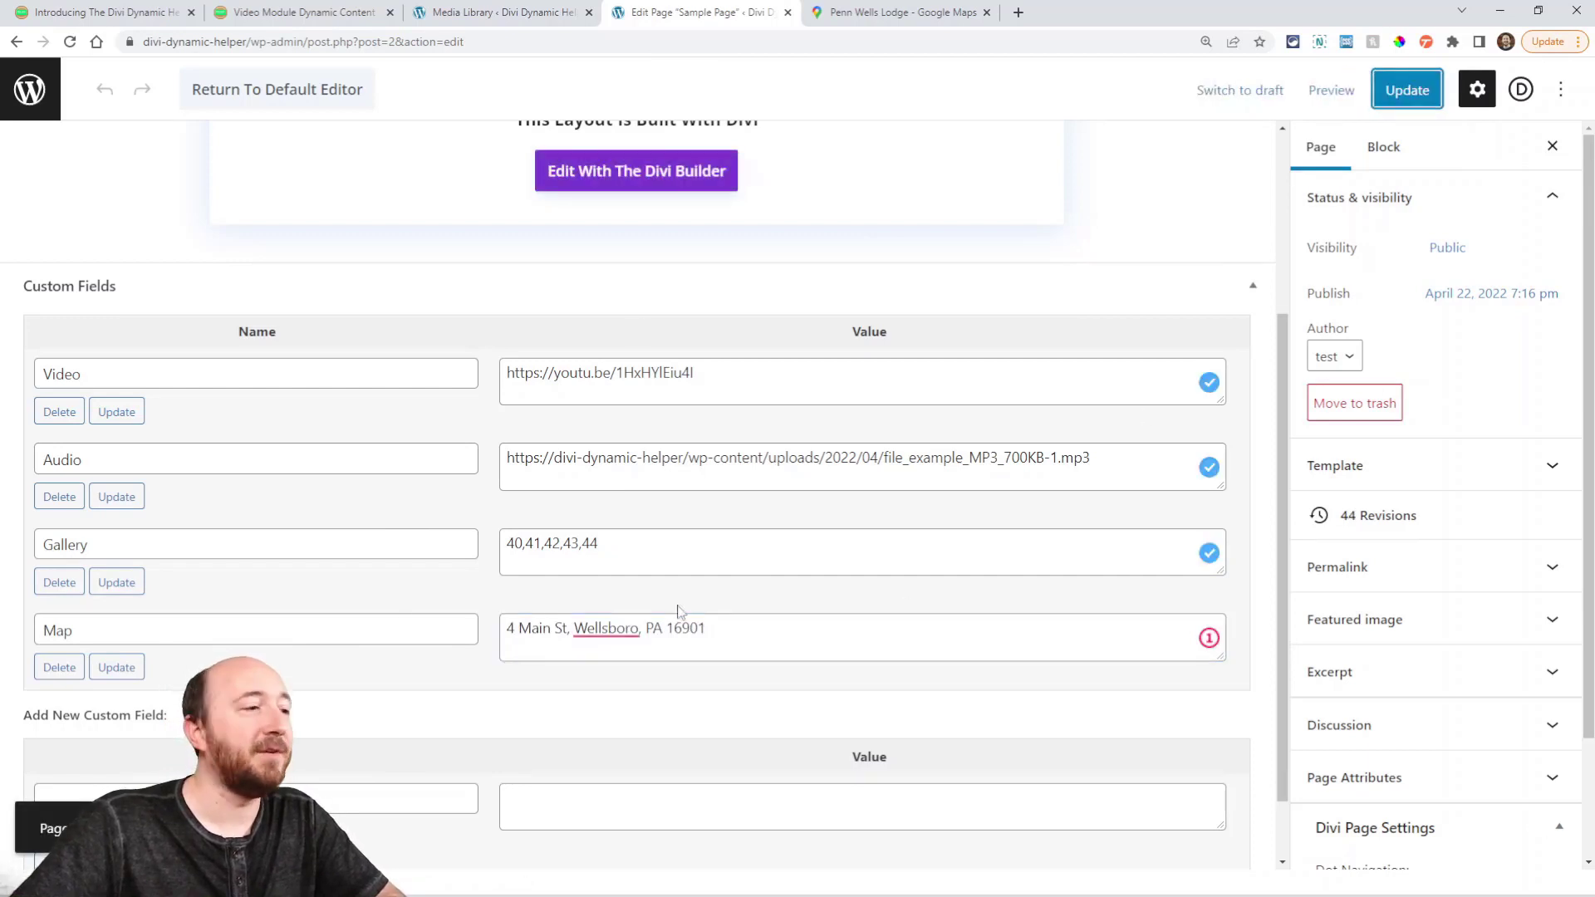
left_click(615, 181)
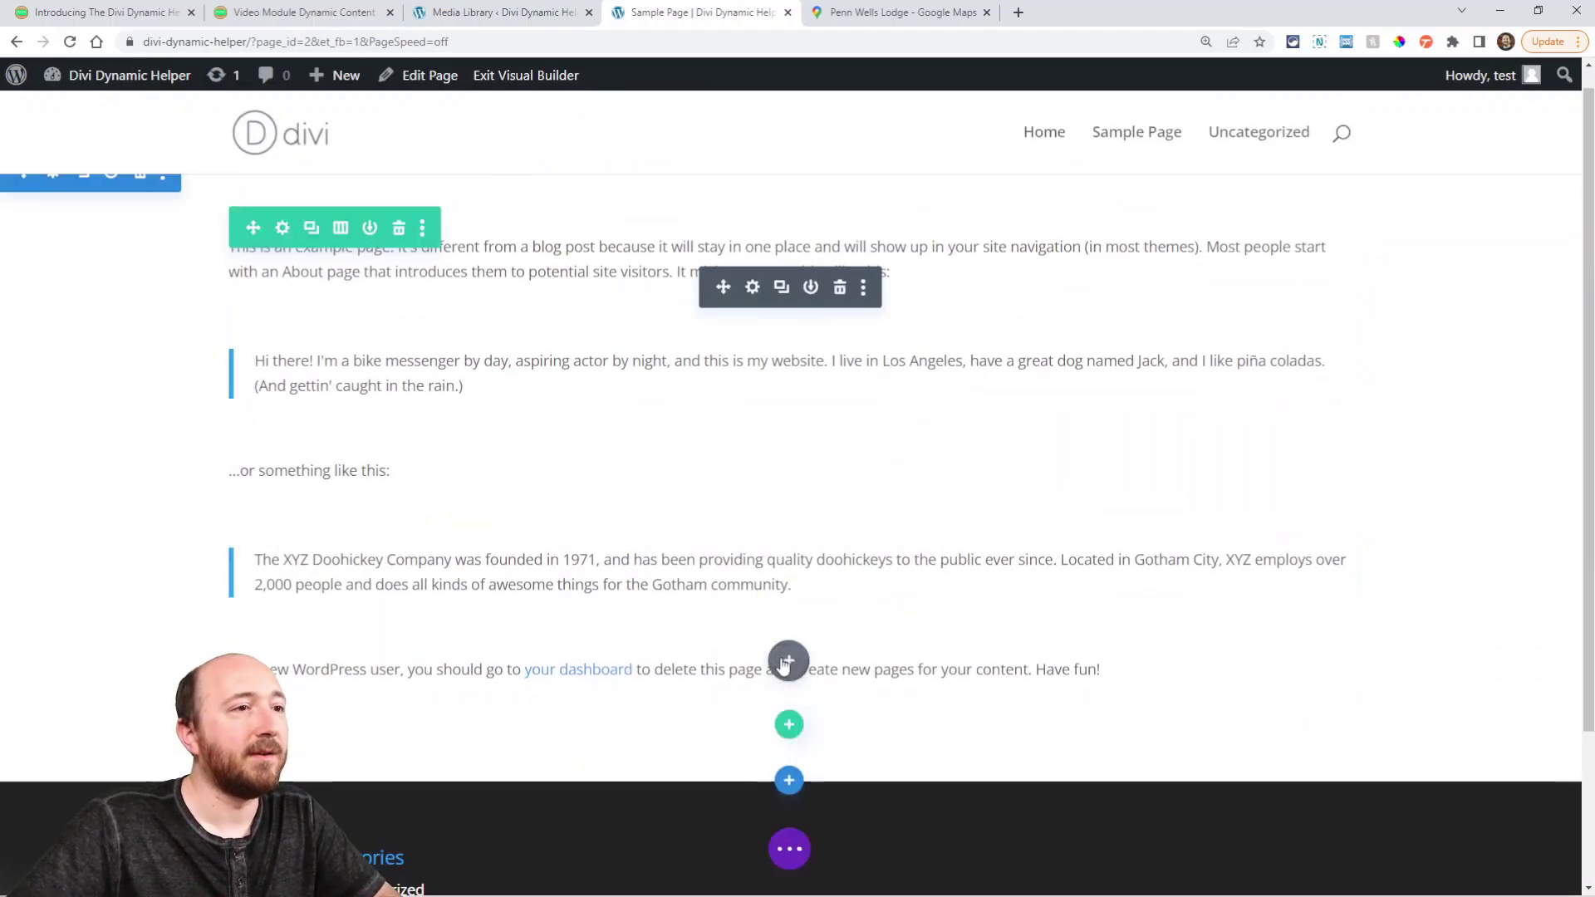
Step: Add a Video module, replacing the default video with dynamic content from the Video custom field
left_click(789, 662)
type("vide")
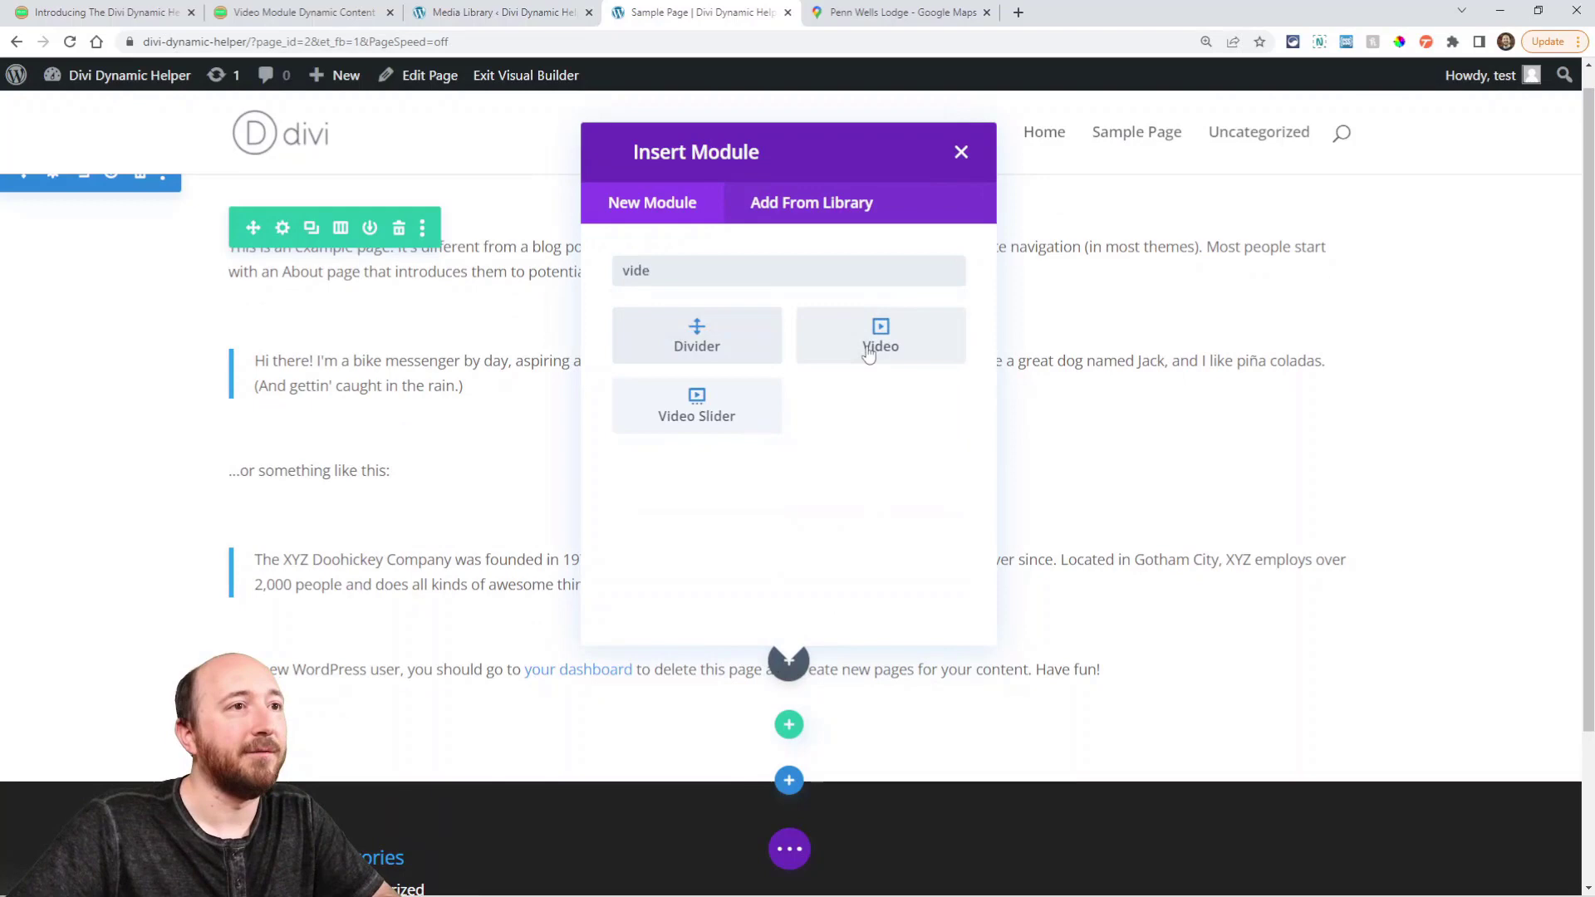
left_click(880, 334)
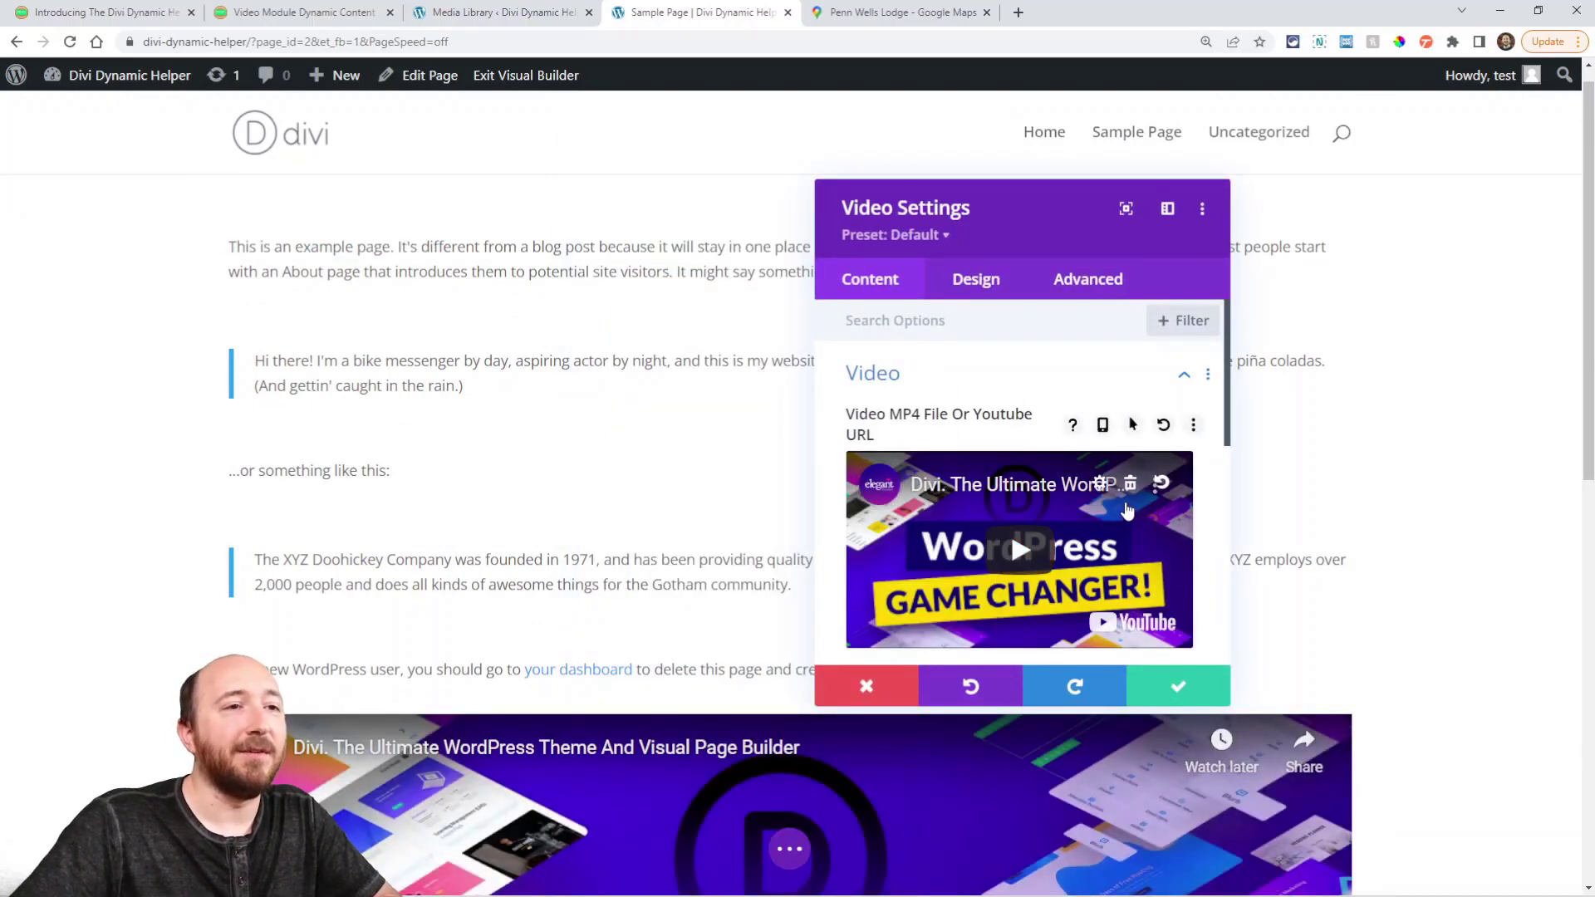
left_click(1130, 479)
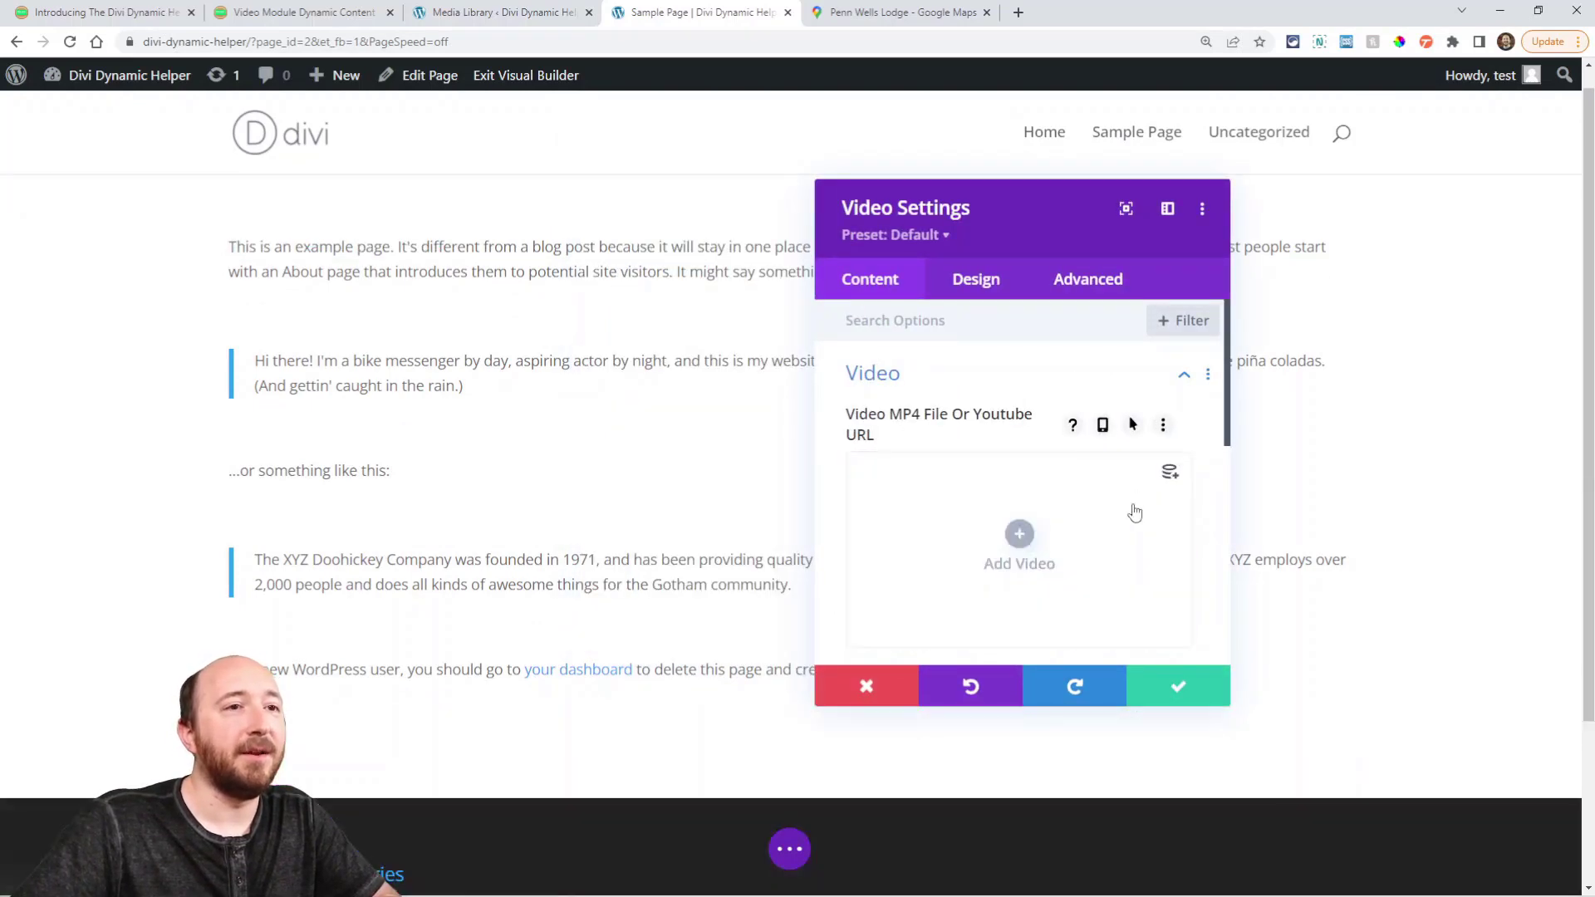
left_click(1170, 476)
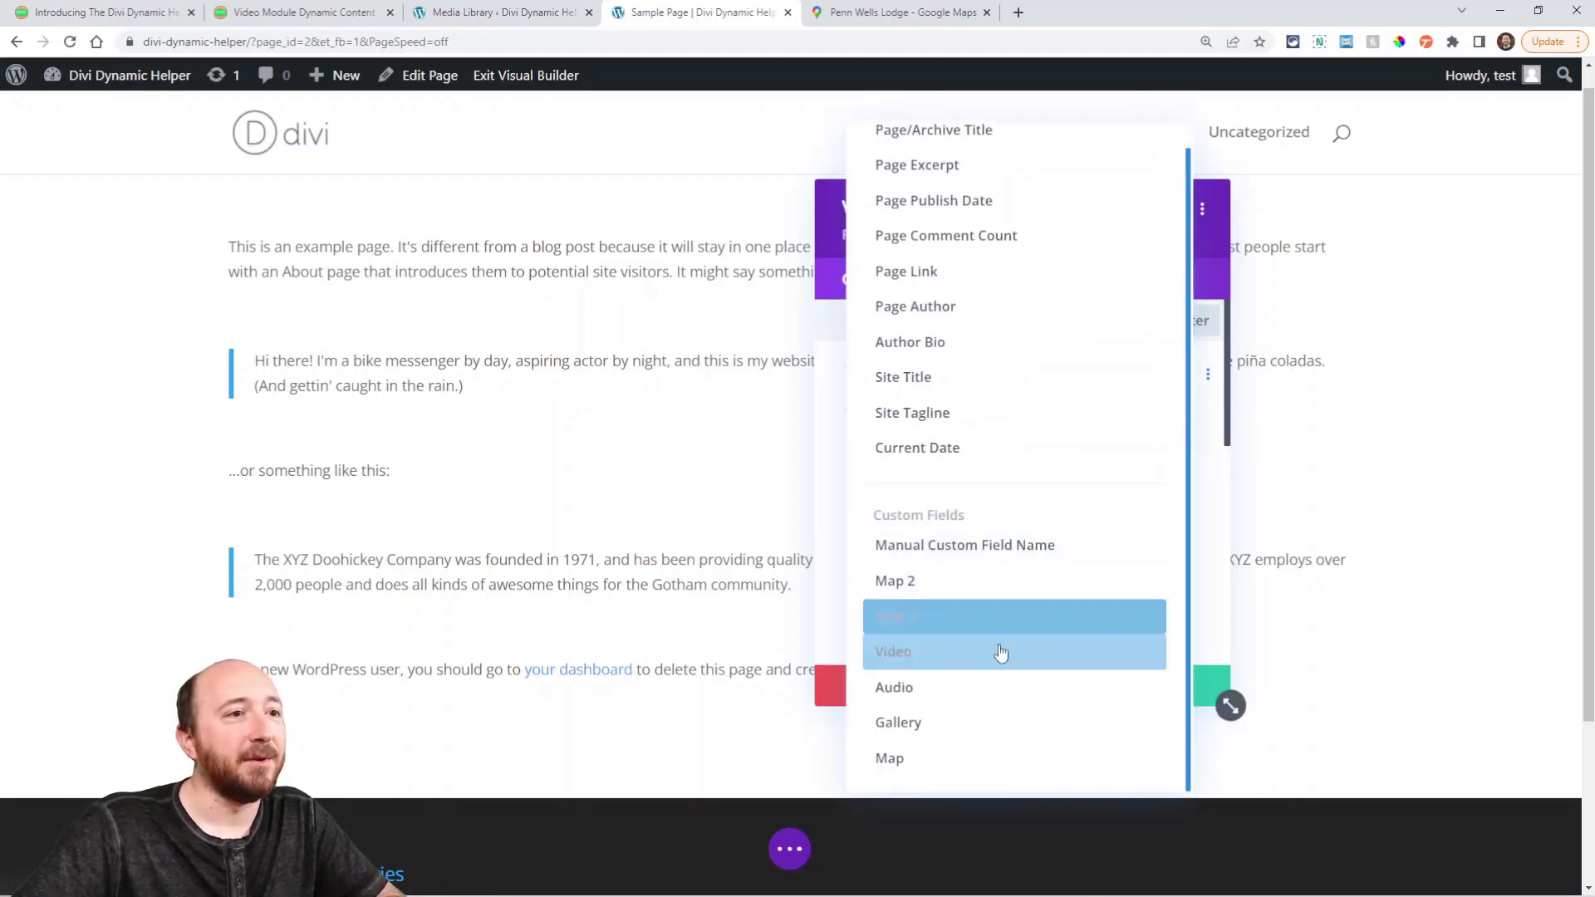
left_click(901, 657)
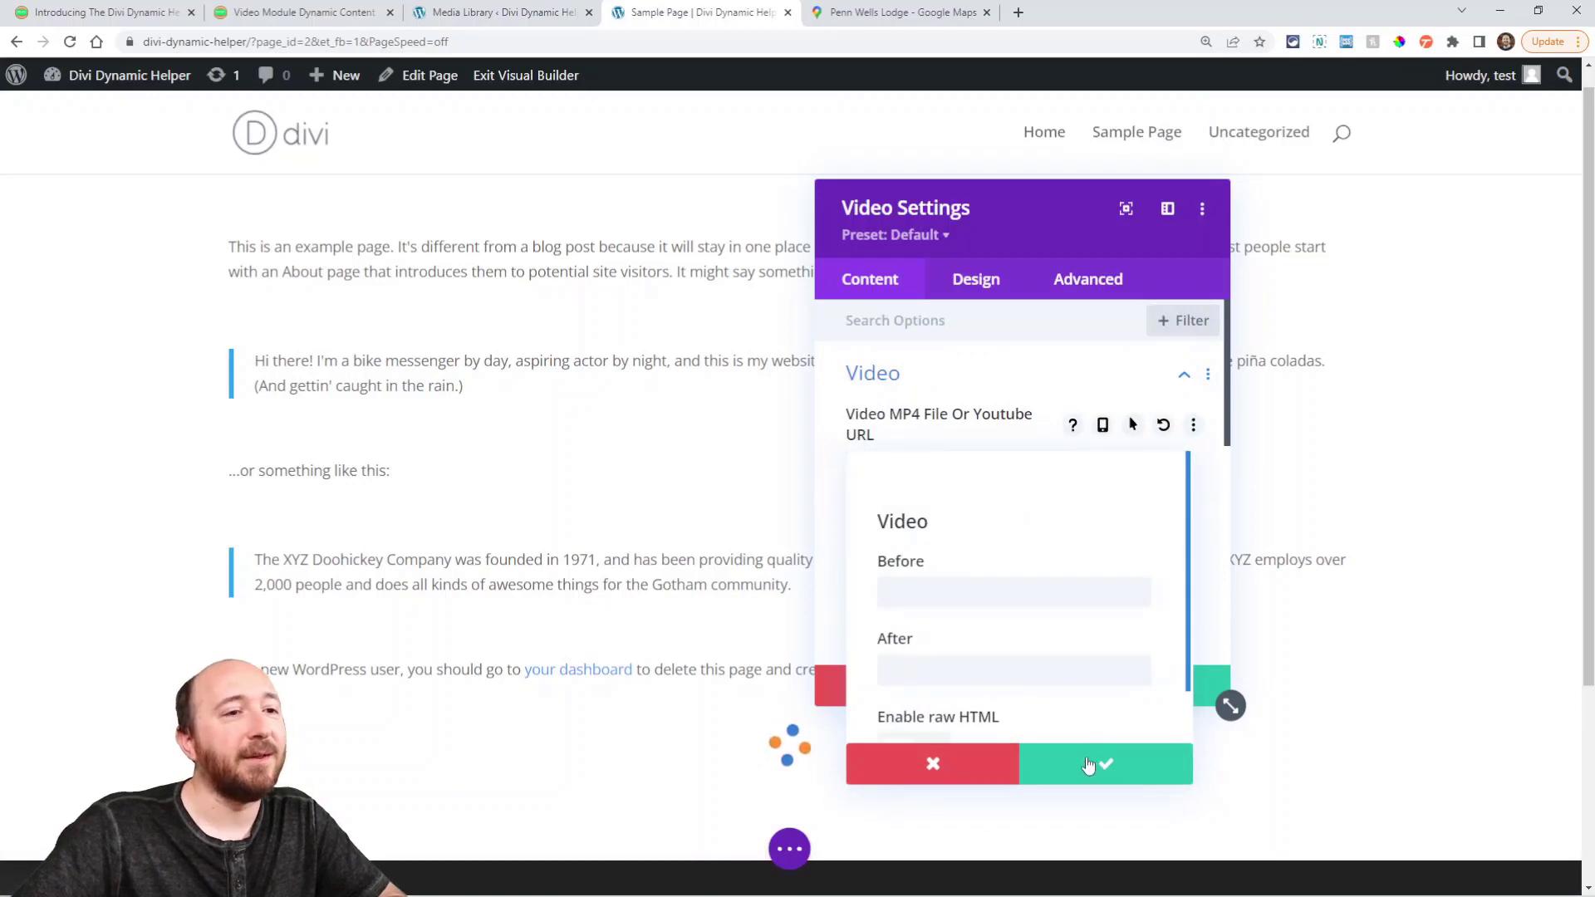
left_click(1089, 764)
left_click(1174, 684)
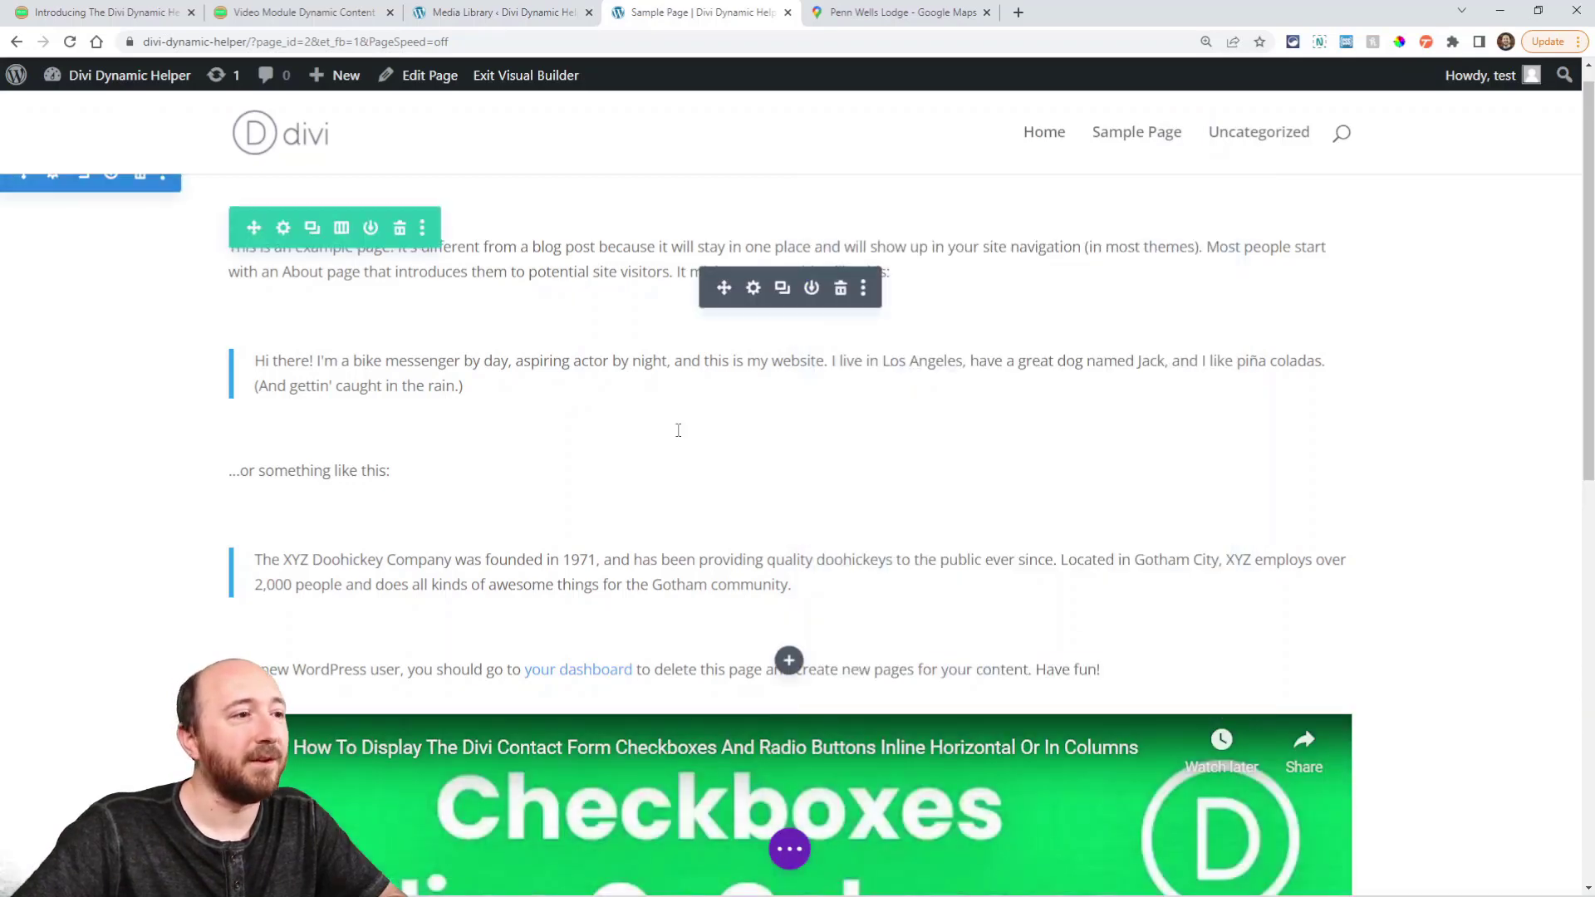
Step: Insert an Audio module below the video
scroll(678, 429, "down", 8)
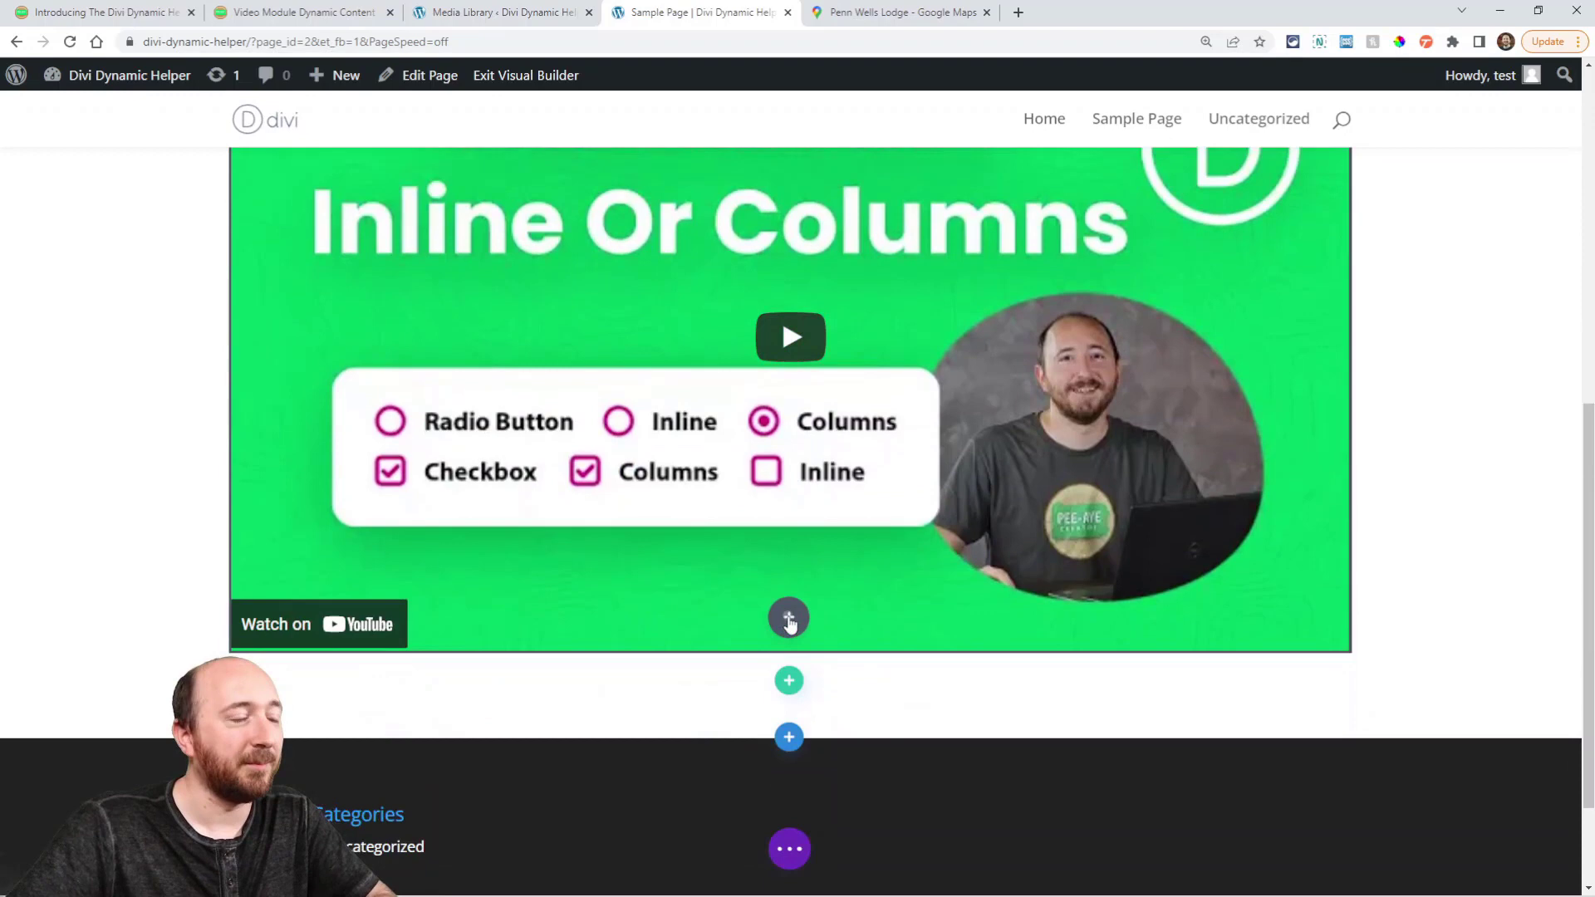
left_click(789, 619)
type("aud")
left_click(698, 347)
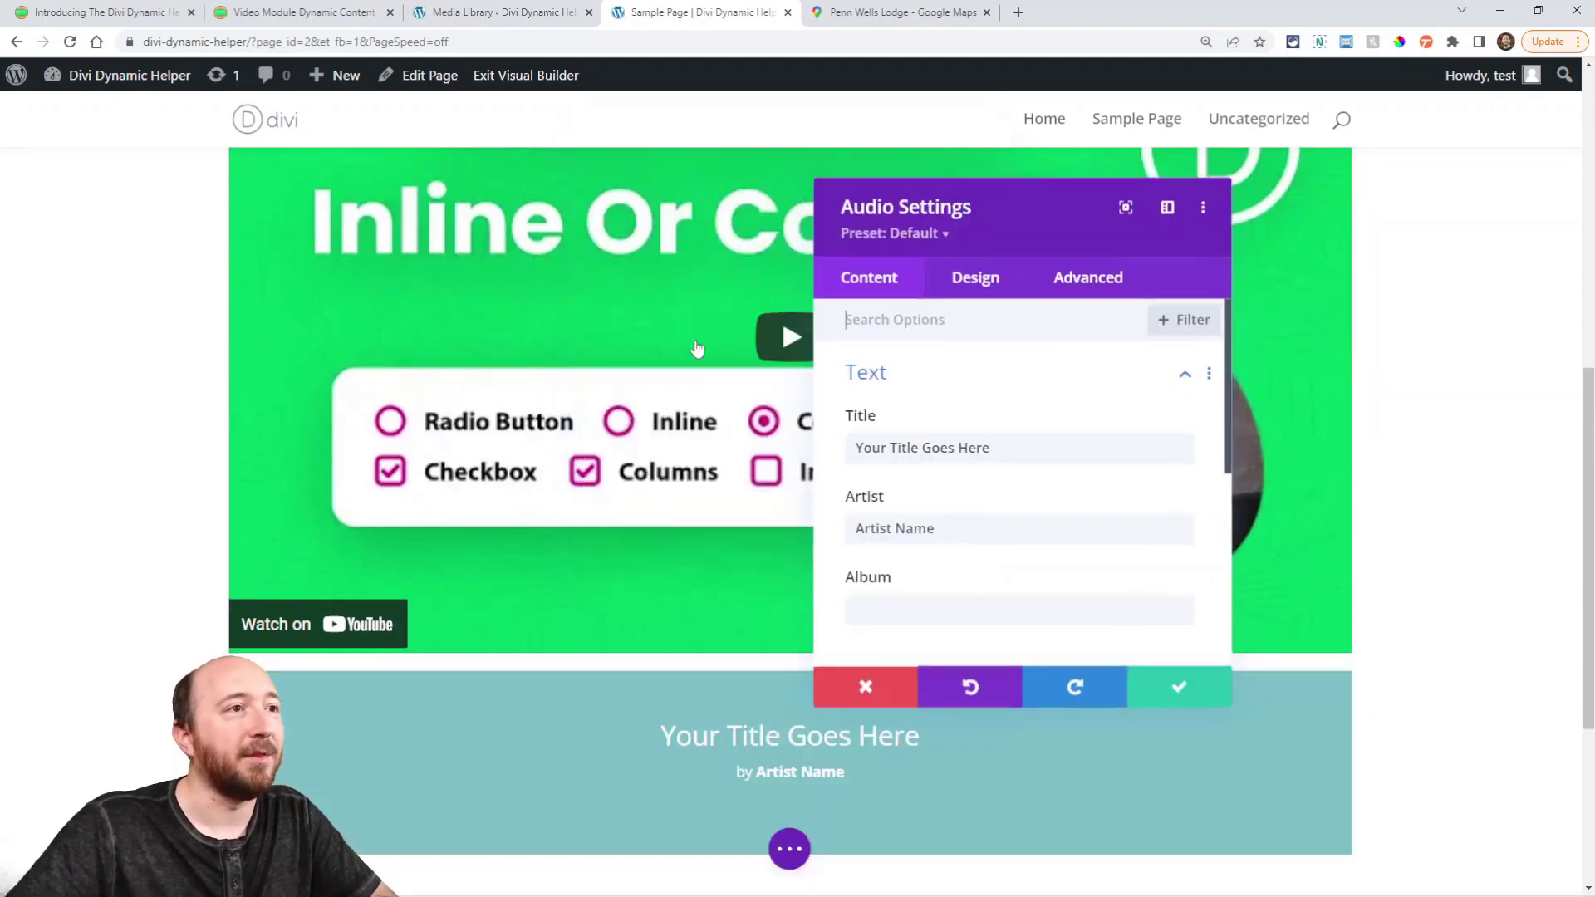
scroll(1043, 502, "down", 3)
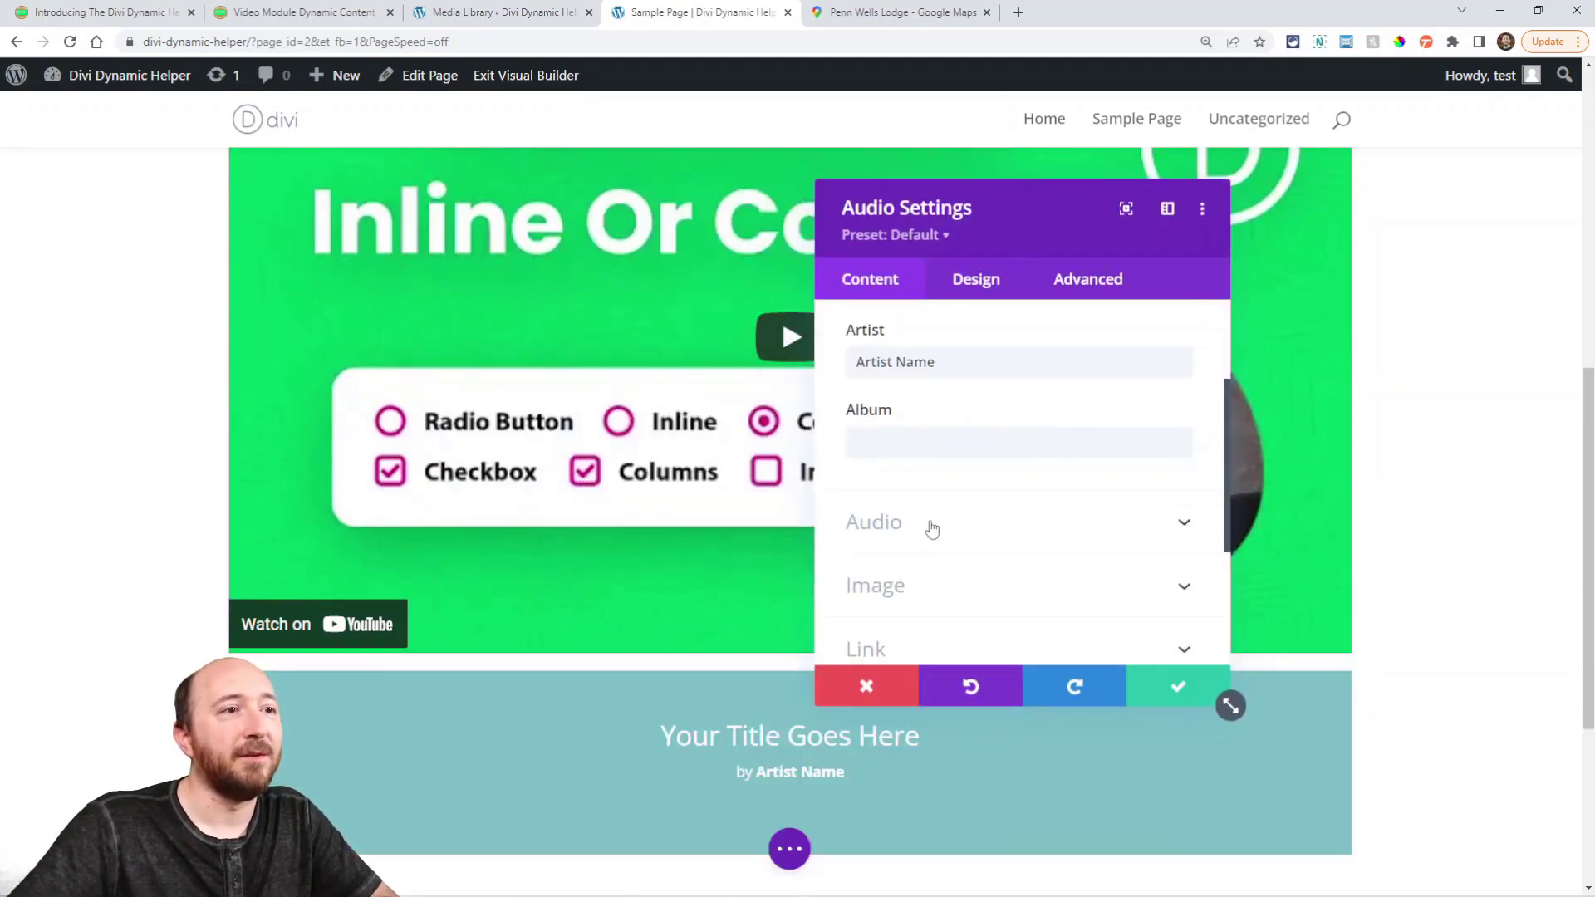
Step: Set the Audio module's audio file to dynamic content from the Audio custom field
left_click(932, 530)
scroll(1034, 528, "down", 3)
scroll(884, 409, "up", 3)
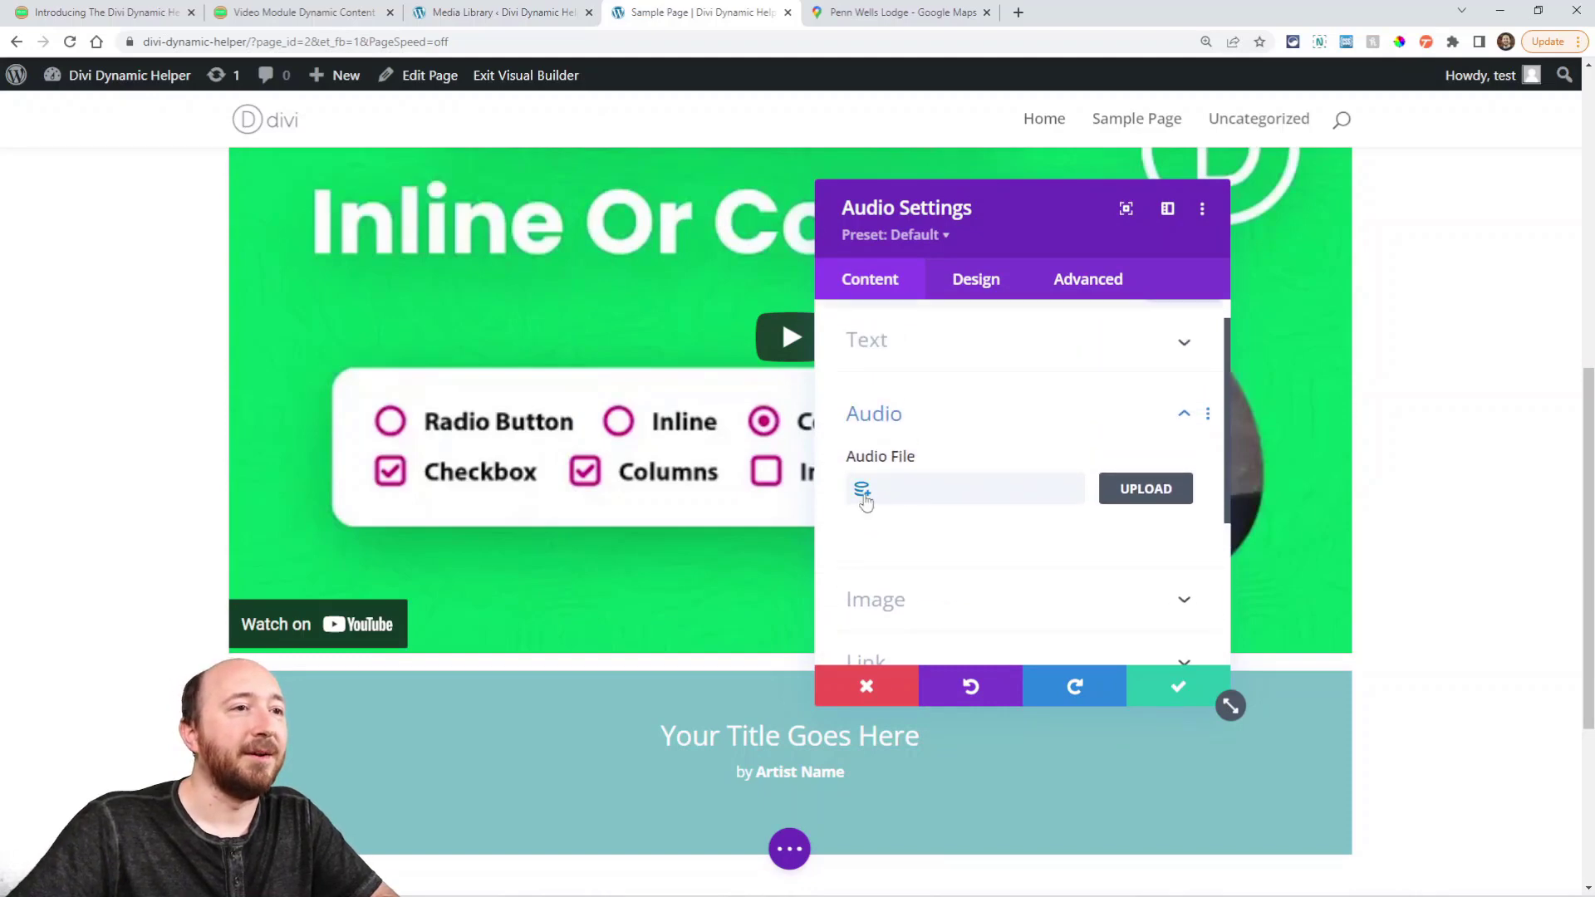
left_click(862, 492)
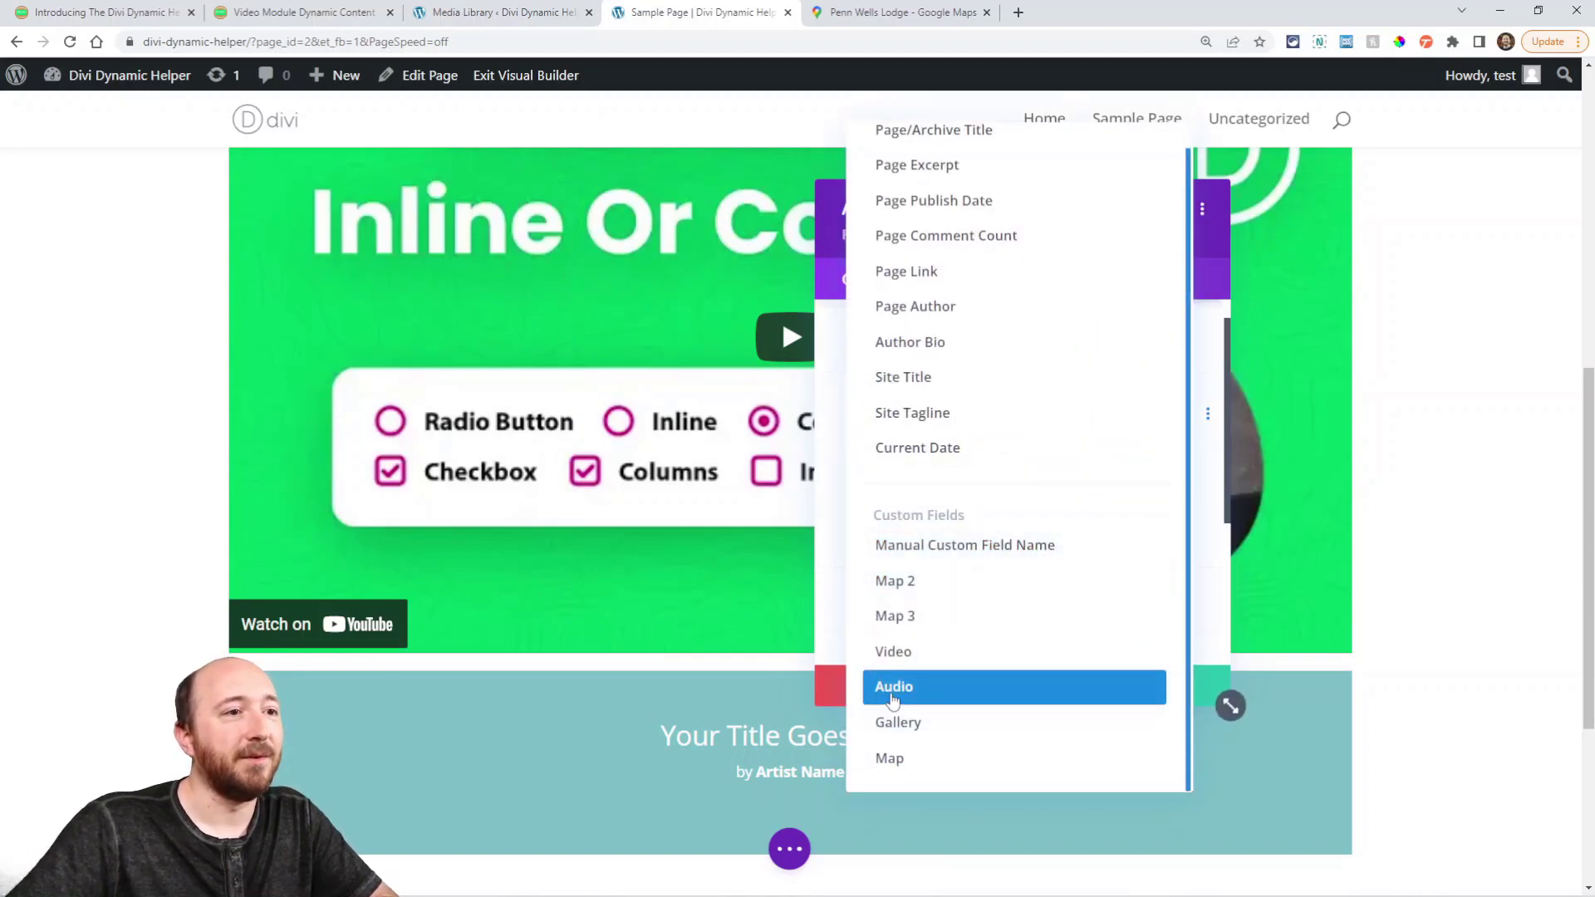
left_click(893, 690)
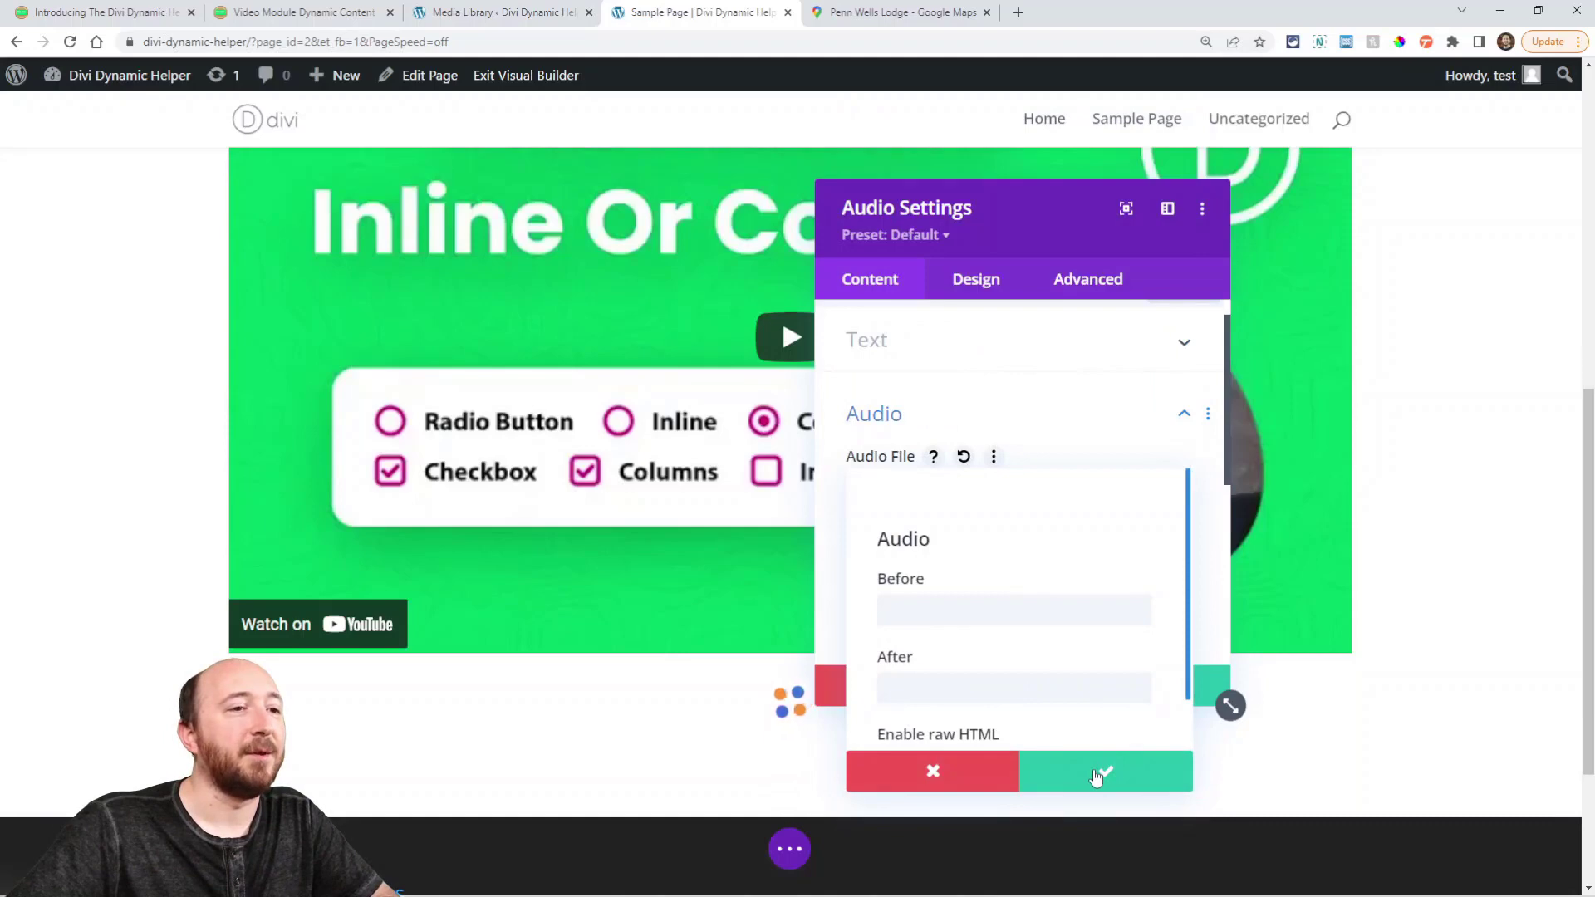
left_click(1096, 775)
left_click(1174, 690)
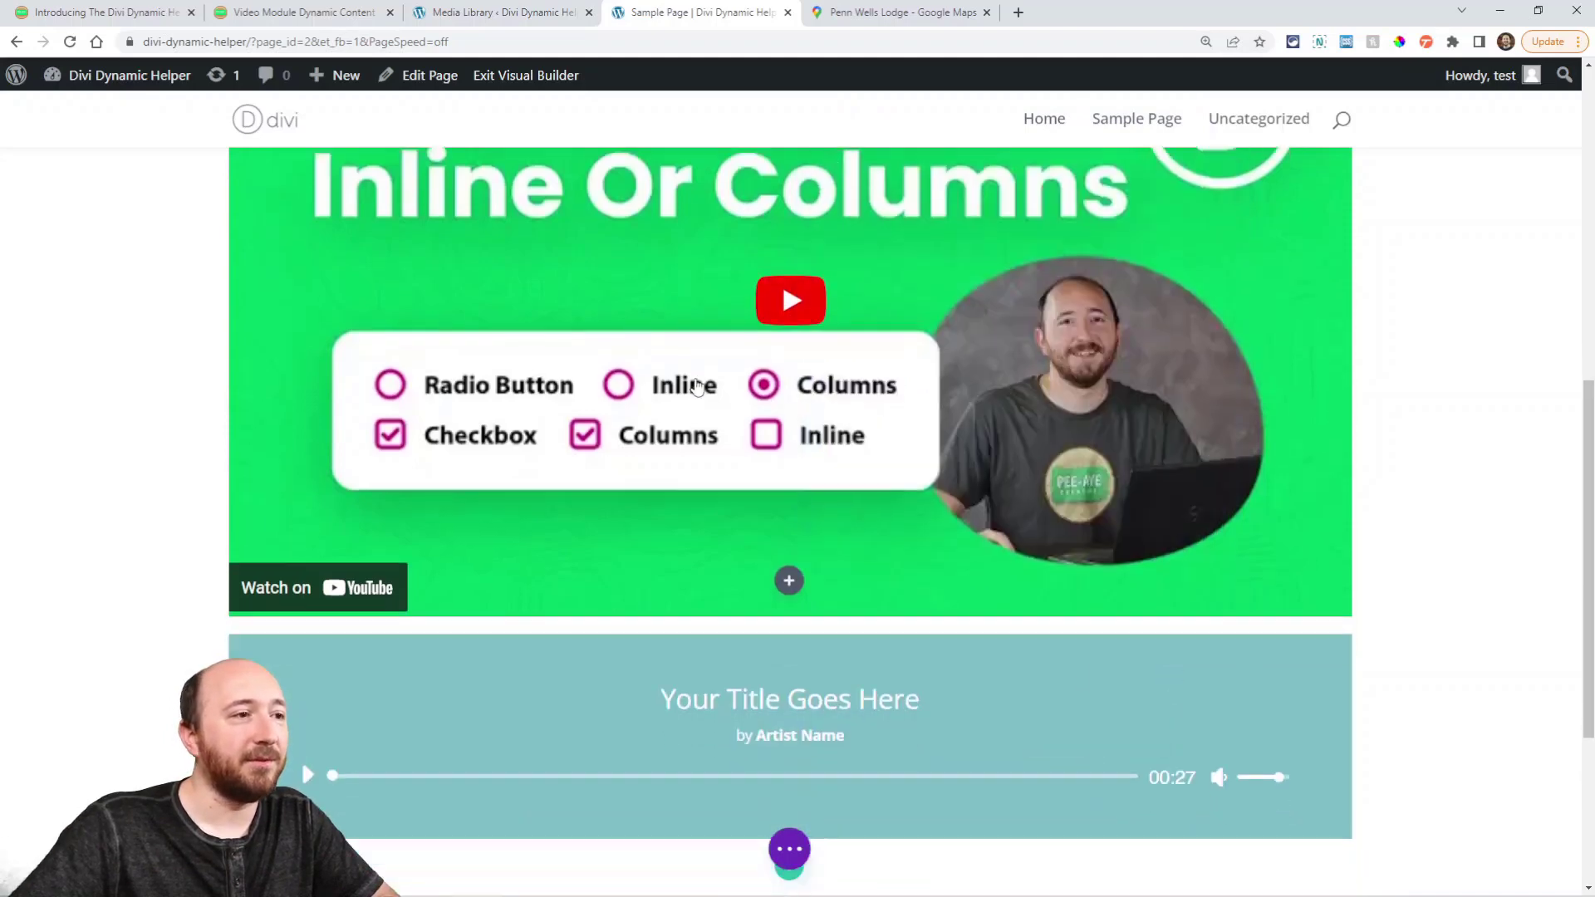
Step: Add a Gallery module below the audio whose images come from the Gallery custom field
scroll(696, 386, "down", 4)
left_click(788, 466)
type("gal")
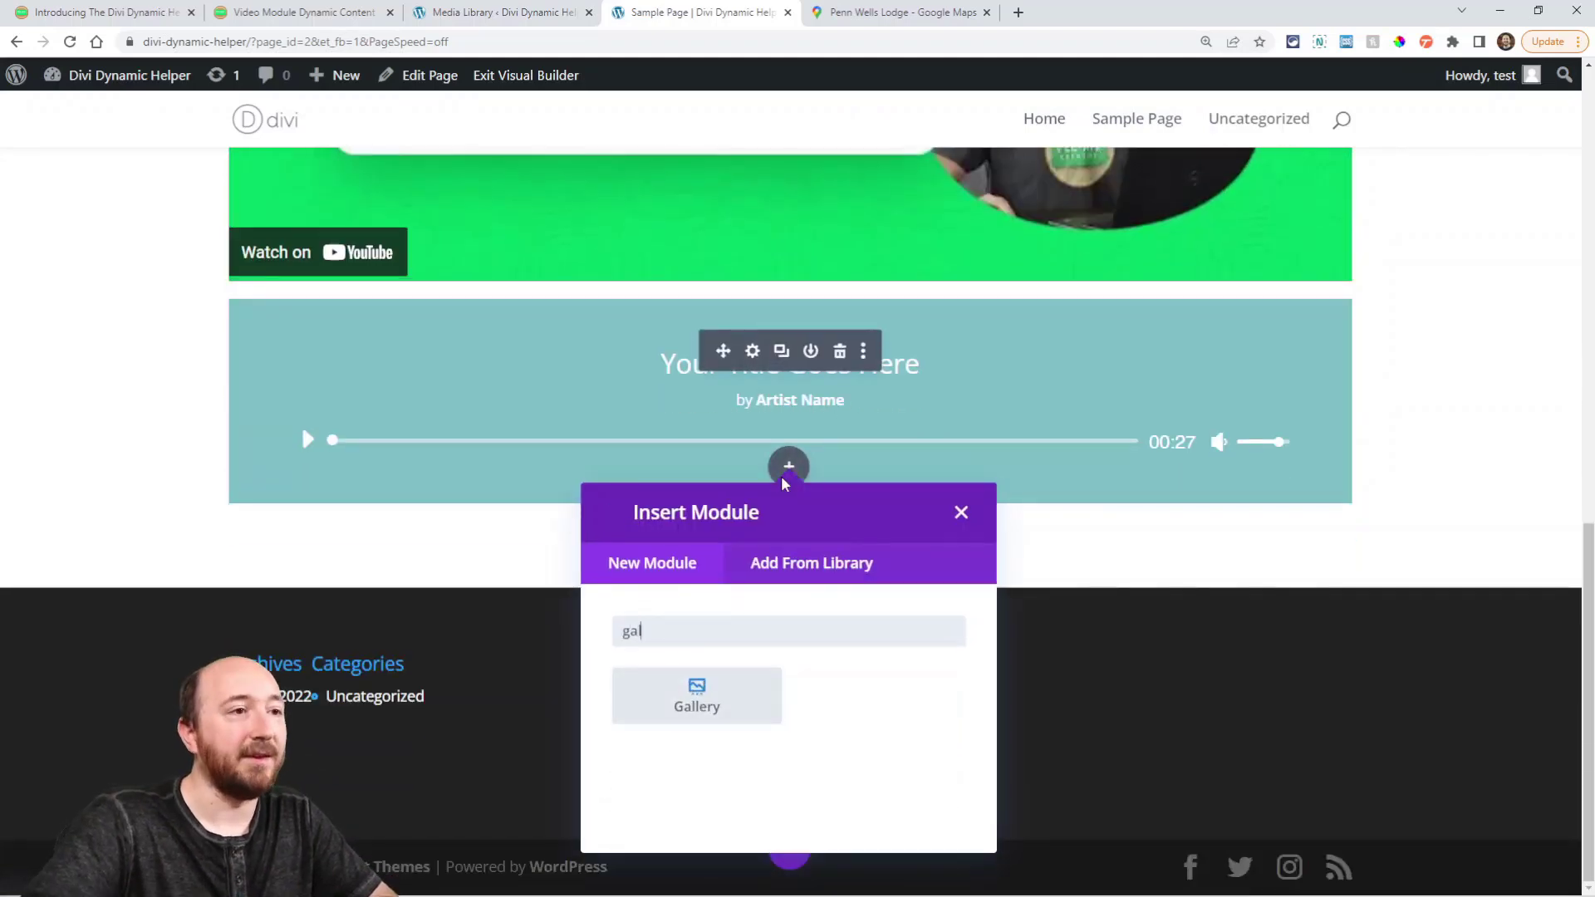
left_click(698, 697)
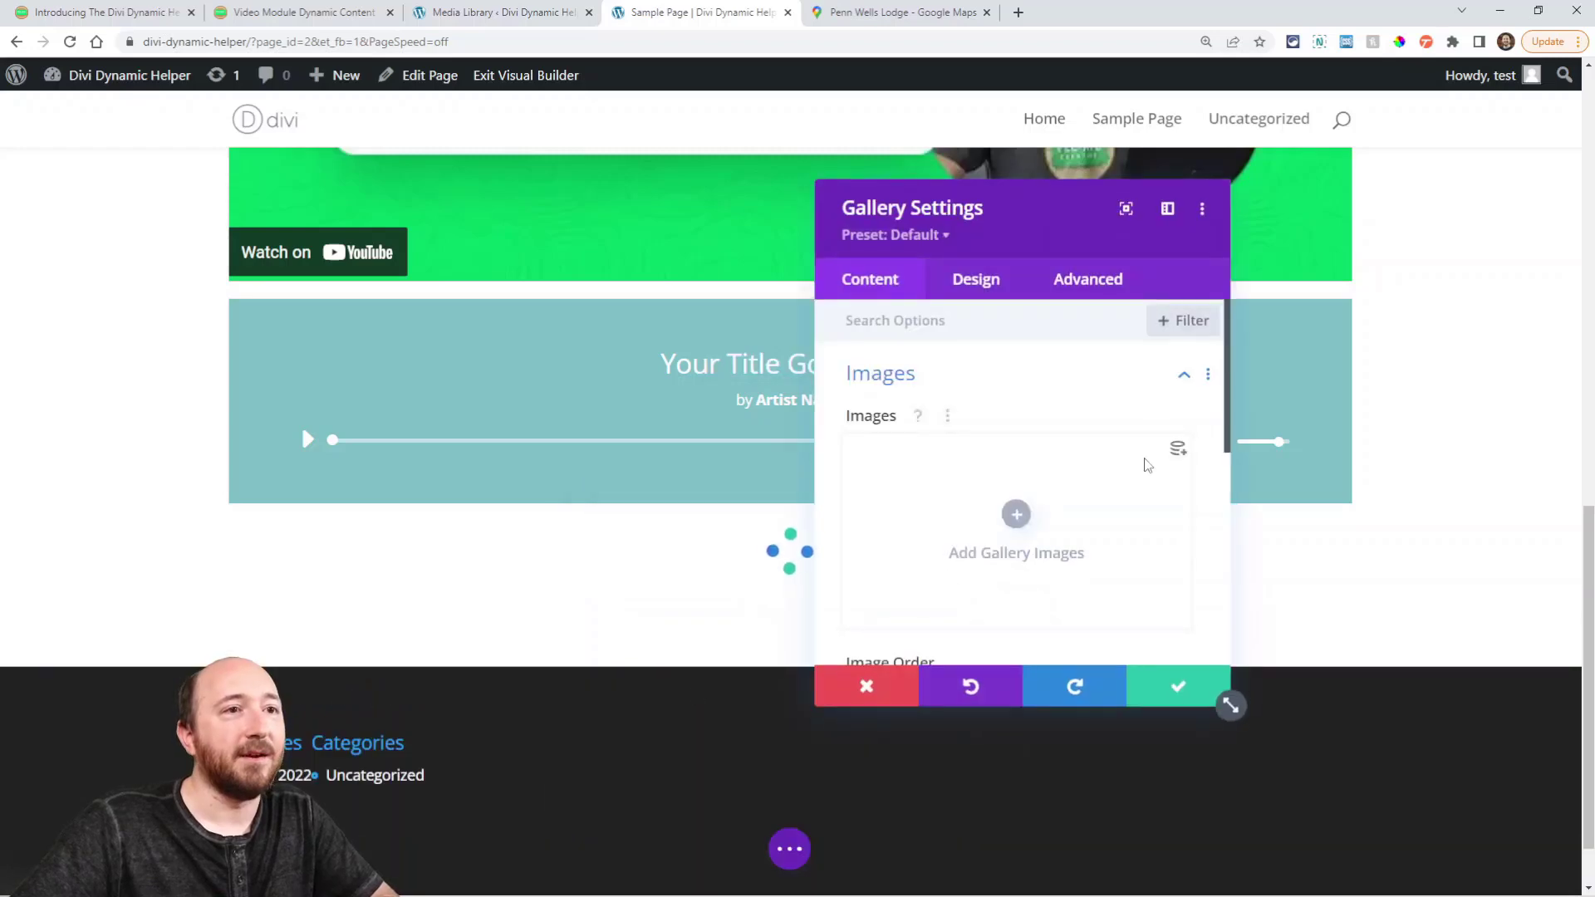
left_click(1178, 450)
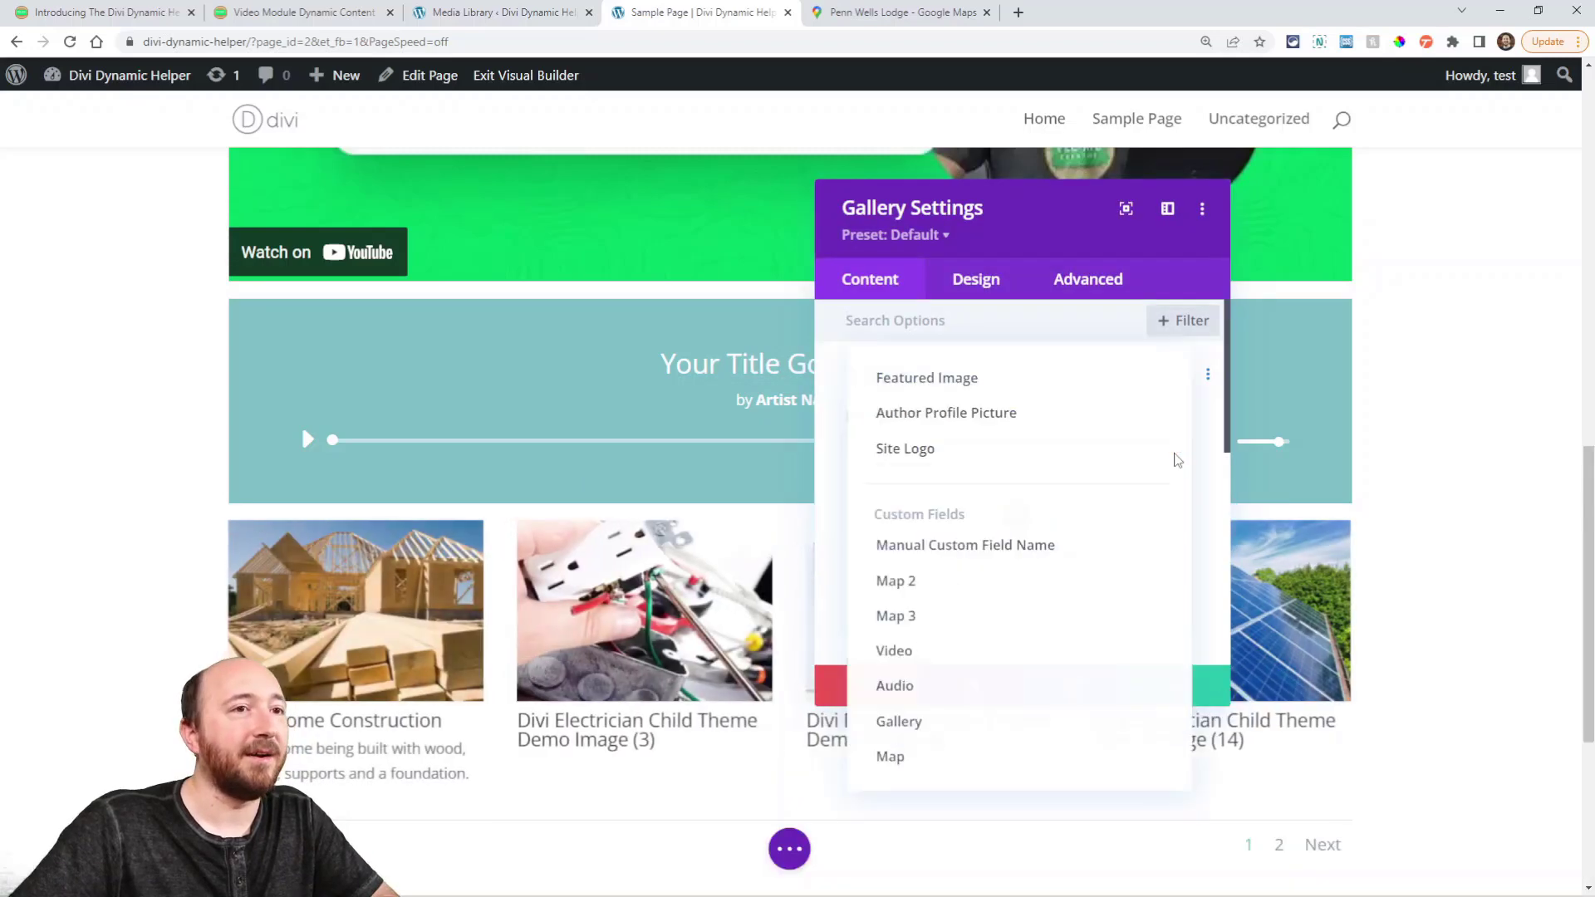
left_click(922, 722)
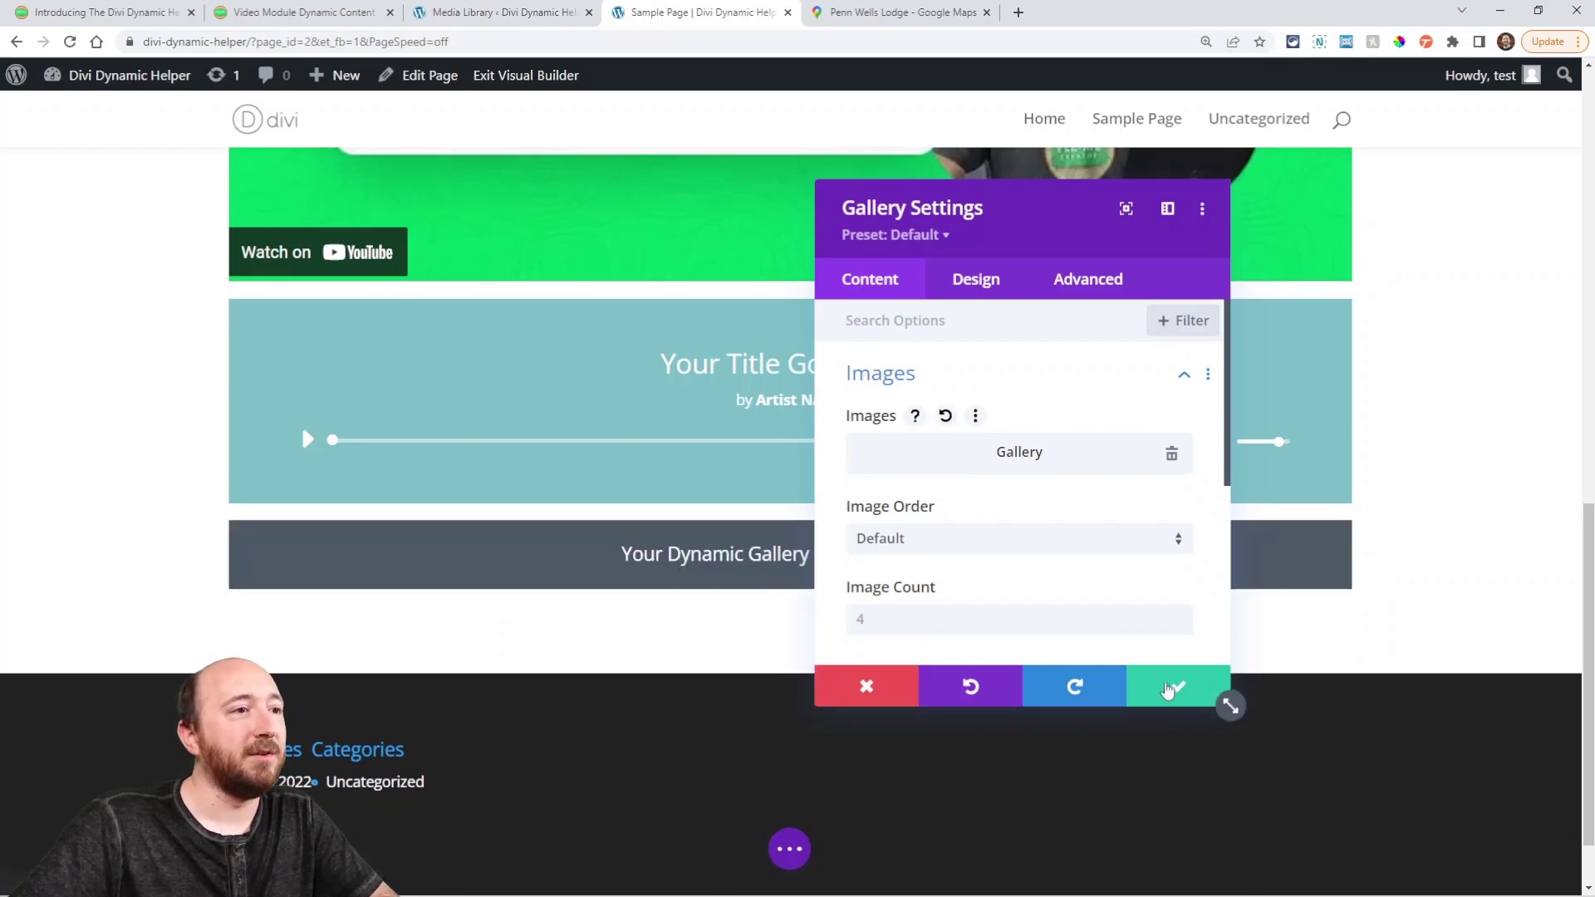
left_click(1168, 689)
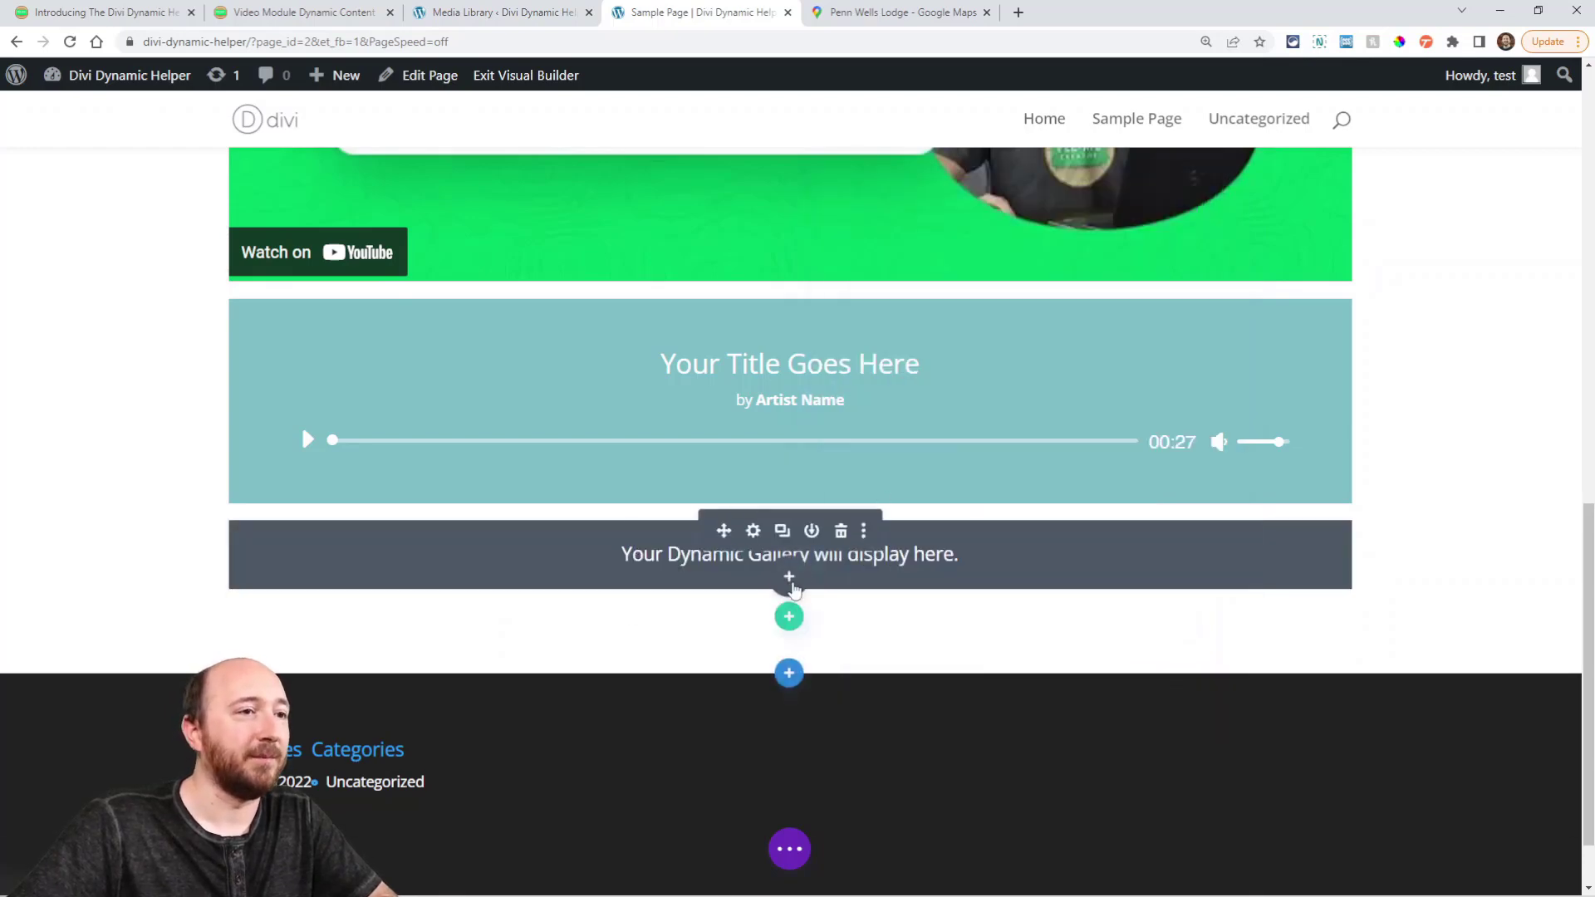
Step: Add a Map module below the gallery with its center address from the Map custom field
left_click(789, 614)
type("map")
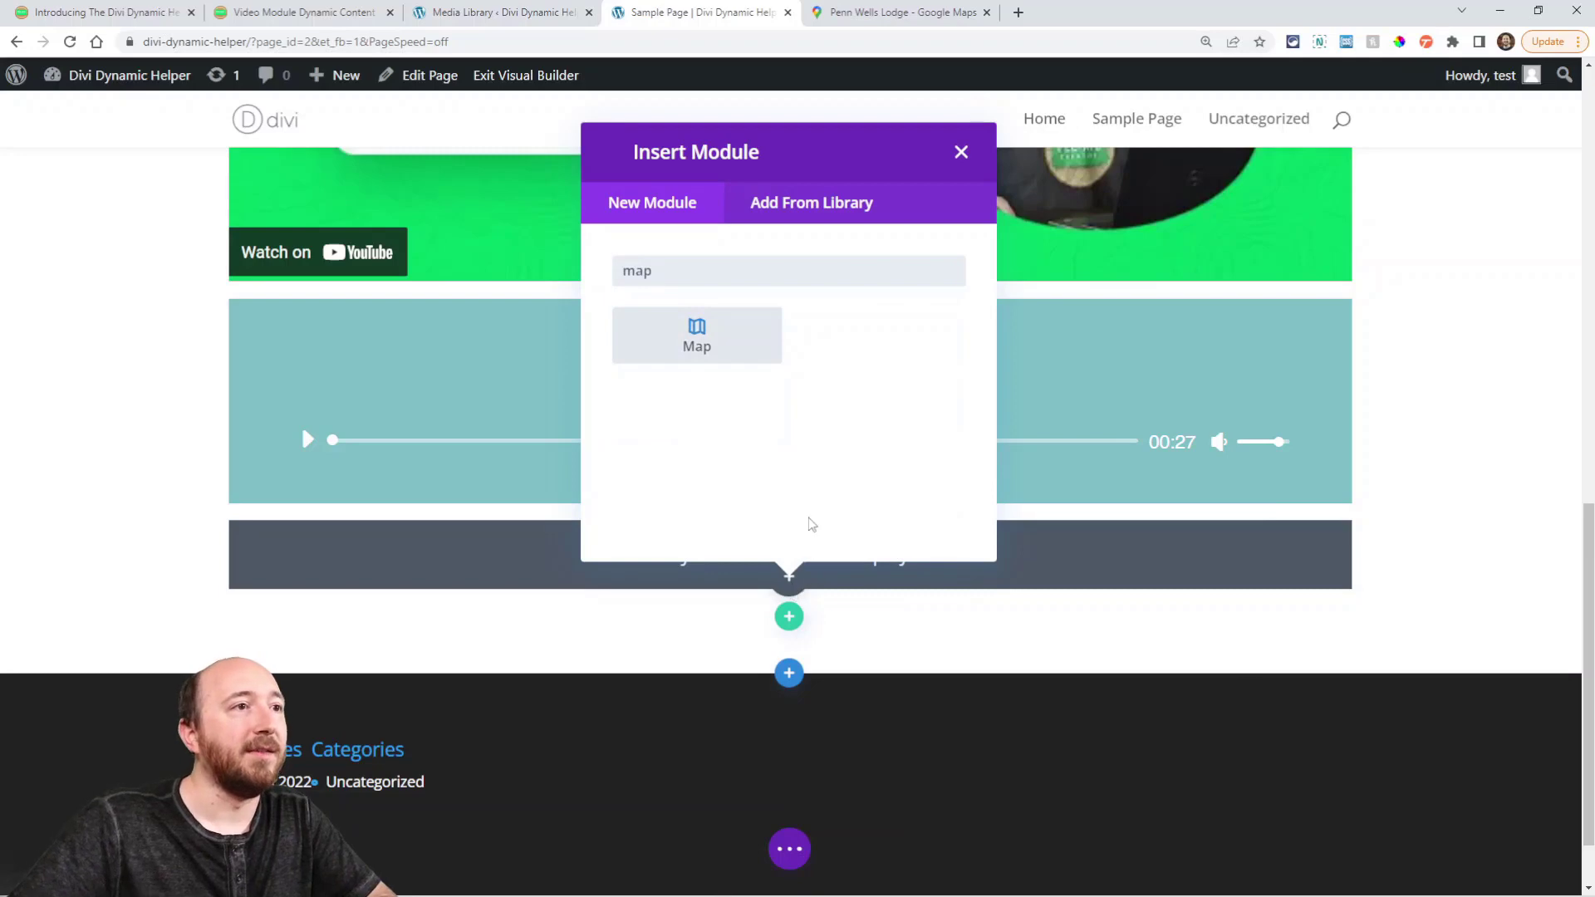
left_click(698, 342)
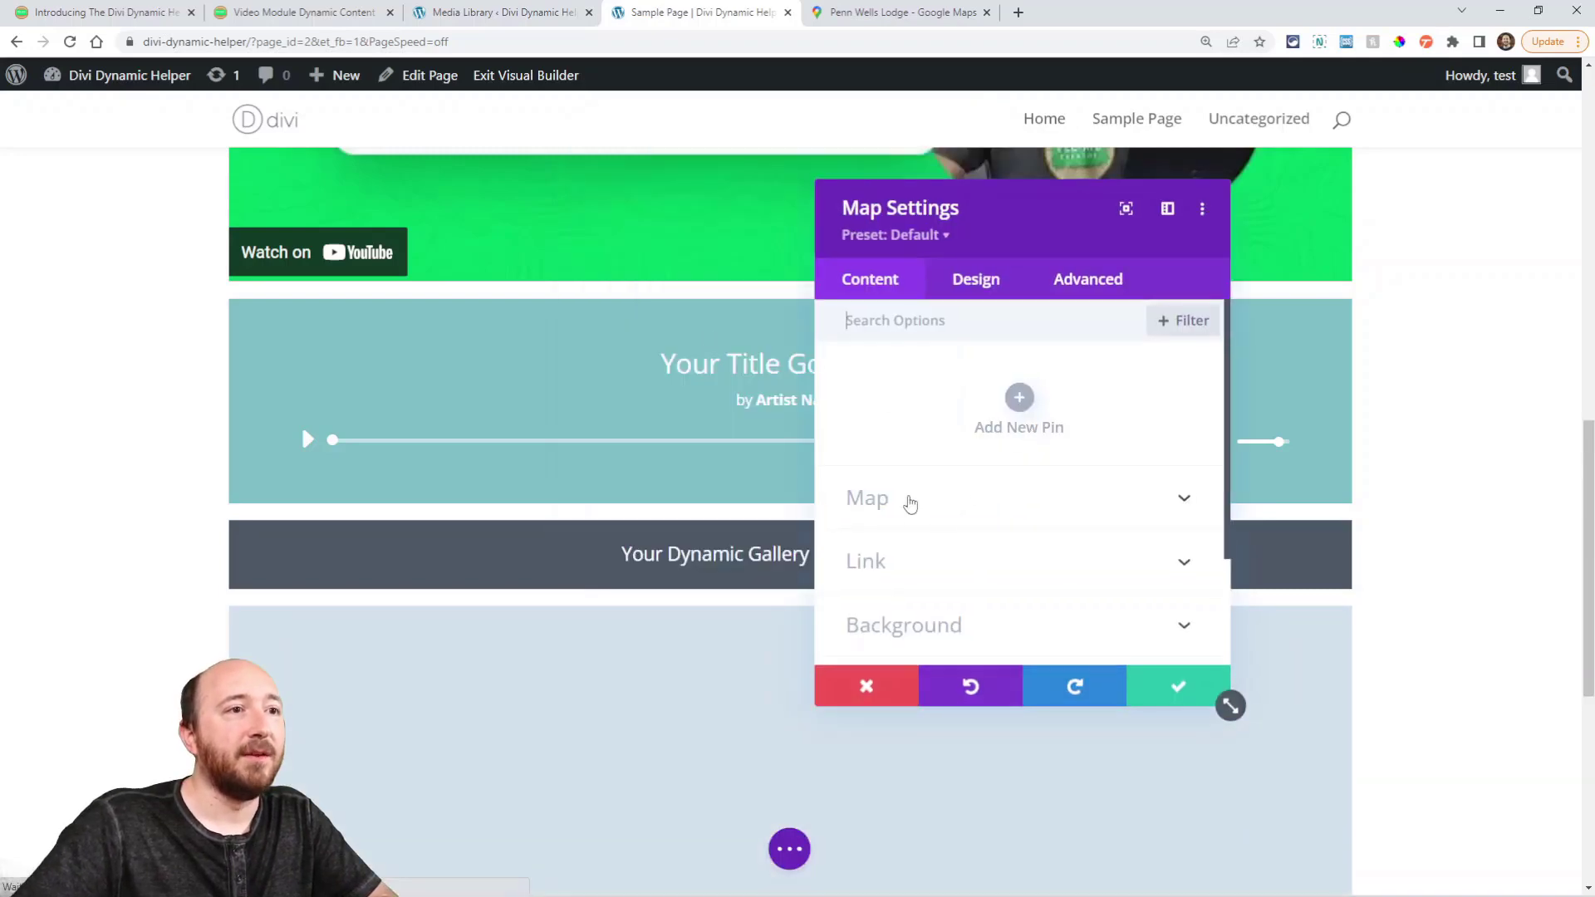
left_click(910, 501)
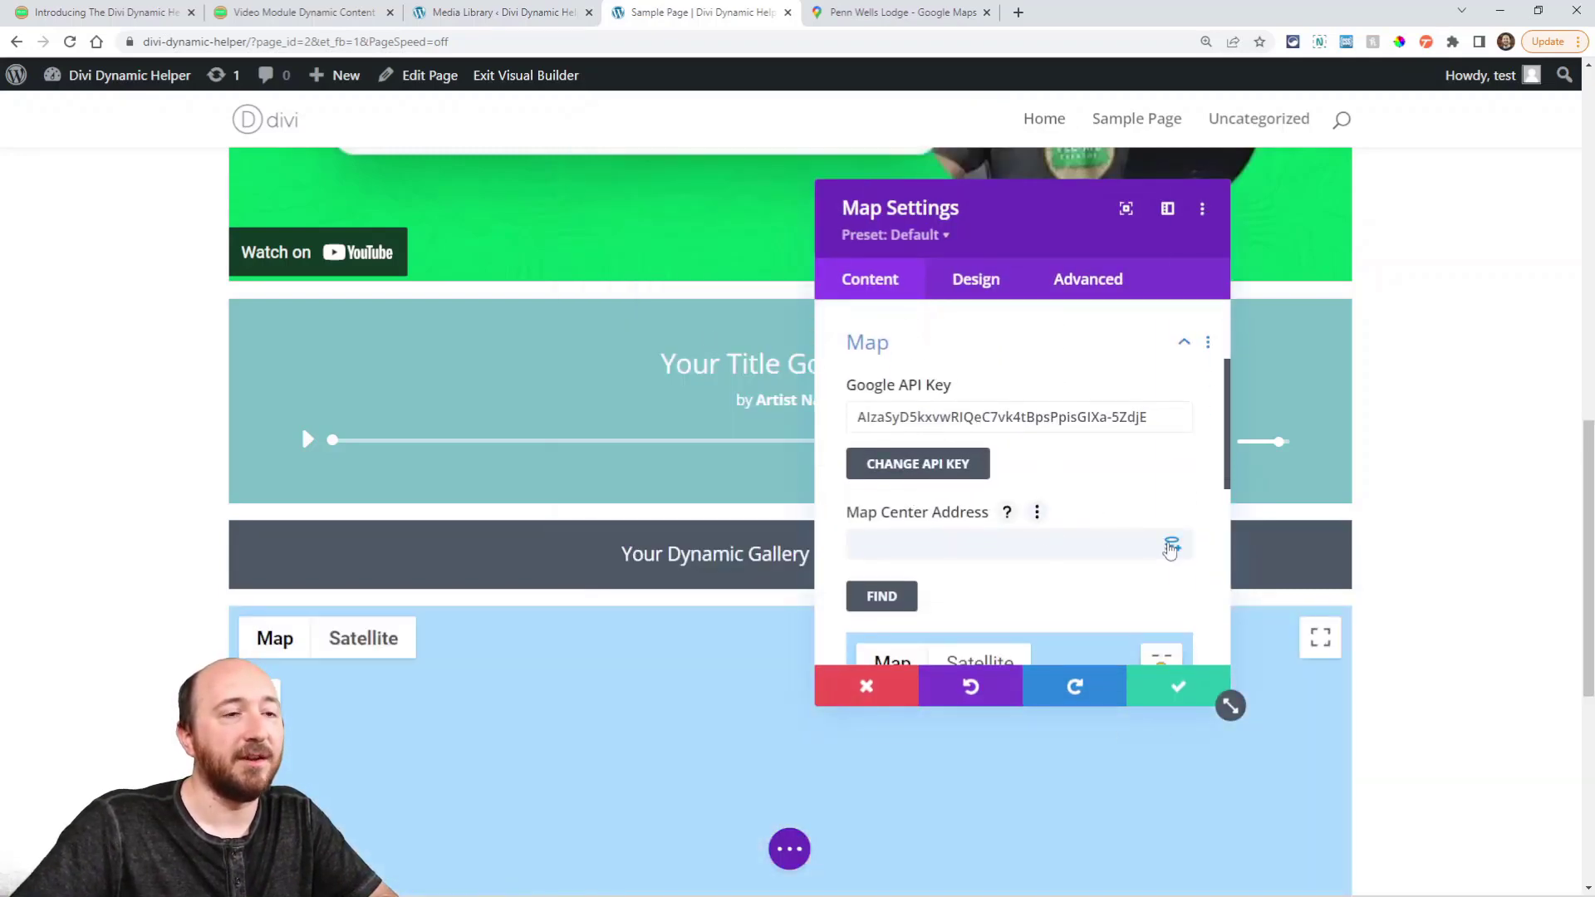
left_click(1171, 549)
left_click(994, 756)
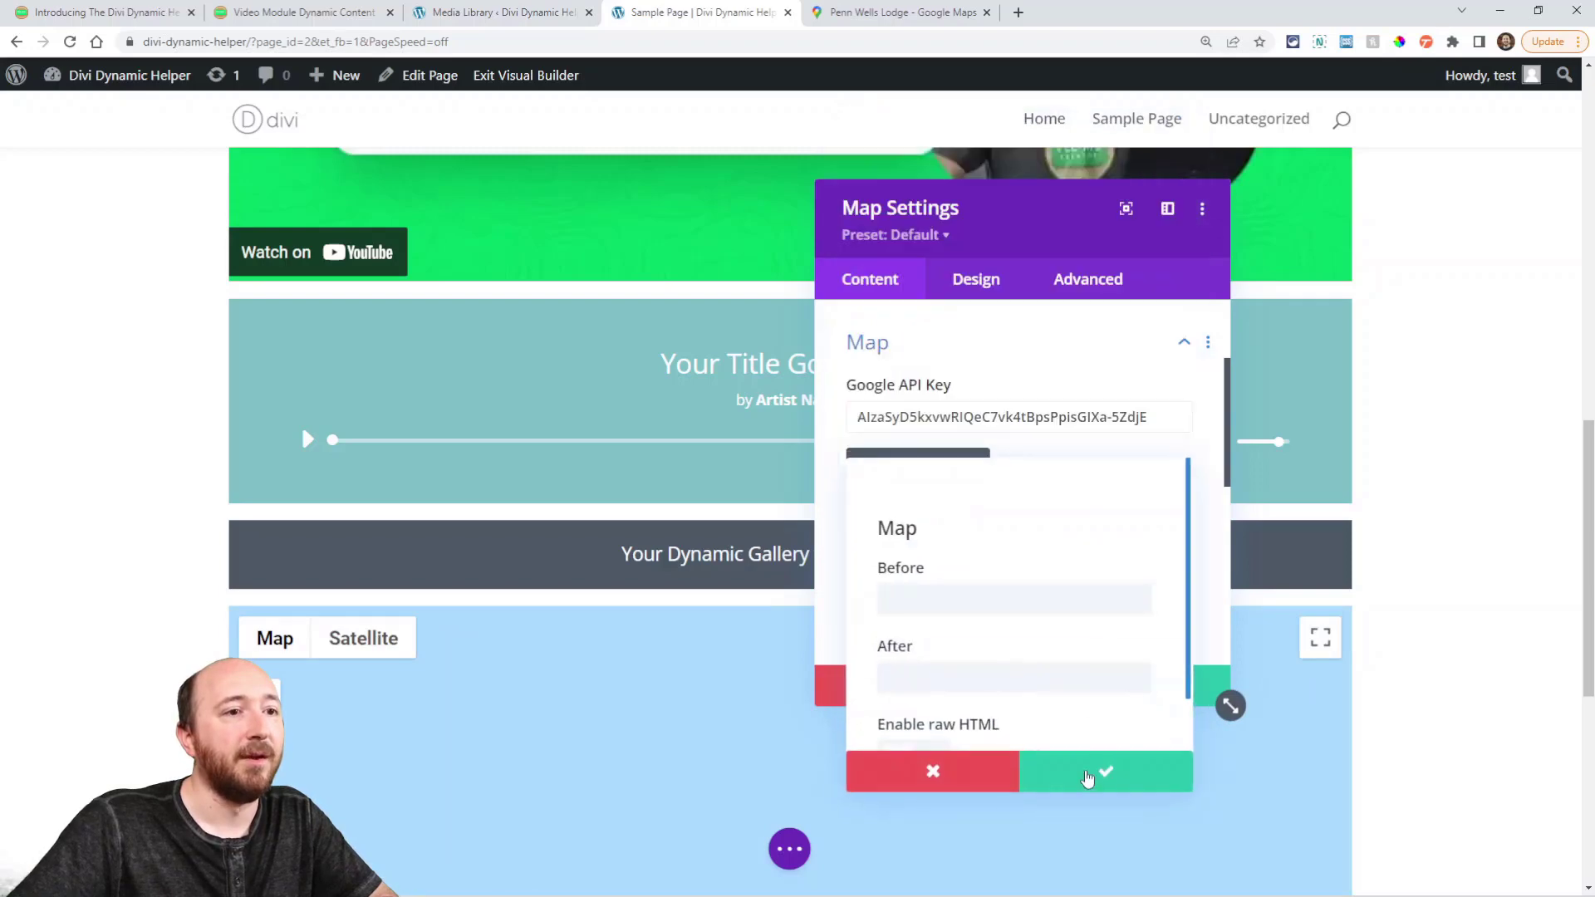
left_click(1087, 777)
Step: Add a map pin whose address comes from the Map custom field and save the module
scroll(1010, 449, "up", 3)
left_click(1018, 404)
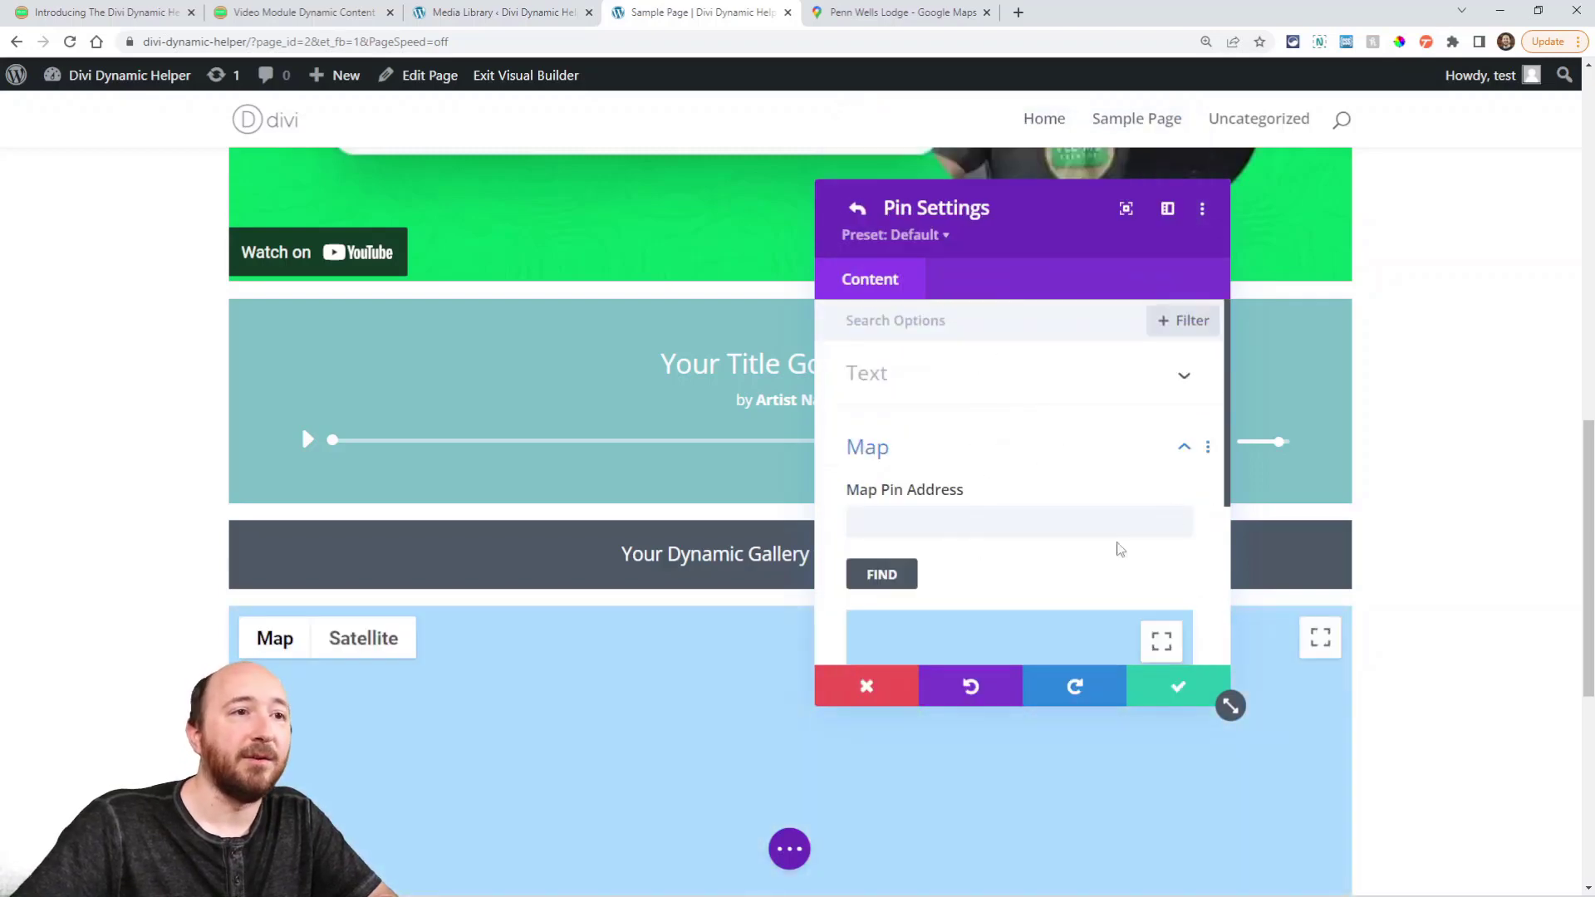
left_click(1172, 523)
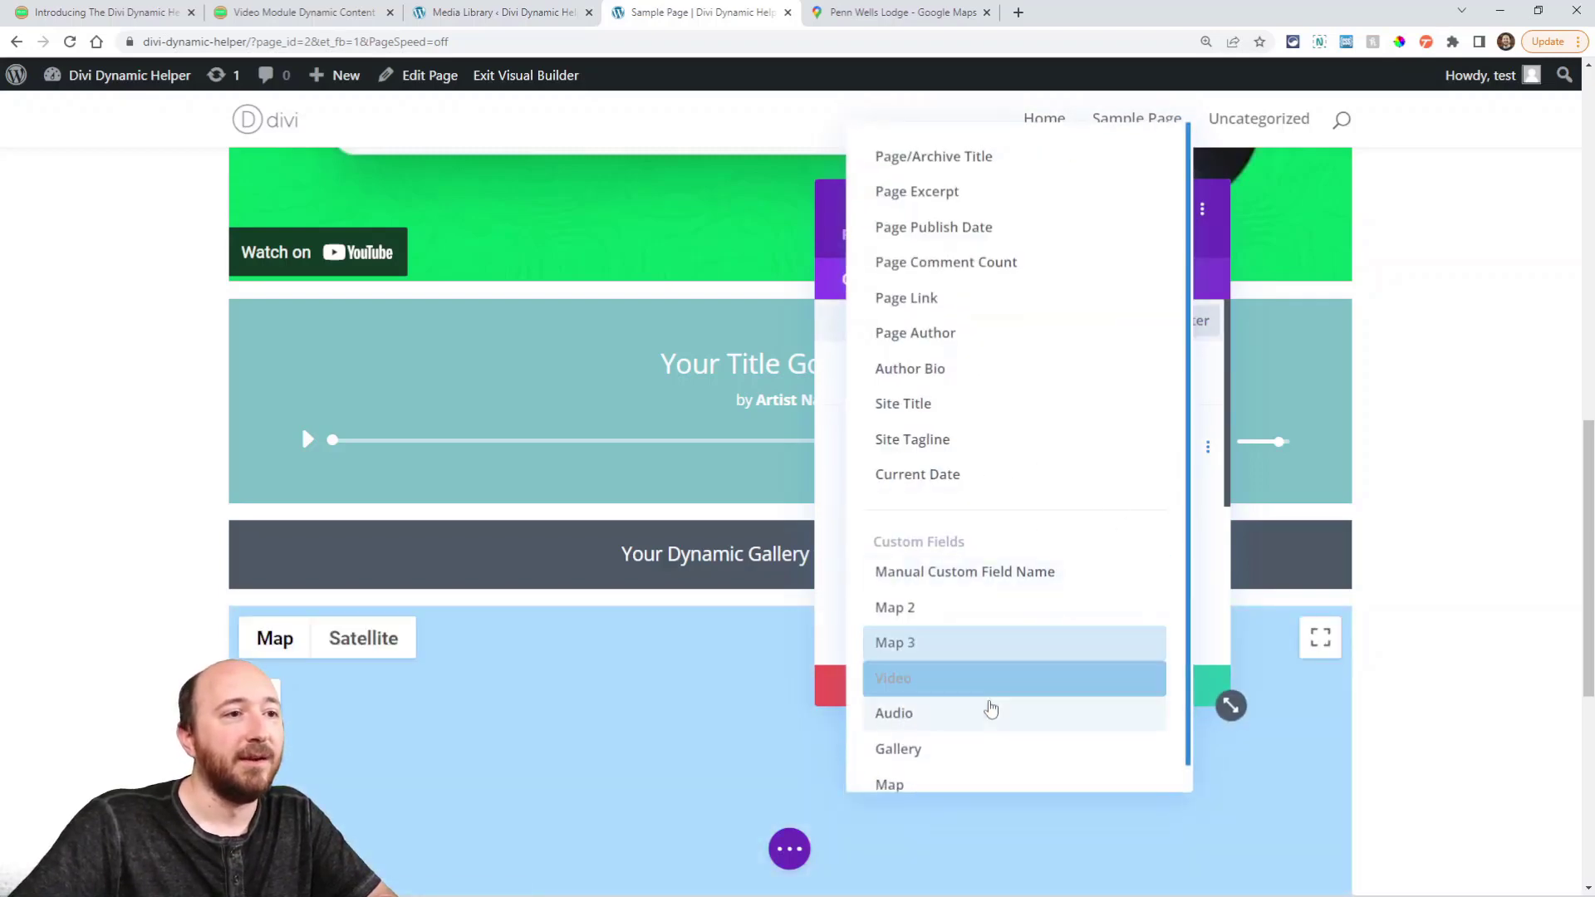
left_click(899, 755)
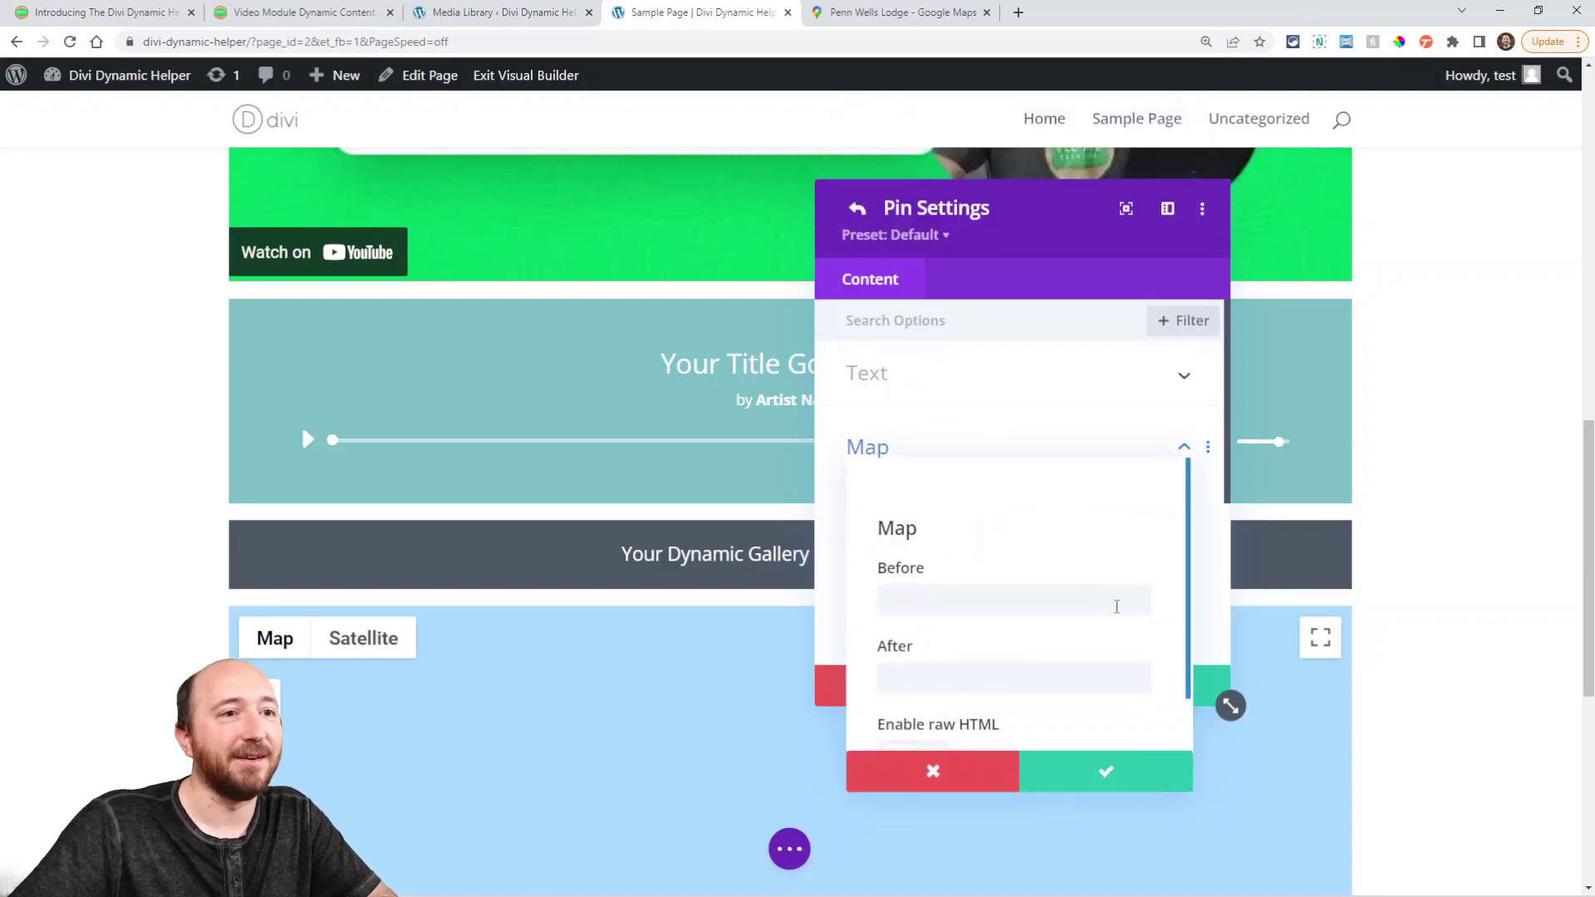
left_click(1106, 771)
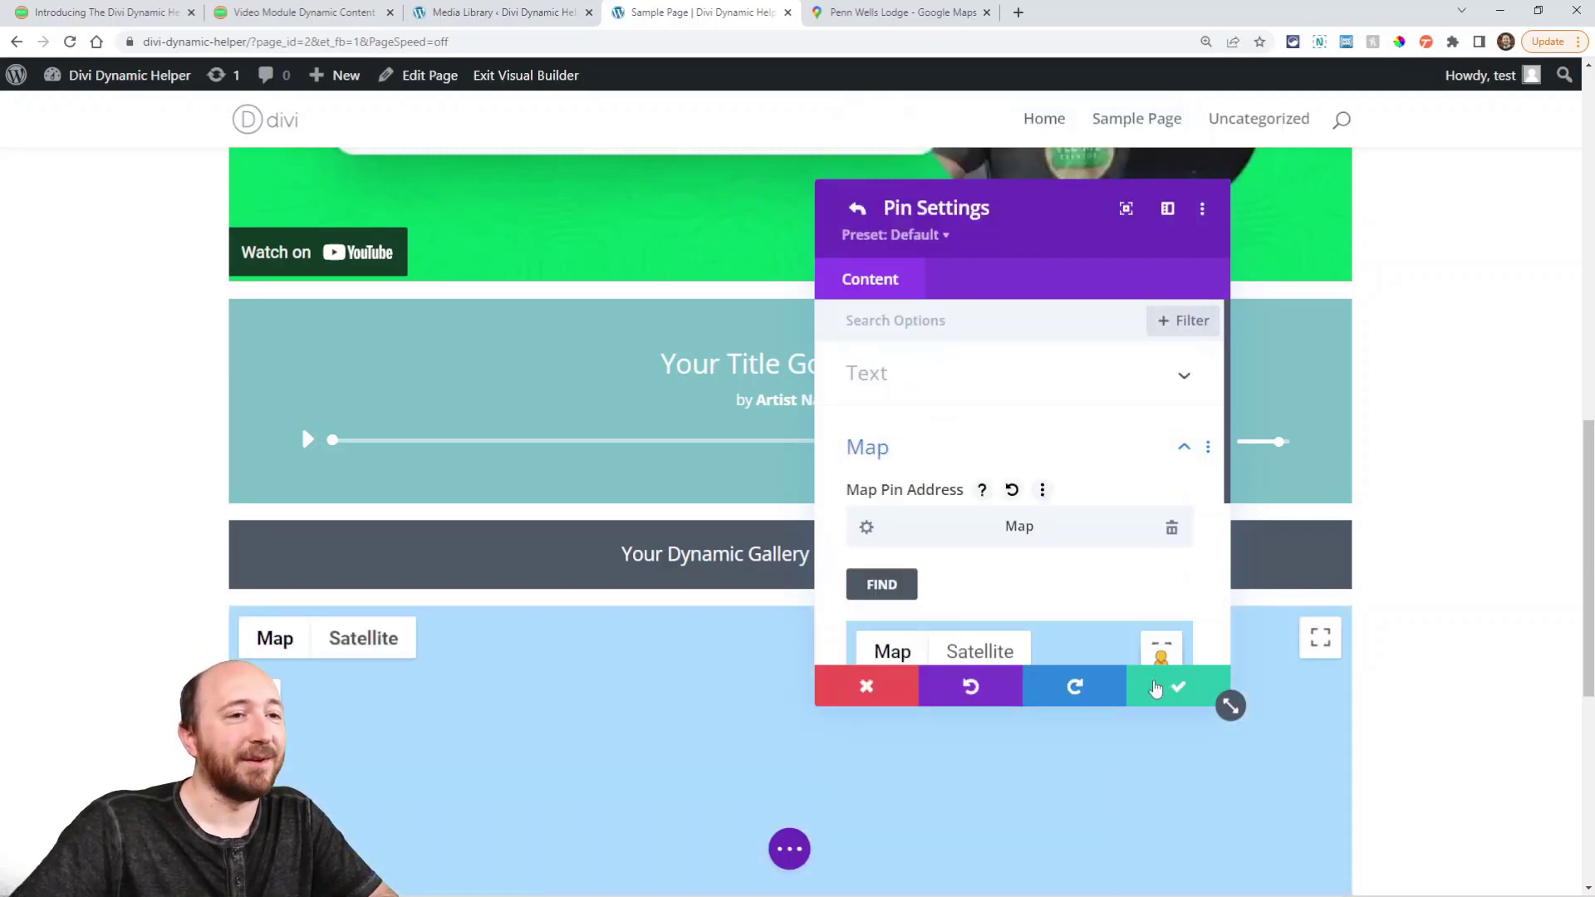
left_click(1155, 688)
left_click(1173, 686)
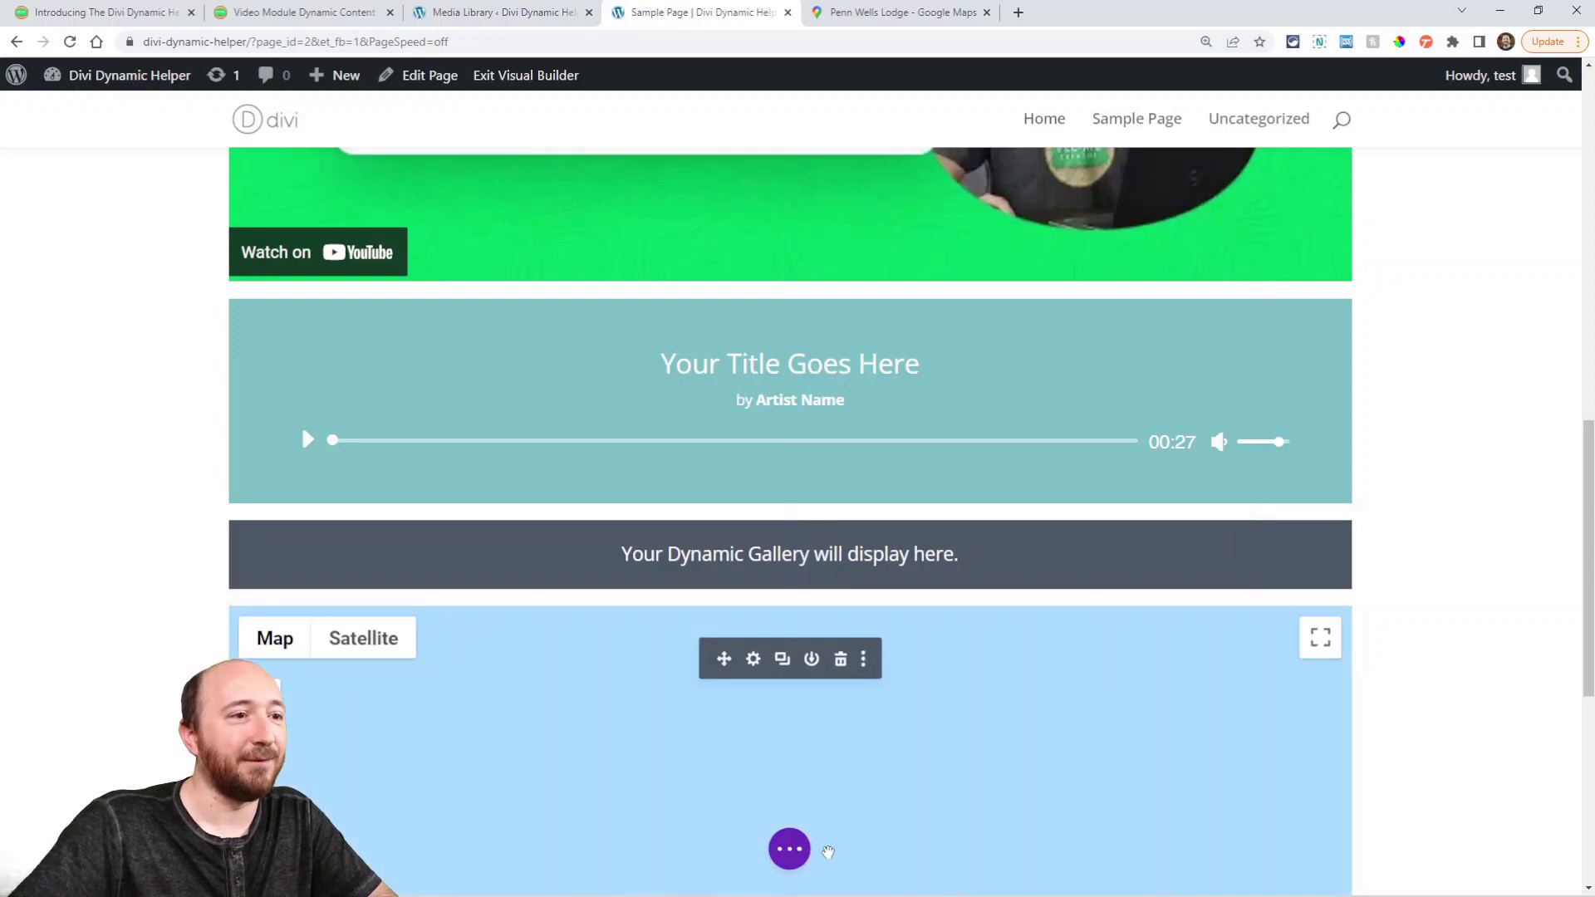
left_click(794, 849)
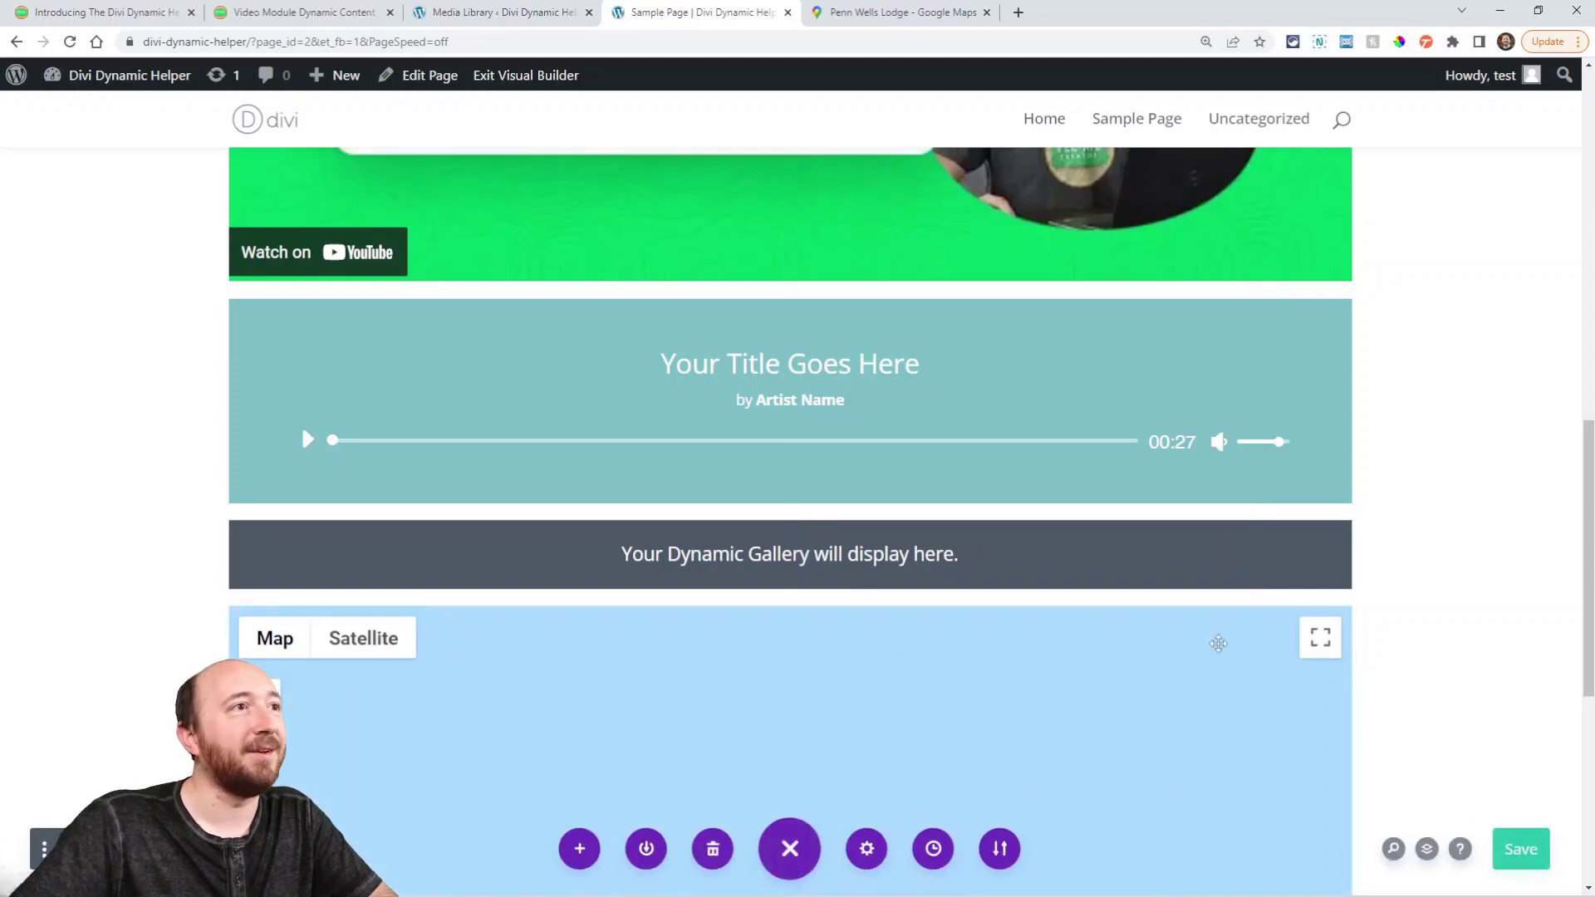
Step: Exit the Visual Builder and play the Audio field's track on the live Sample Page
left_click(526, 74)
scroll(816, 350, "down", 5)
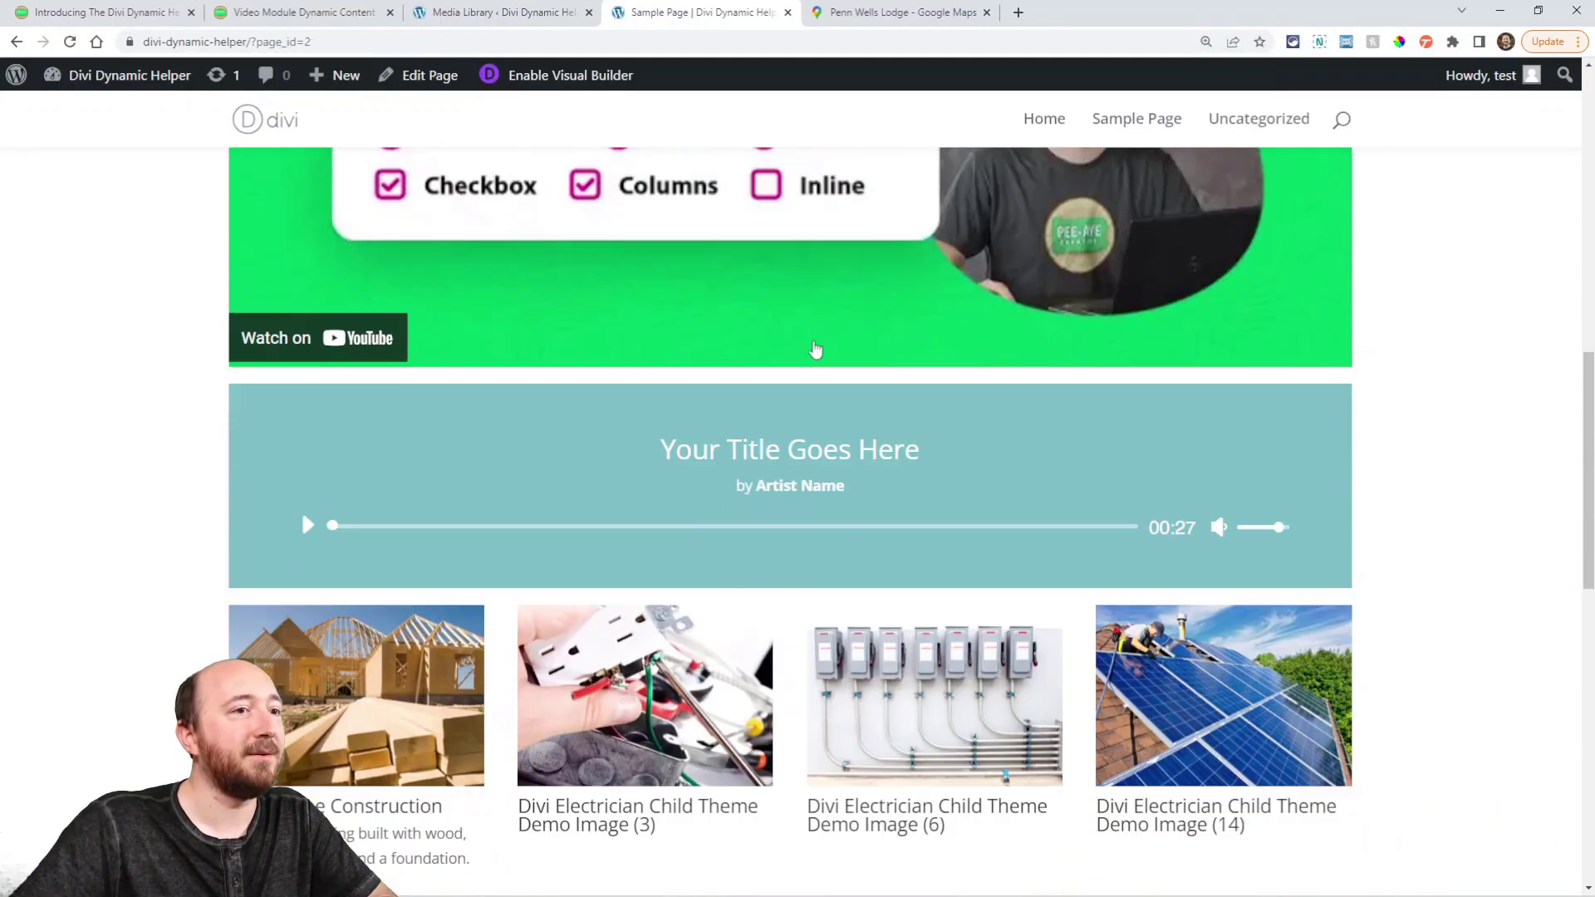
scroll(816, 350, "down", 1)
left_click(307, 433)
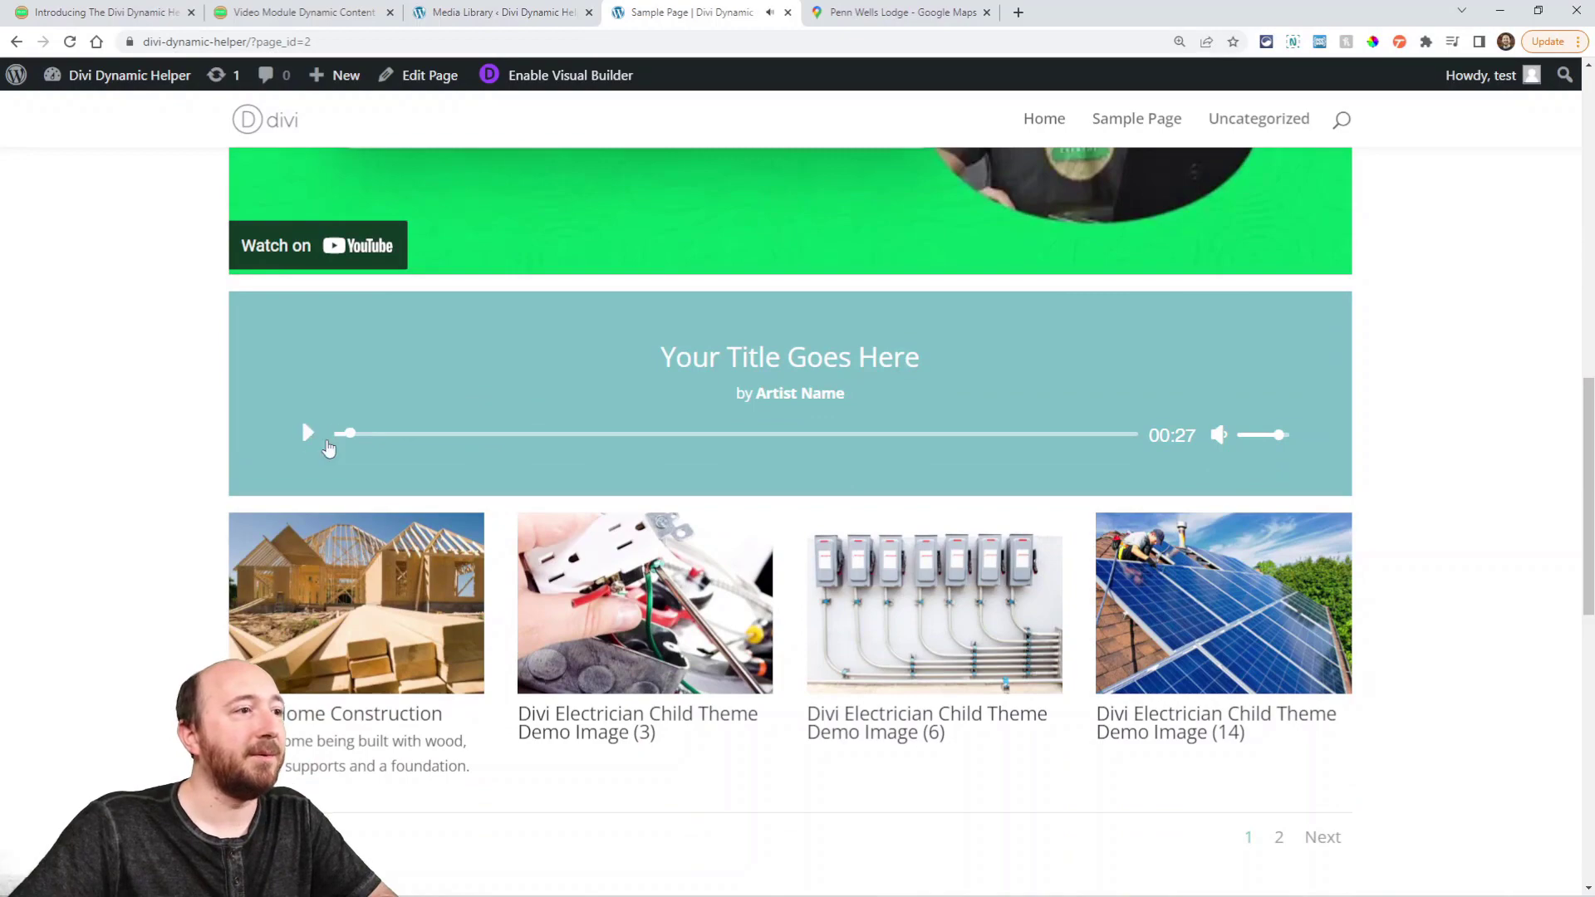
Step: Open and close the first gallery image's lightbox, then scroll to view the map
left_click(354, 648)
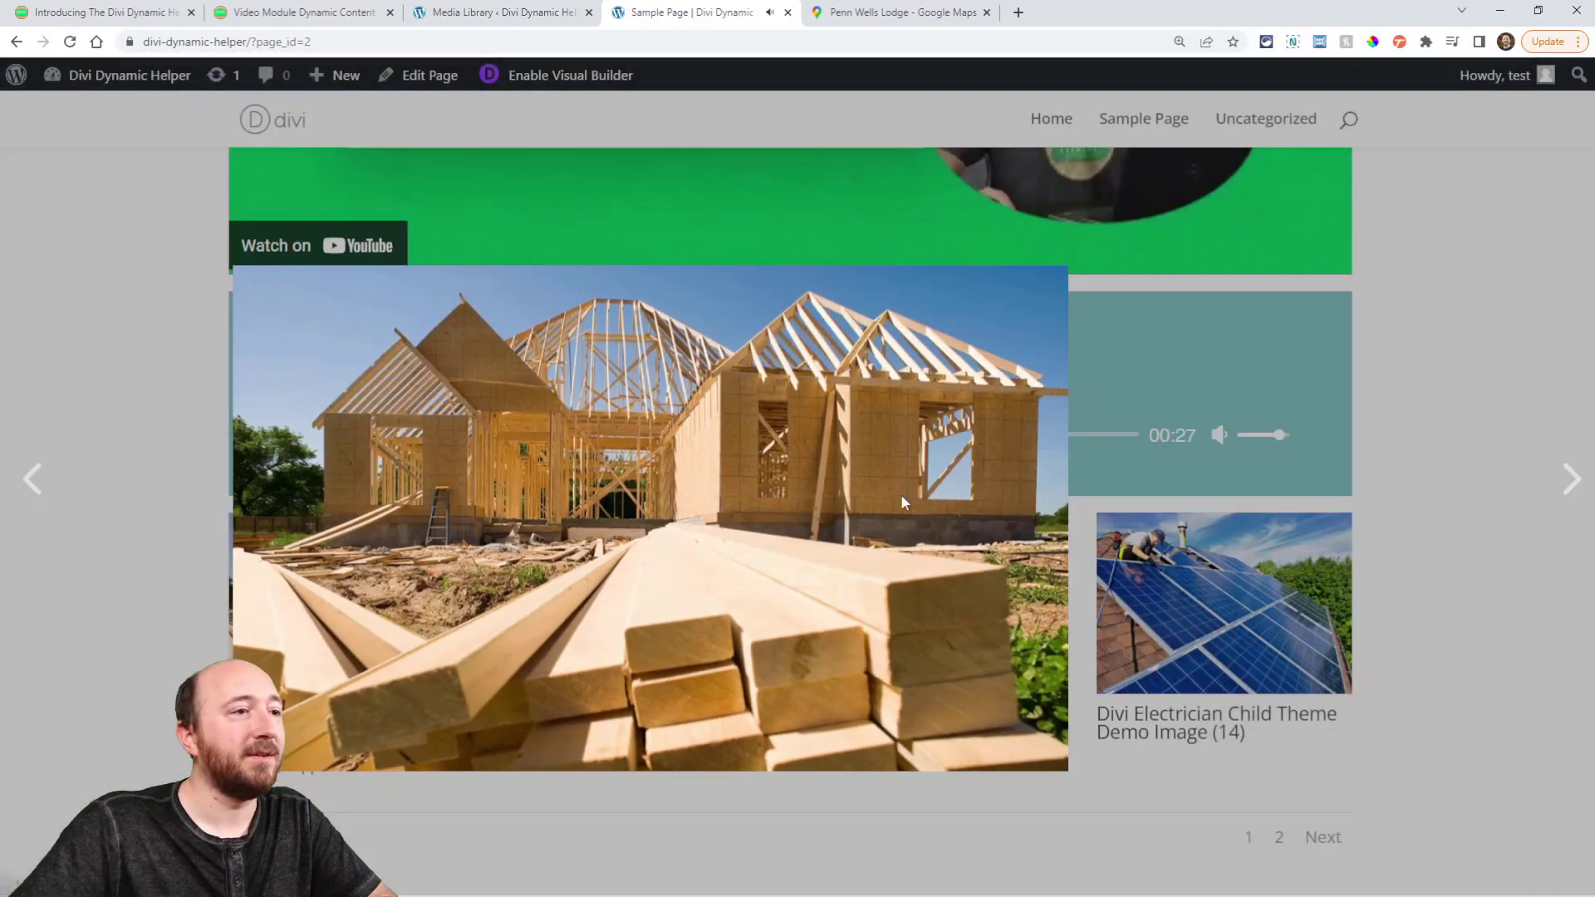
left_click(903, 502)
scroll(566, 465, "down", 7)
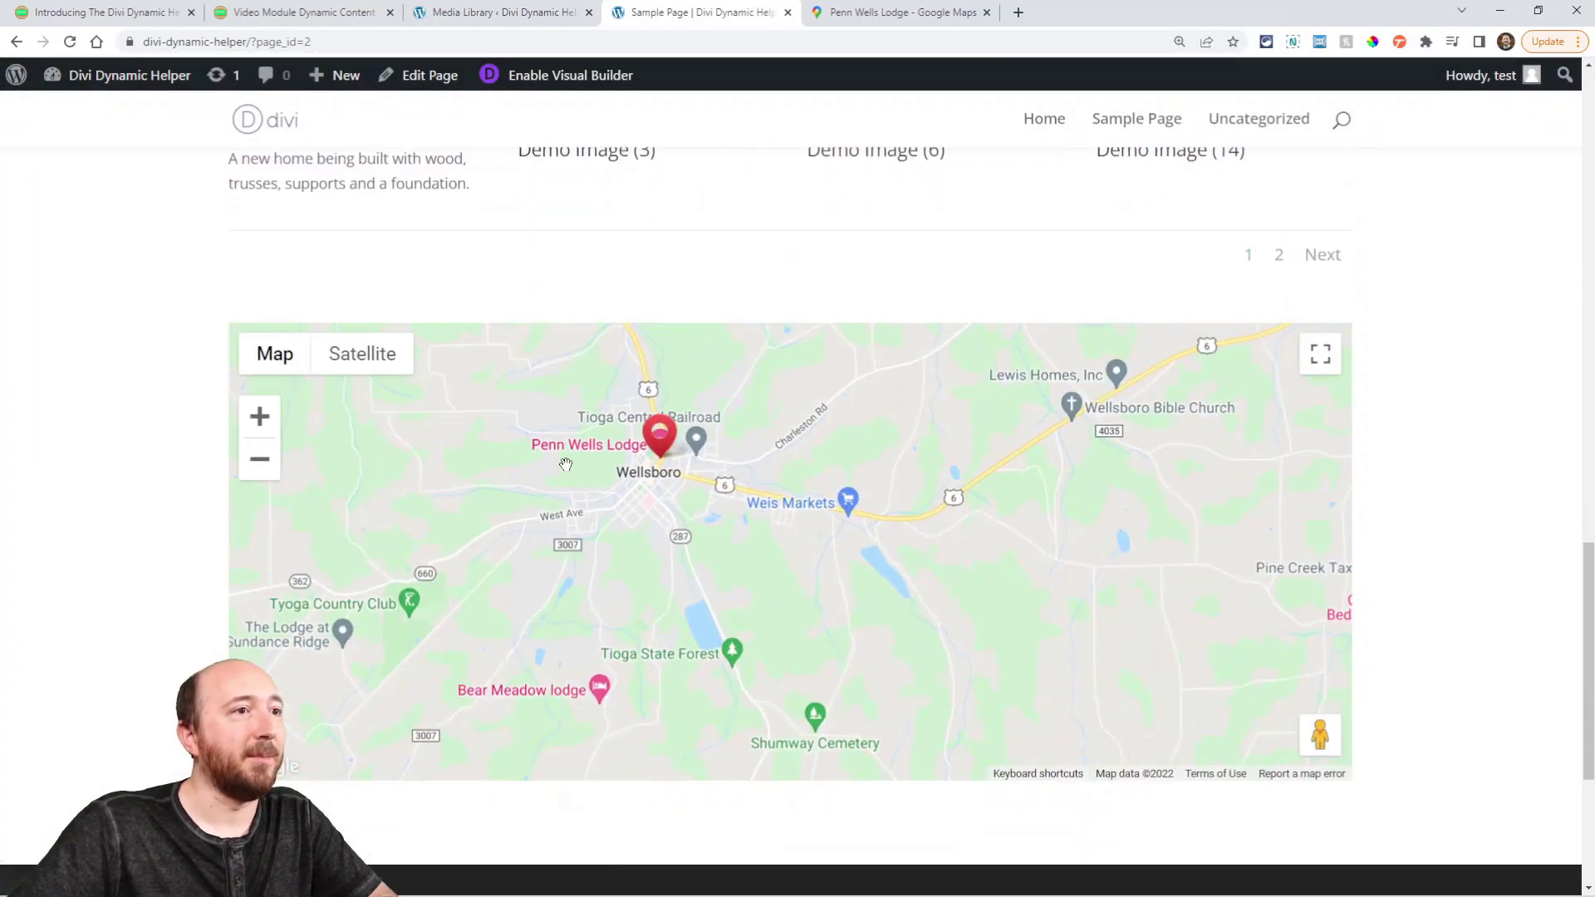
scroll(565, 464, "up", 2)
scroll(1431, 357, "up", 10)
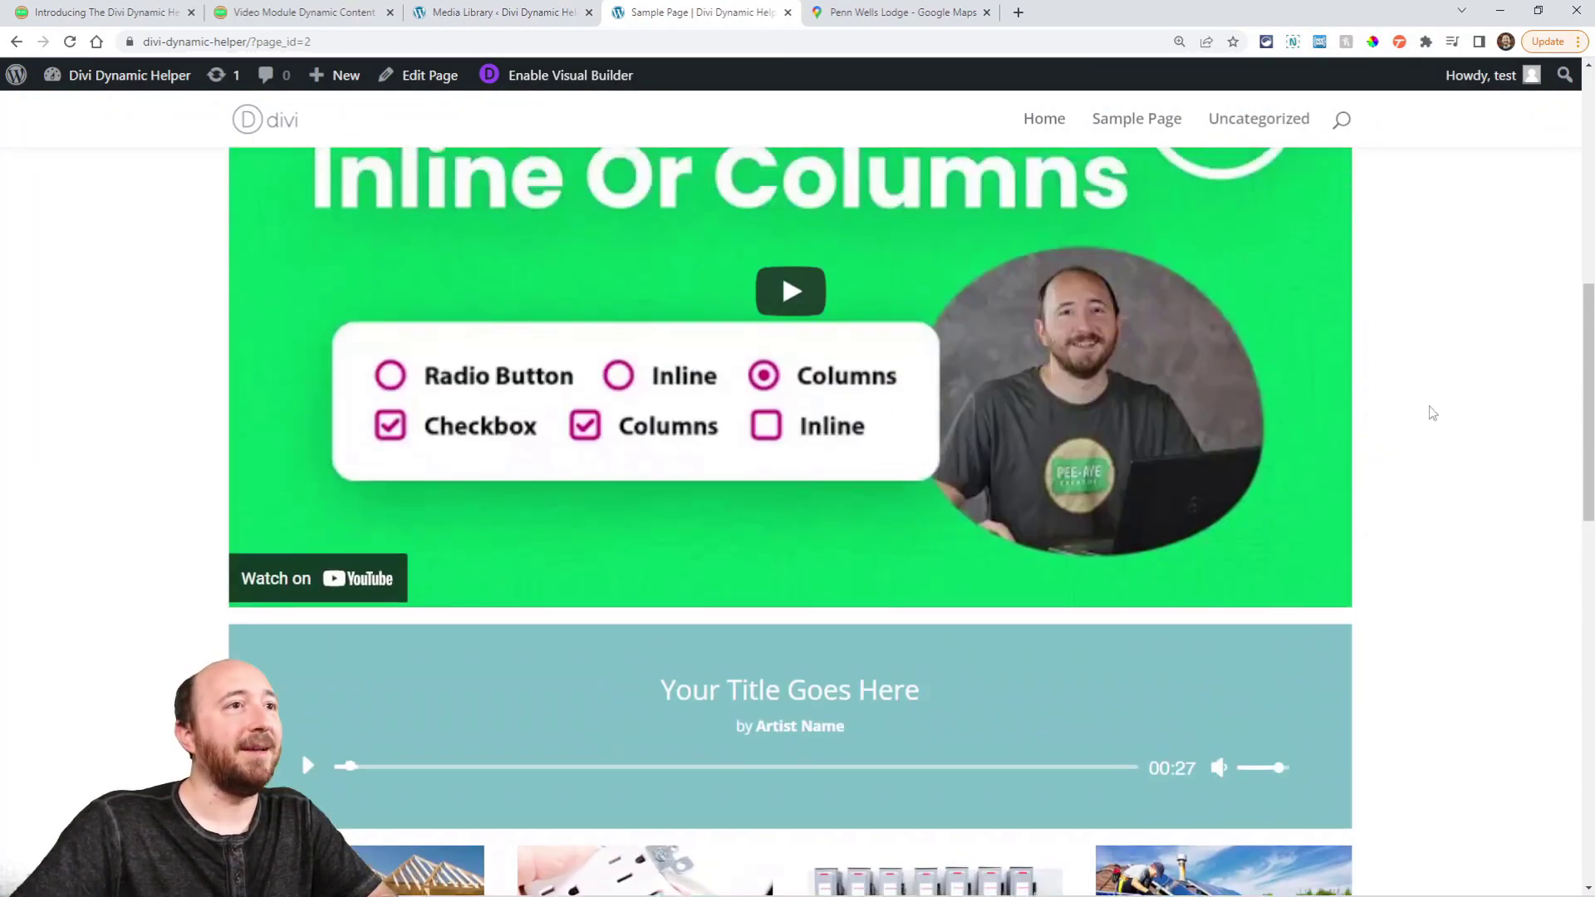
scroll(1431, 407, "up", 10)
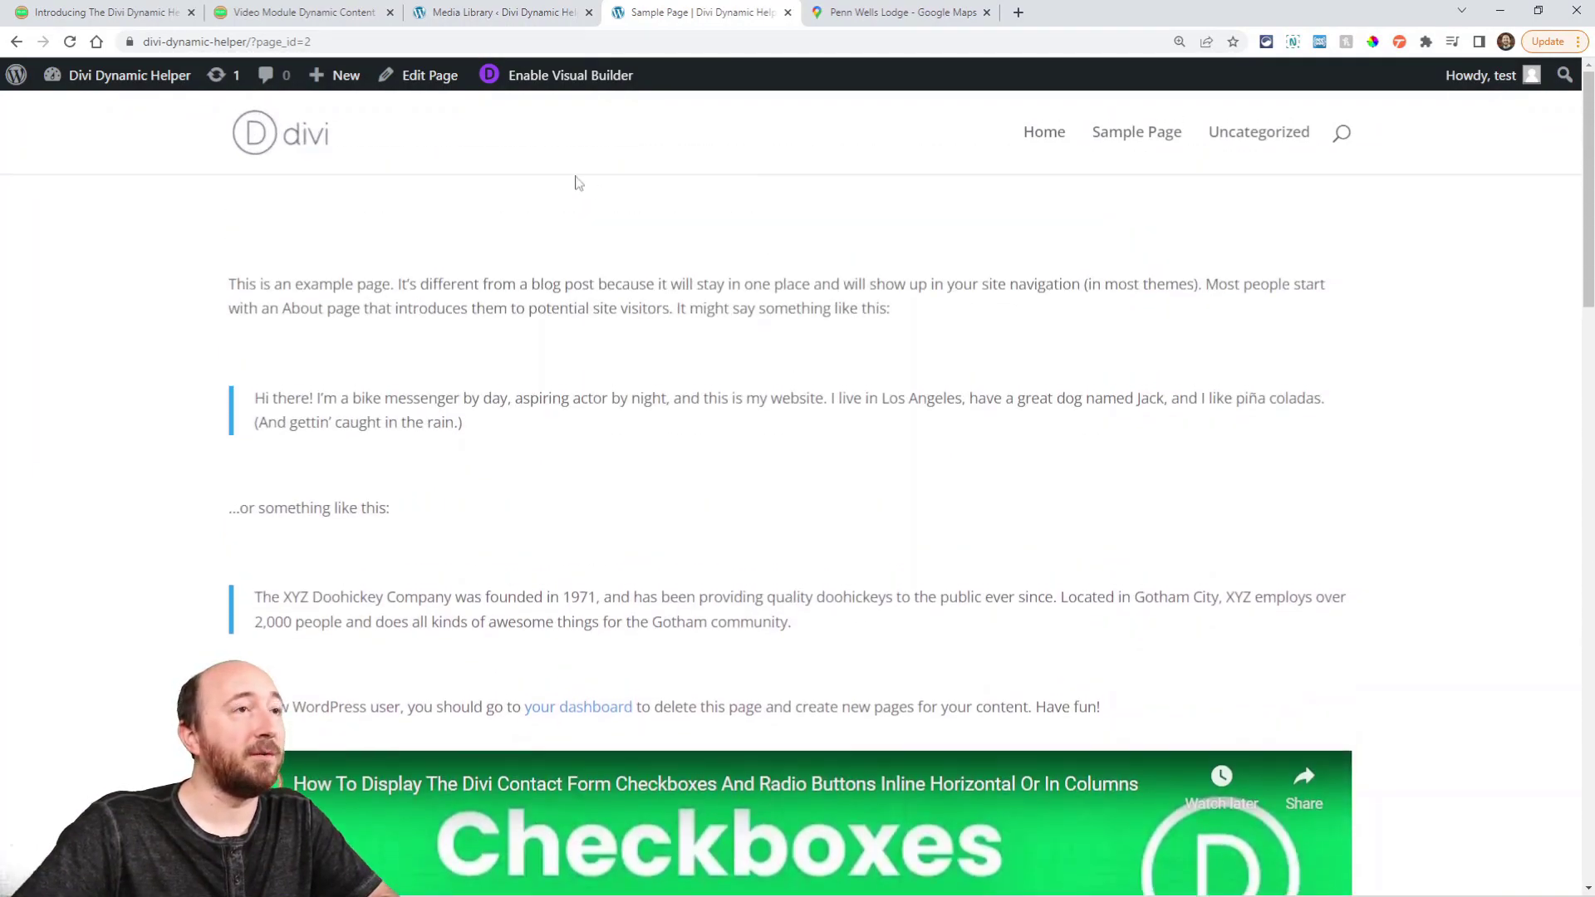
Step: Add a first field, Video, to the Divi Dynamic Helper field group
left_click(478, 26)
left_click(253, 311)
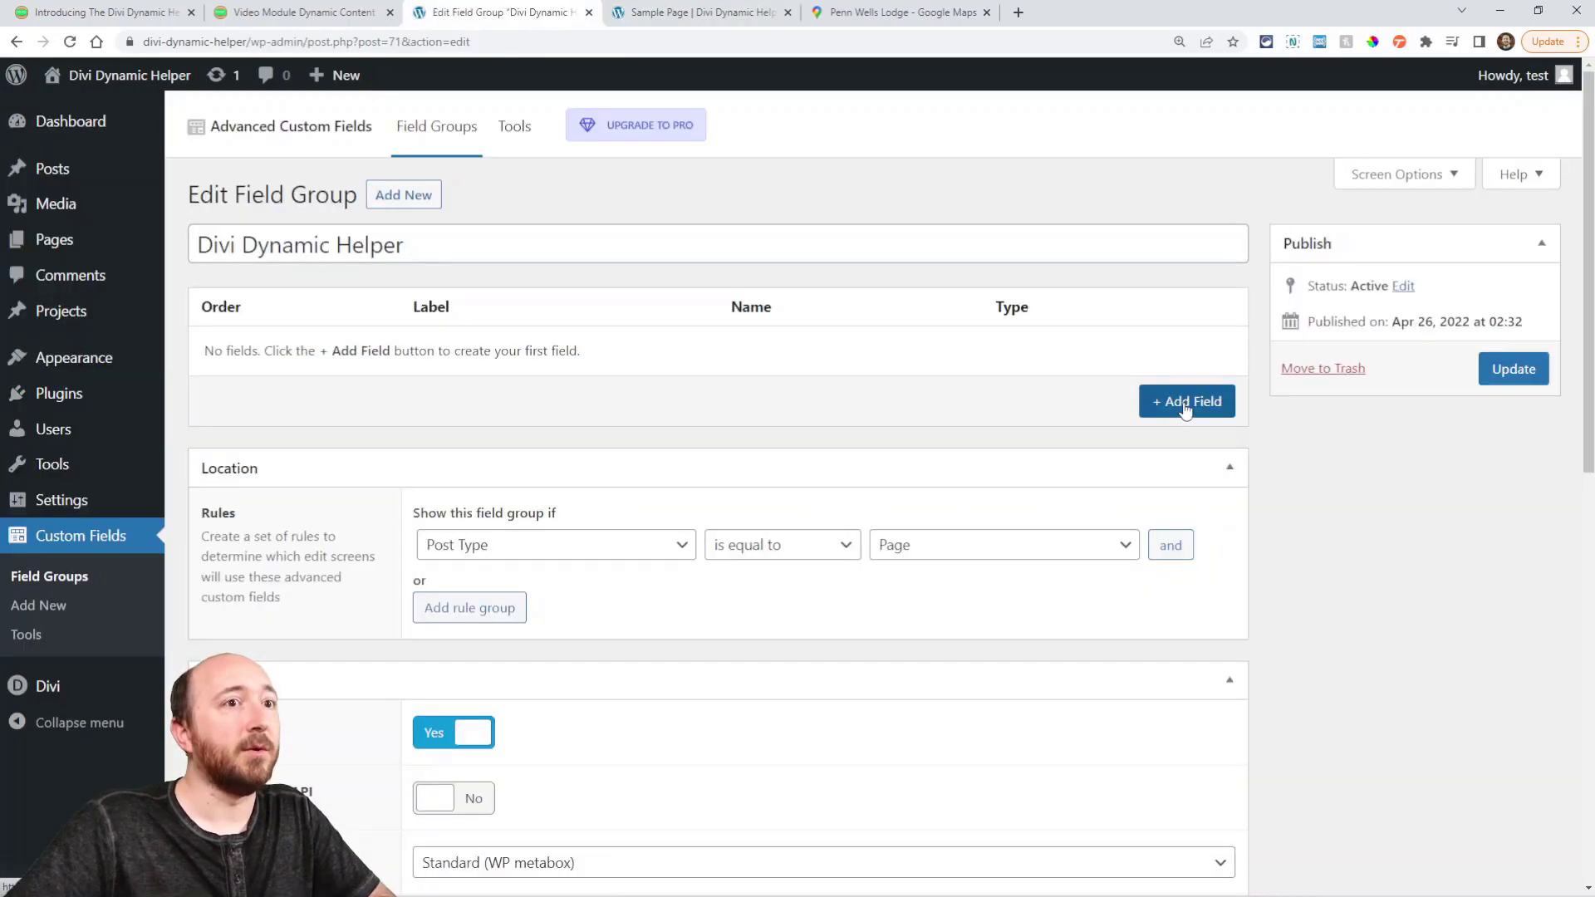
left_click(1183, 402)
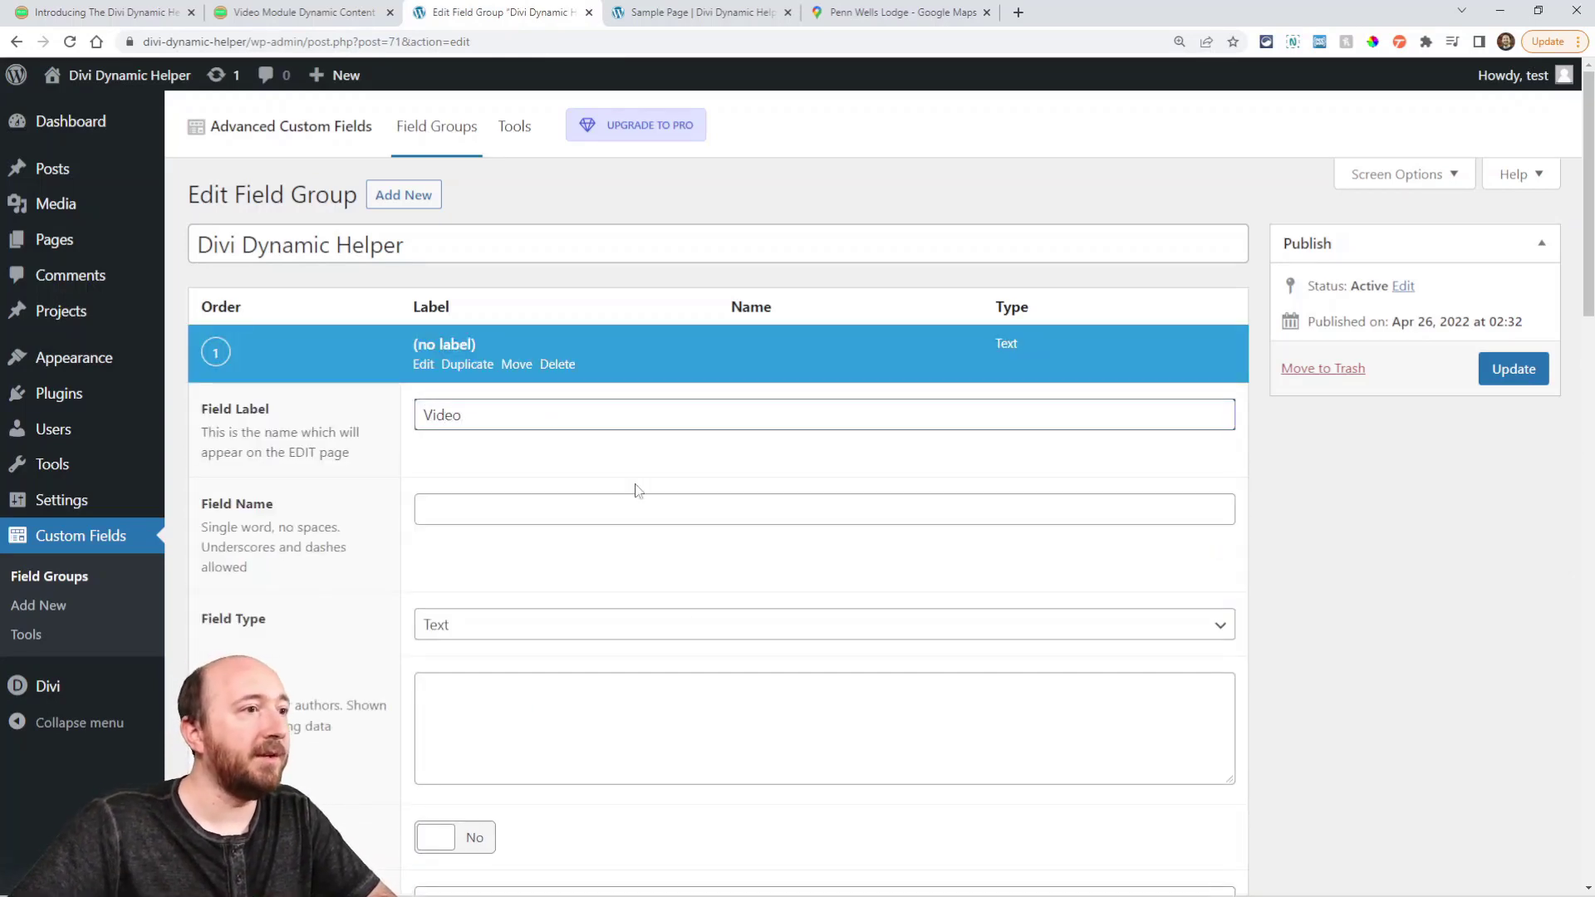
scroll(780, 635, "down", 10)
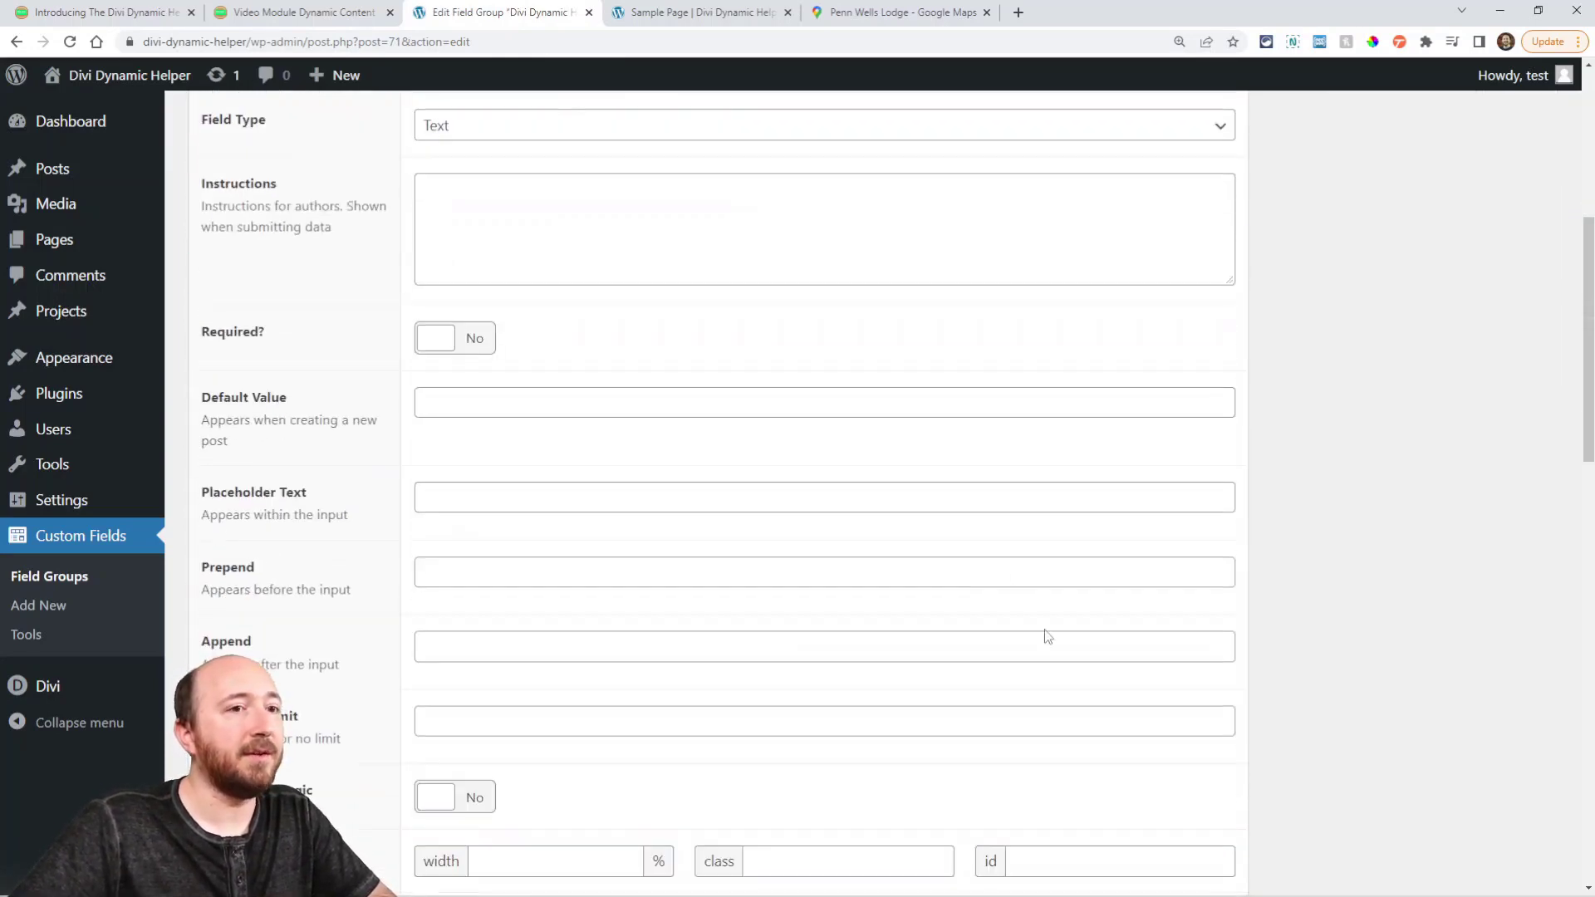
Step: Add a second field labelled 'Audio' with the File field type
left_click(1172, 486)
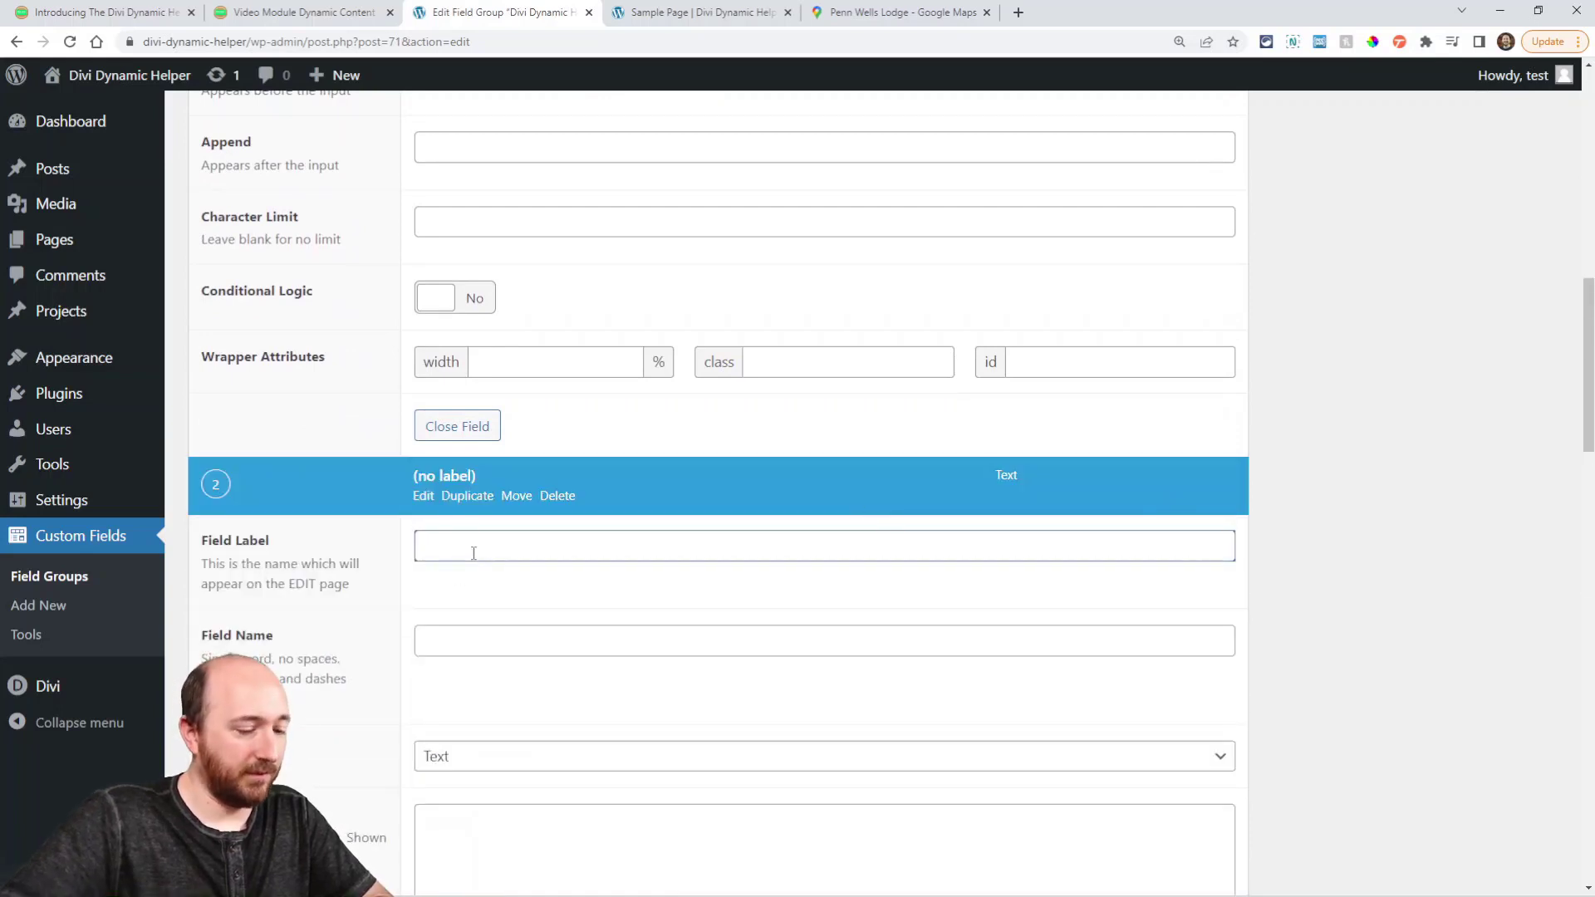
type("Audio")
left_click(495, 756)
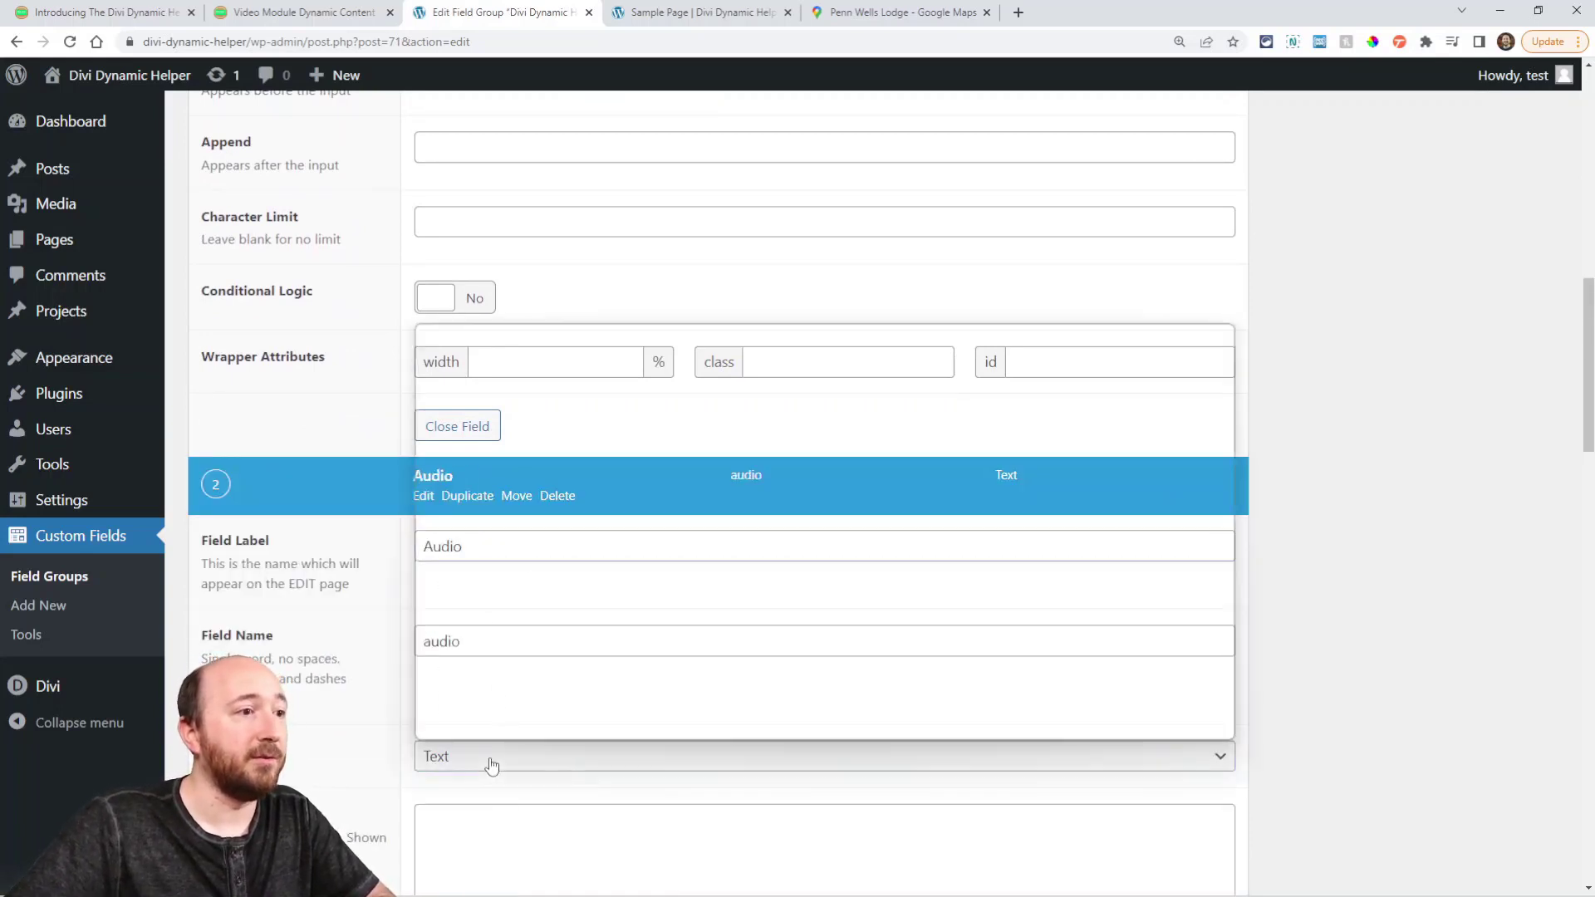
scroll(499, 461, "down", 2)
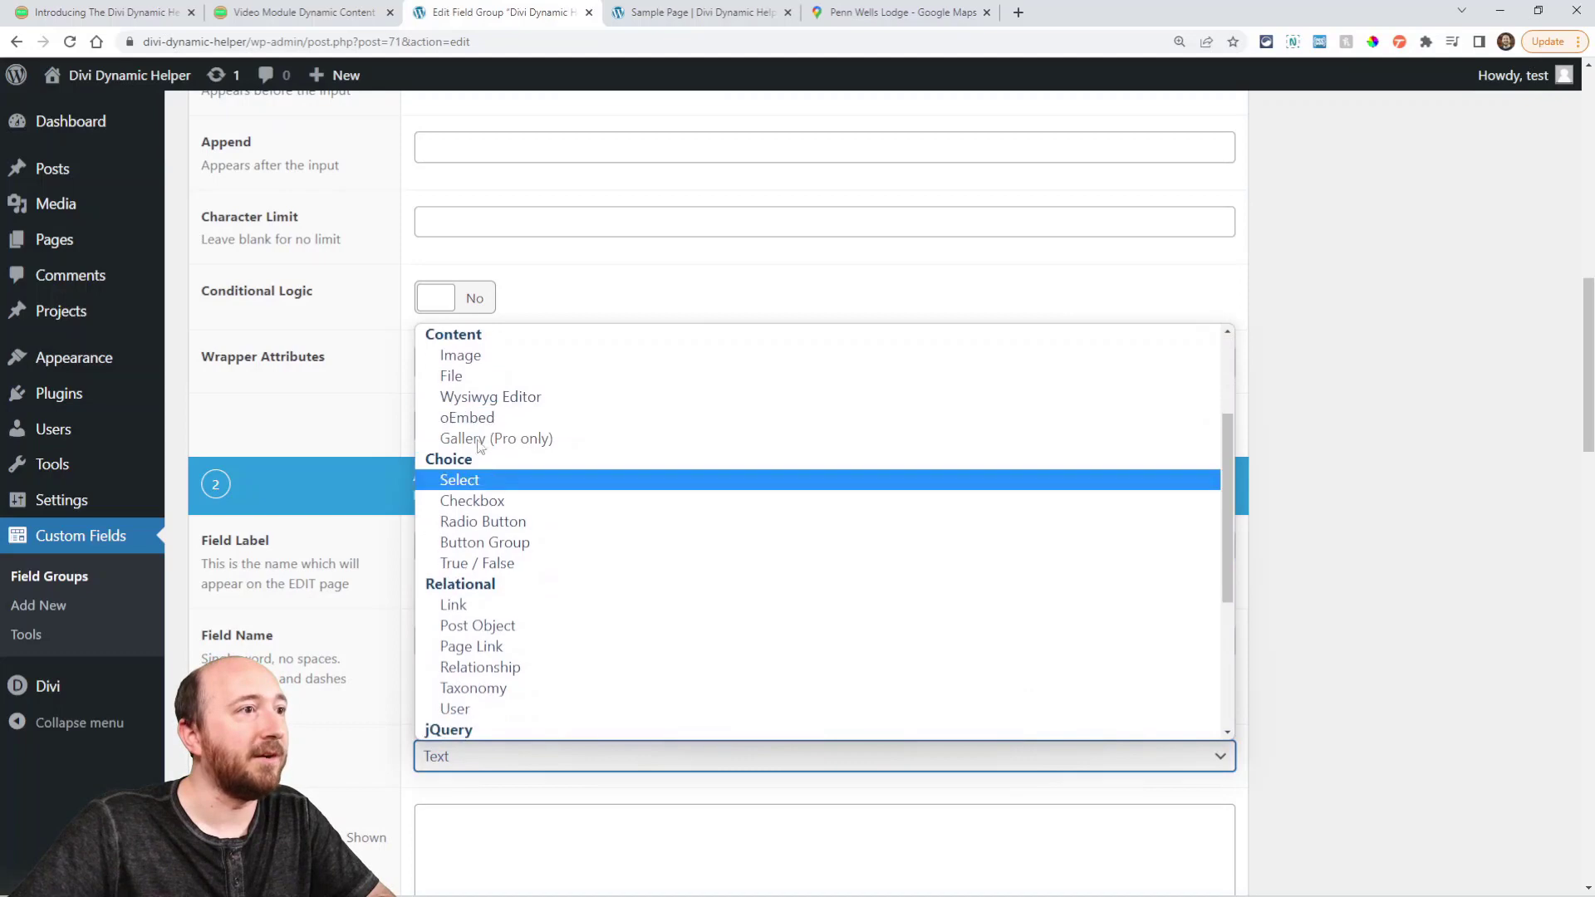
left_click(455, 376)
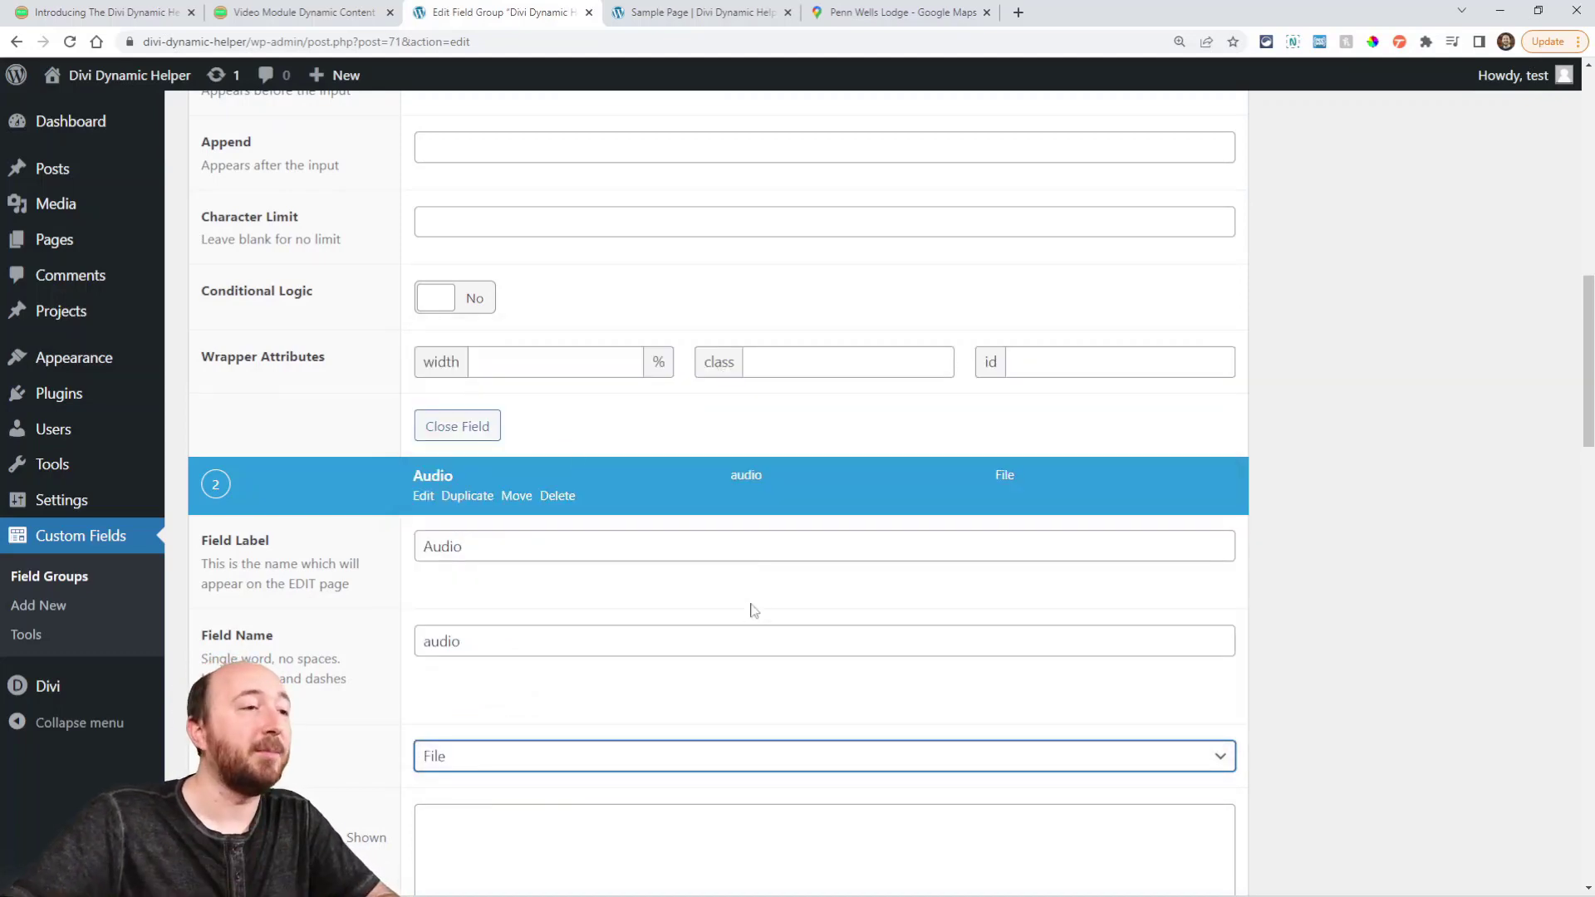
scroll(684, 594, "down", 5)
scroll(694, 593, "down", 9)
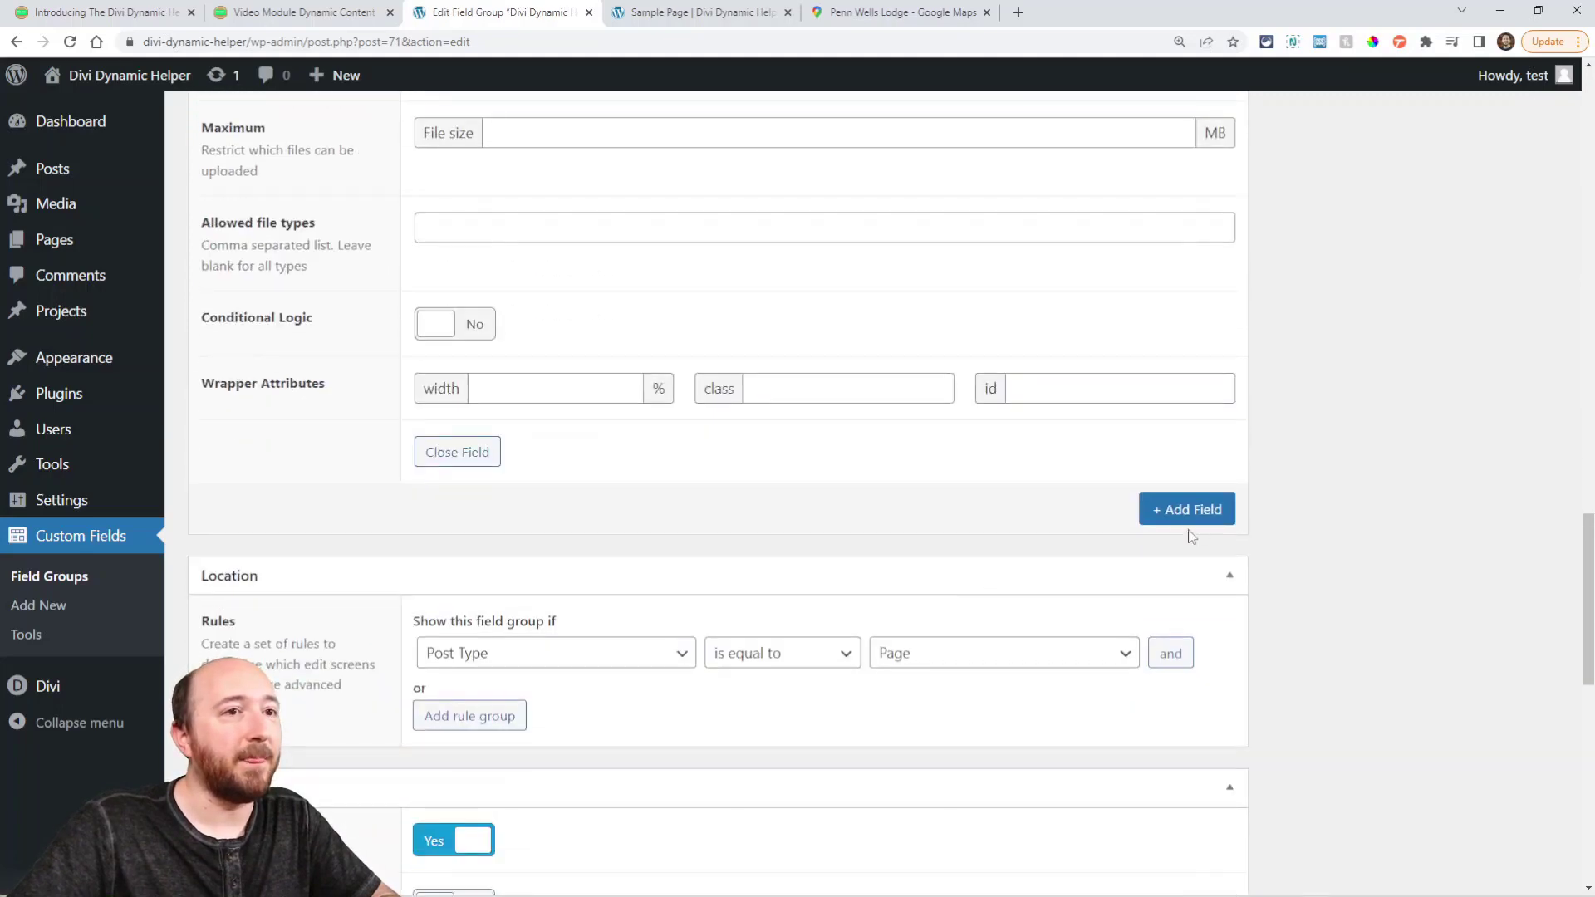
Step: Add a third field labelled 'Map' with the Google Map field type
left_click(1184, 509)
type("Ma")
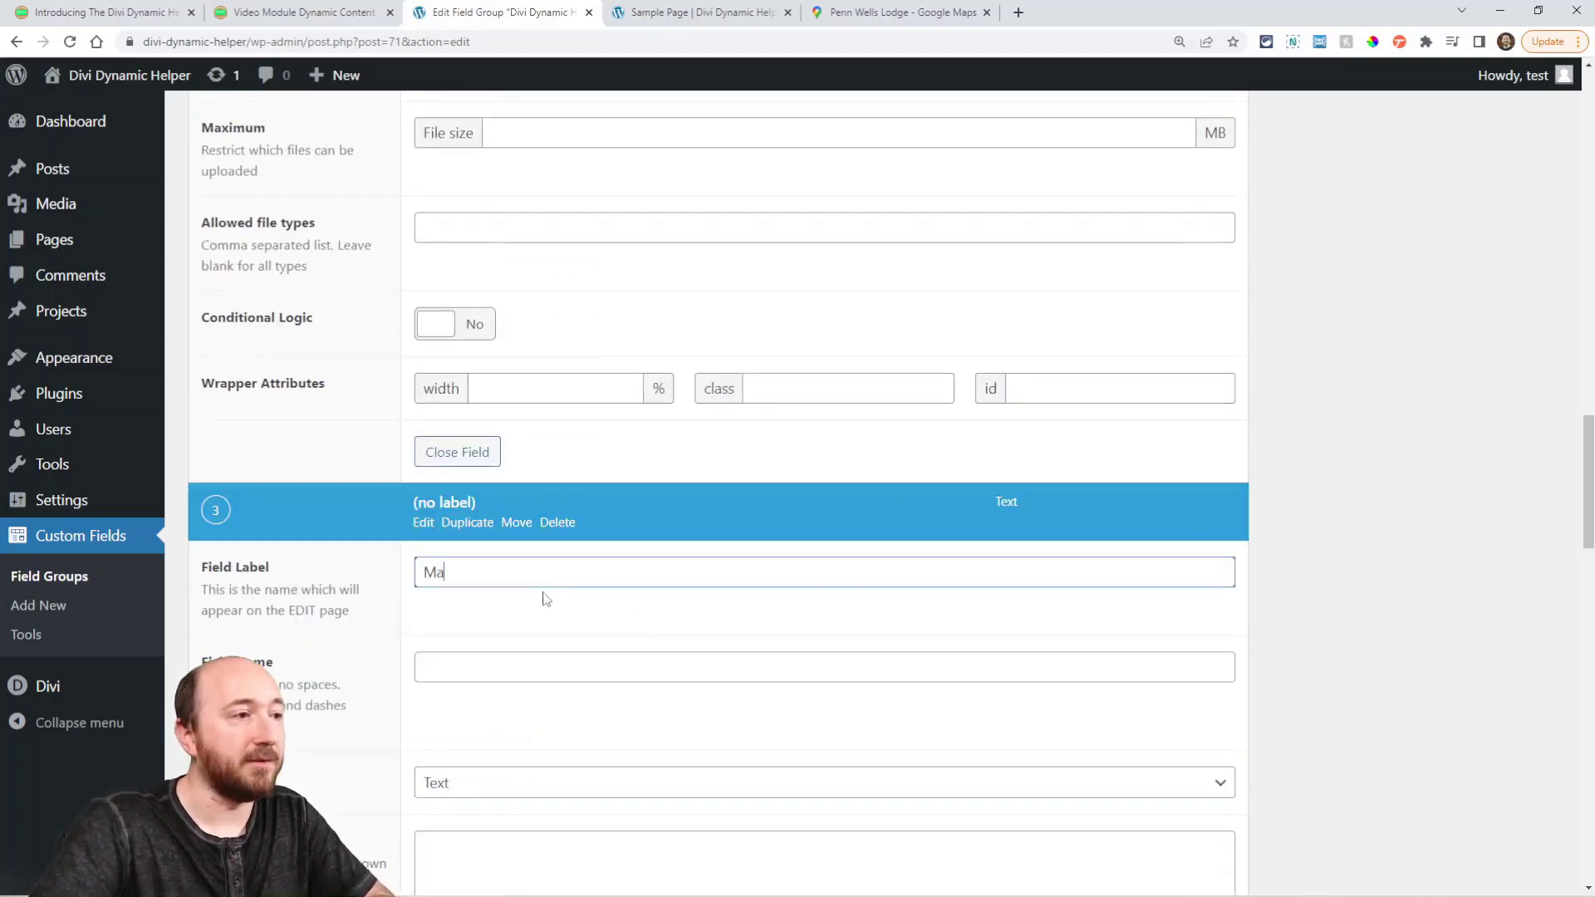
type("p")
scroll(552, 582, "down", 4)
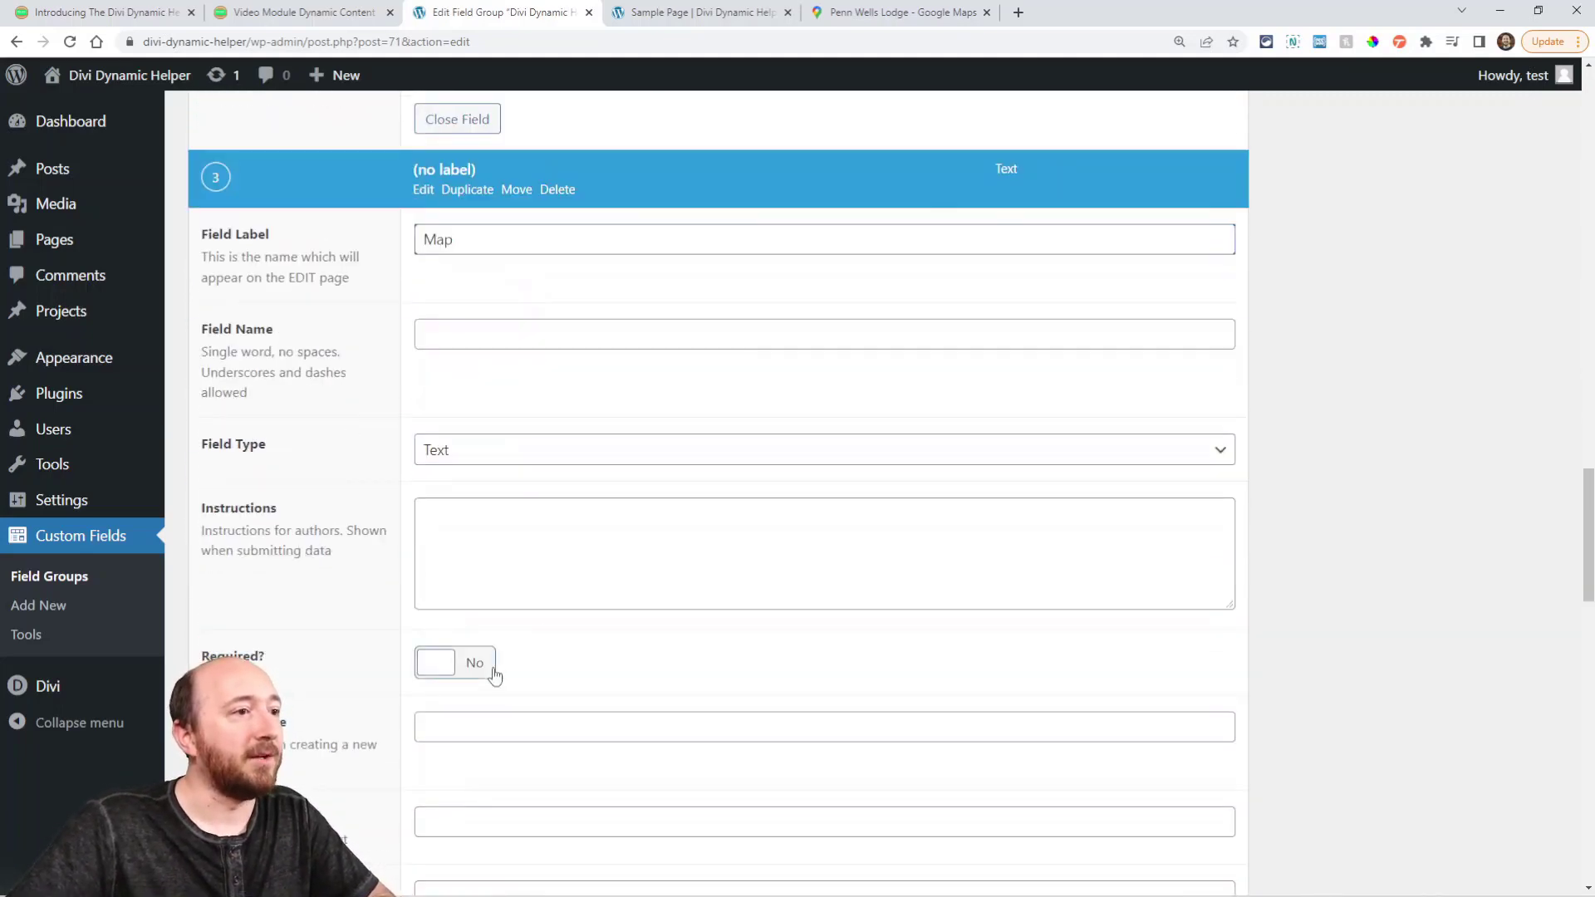
left_click(449, 462)
scroll(503, 664, "down", 4)
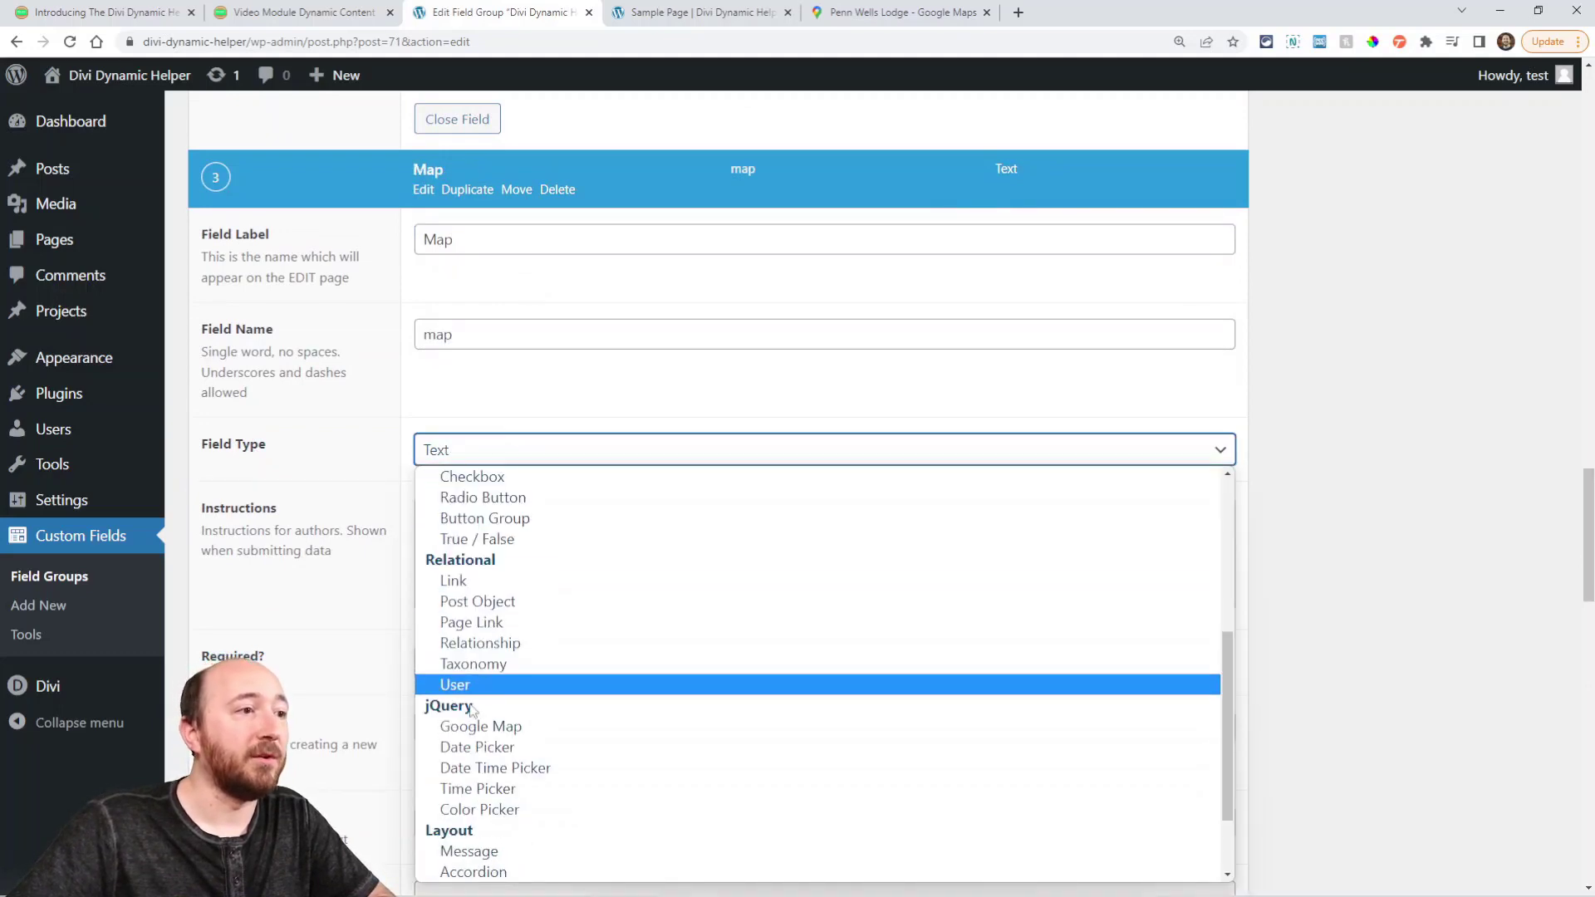
left_click(503, 735)
scroll(646, 435, "down", 4)
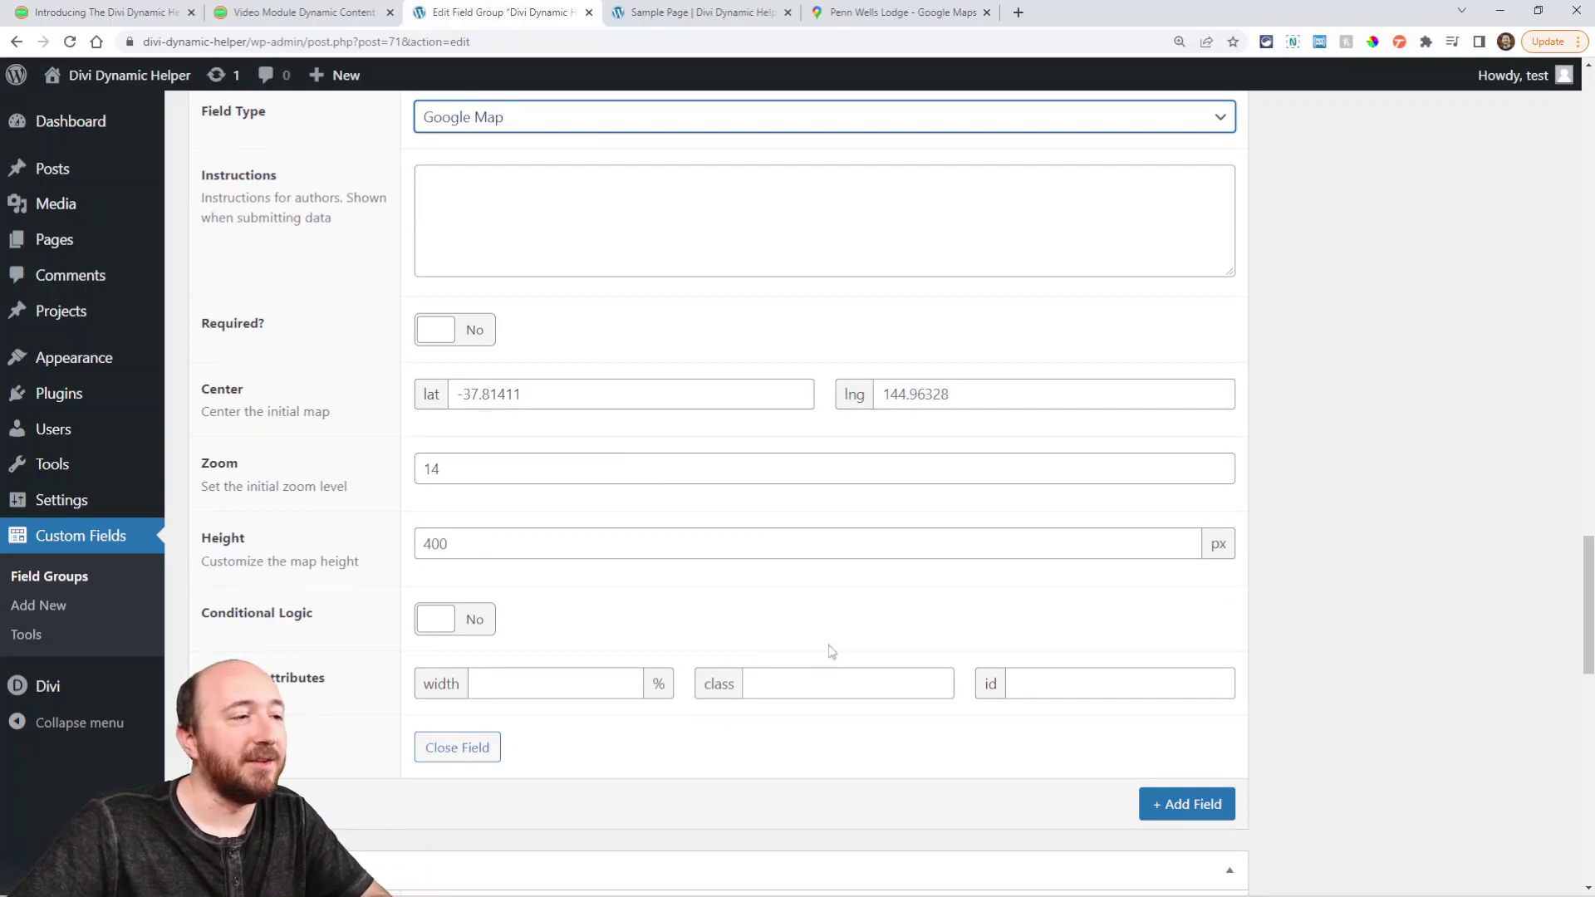
scroll(830, 653, "down", 2)
Step: Add a fourth field, 'Gallery', with the Group field type
left_click(1175, 645)
scroll(472, 652, "down", 2)
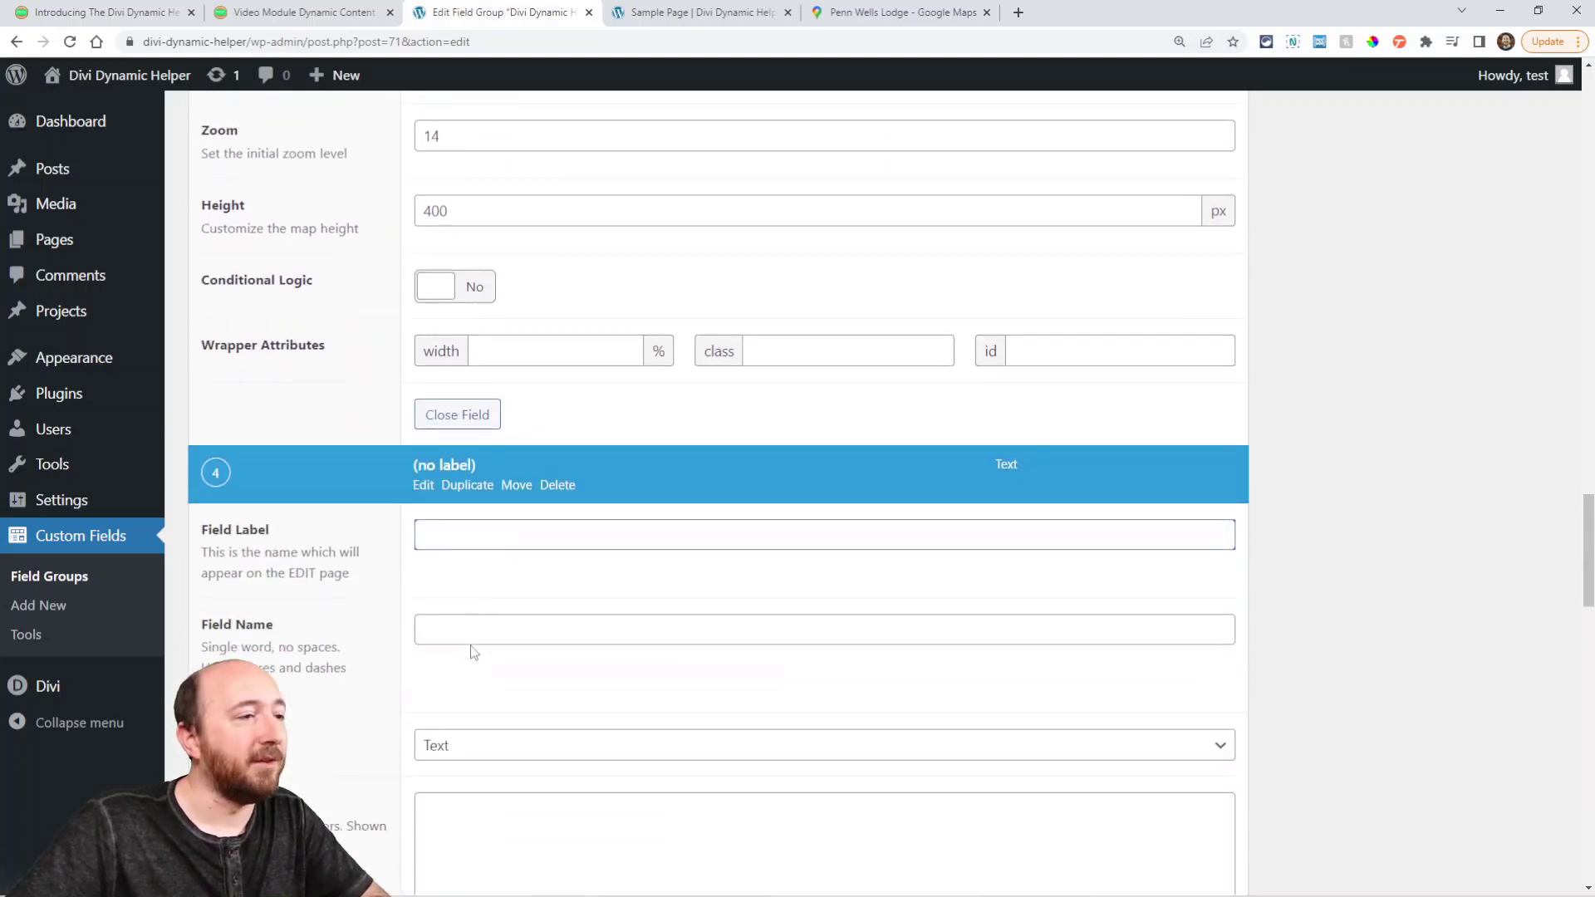
type("Gallery")
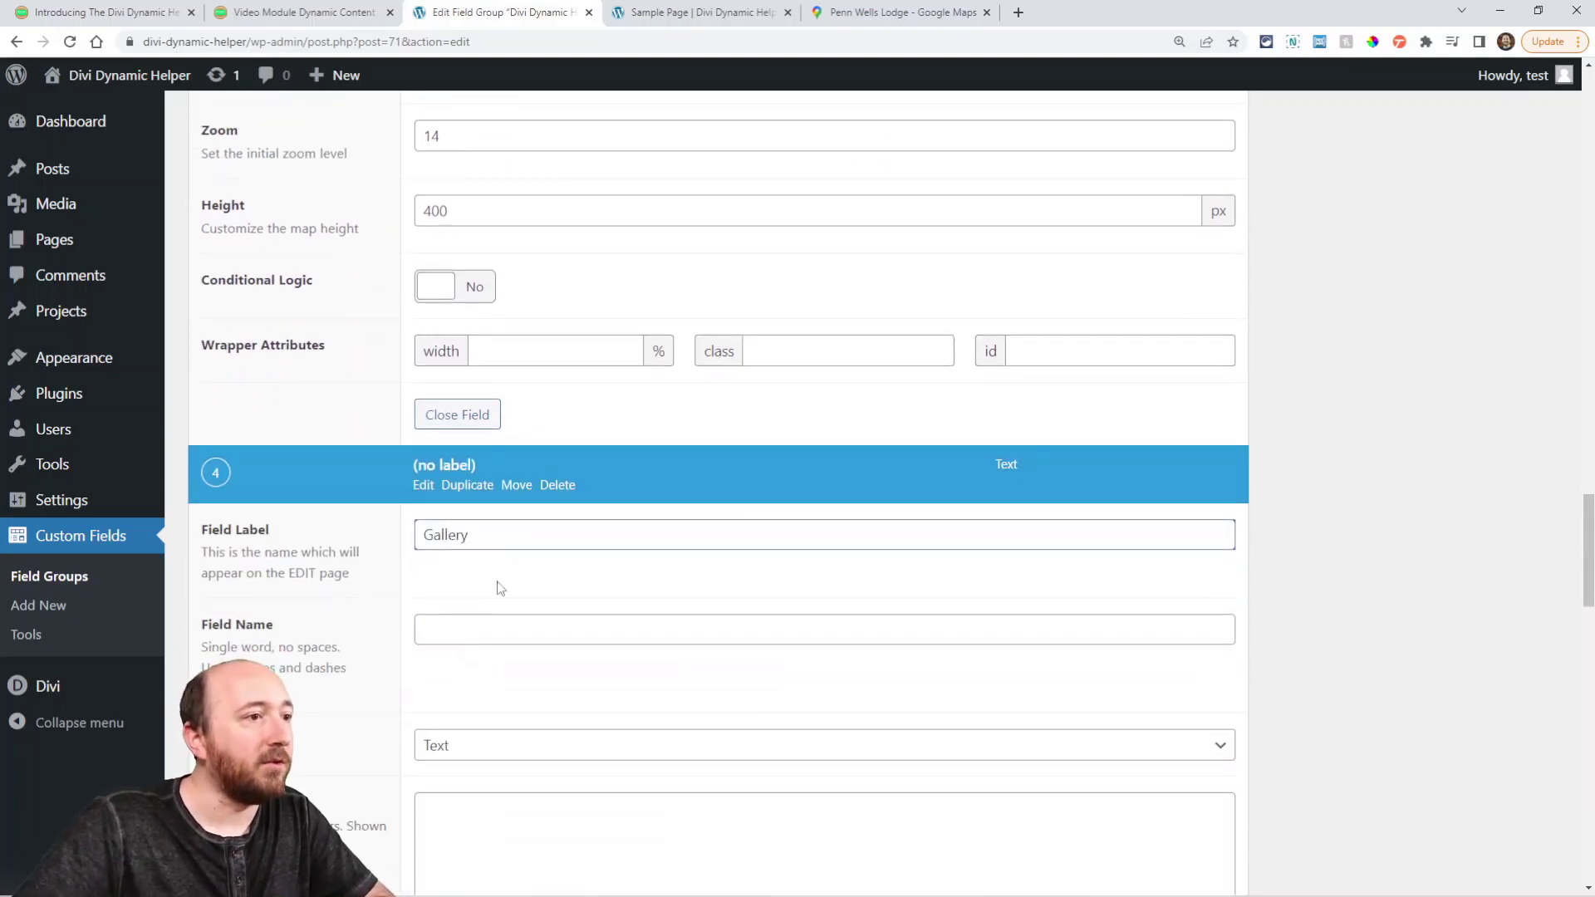
scroll(479, 532, "down", 4)
scroll(487, 459, "down", 5)
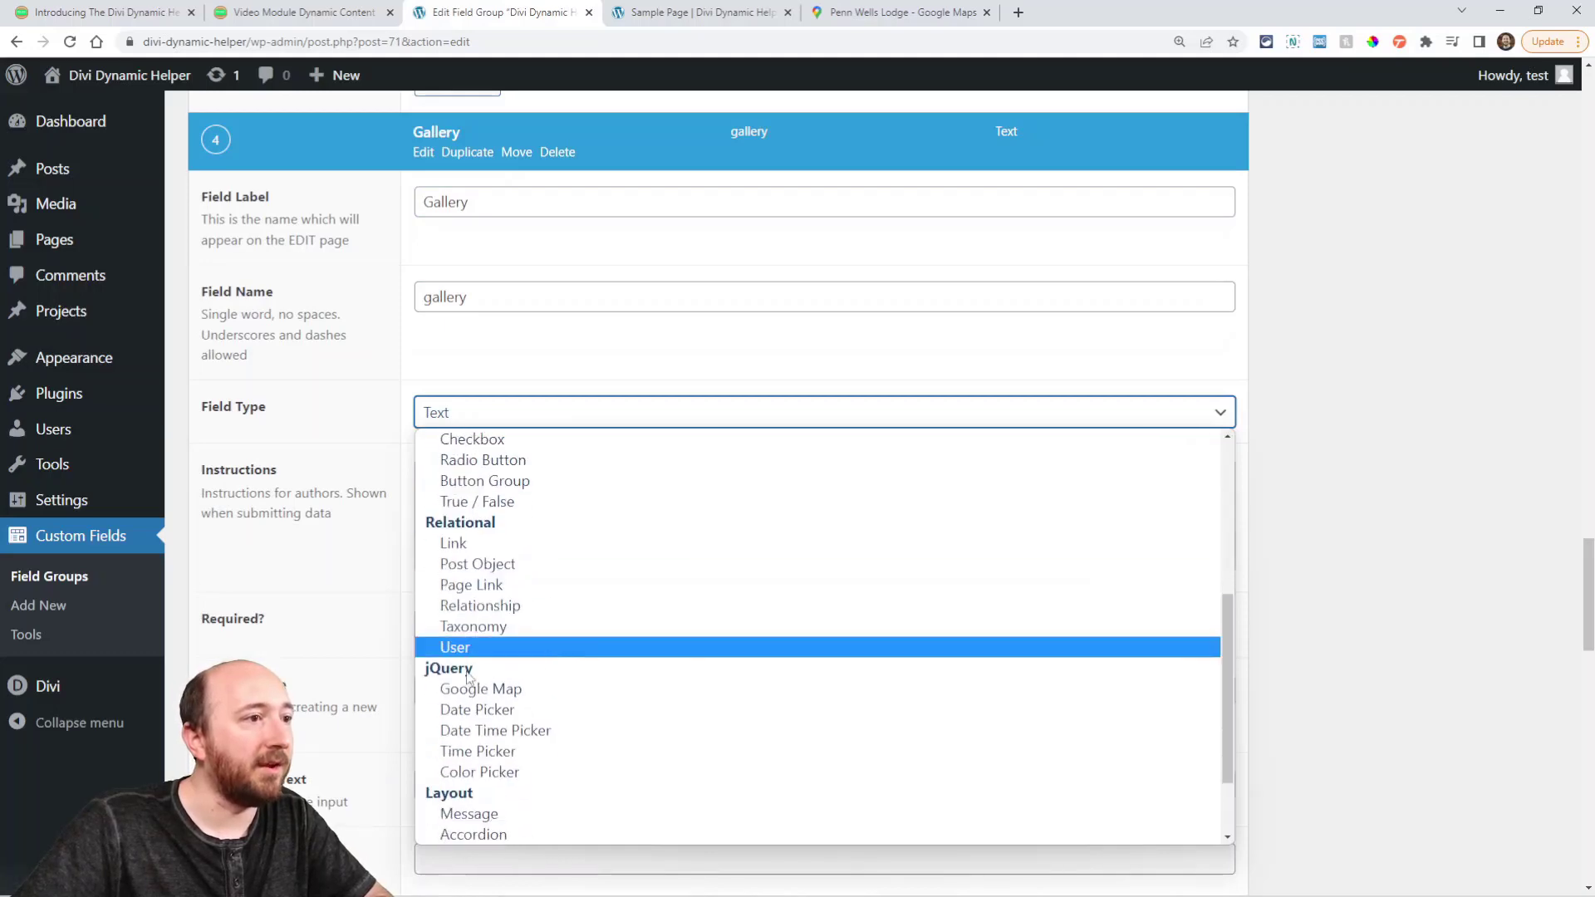
left_click(486, 772)
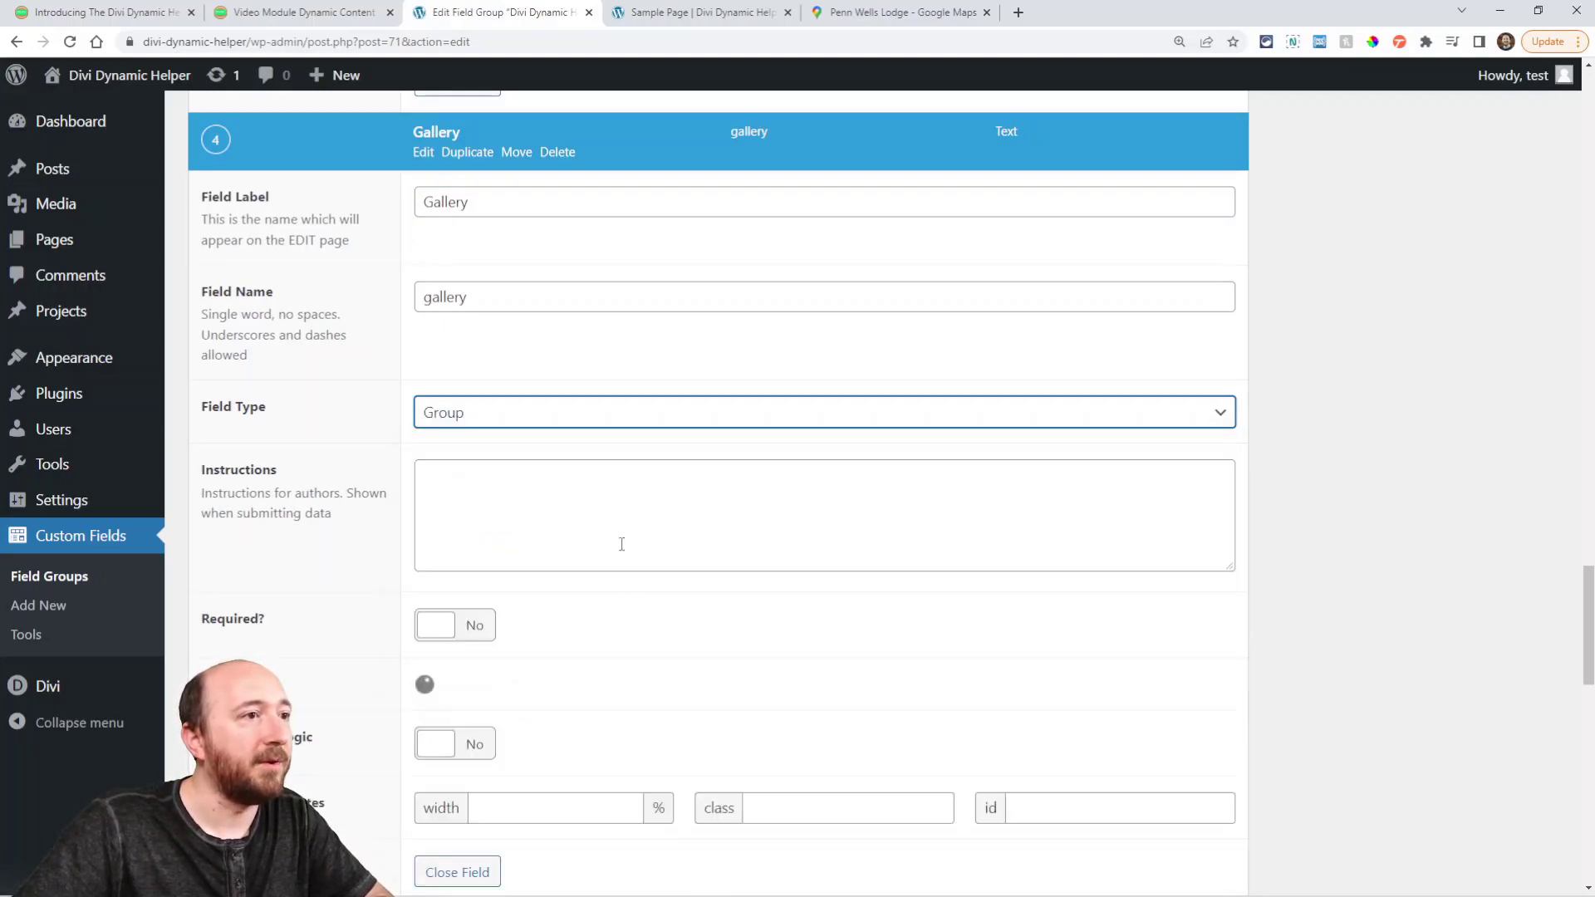
scroll(659, 509, "down", 4)
Step: Give Gallery an 'Image 1' sub-field of type Image, add another sub-field, and update the group
left_click(1153, 456)
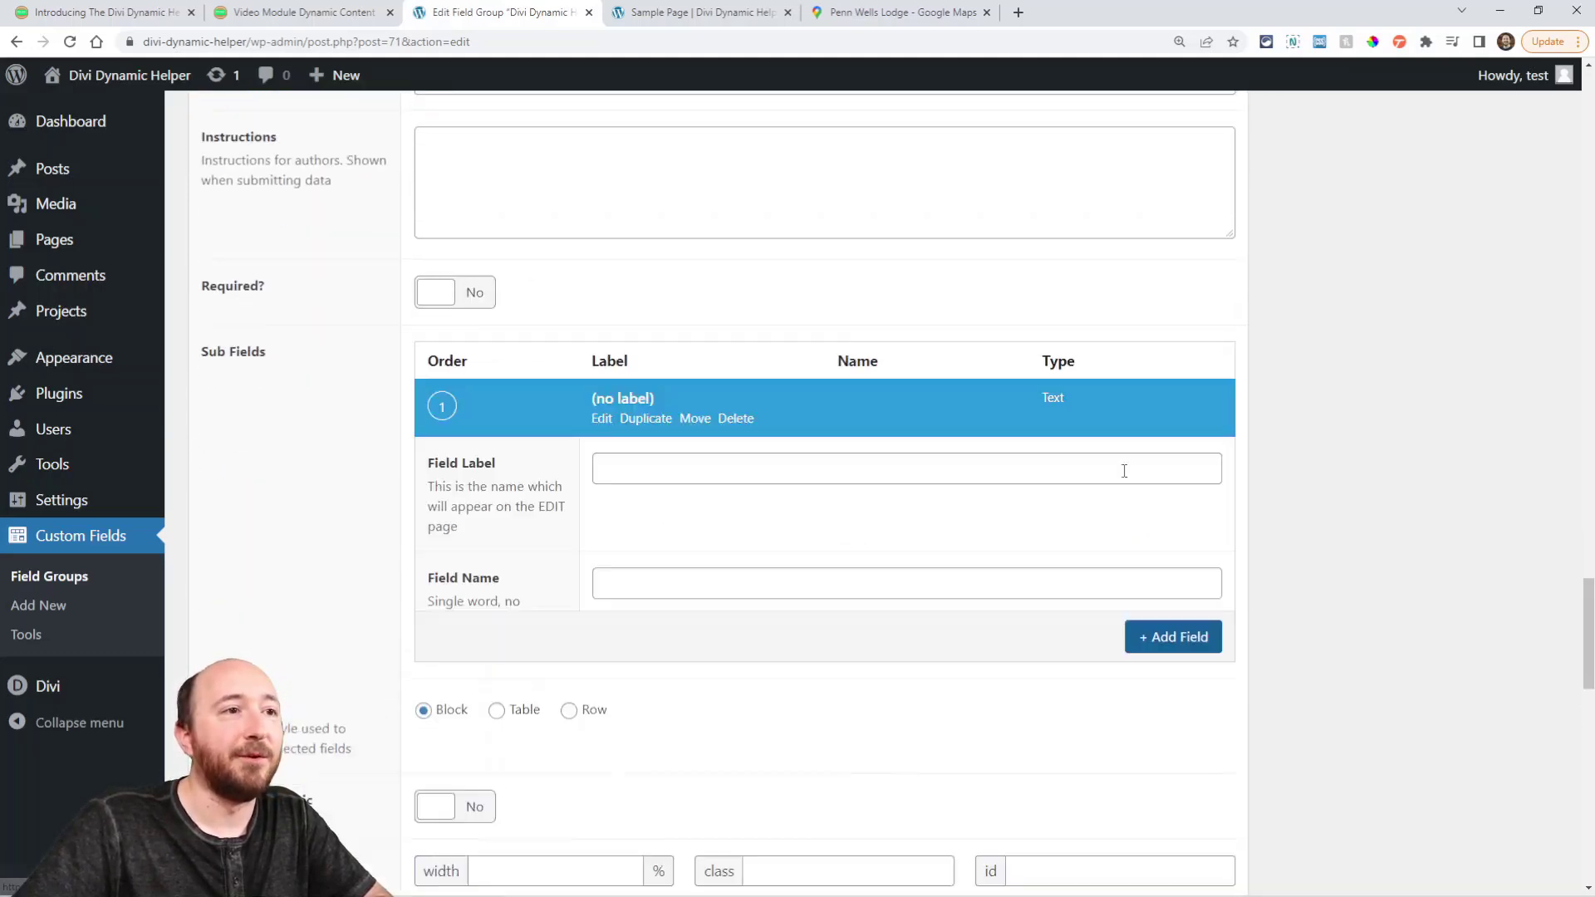
type("Image 1")
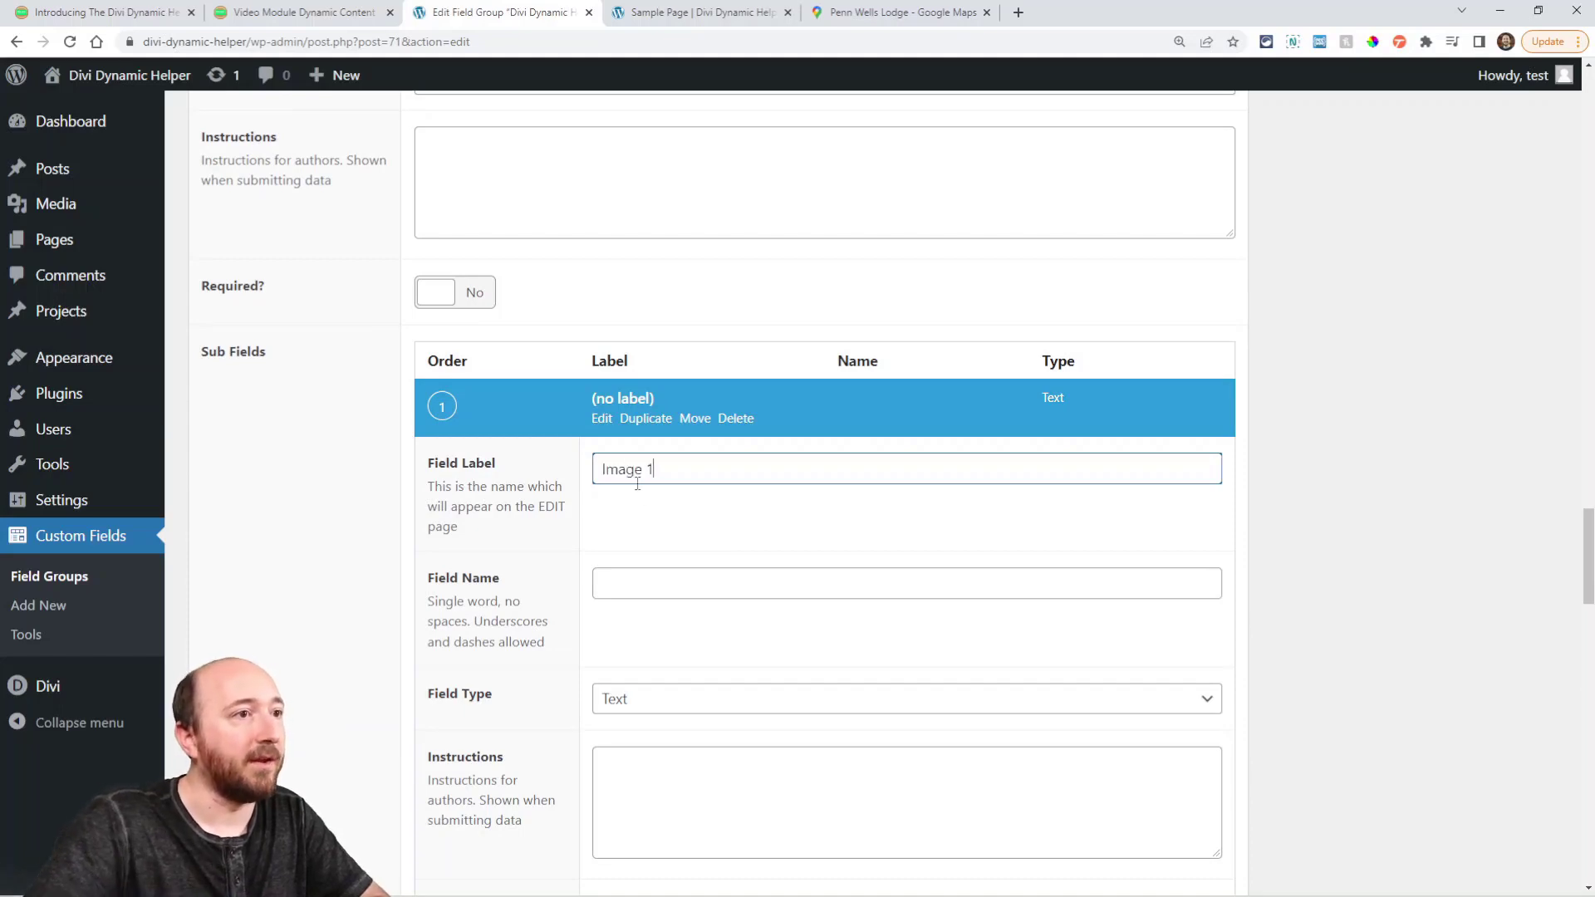
left_click(667, 705)
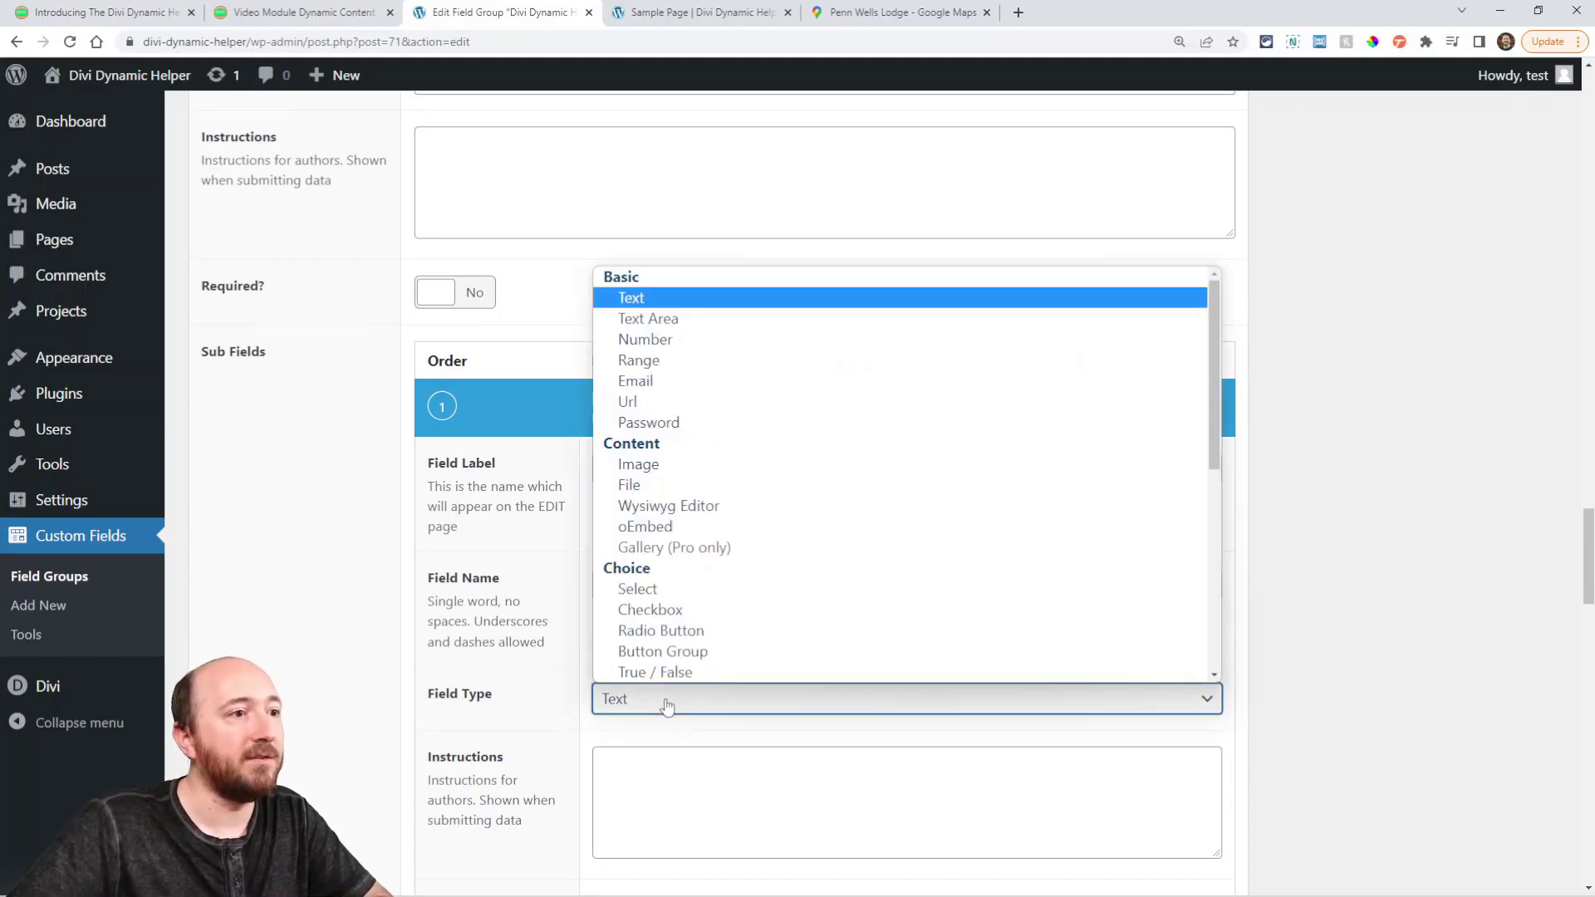
left_click(655, 466)
scroll(810, 577, "down", 10)
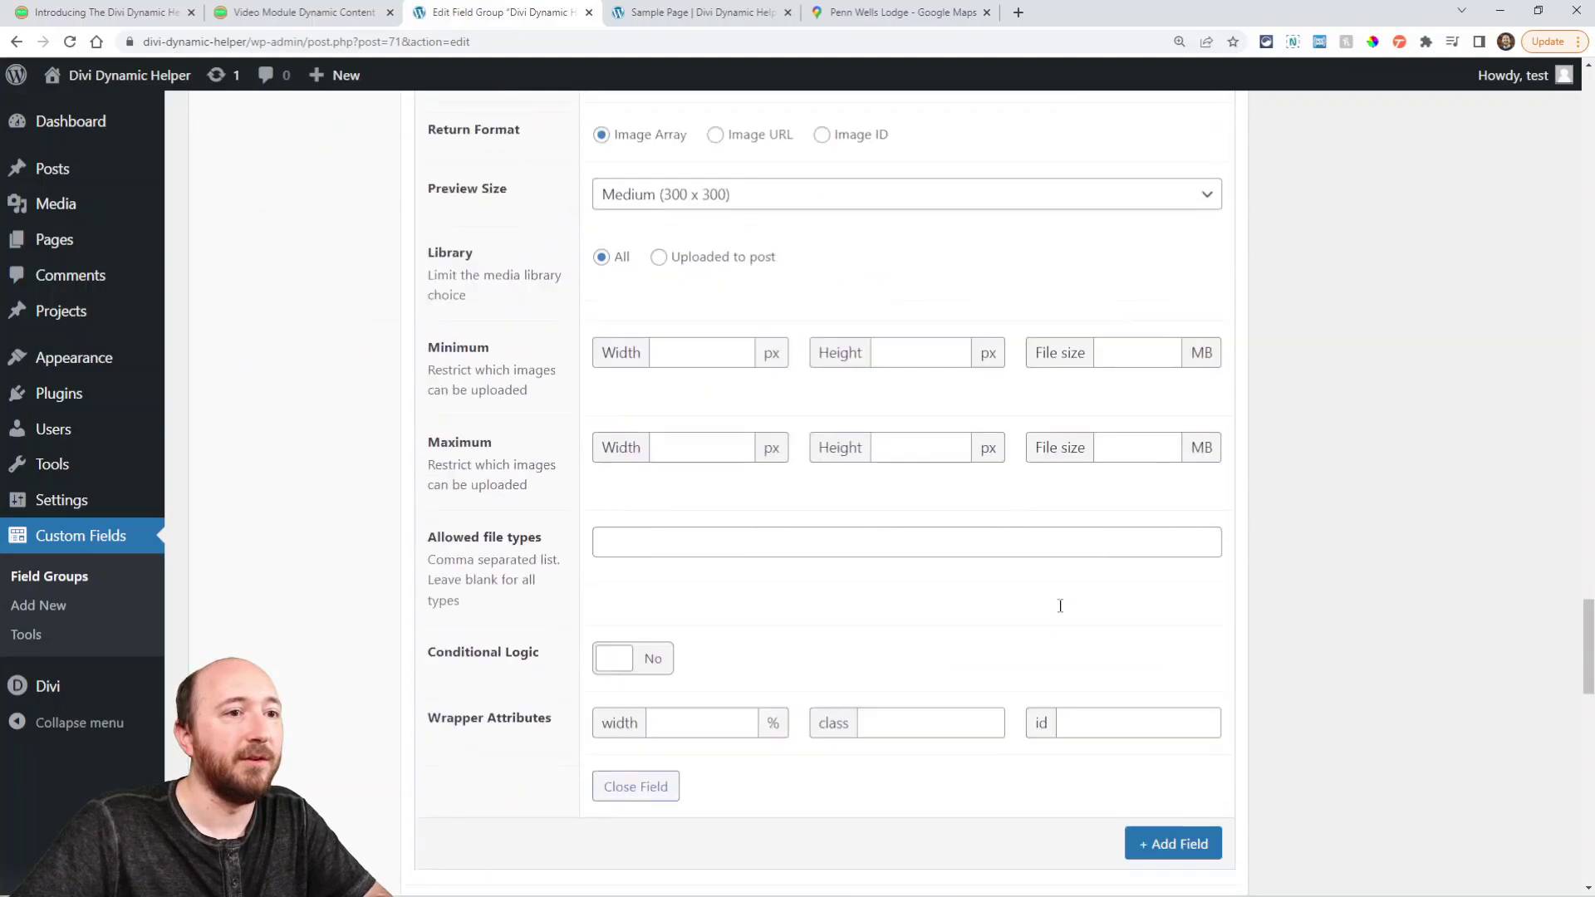
left_click(1155, 766)
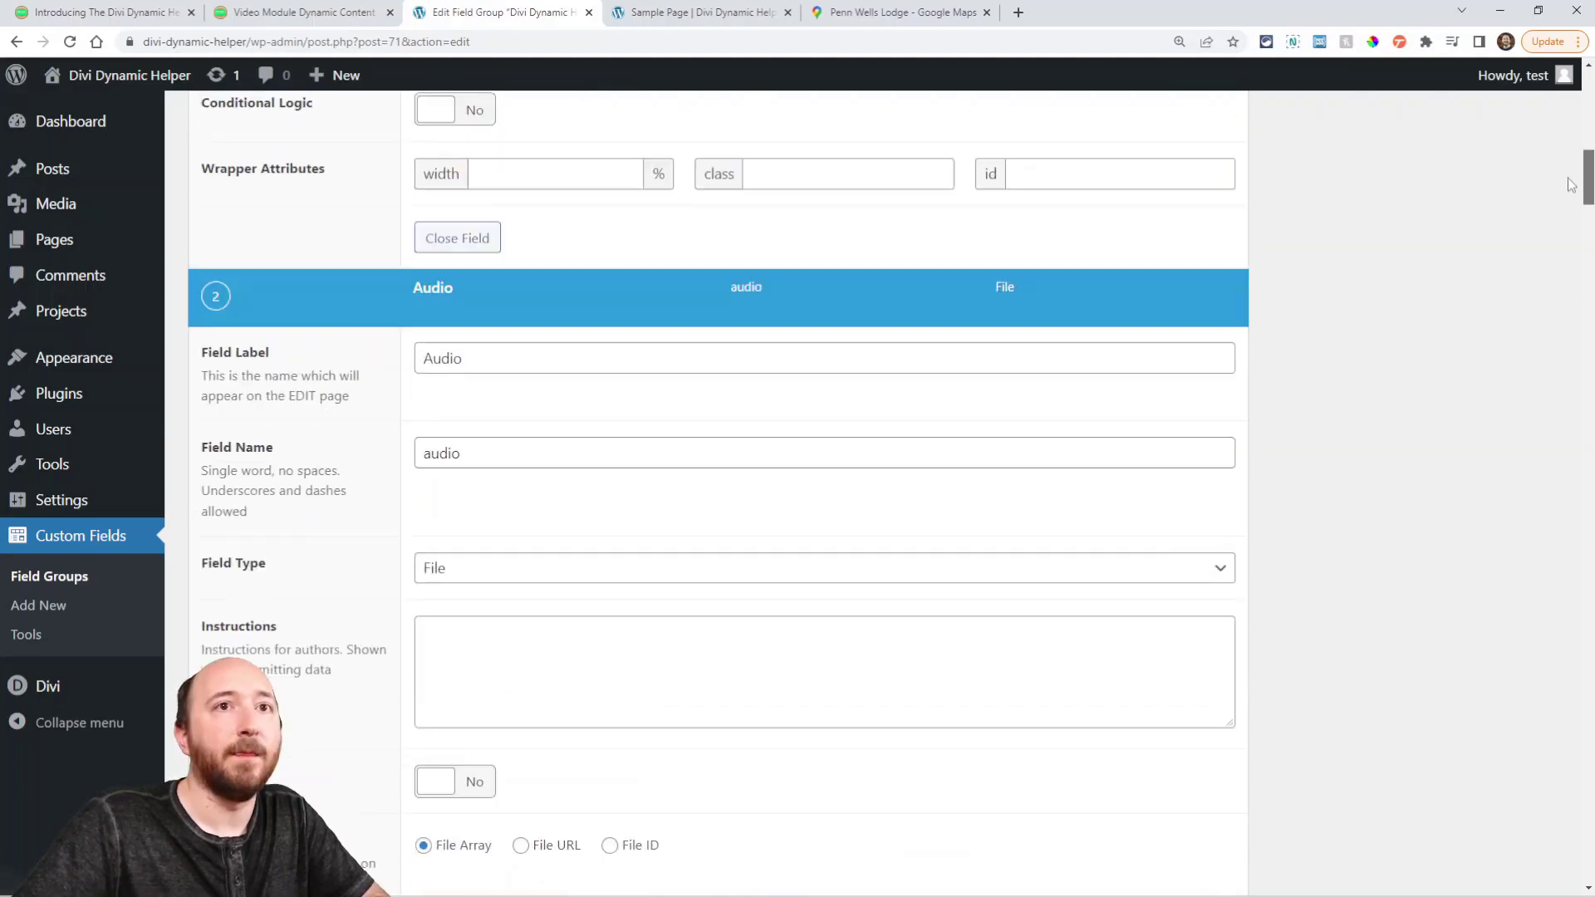
scroll(1508, 353, "up", 15)
left_click(1509, 359)
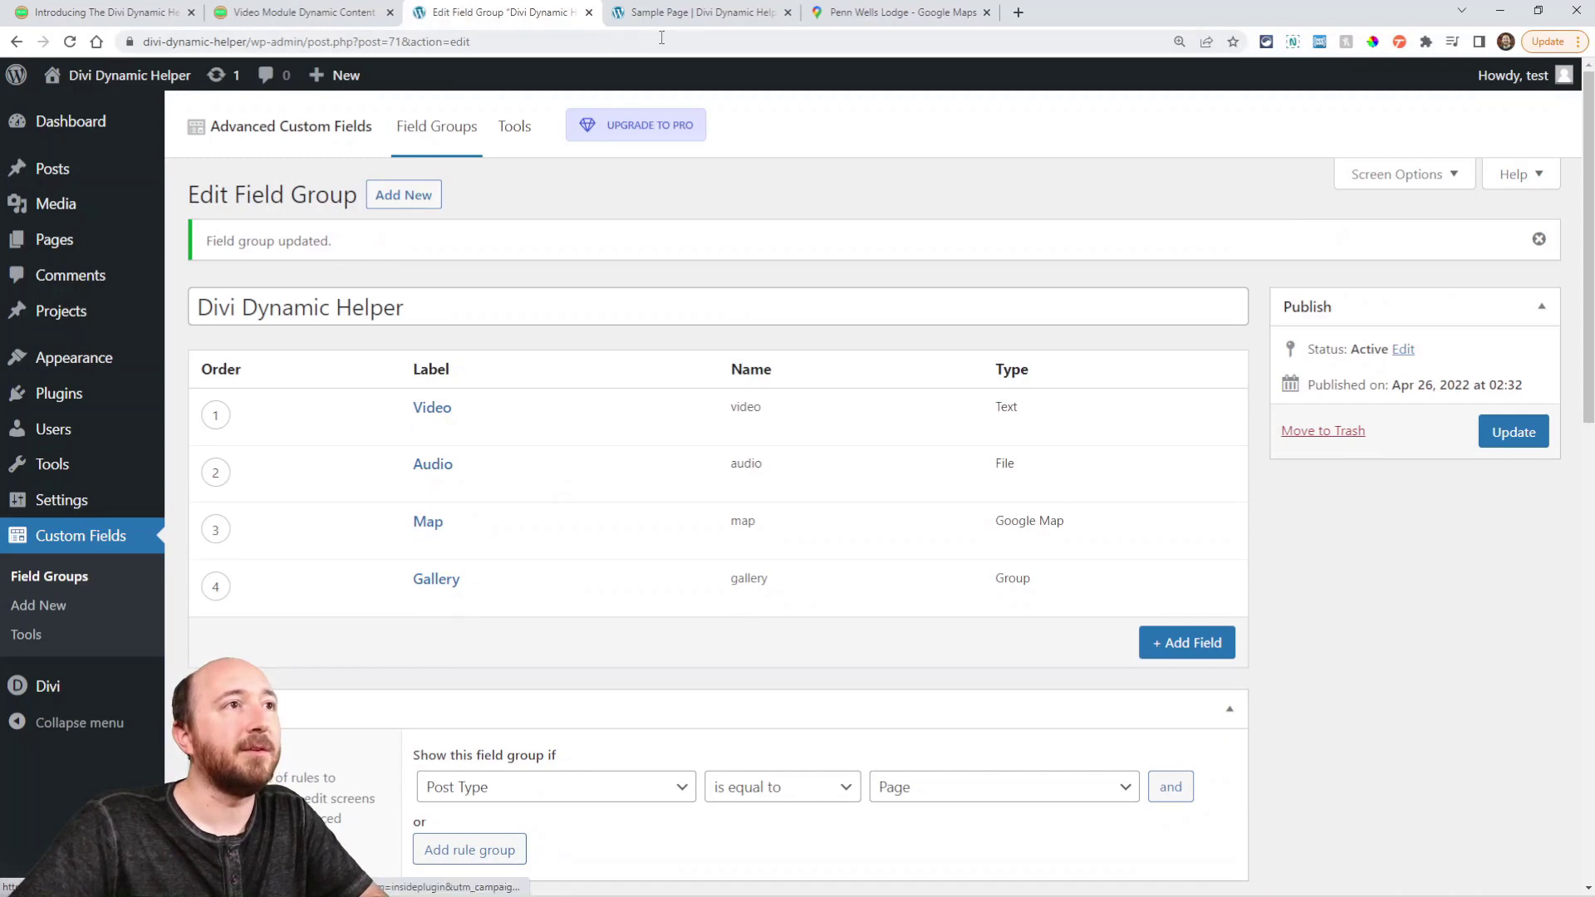
Step: Paste the YouTube link into the Sample Page's Video field
left_click(643, 16)
scroll(285, 395, "down", 3)
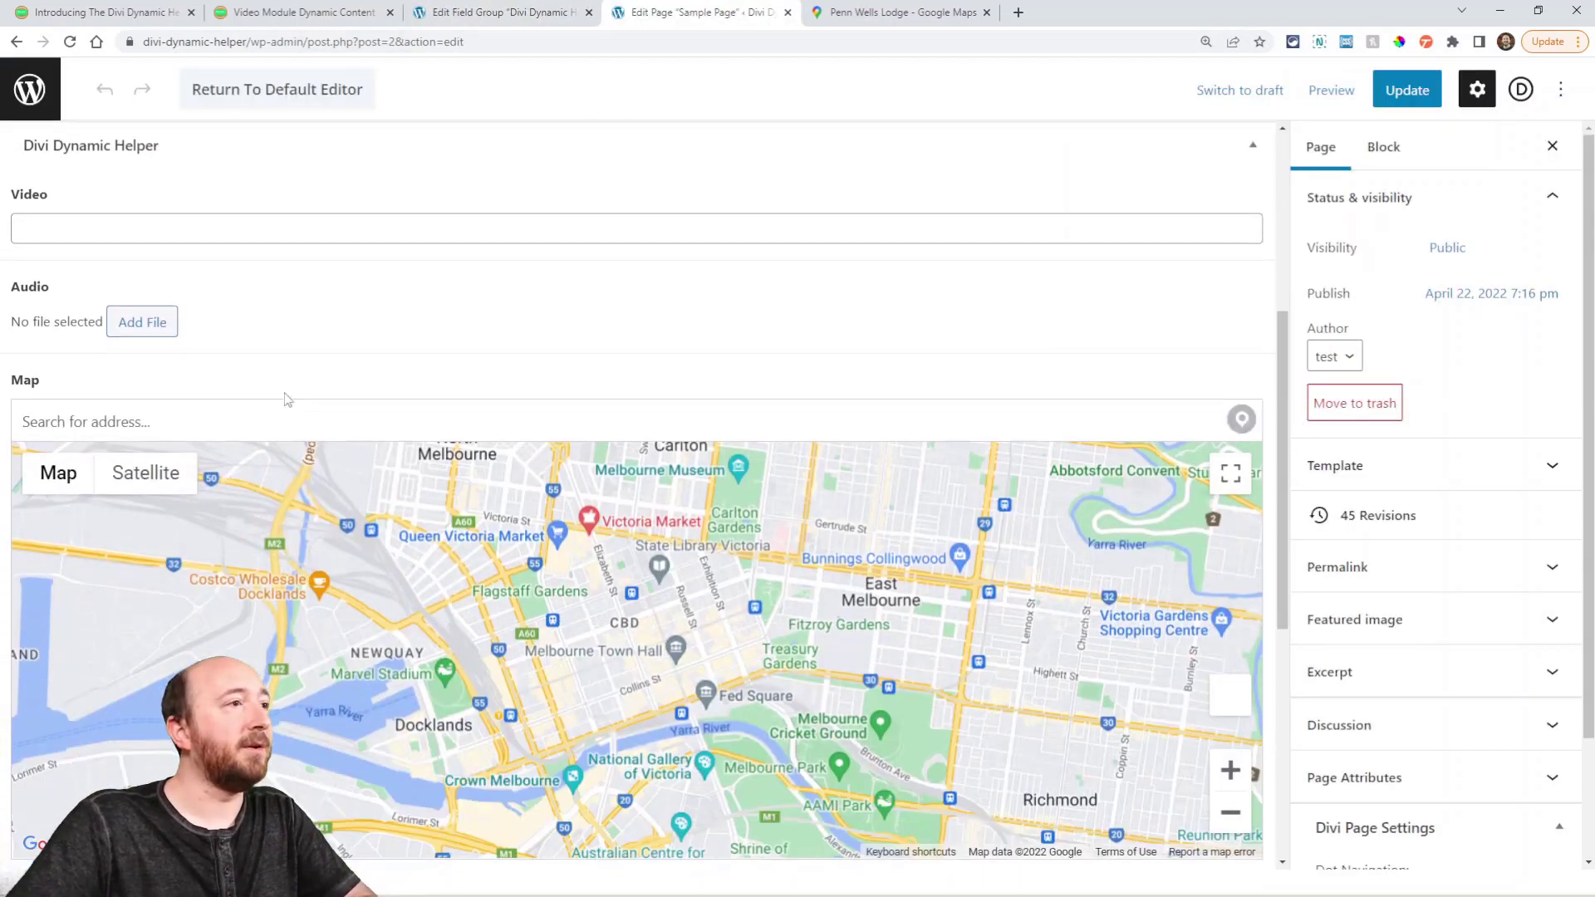
scroll(171, 332, "up", 1)
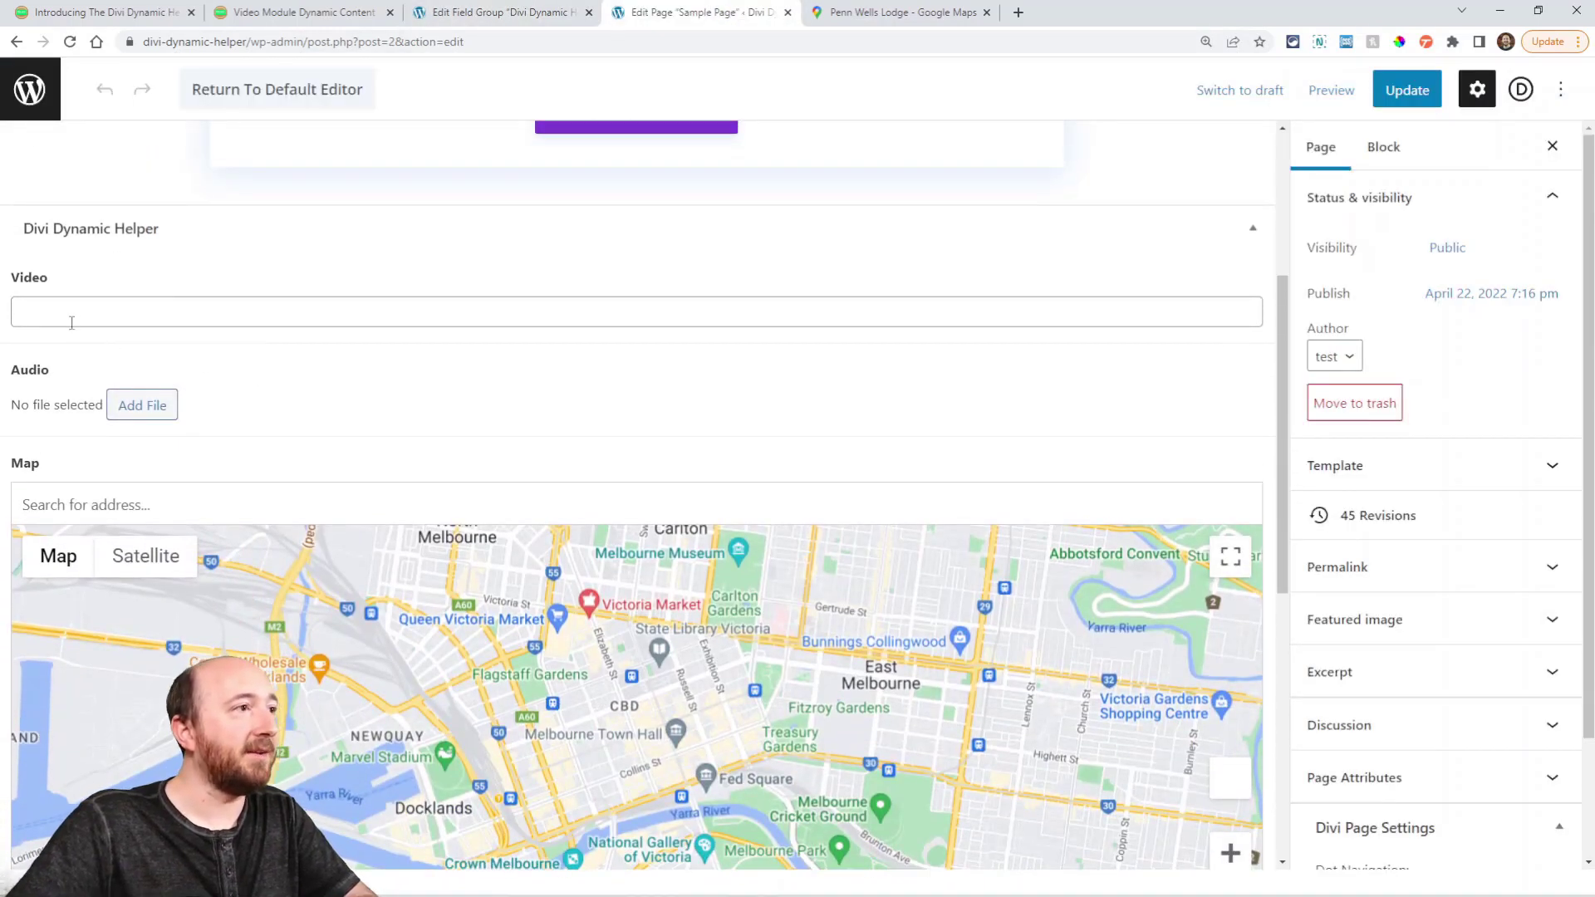
type("https://youtu.be/1HxHYlEiu4I")
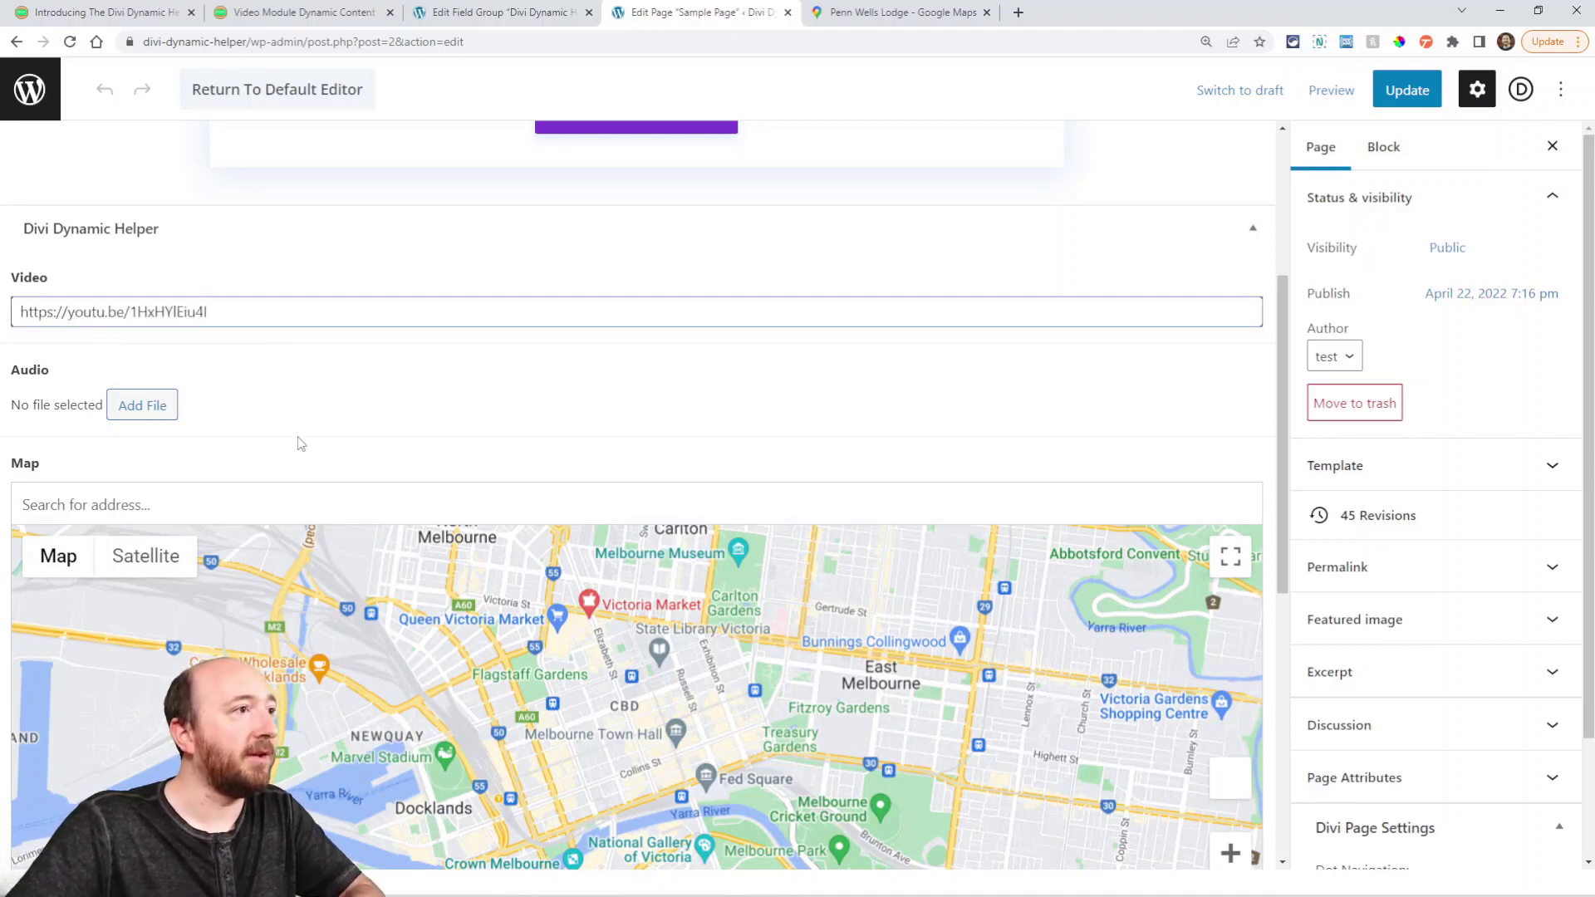
Step: Attach the Impact Moderato mp3 from the media library as the Audio file
left_click(137, 408)
left_click(88, 317)
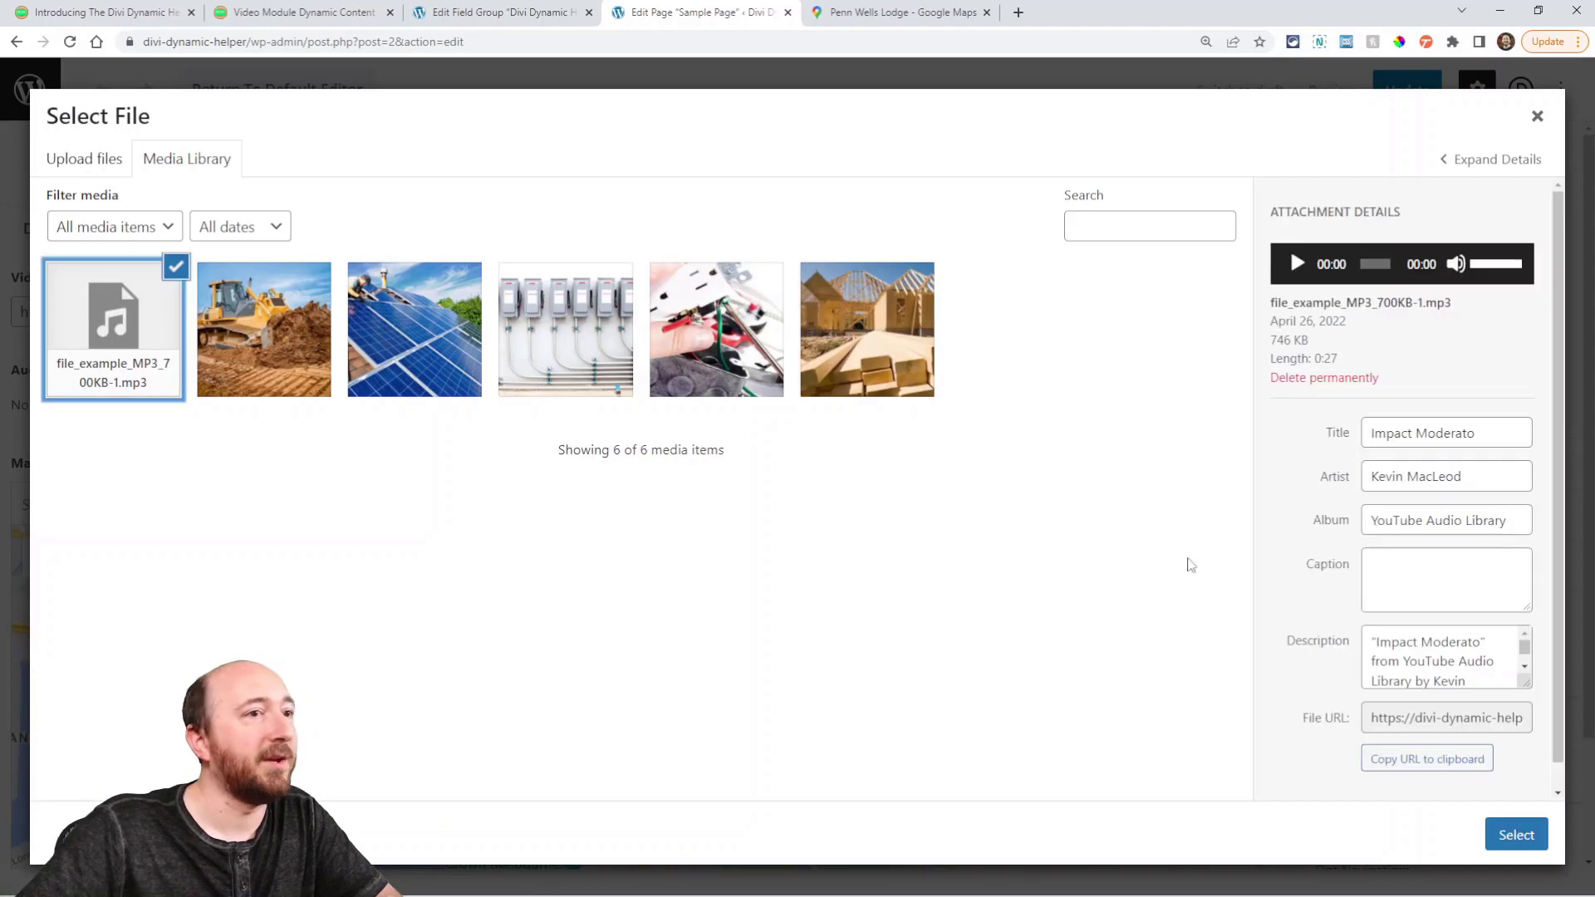
left_click(1514, 833)
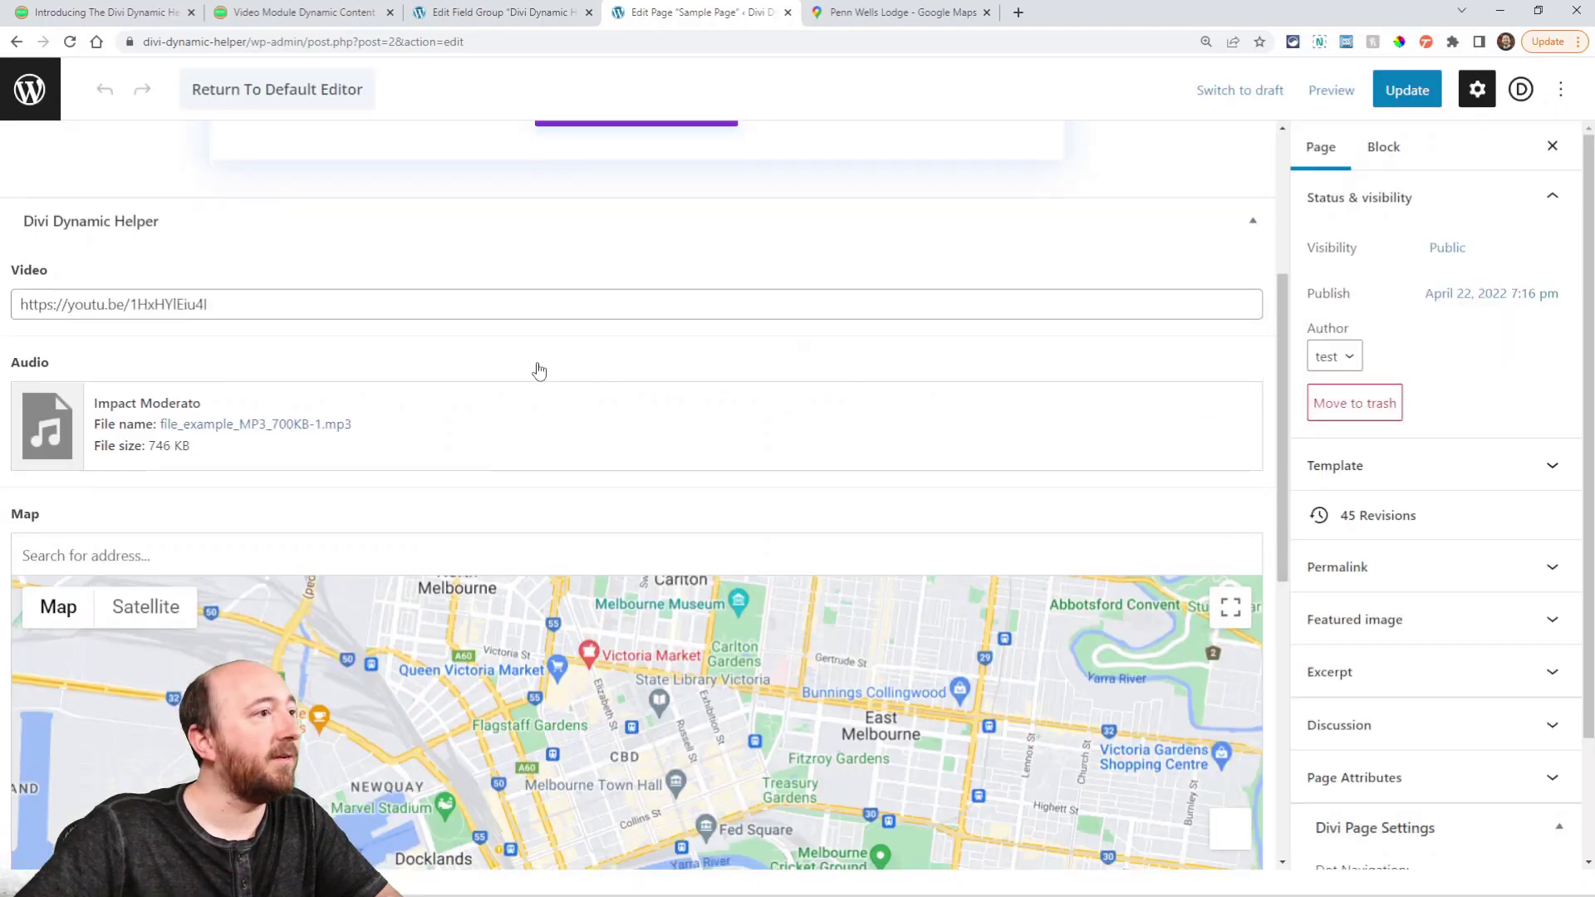
Step: Pin the map location on Lune Croissanterie at 119 Rose St, Fitzroy
scroll(402, 380, "down", 2)
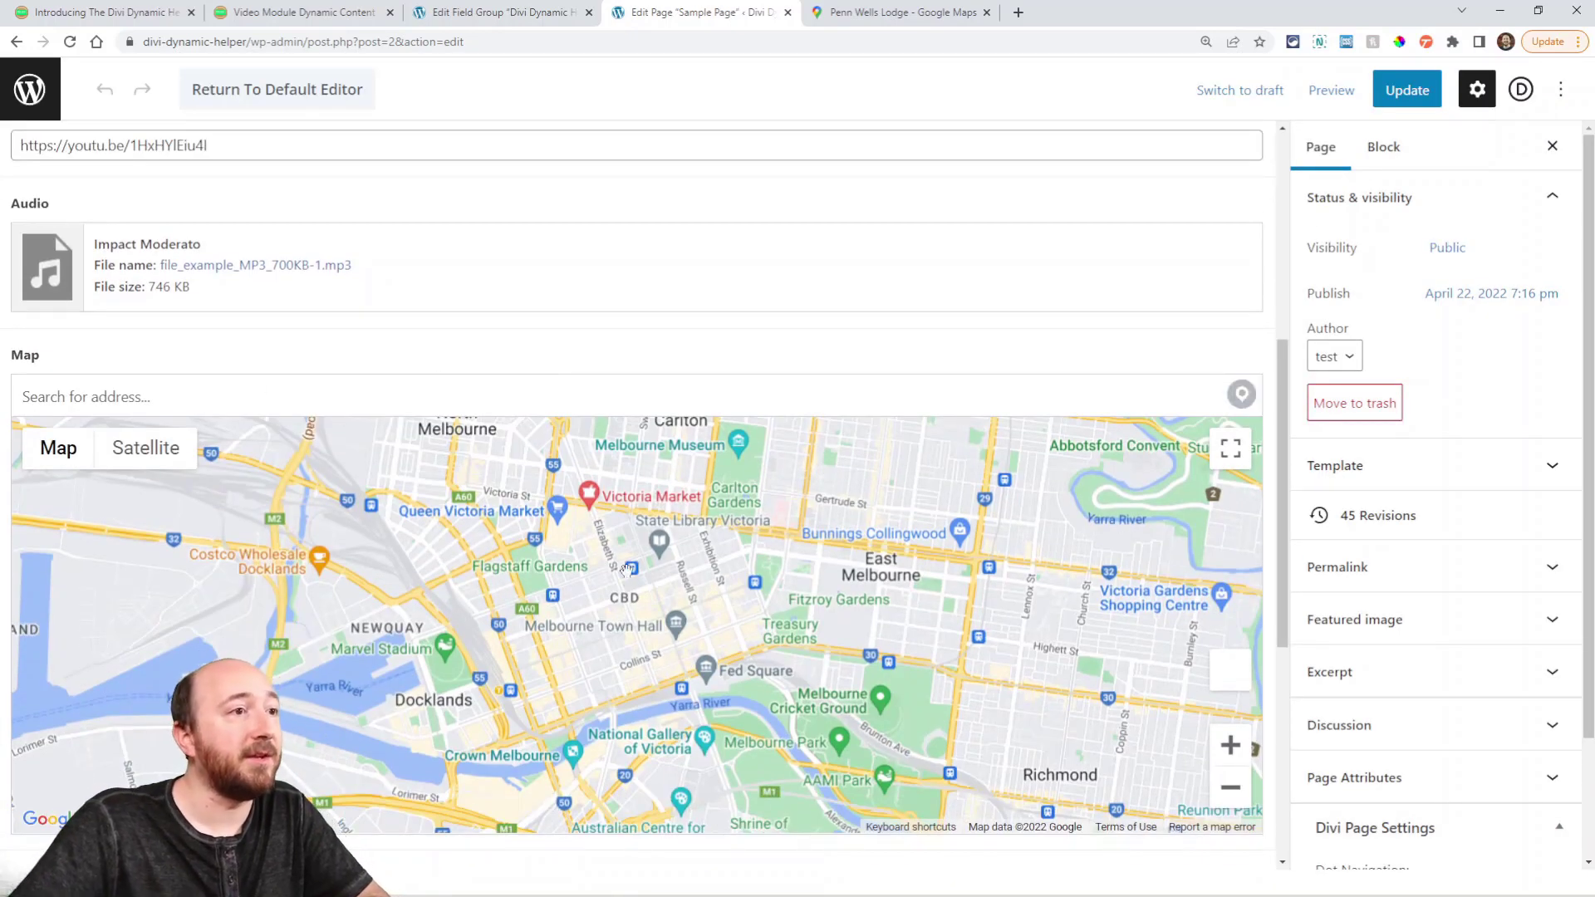
left_click_drag(626, 571, 756, 628)
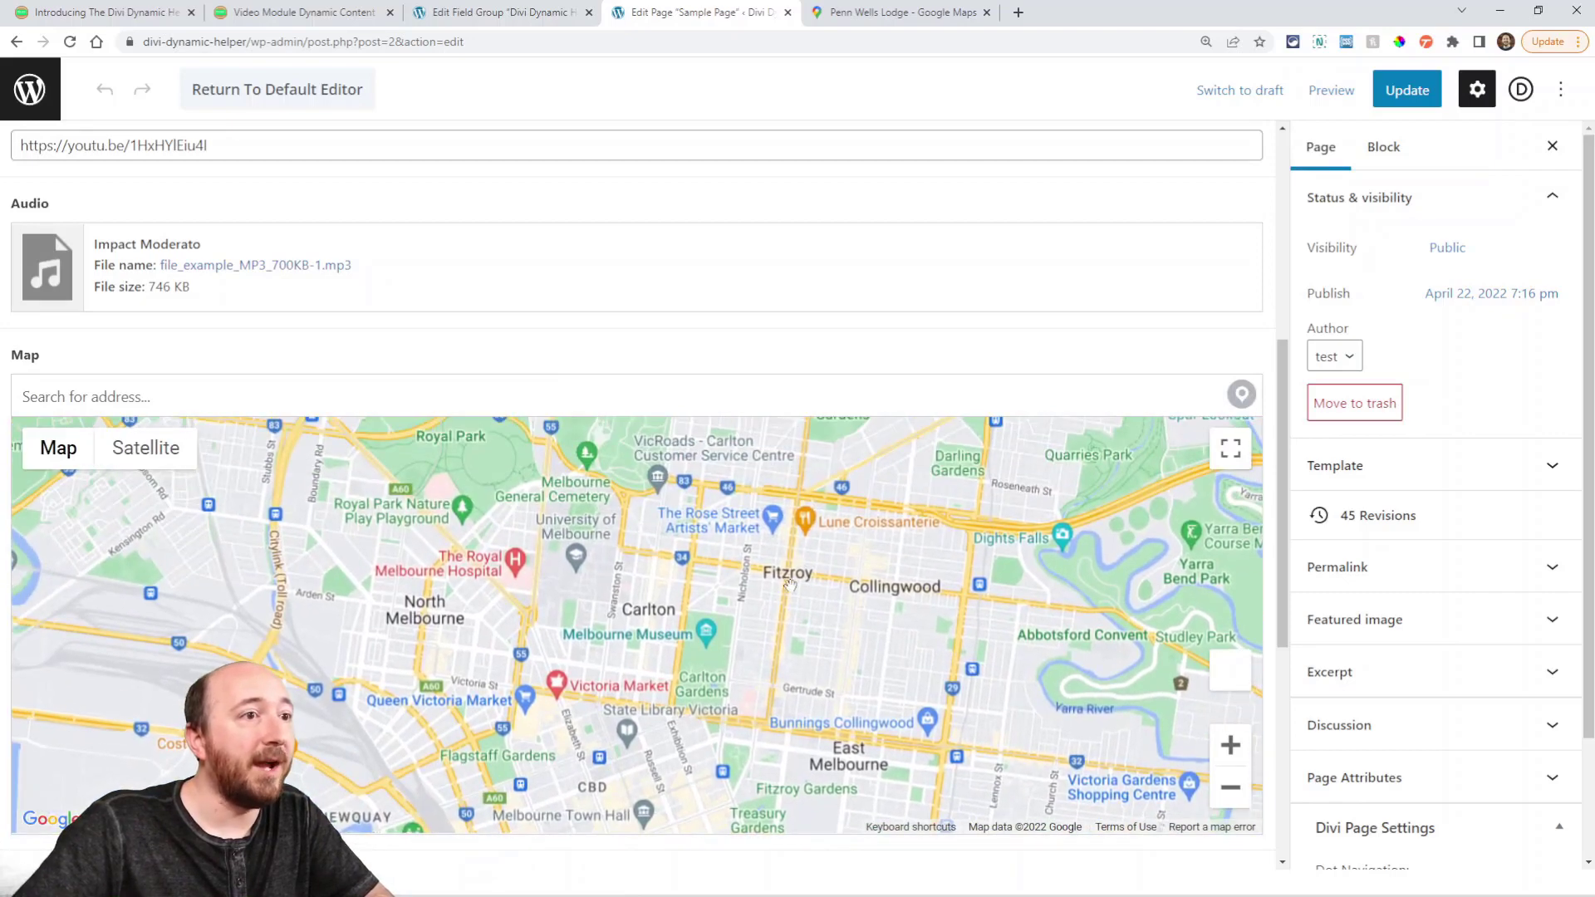
left_click(812, 530)
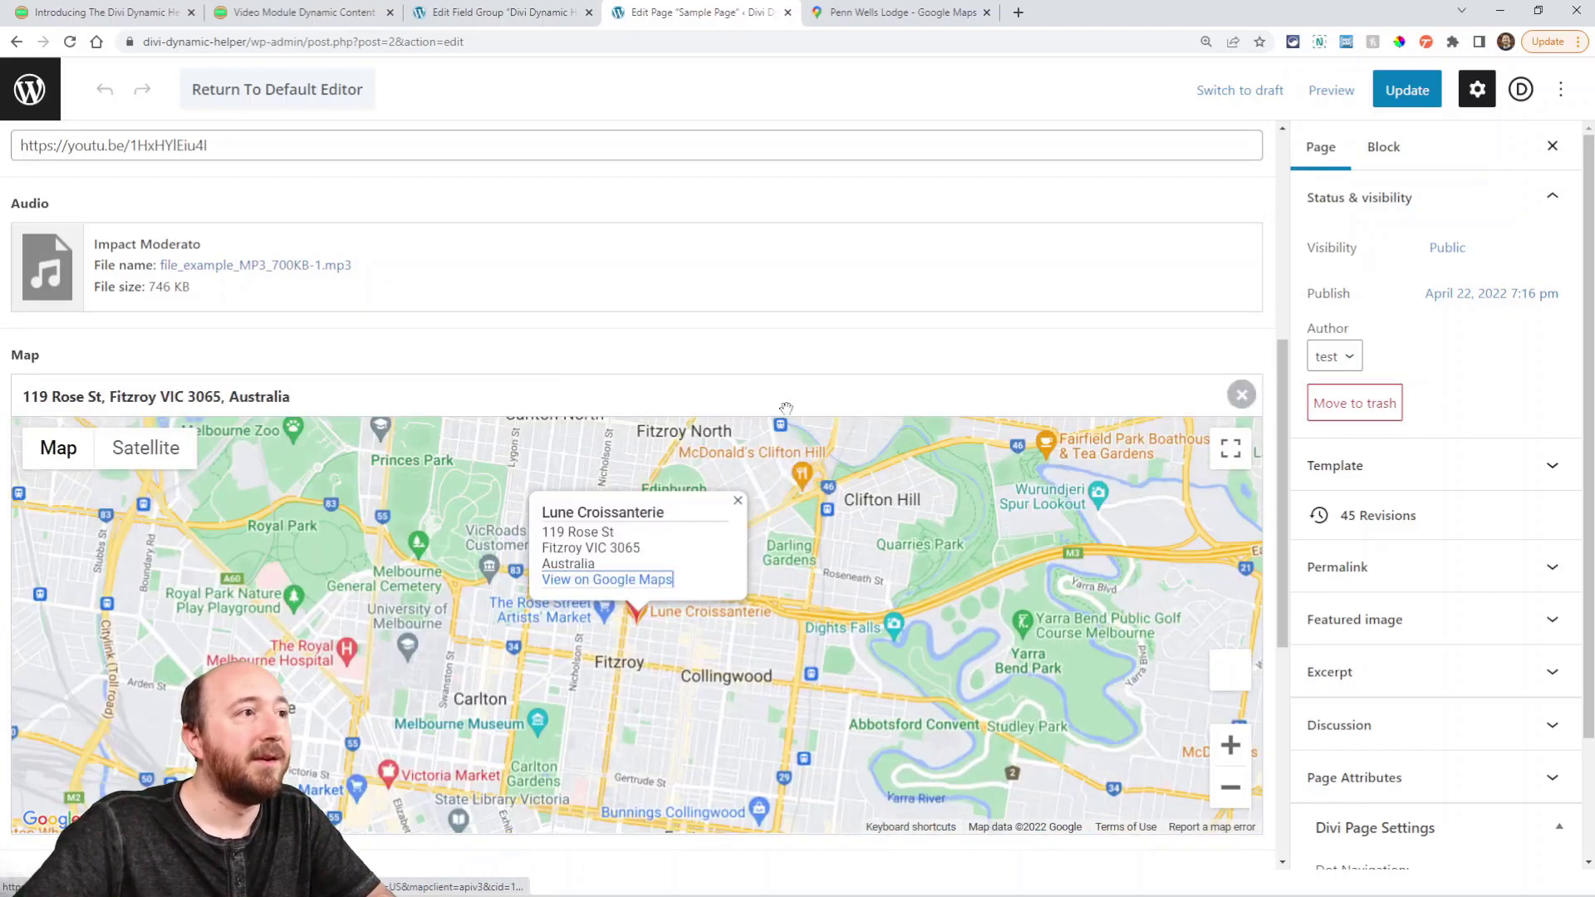
scroll(407, 391, "down", 5)
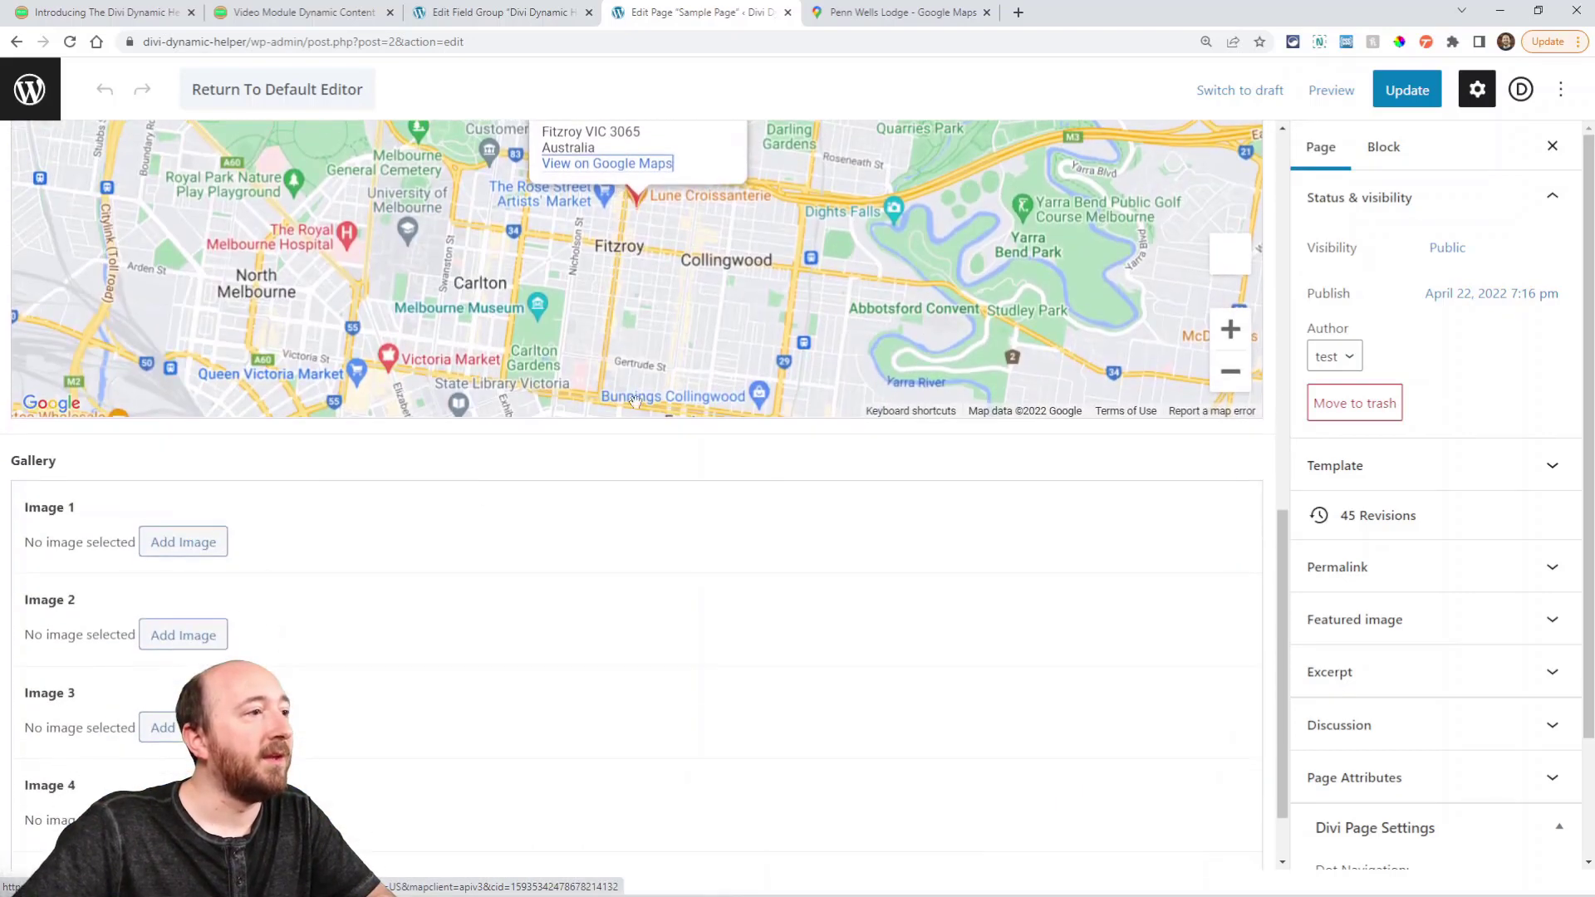
Step: Set Gallery Image 1 to the solar panel, Image 2 to the excavator, and Image 3 to the electrical panel photo
scroll(395, 550, "down", 1)
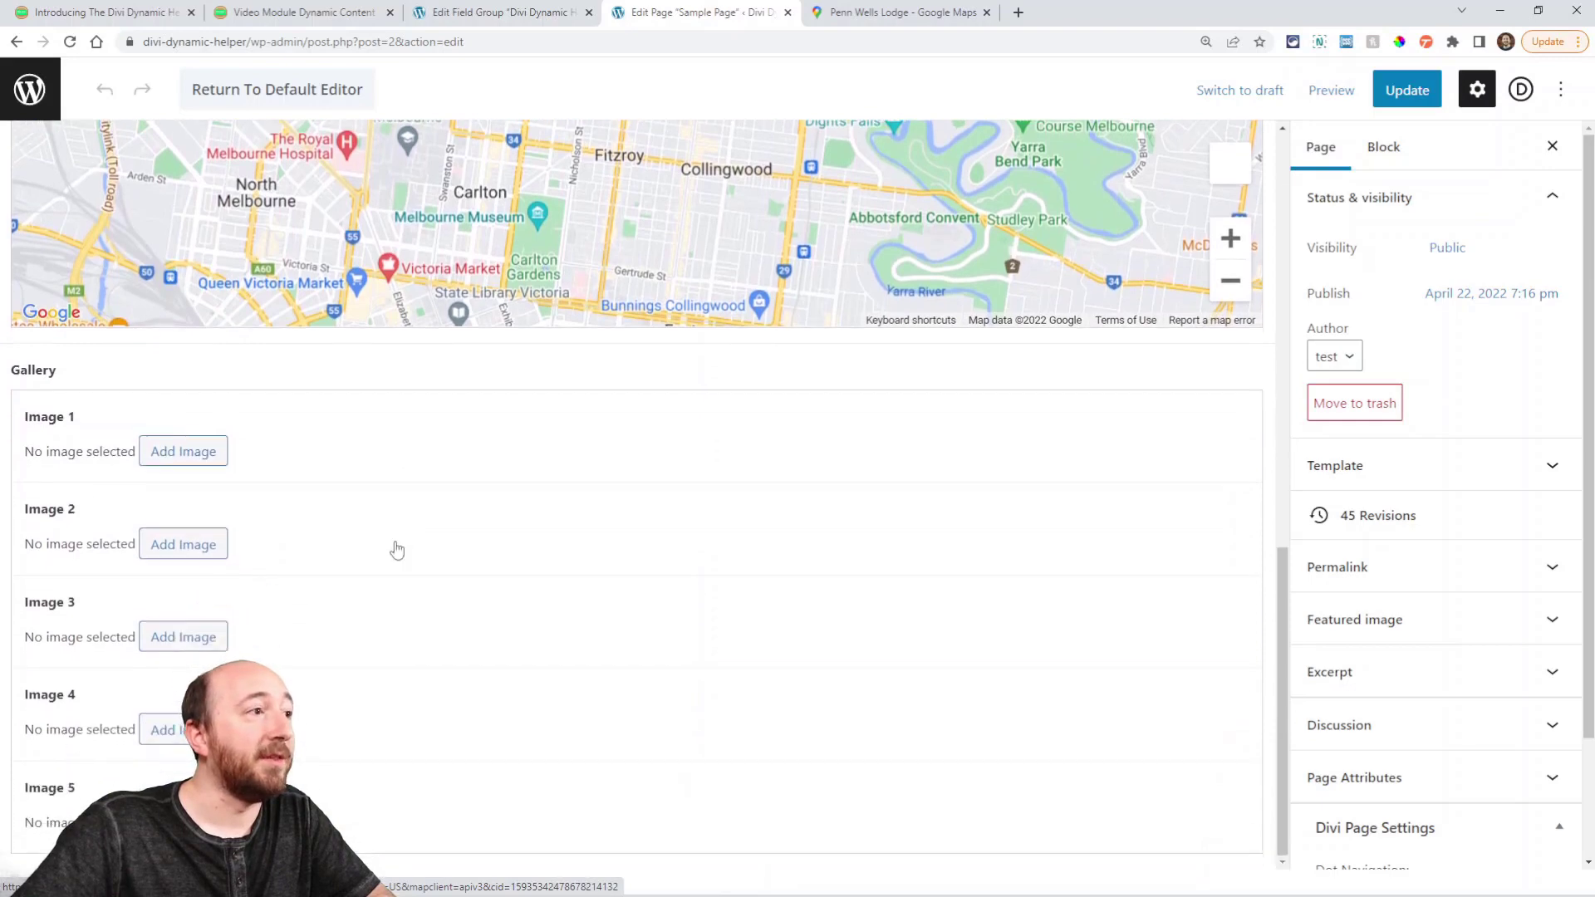
left_click(179, 458)
left_click(276, 376)
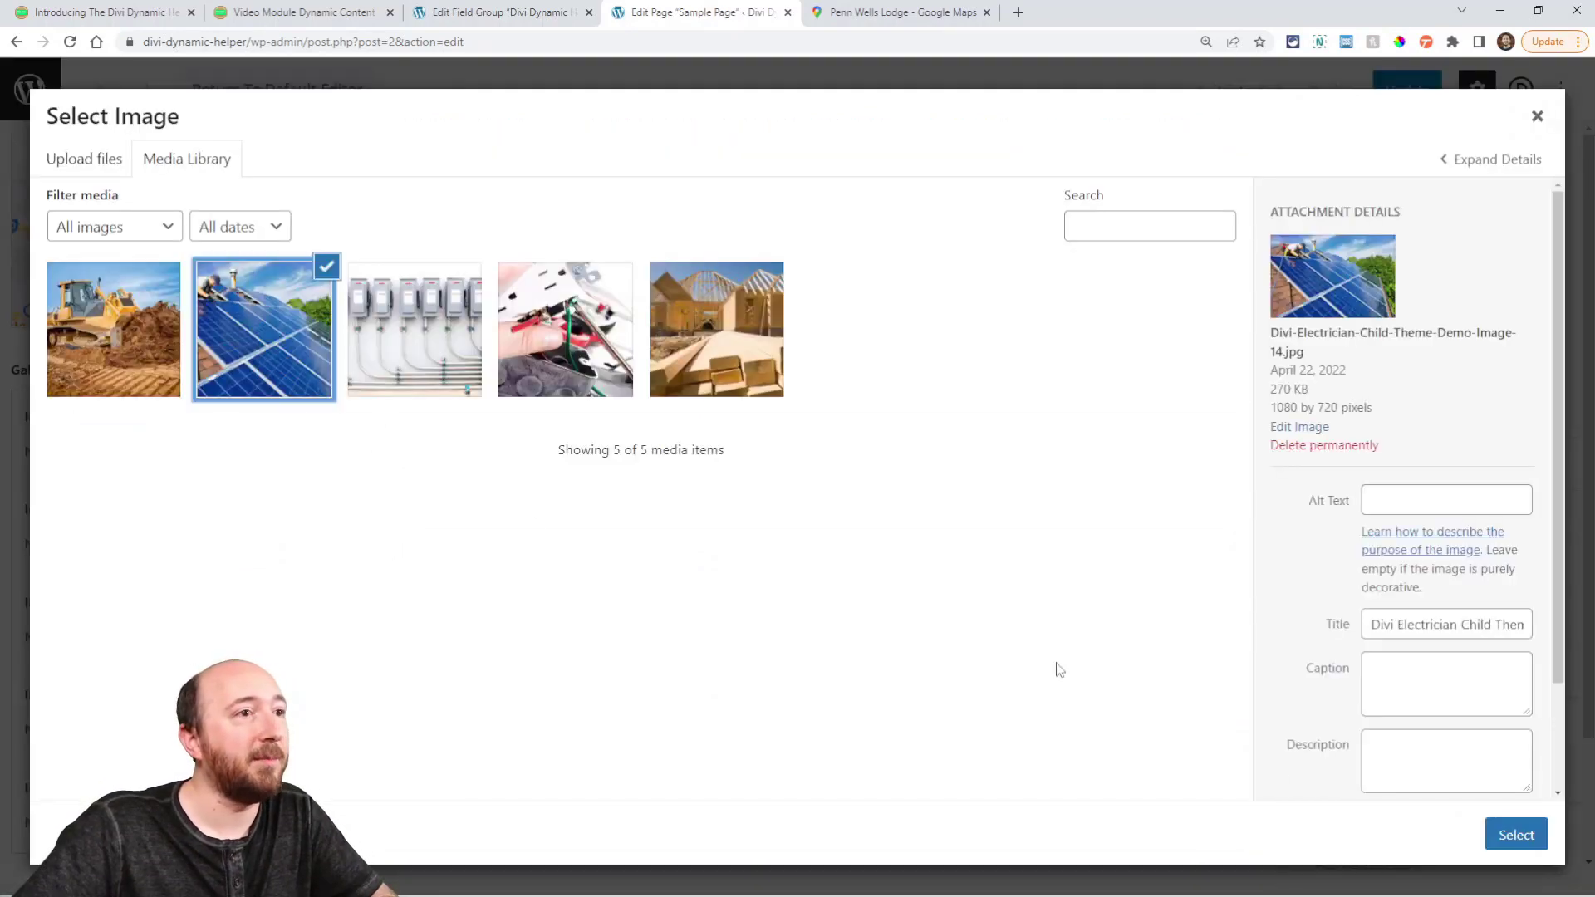
left_click(1516, 835)
left_click(163, 720)
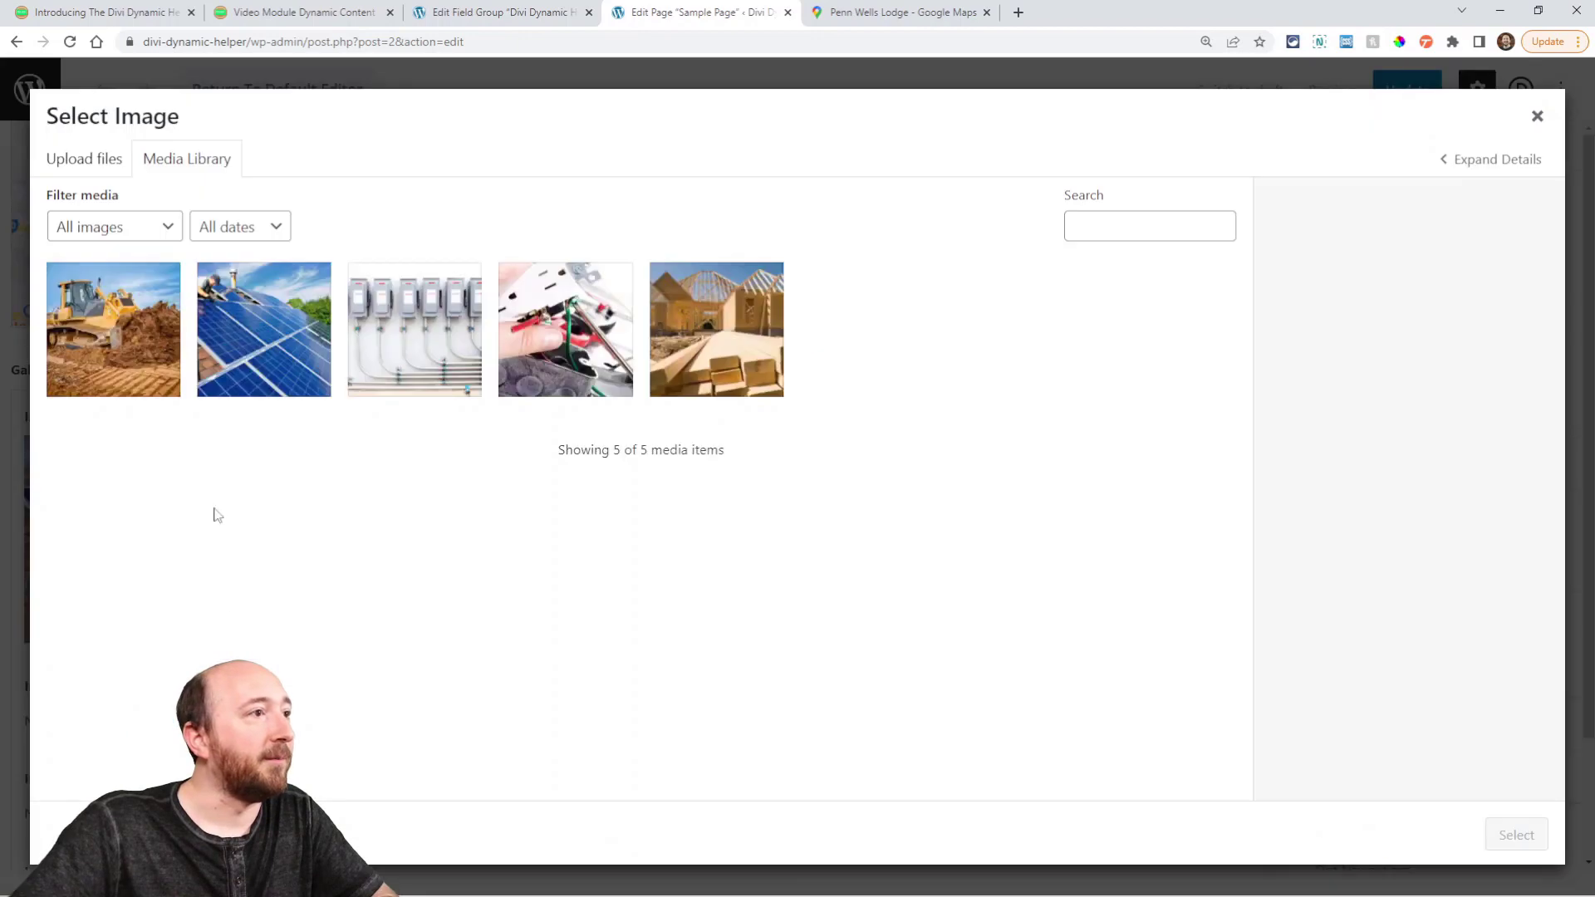
left_click(152, 378)
left_click(1529, 834)
scroll(387, 629, "down", 4)
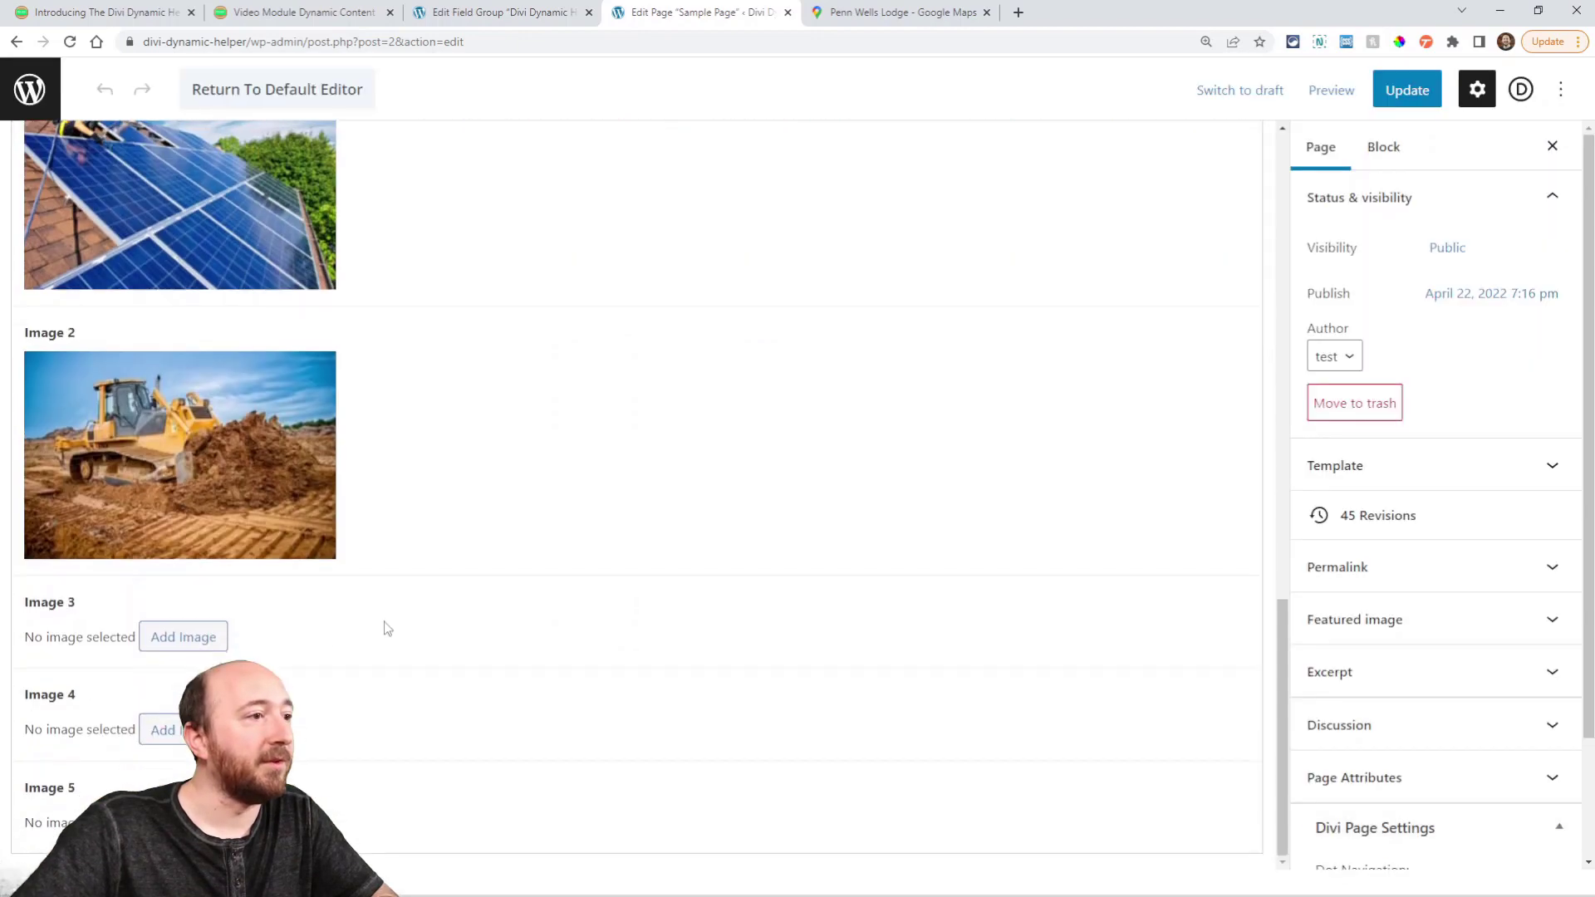
left_click(180, 648)
left_click(465, 365)
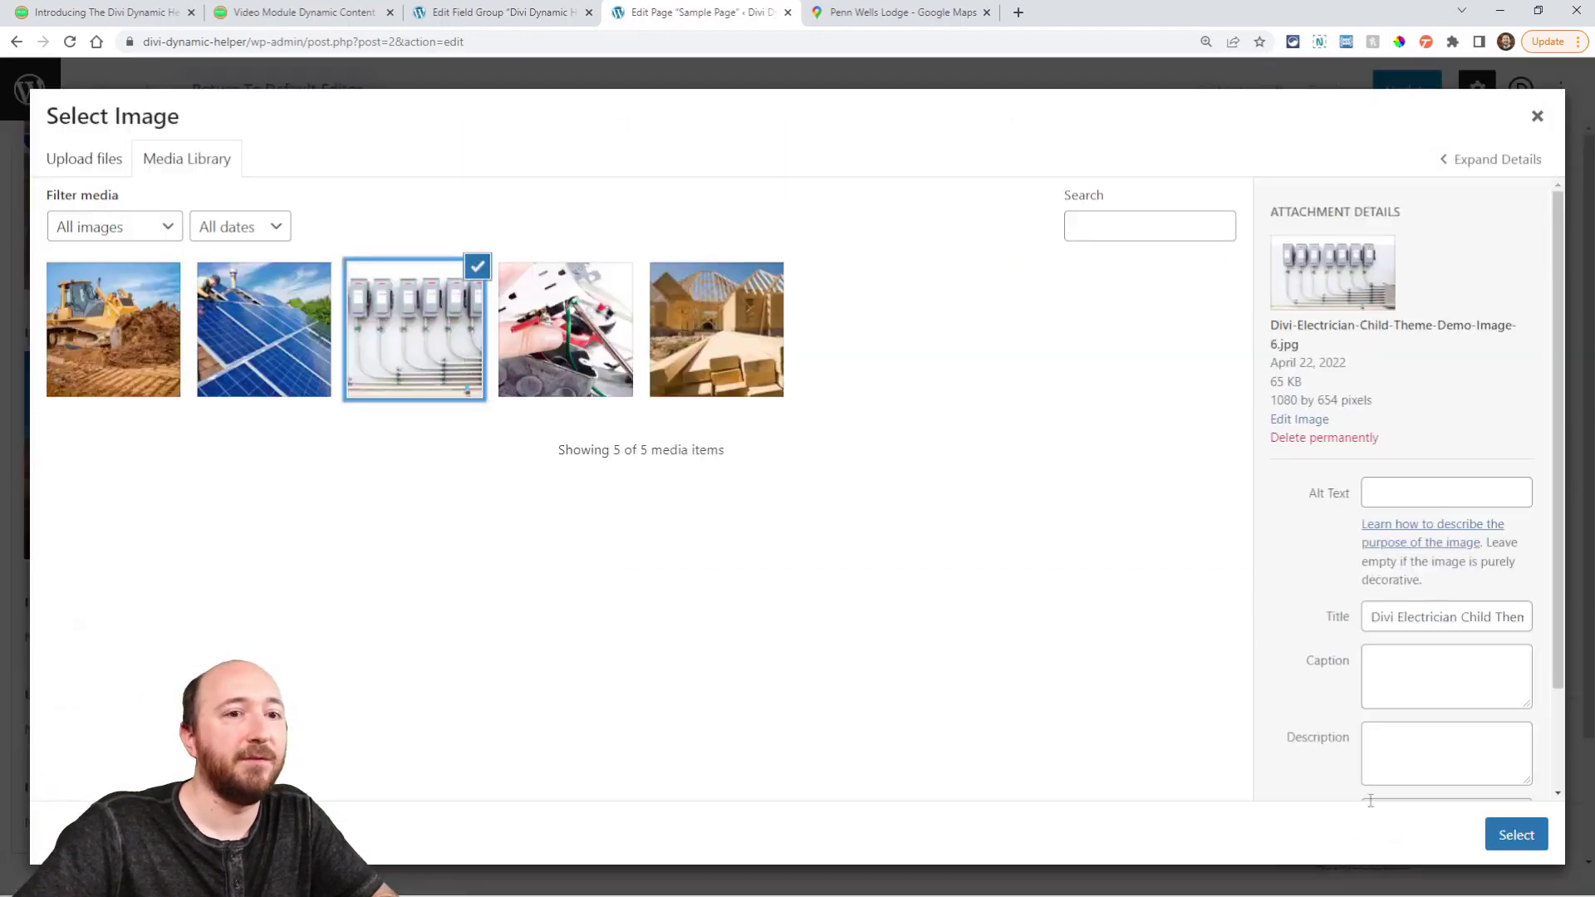
left_click(1508, 835)
Step: Set Image 4 to the outlet photo and Image 5 to house framing, then update the page
scroll(780, 600, "down", 2)
left_click(166, 706)
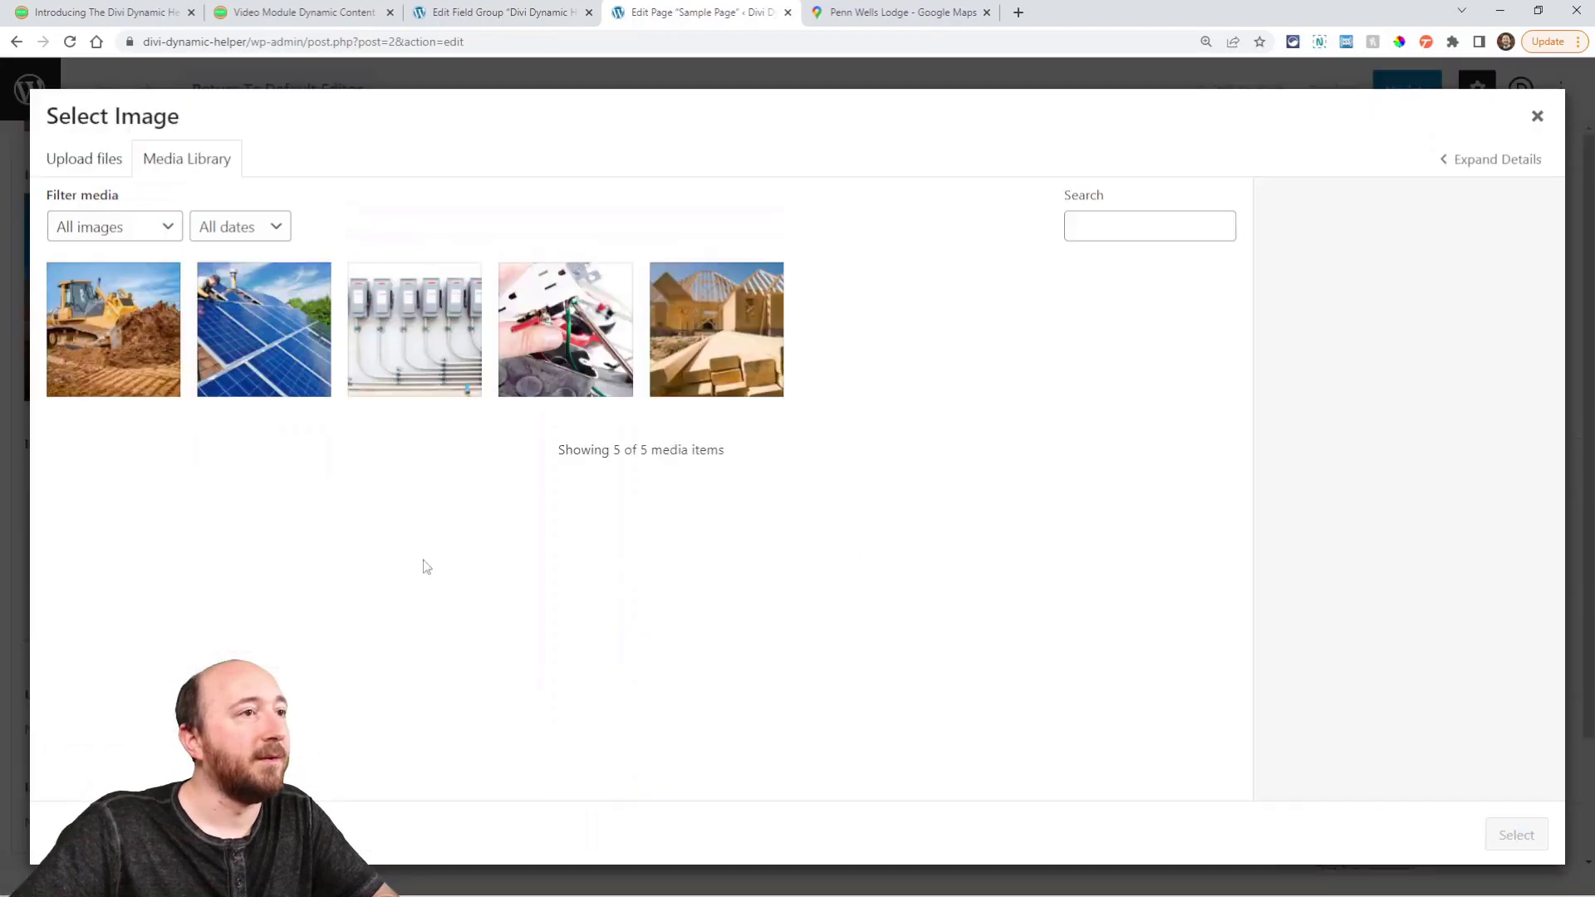
left_click(609, 351)
left_click(1515, 834)
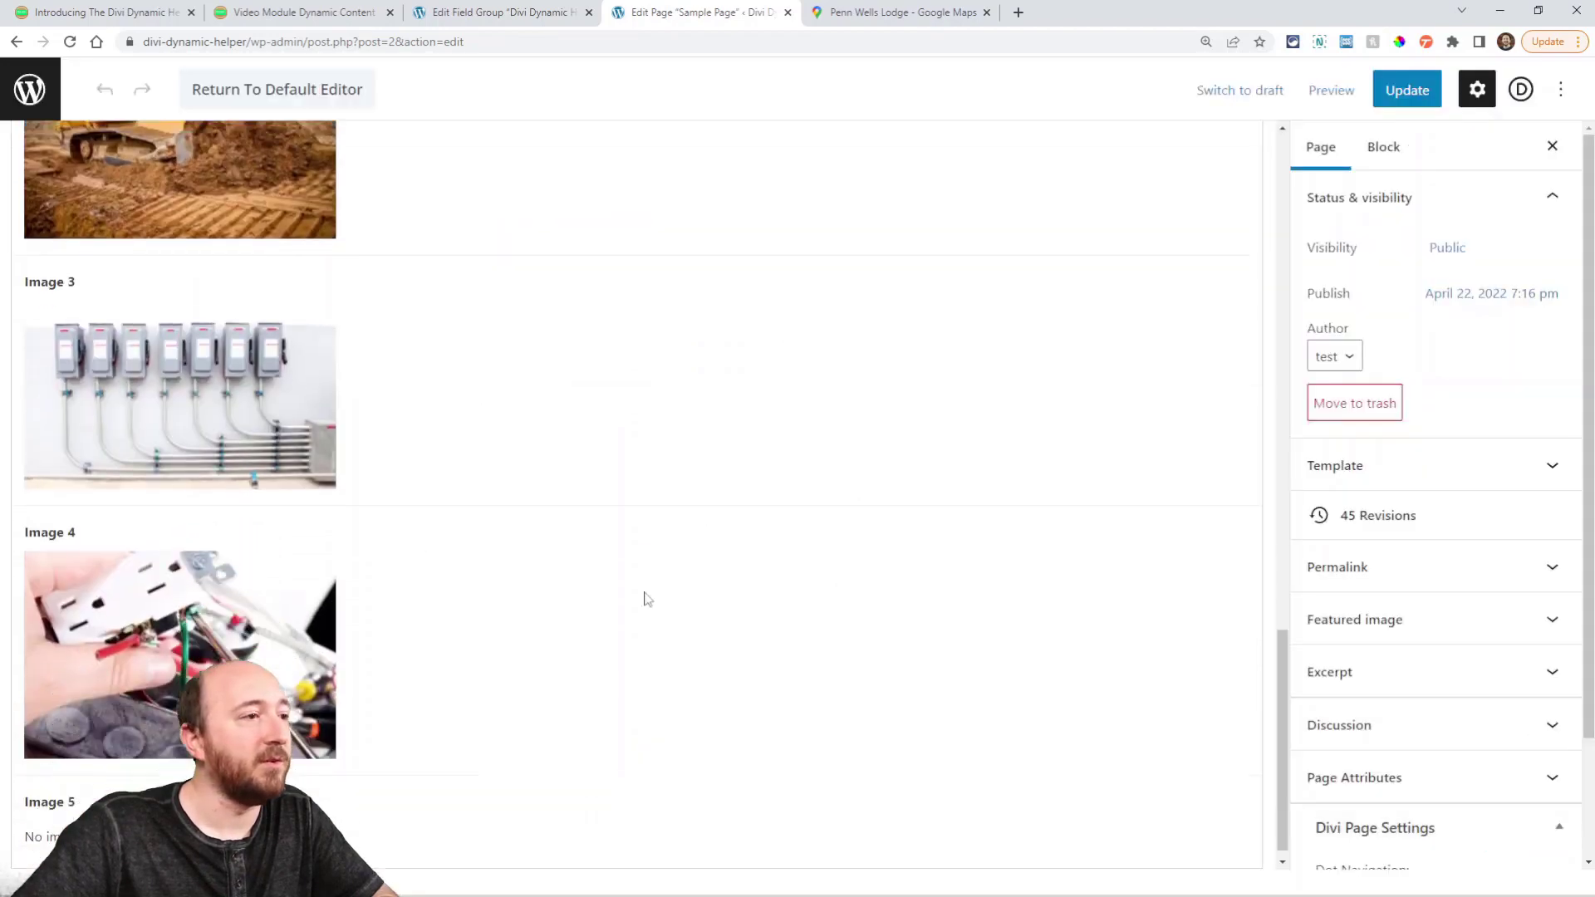
left_click(50, 823)
left_click(752, 353)
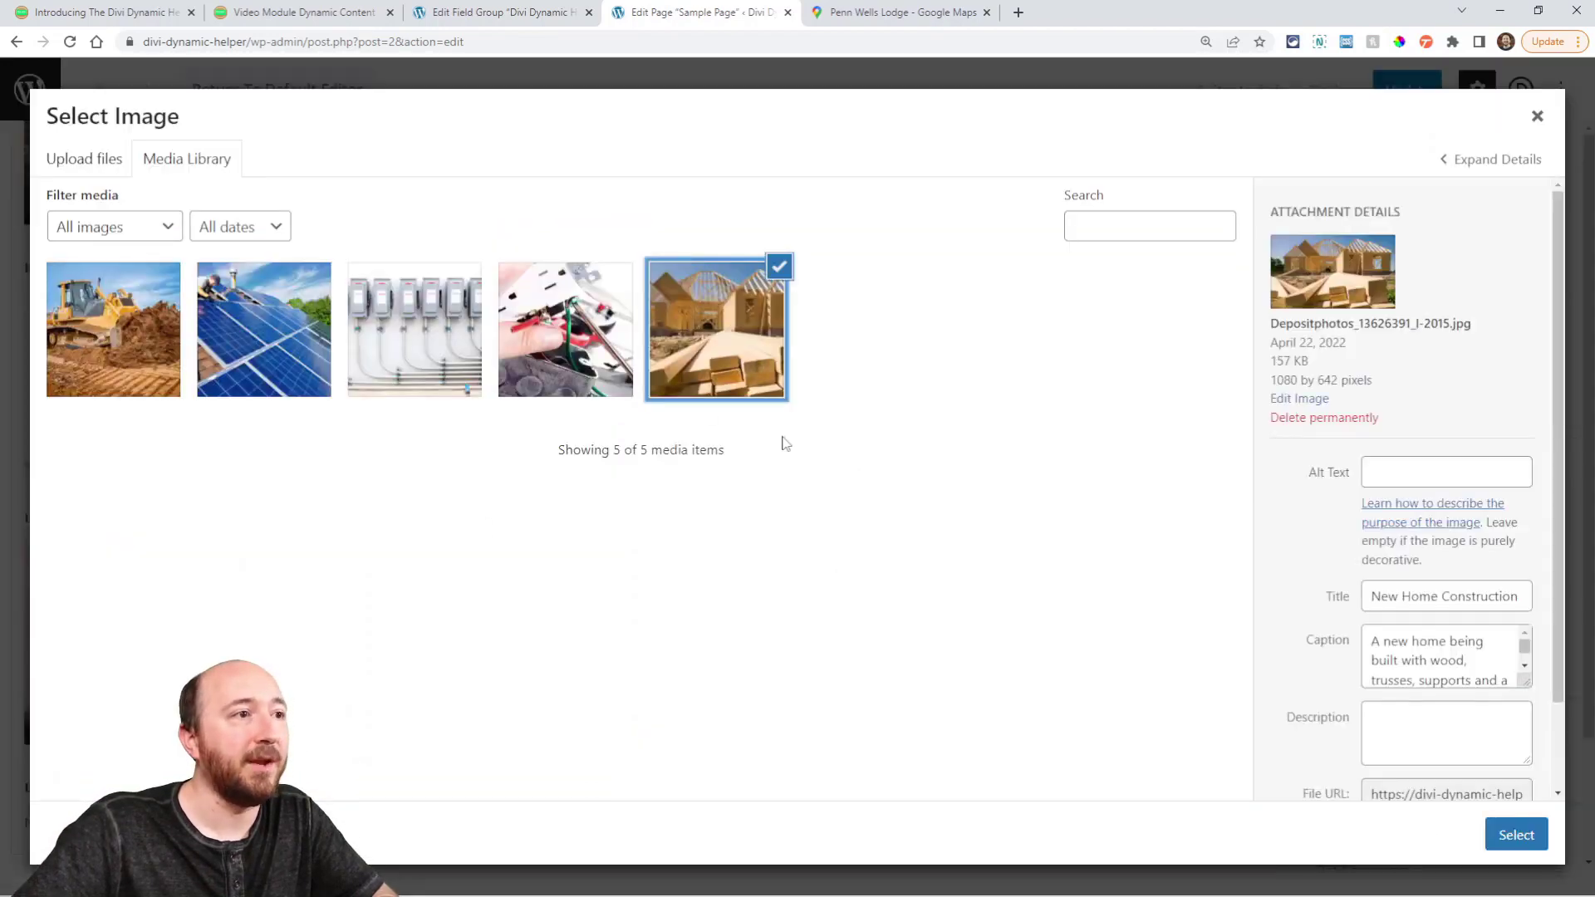
left_click(1514, 834)
scroll(802, 523, "up", 3)
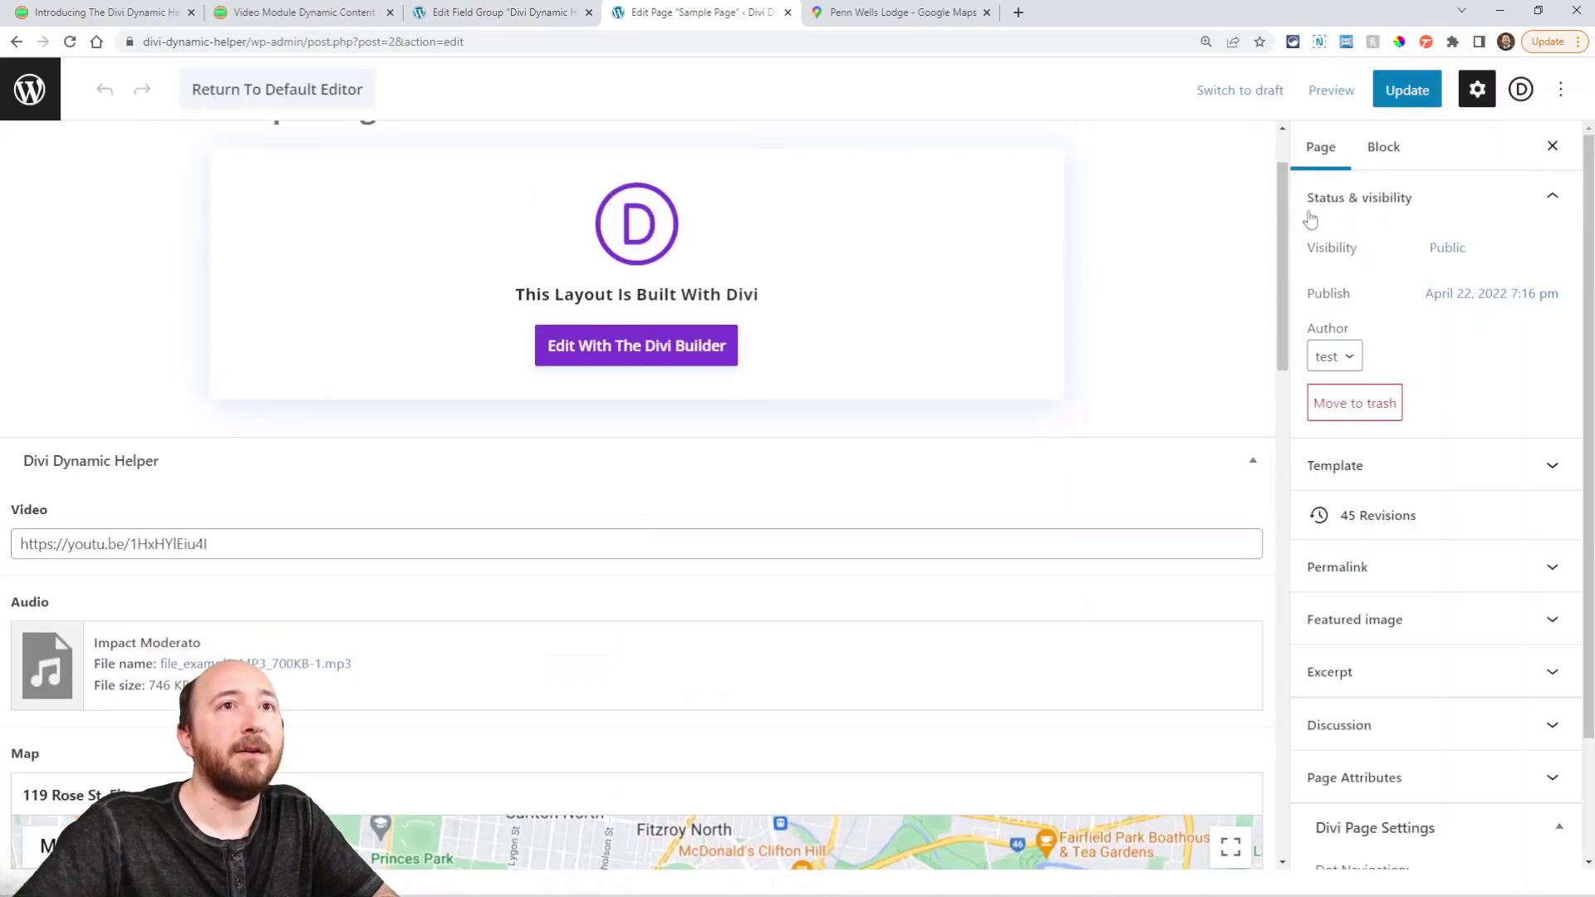
left_click(1399, 96)
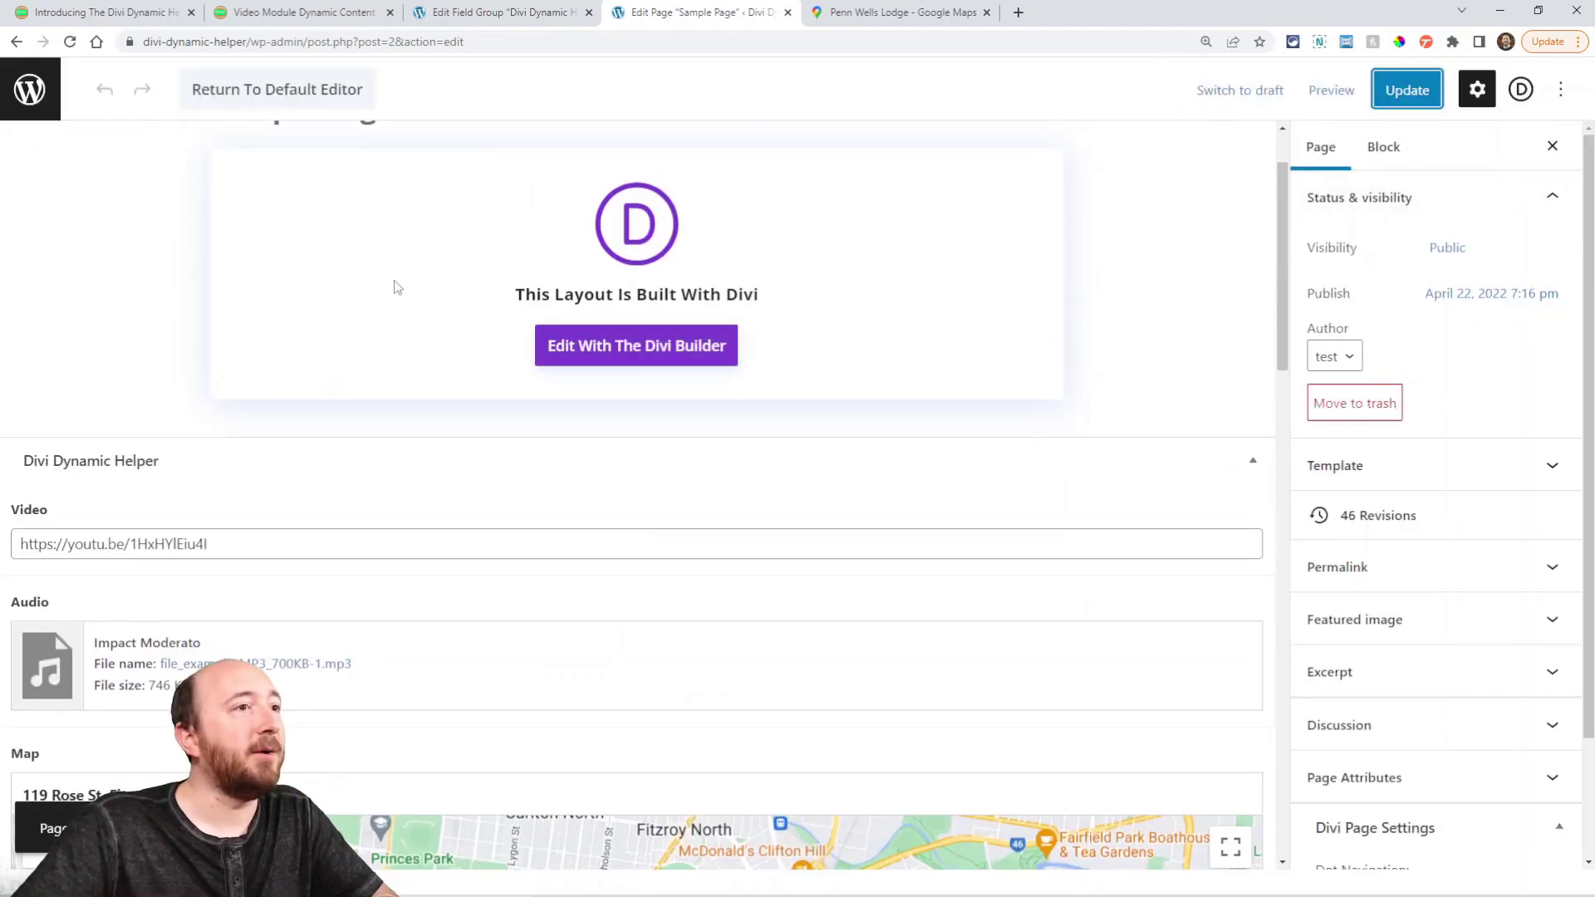
Step: In the Divi Builder, add a Video module whose URL comes dynamically from ACF Video
left_click(625, 345)
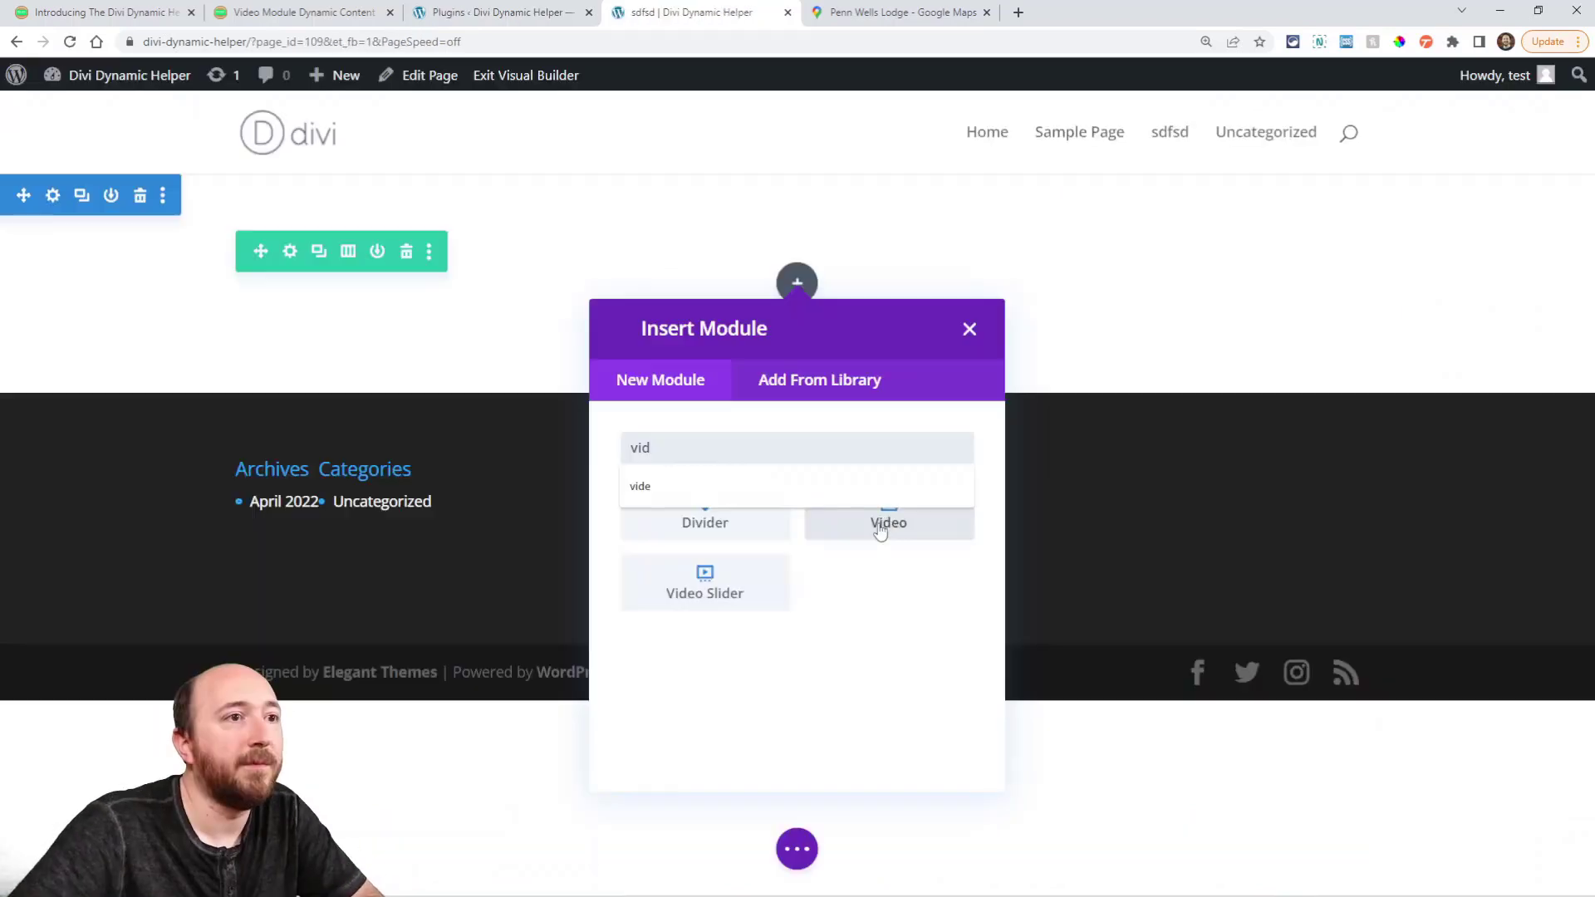
left_click(884, 523)
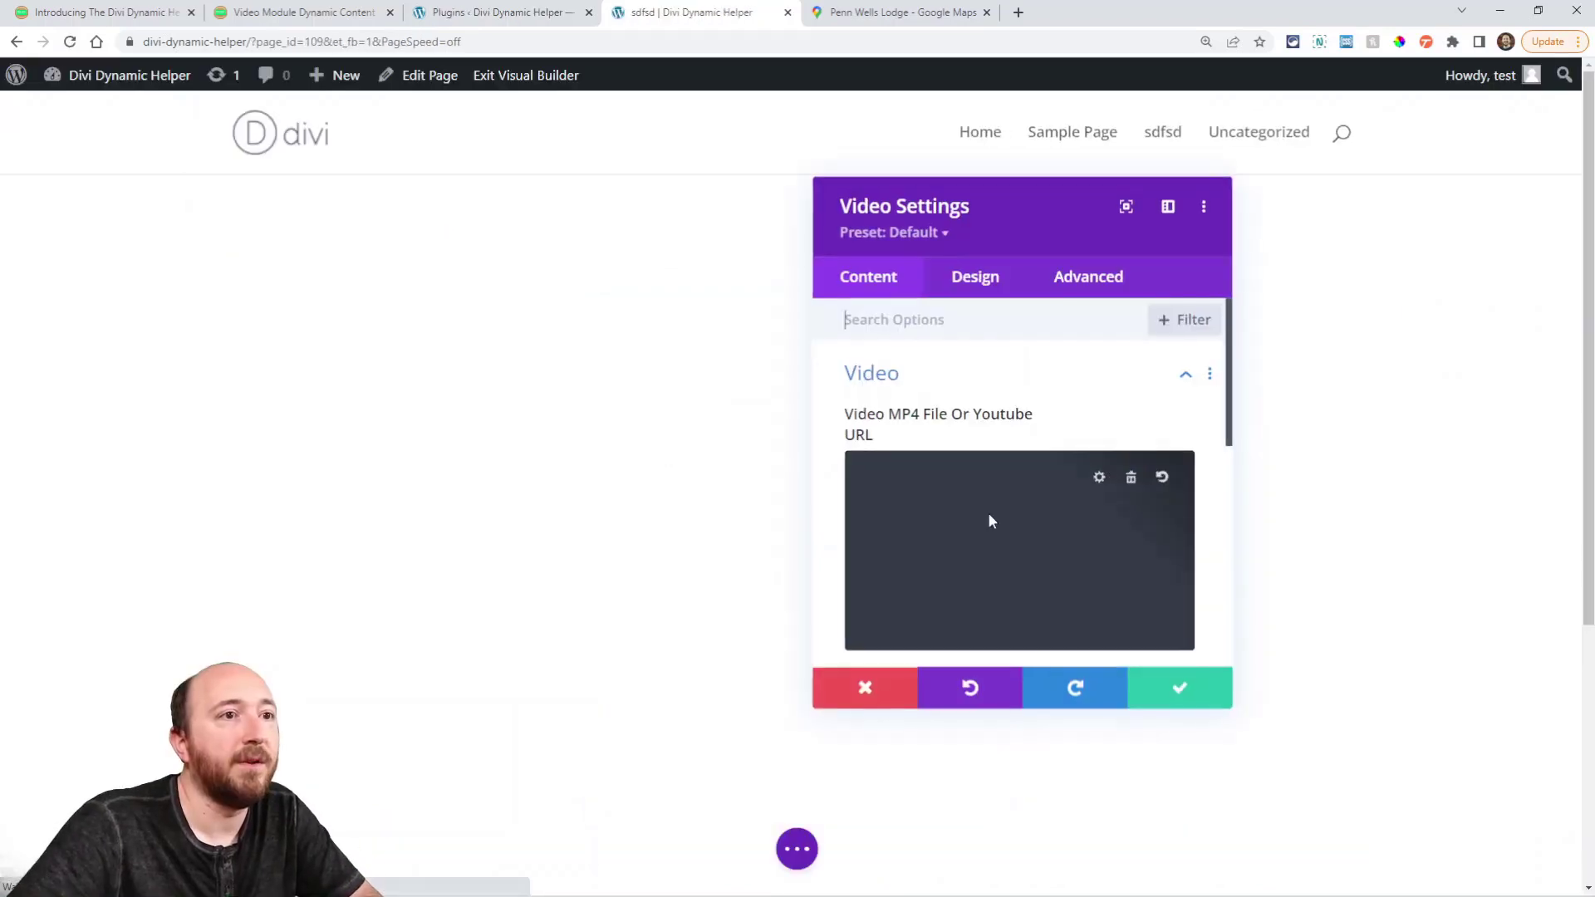
left_click(1130, 485)
left_click(1161, 470)
scroll(997, 531, "down", 3)
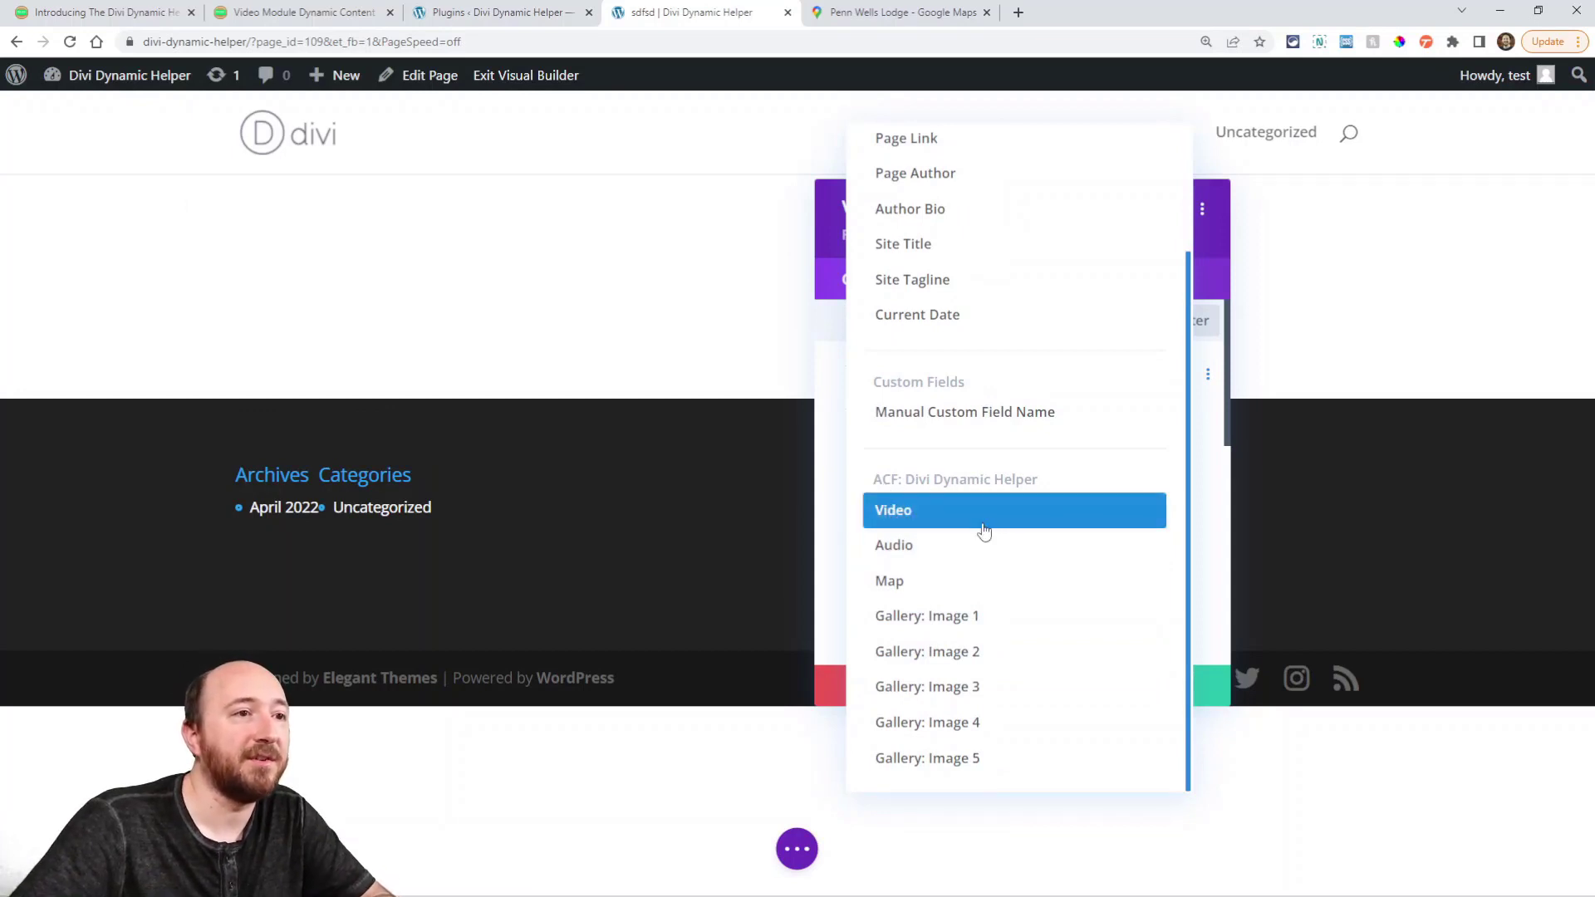
left_click(913, 522)
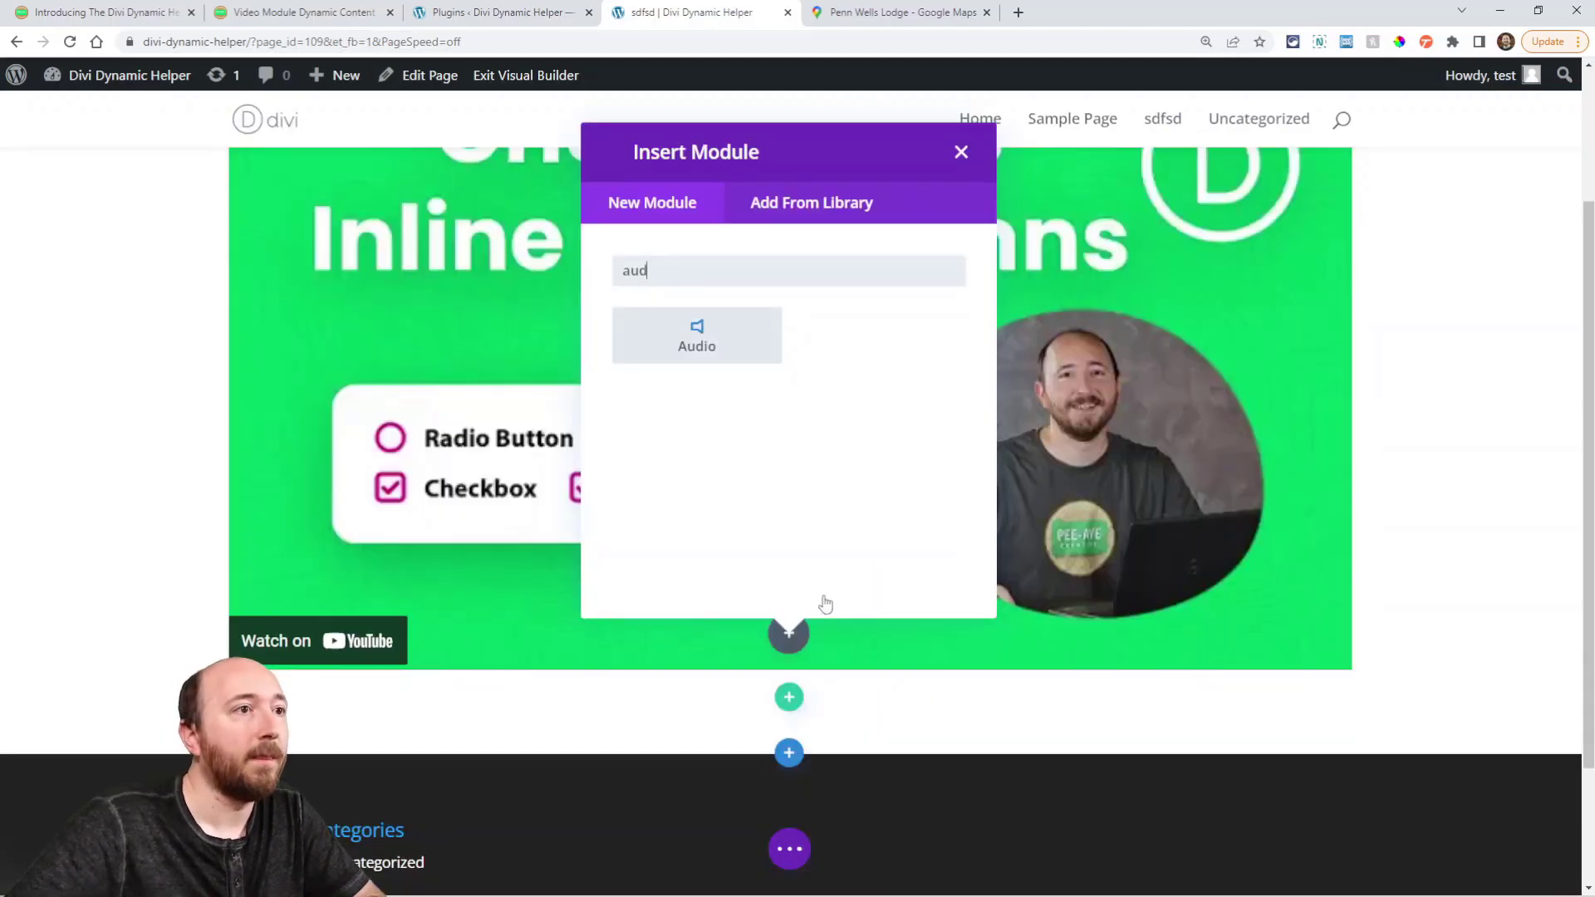
Step: Add an Audio module below it using the ACF Audio field as its file, and save
left_click(698, 341)
scroll(1004, 541, "down", 3)
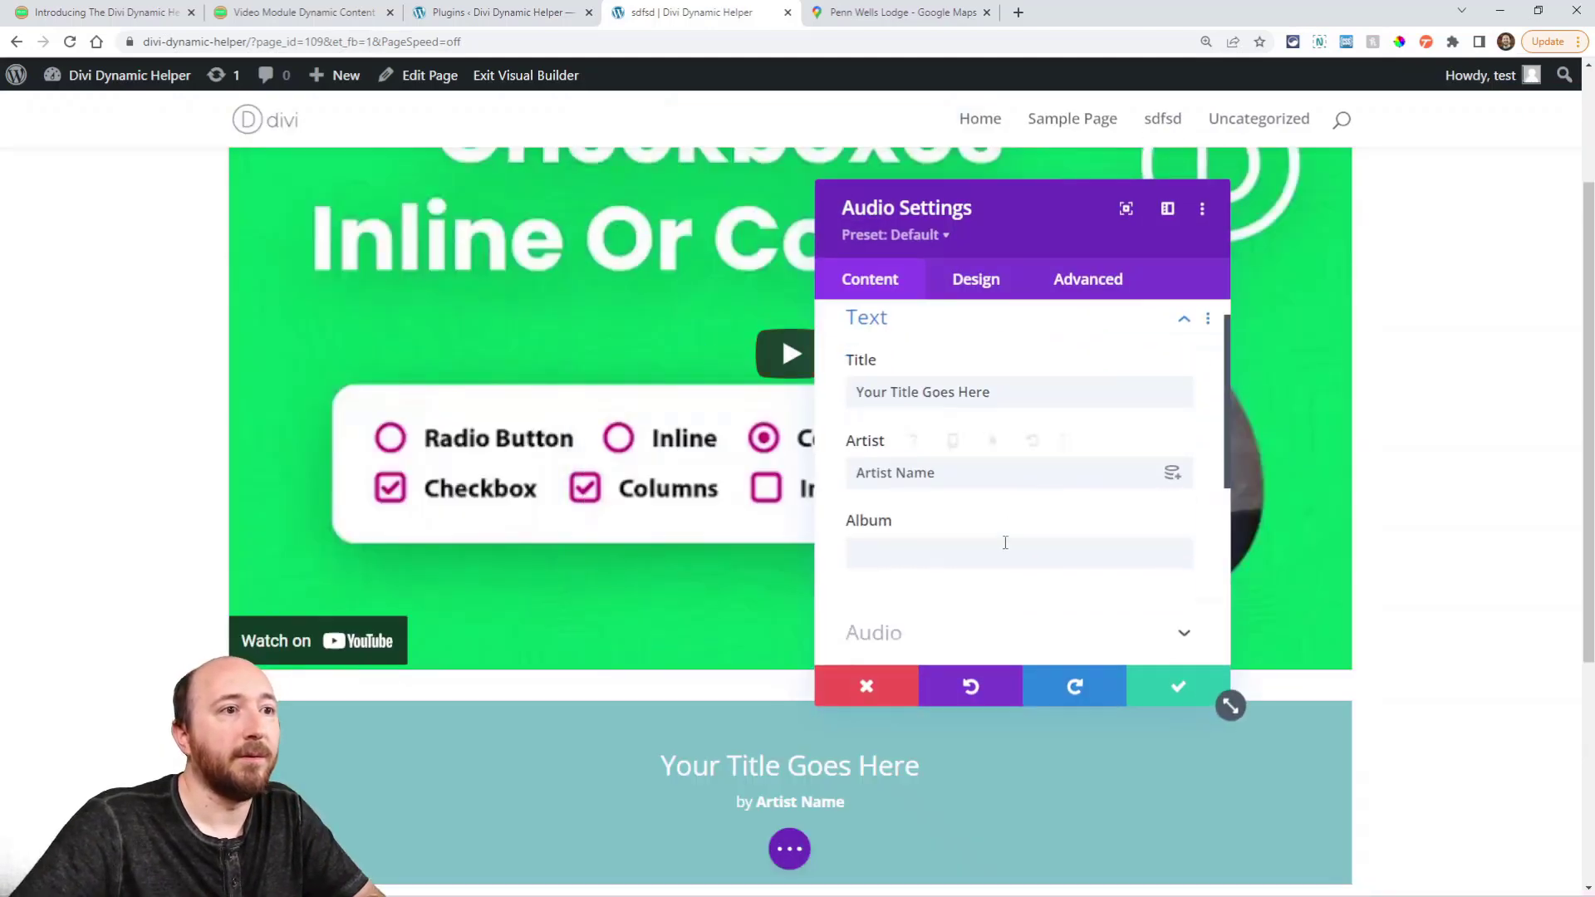
left_click(907, 440)
left_click(864, 412)
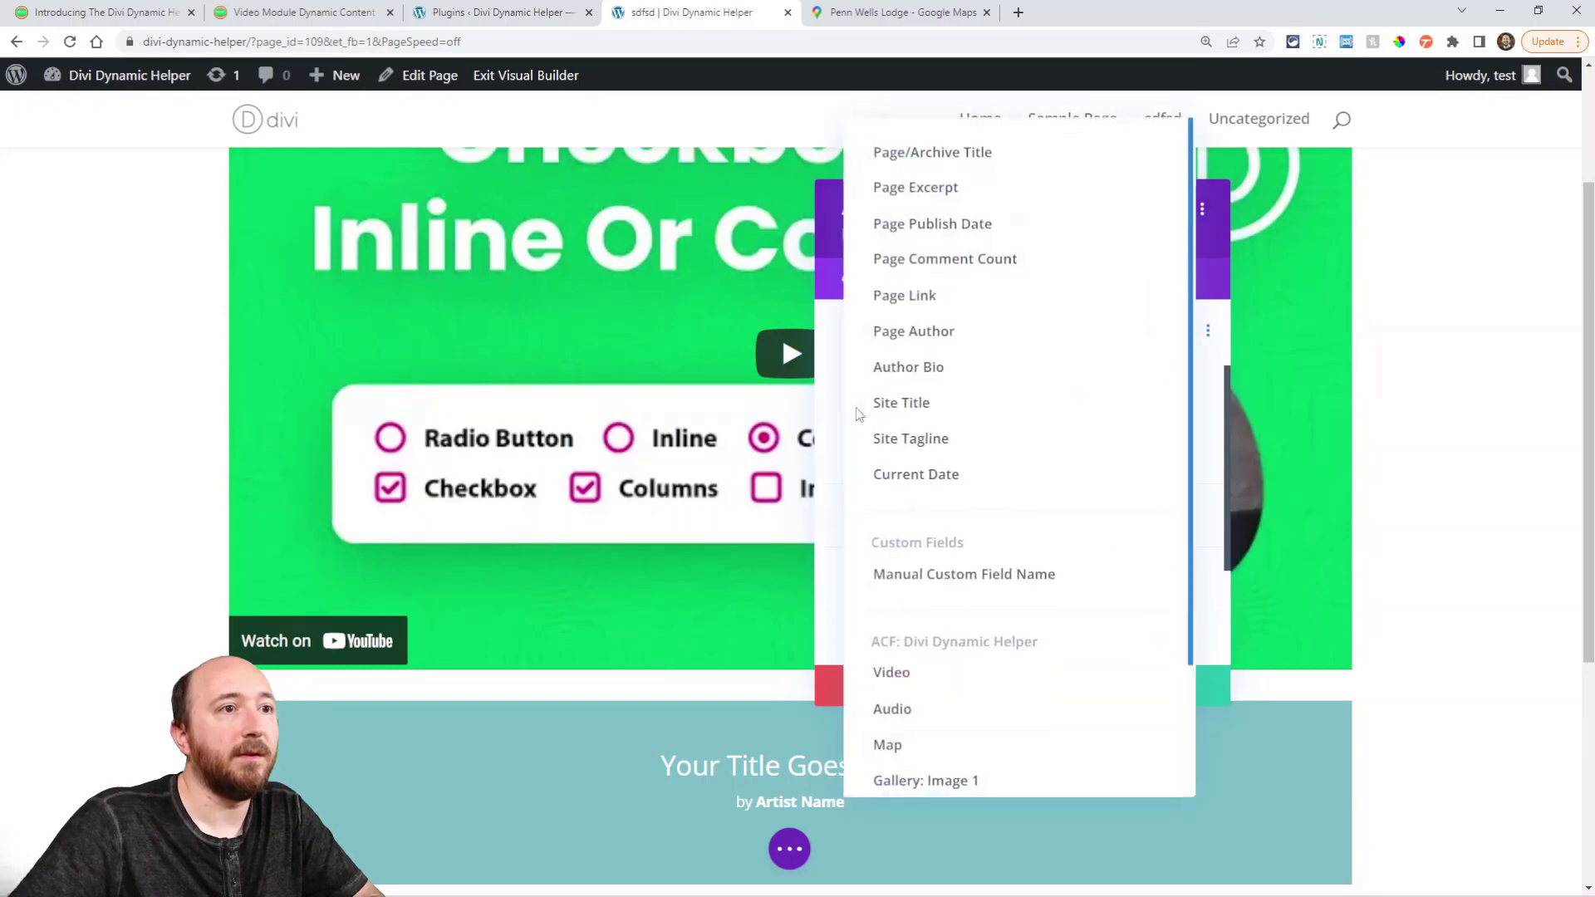
left_click(898, 706)
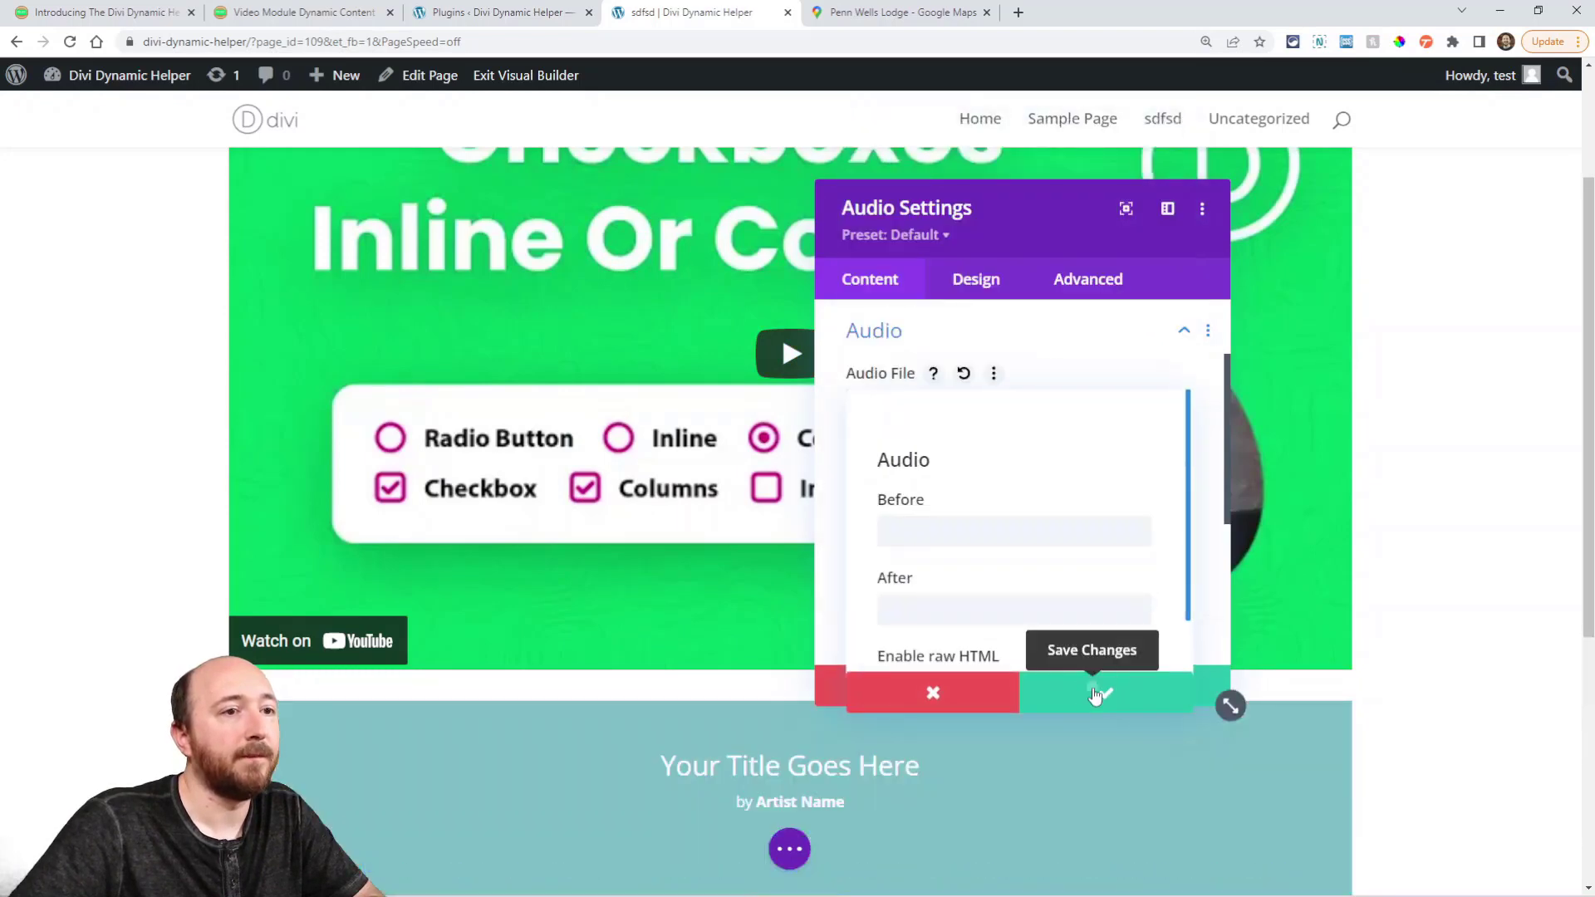
left_click(1179, 686)
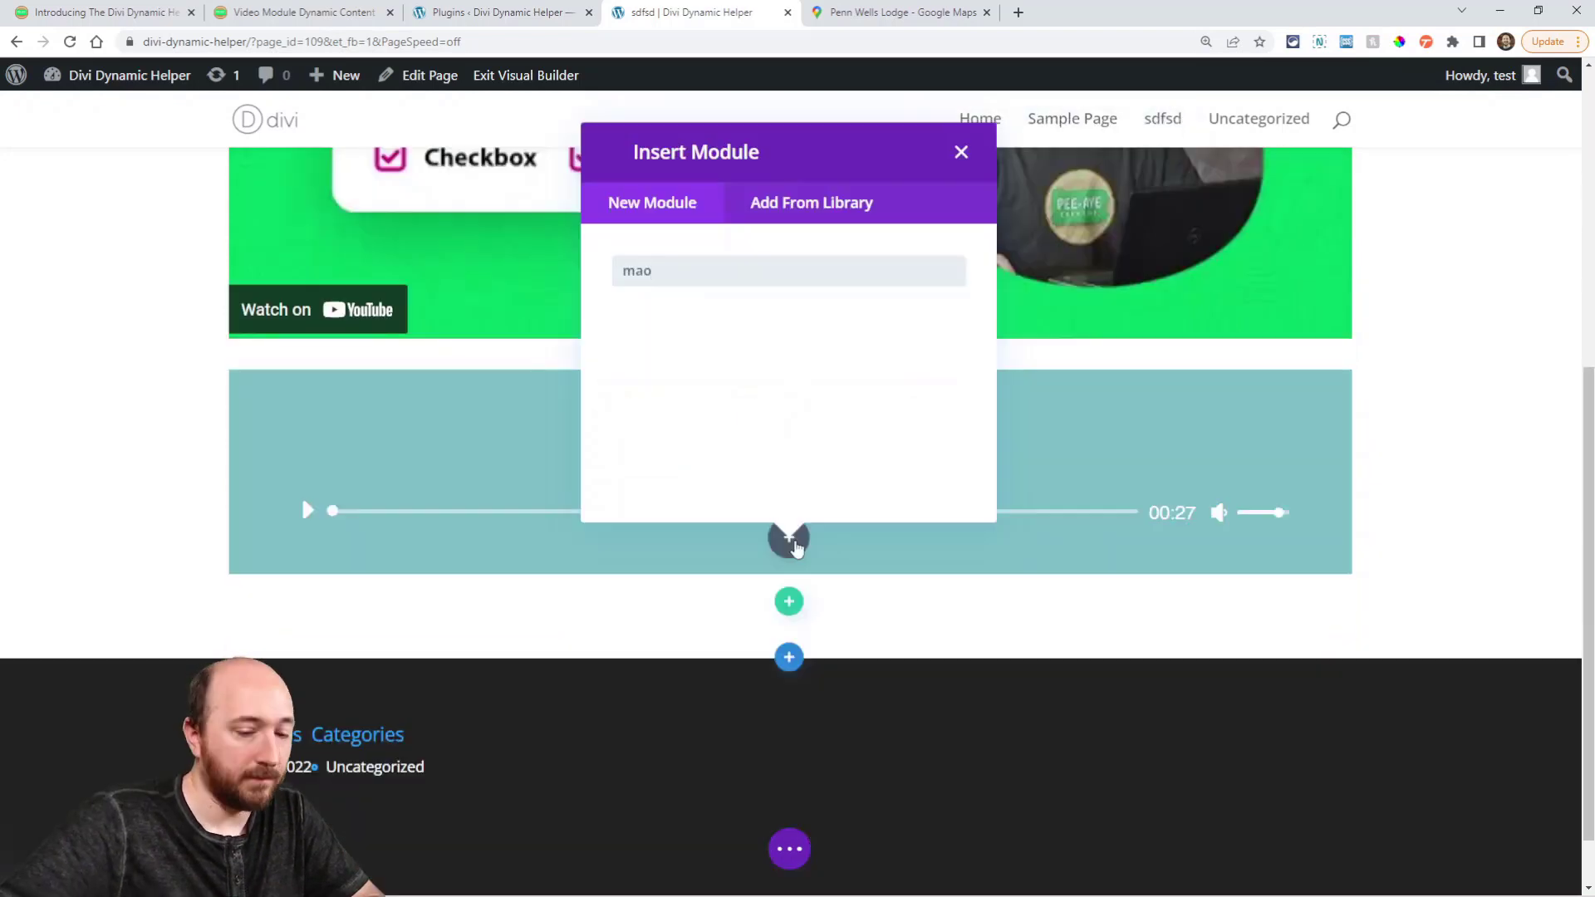
Step: Add a Map module with a new pin whose address comes from the ACF Map field
key("BackSpace")
type("p")
left_click(722, 357)
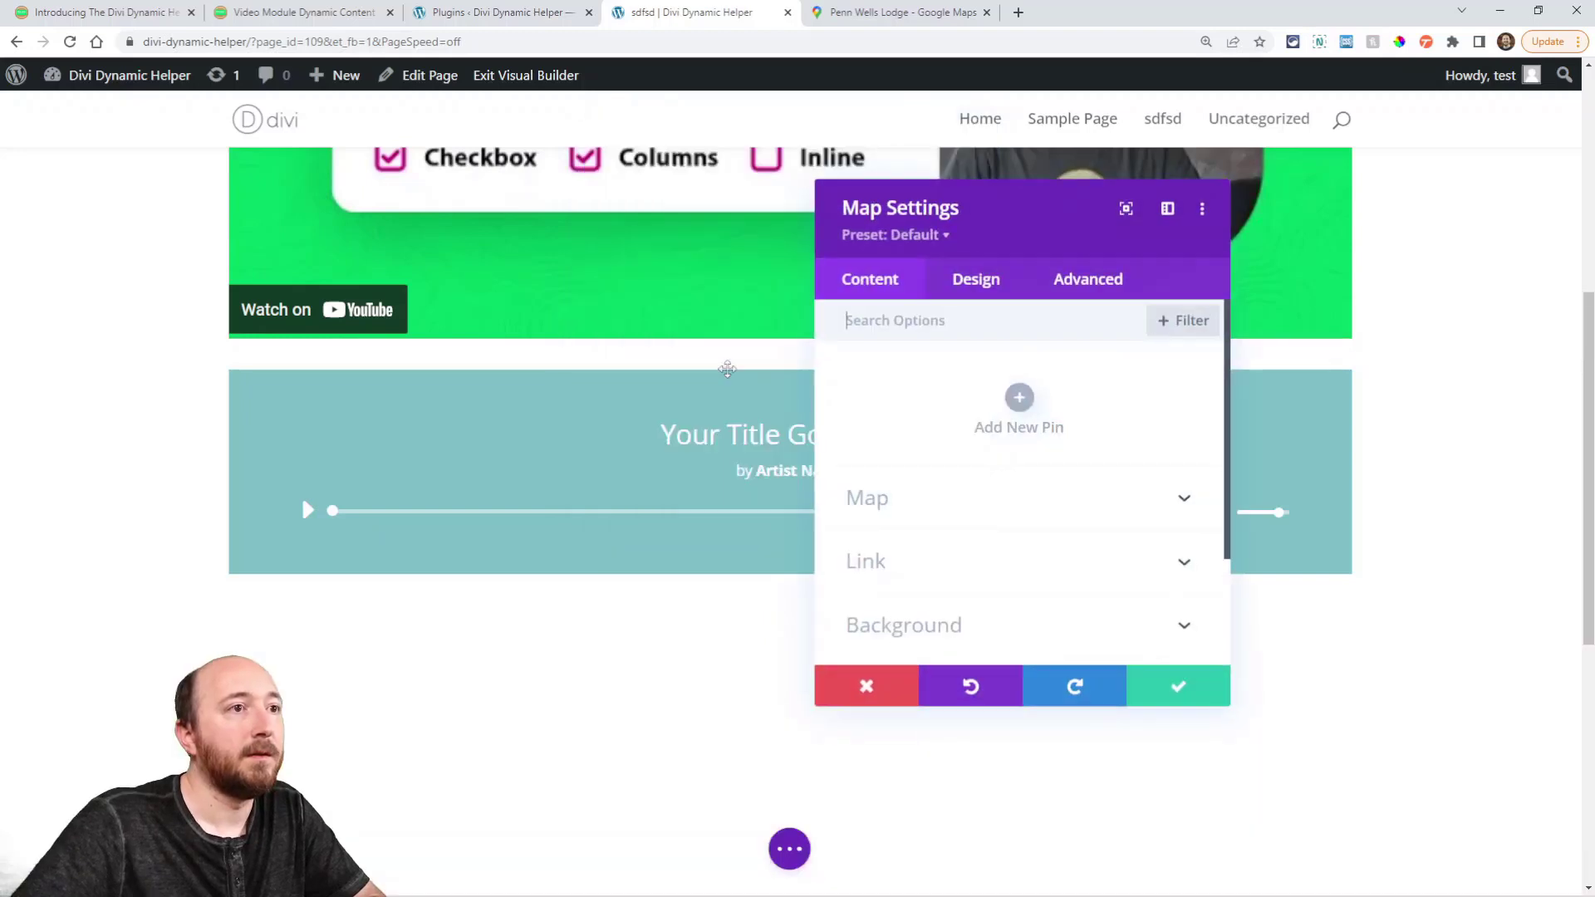
left_click(1019, 399)
scroll(1040, 495, "down", 2)
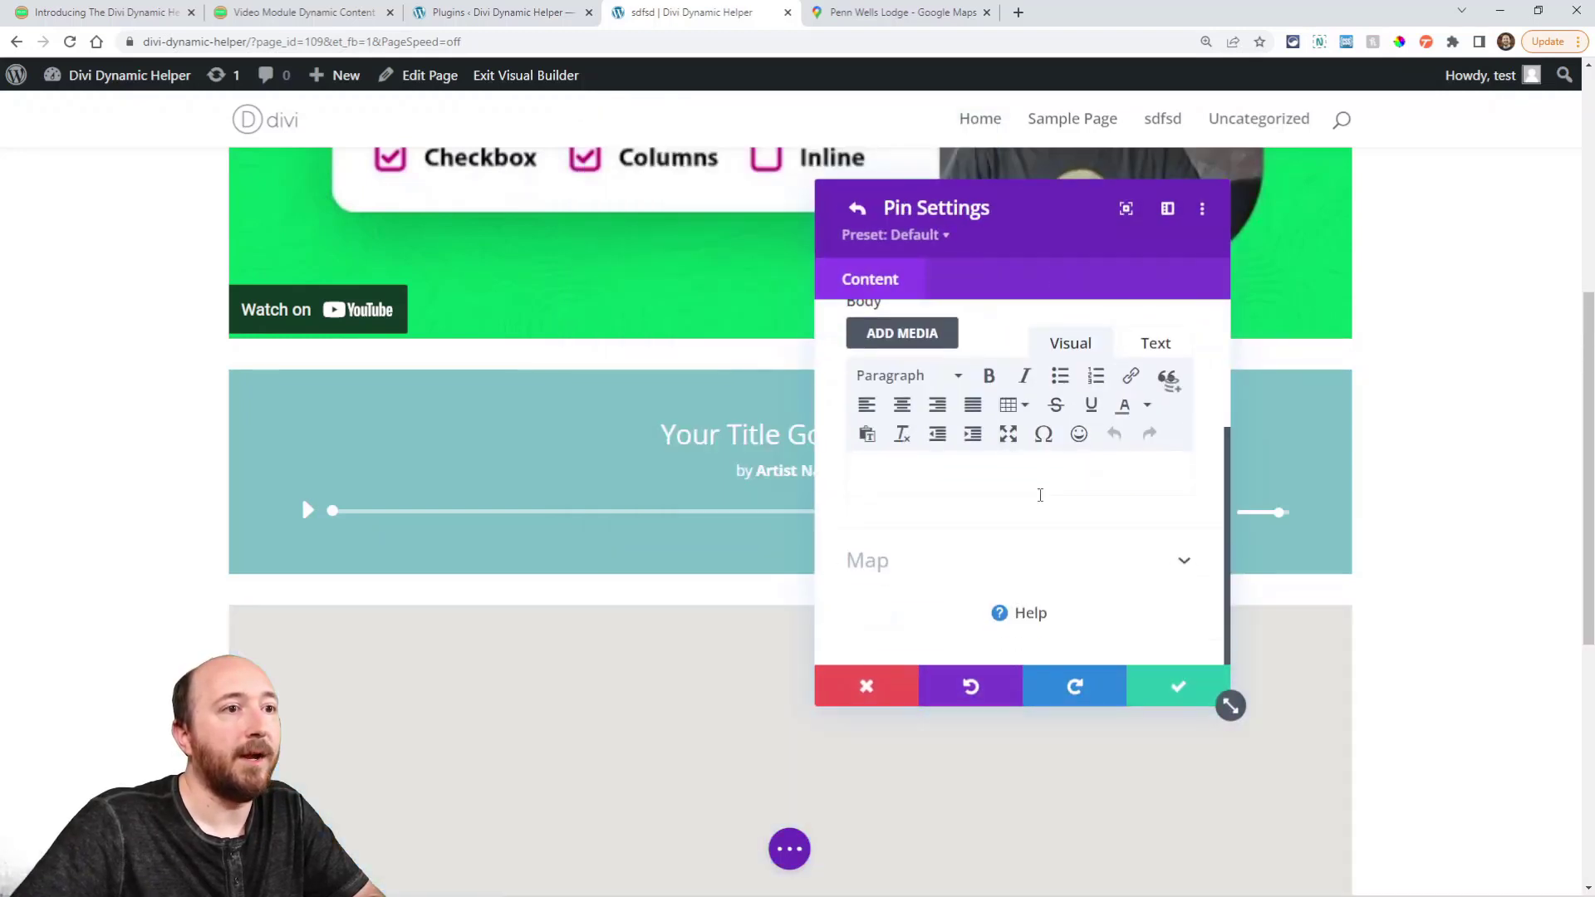
left_click(1145, 570)
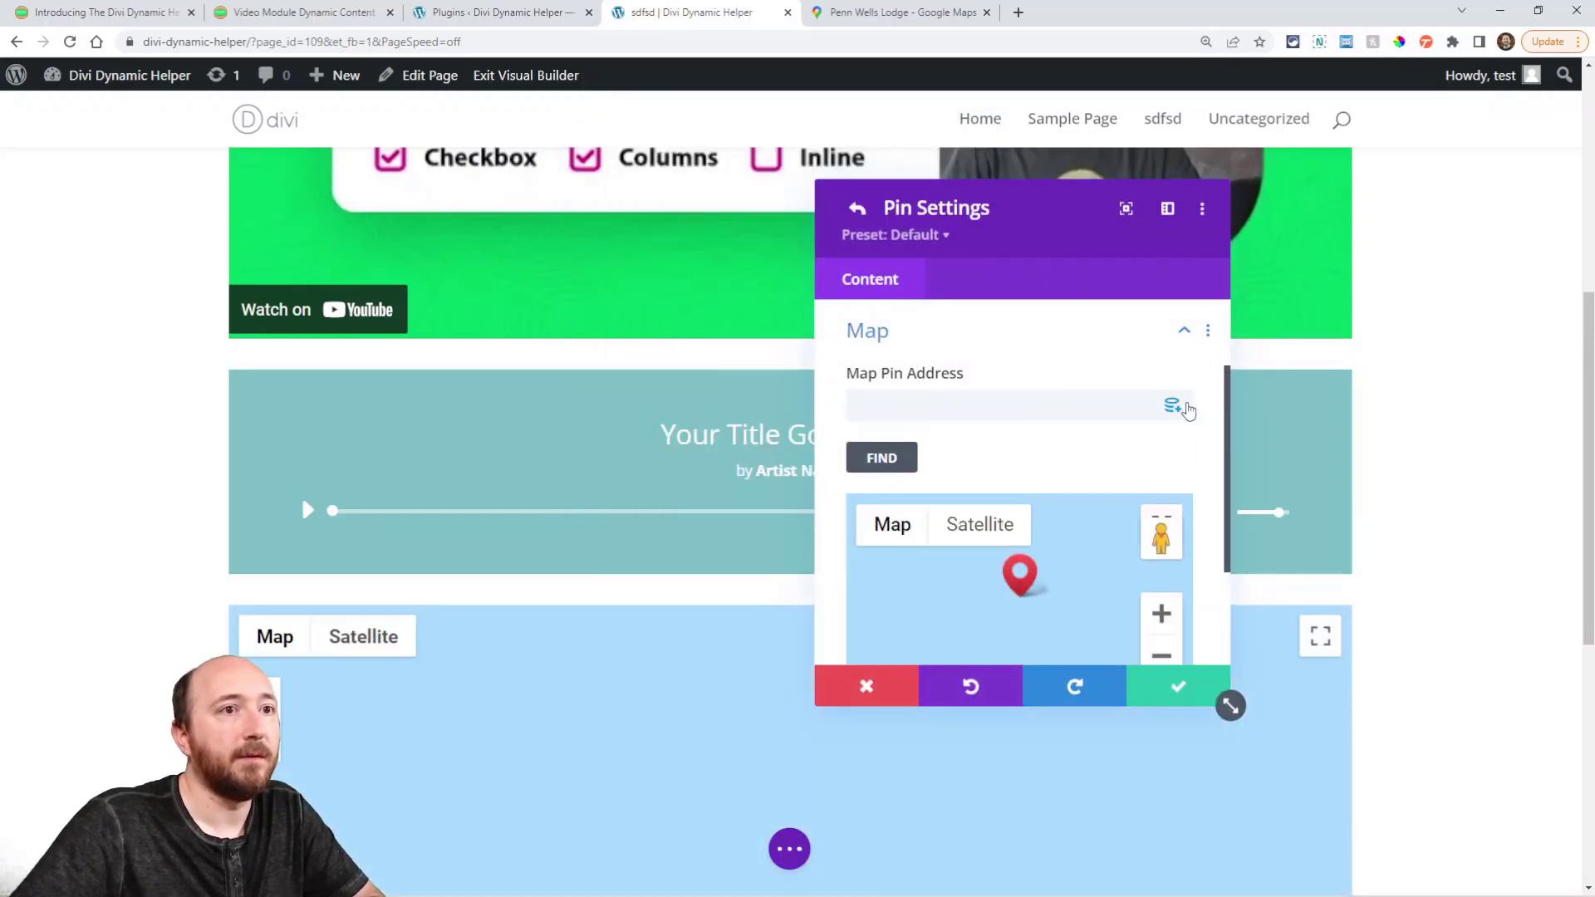
left_click(1175, 406)
left_click(912, 742)
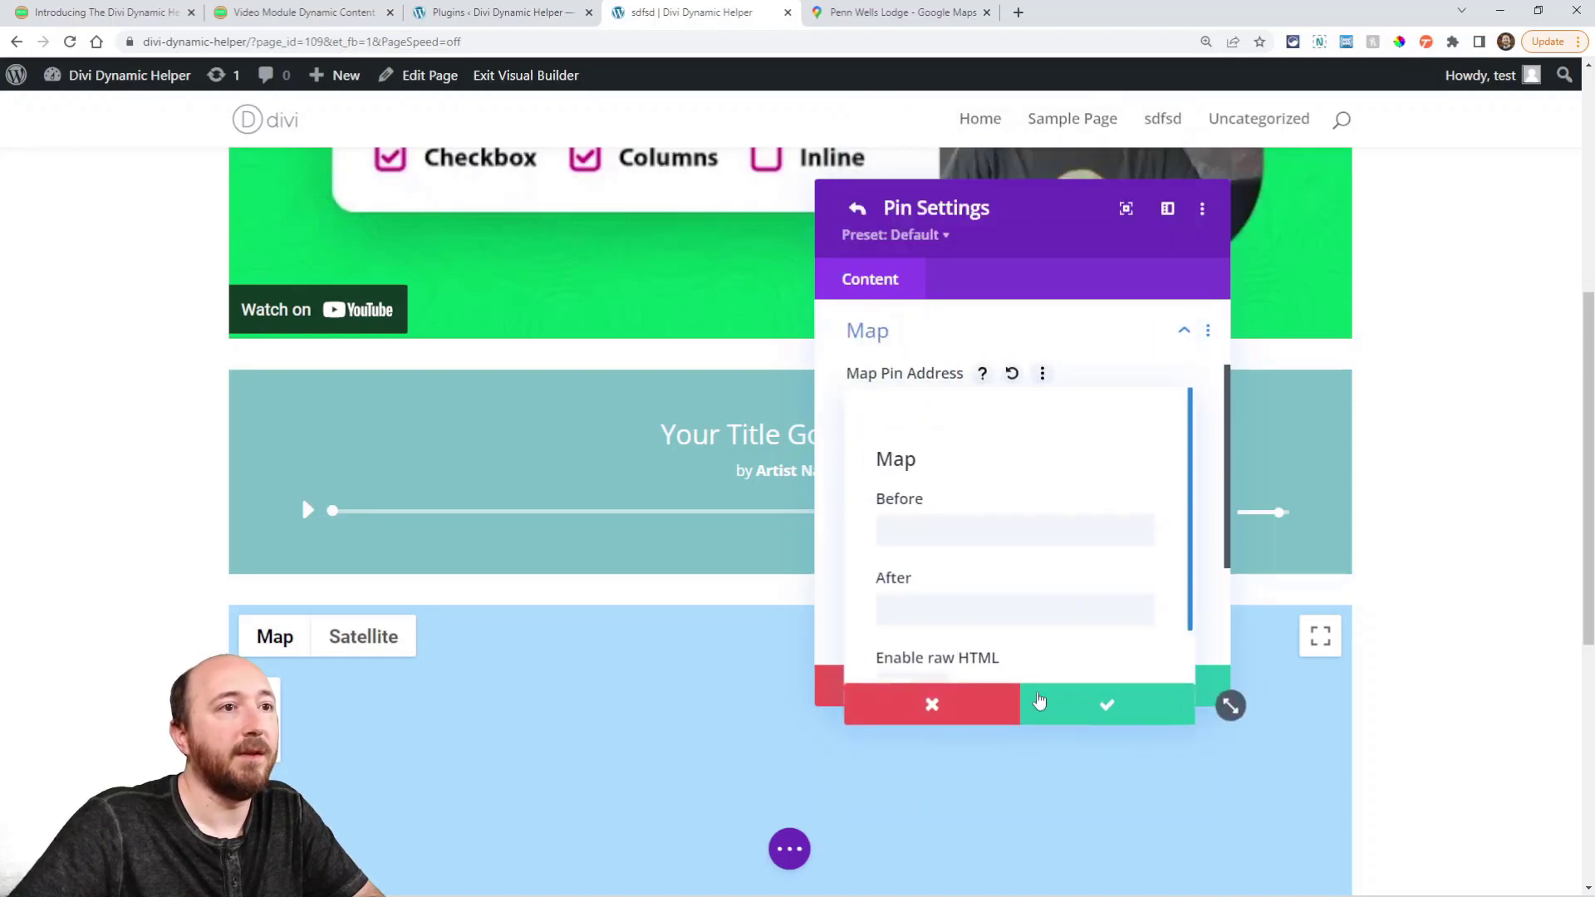
left_click(1117, 705)
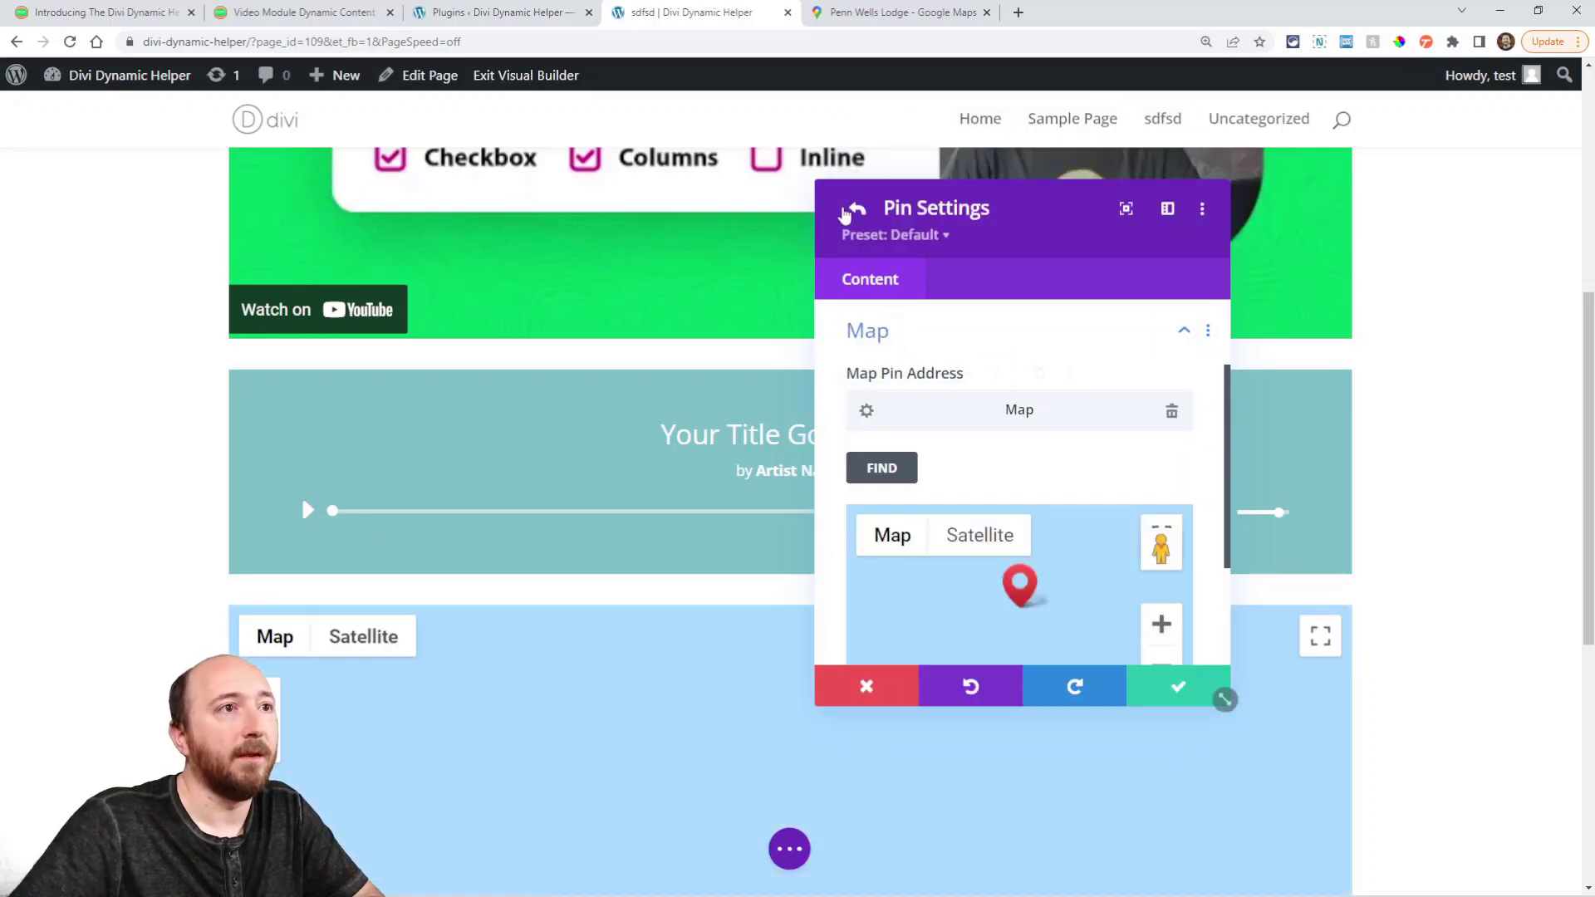
Step: Set the Map Center Address to the ACF Map field as well and save the module
left_click(1196, 686)
scroll(1021, 517, "down", 3)
scroll(1020, 517, "up", 3)
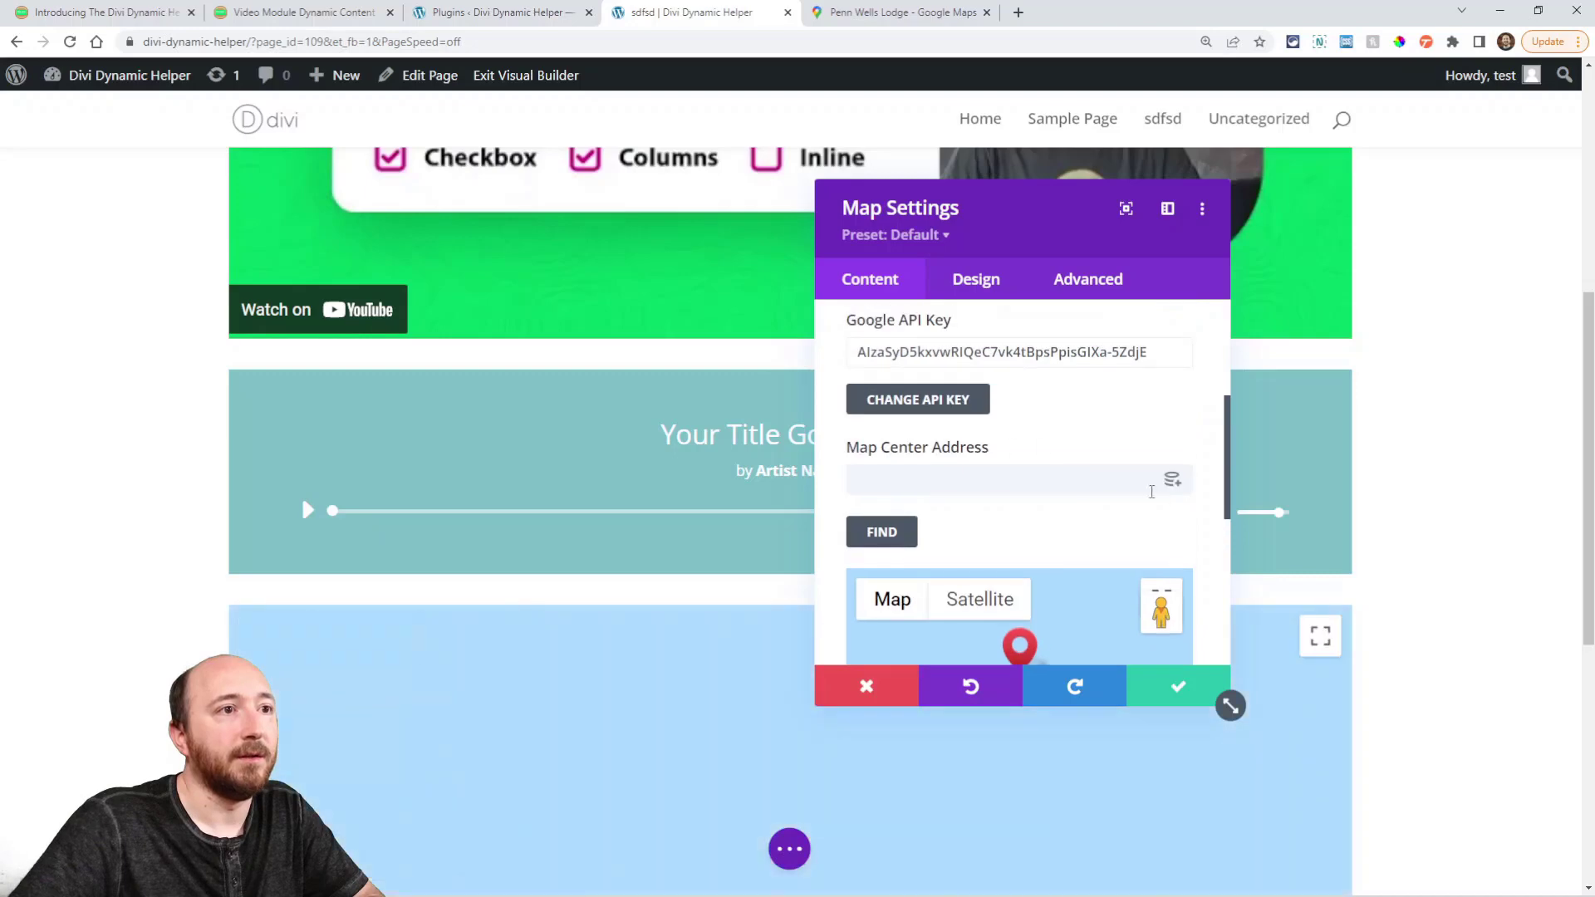
left_click(1163, 486)
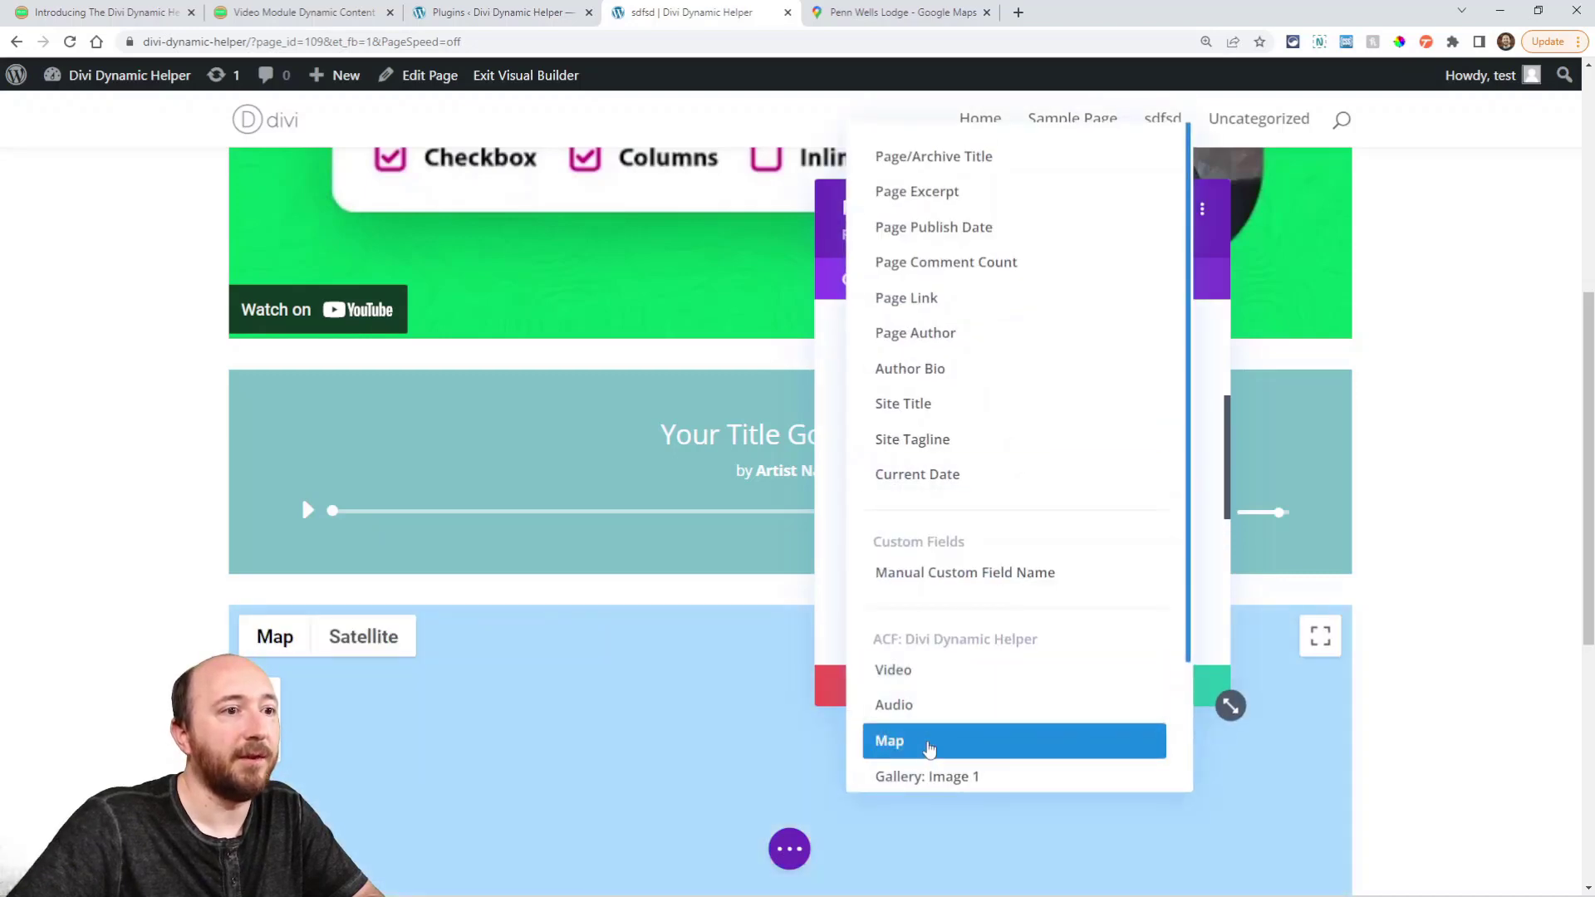
left_click(931, 740)
left_click(1106, 778)
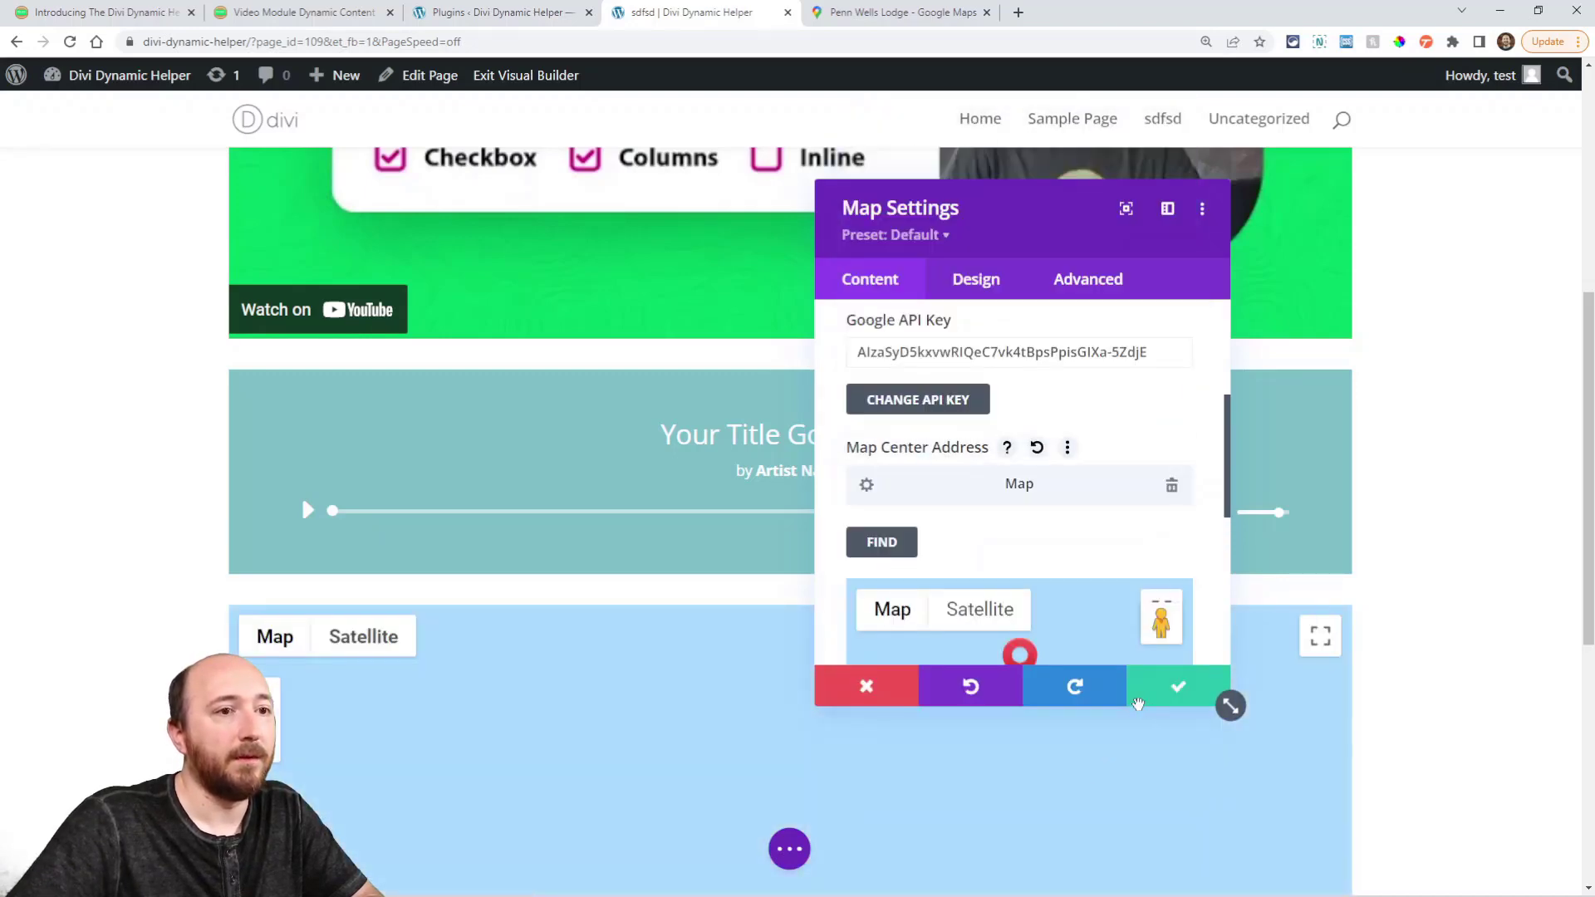
left_click(1163, 690)
scroll(773, 469, "down", 6)
Step: Add a Gallery module below the map with images from the dynamic Gallery: Image 1 field
left_click(788, 528)
type("gall")
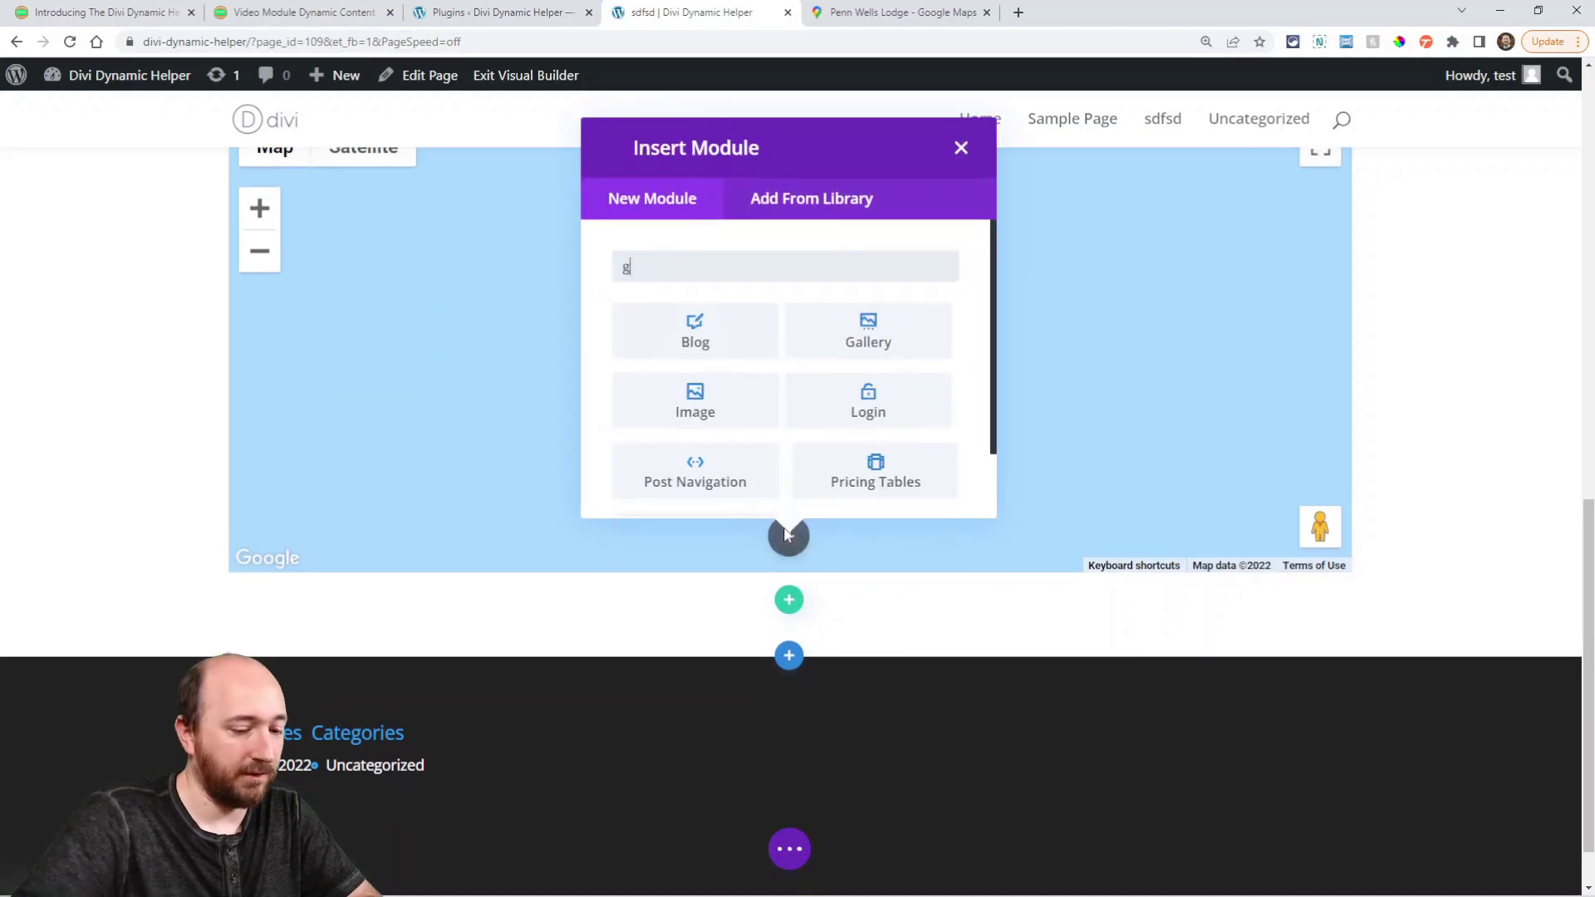
left_click(698, 344)
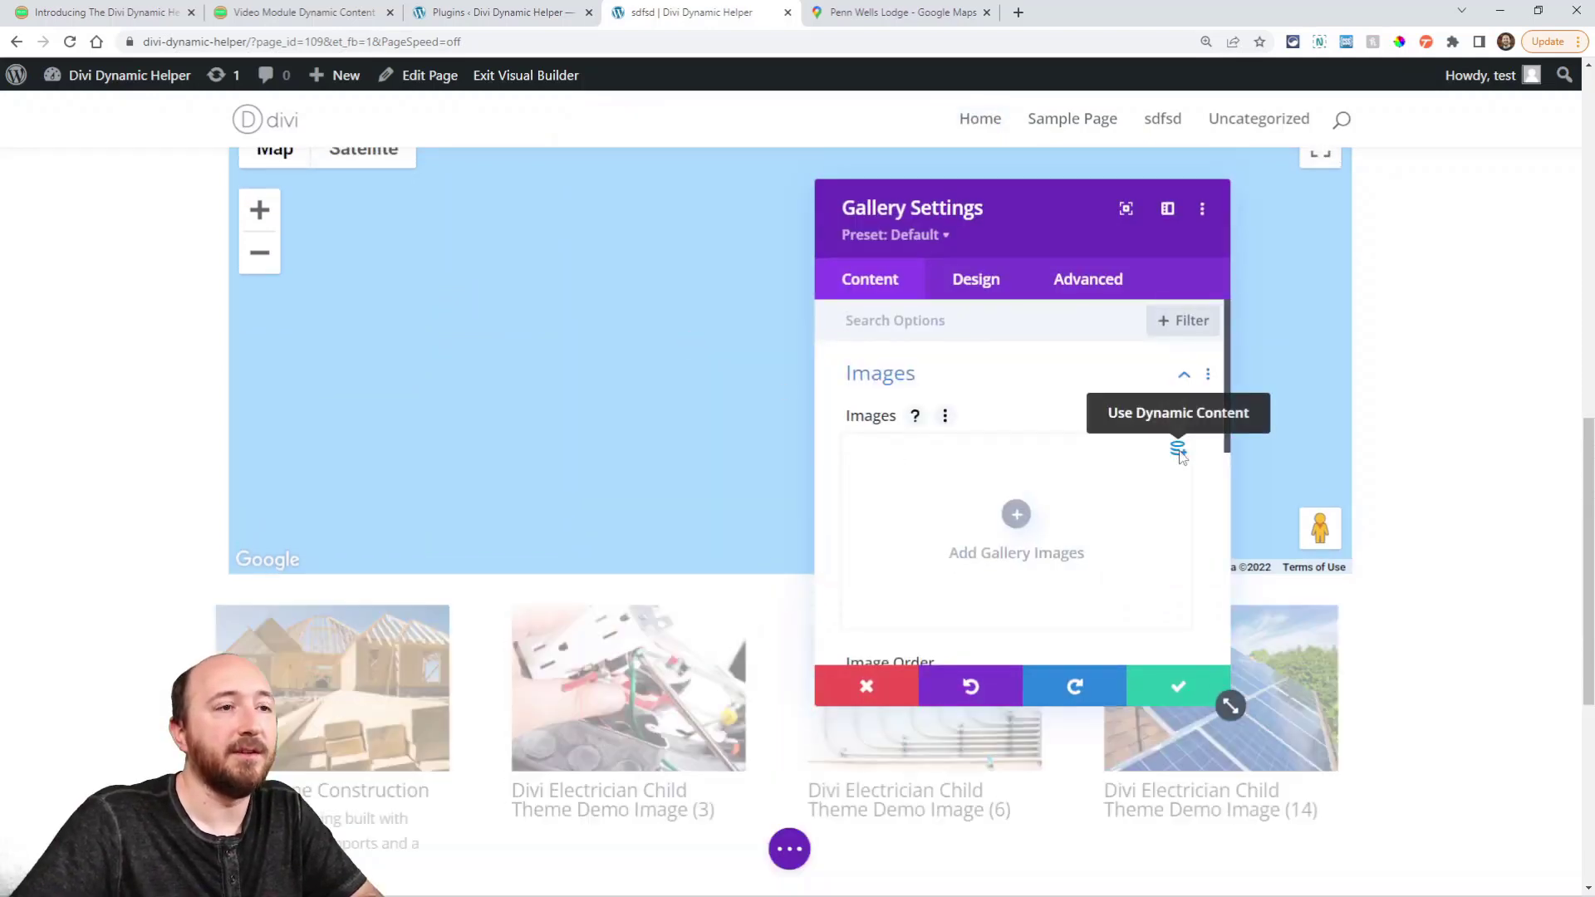
left_click(1180, 453)
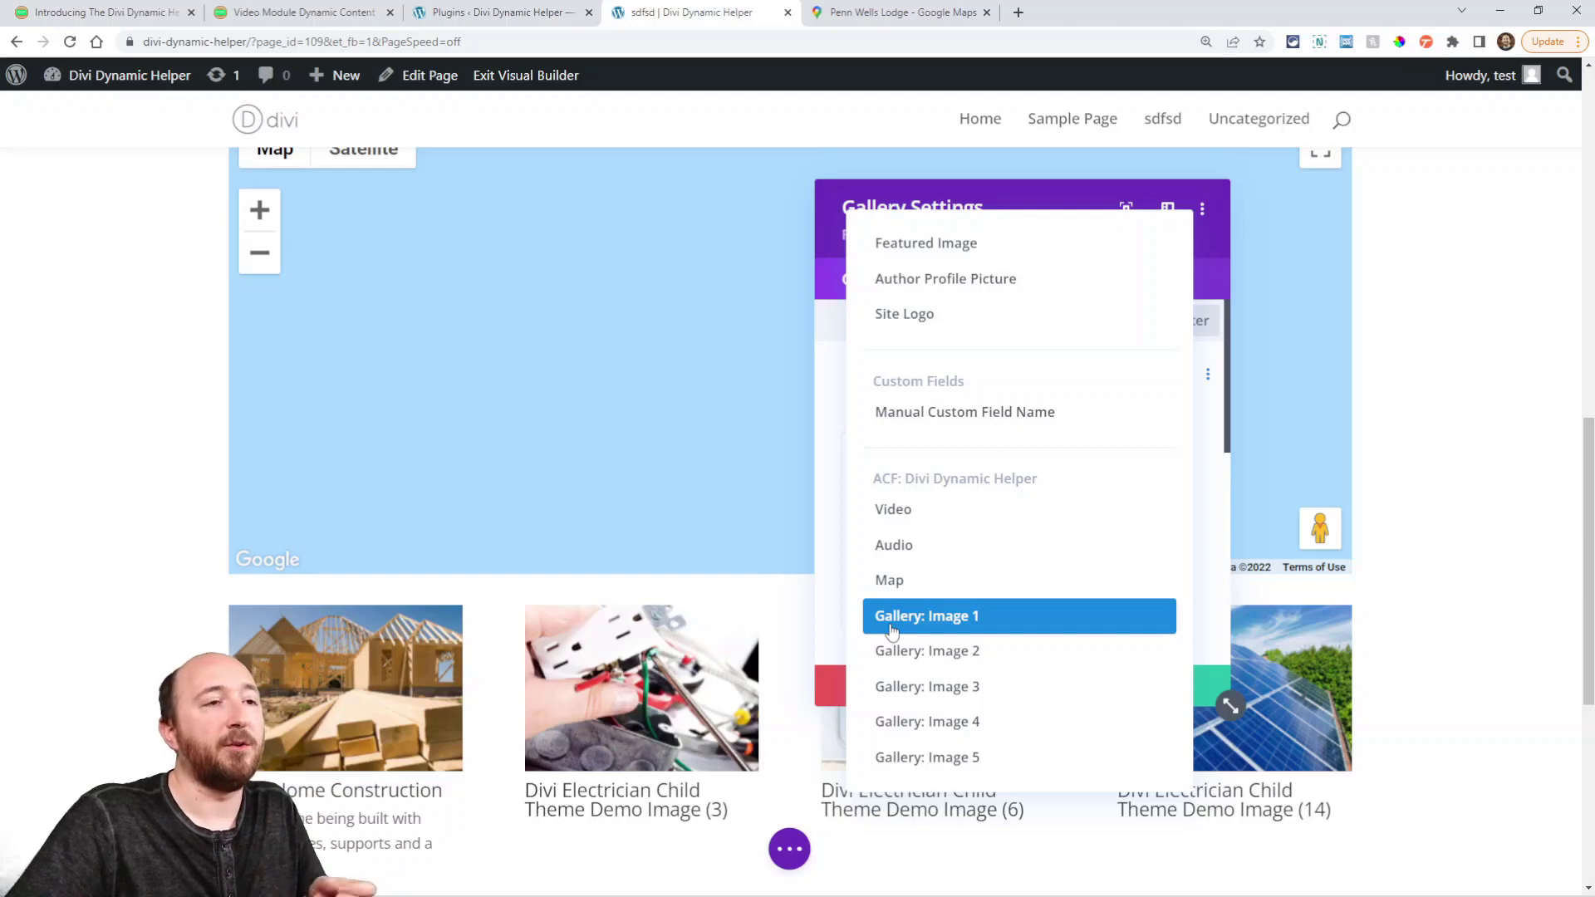
left_click(956, 627)
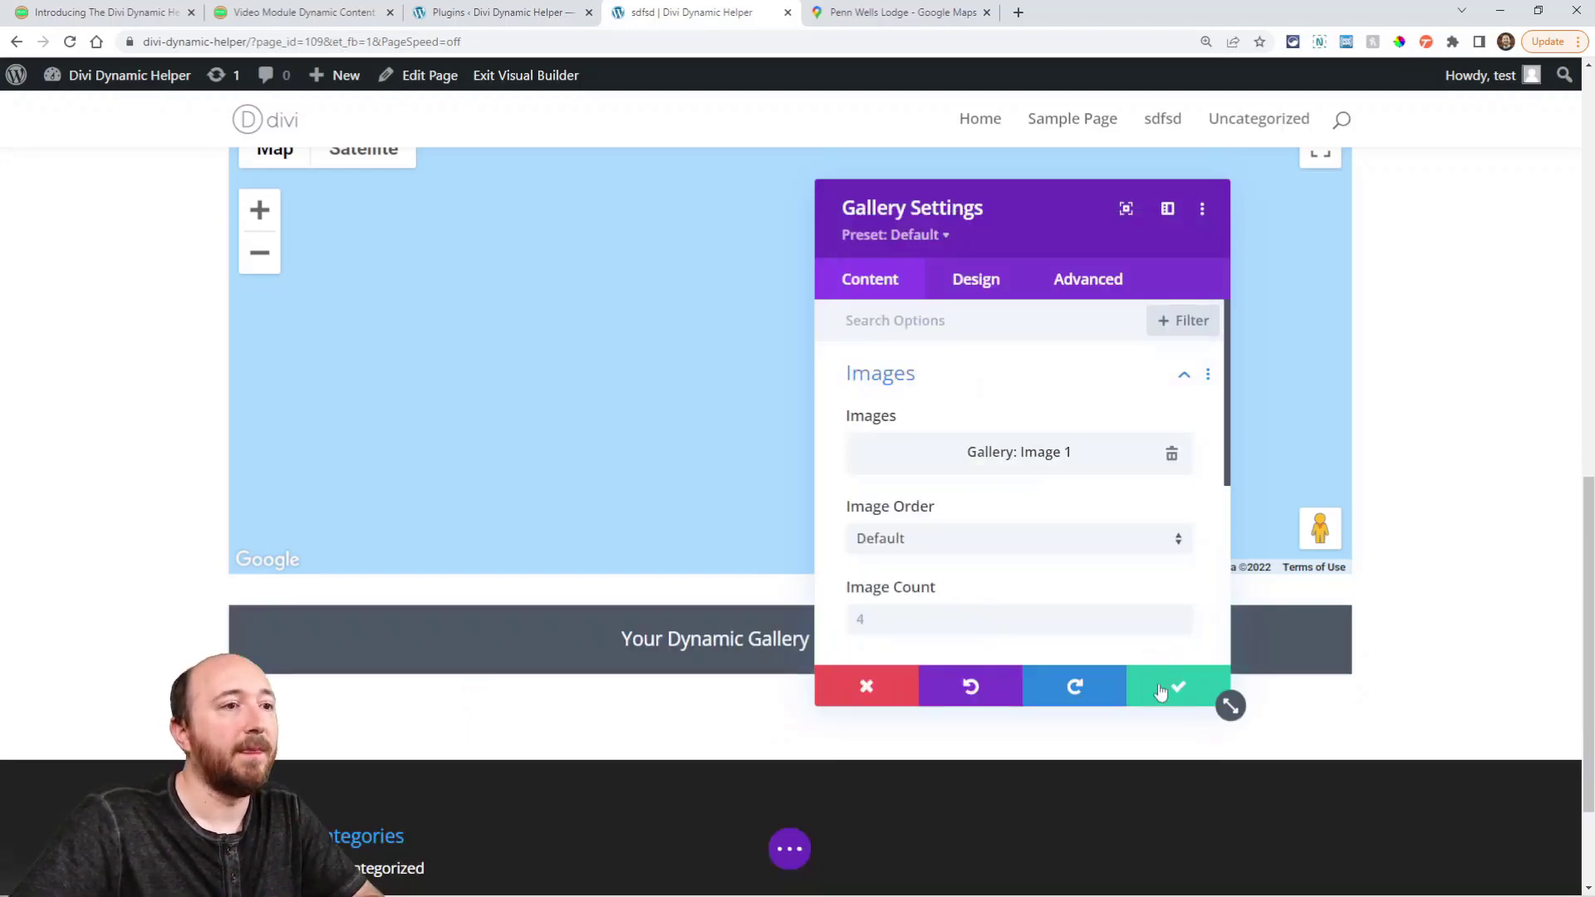
left_click(1174, 683)
Step: Exit the Visual Builder to view the live page, then return to the announcement post
left_click(789, 849)
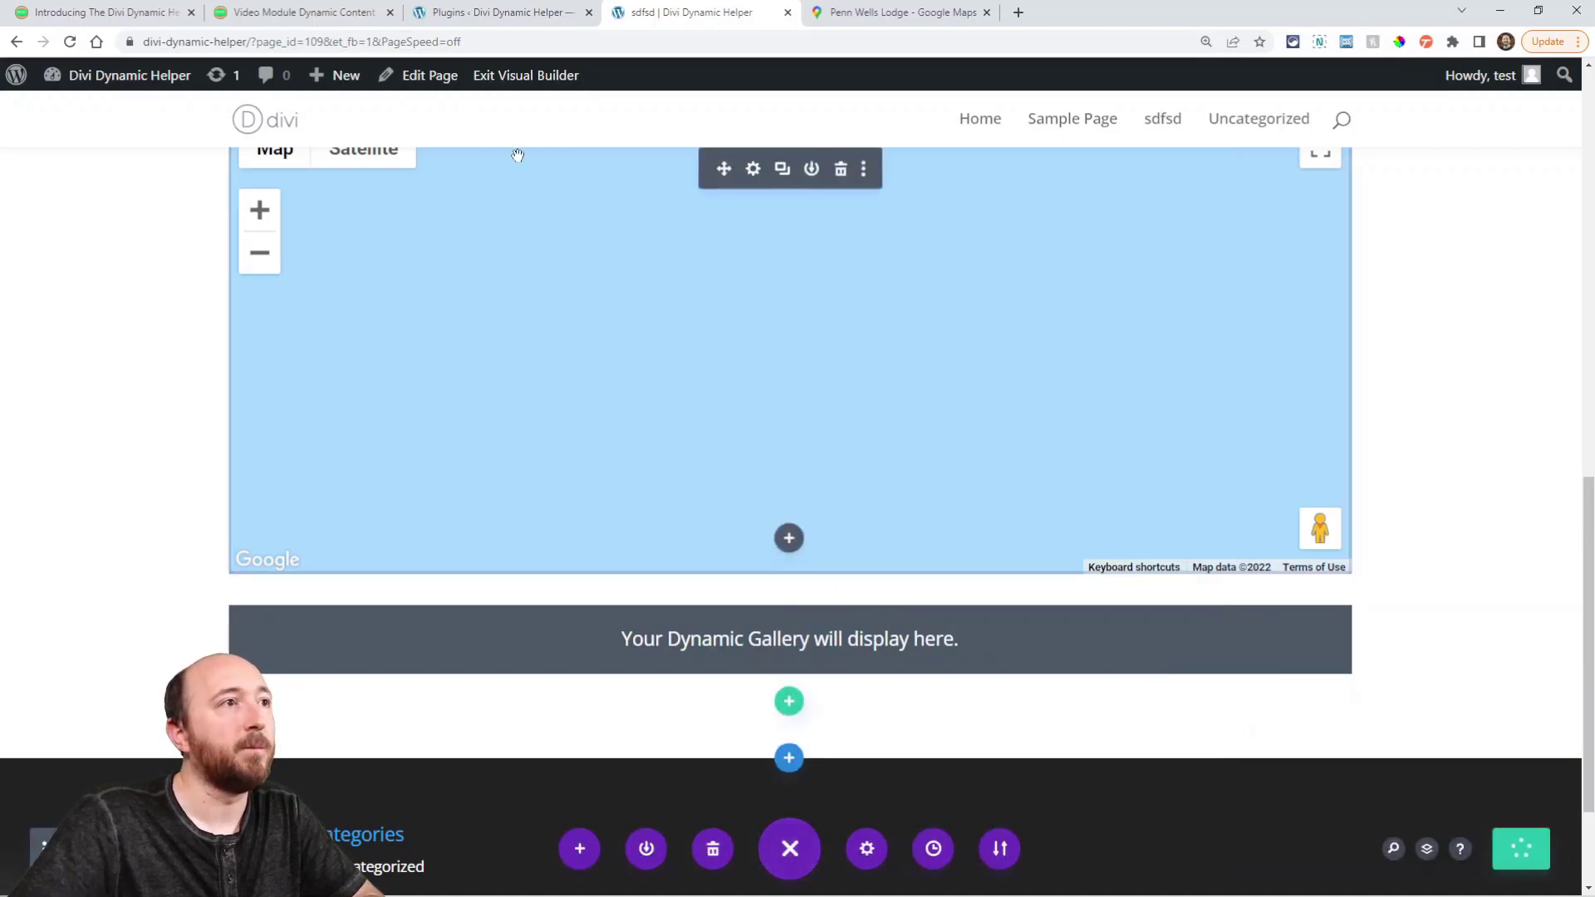
left_click(526, 74)
scroll(158, 310, "down", 5)
scroll(141, 310, "down", 12)
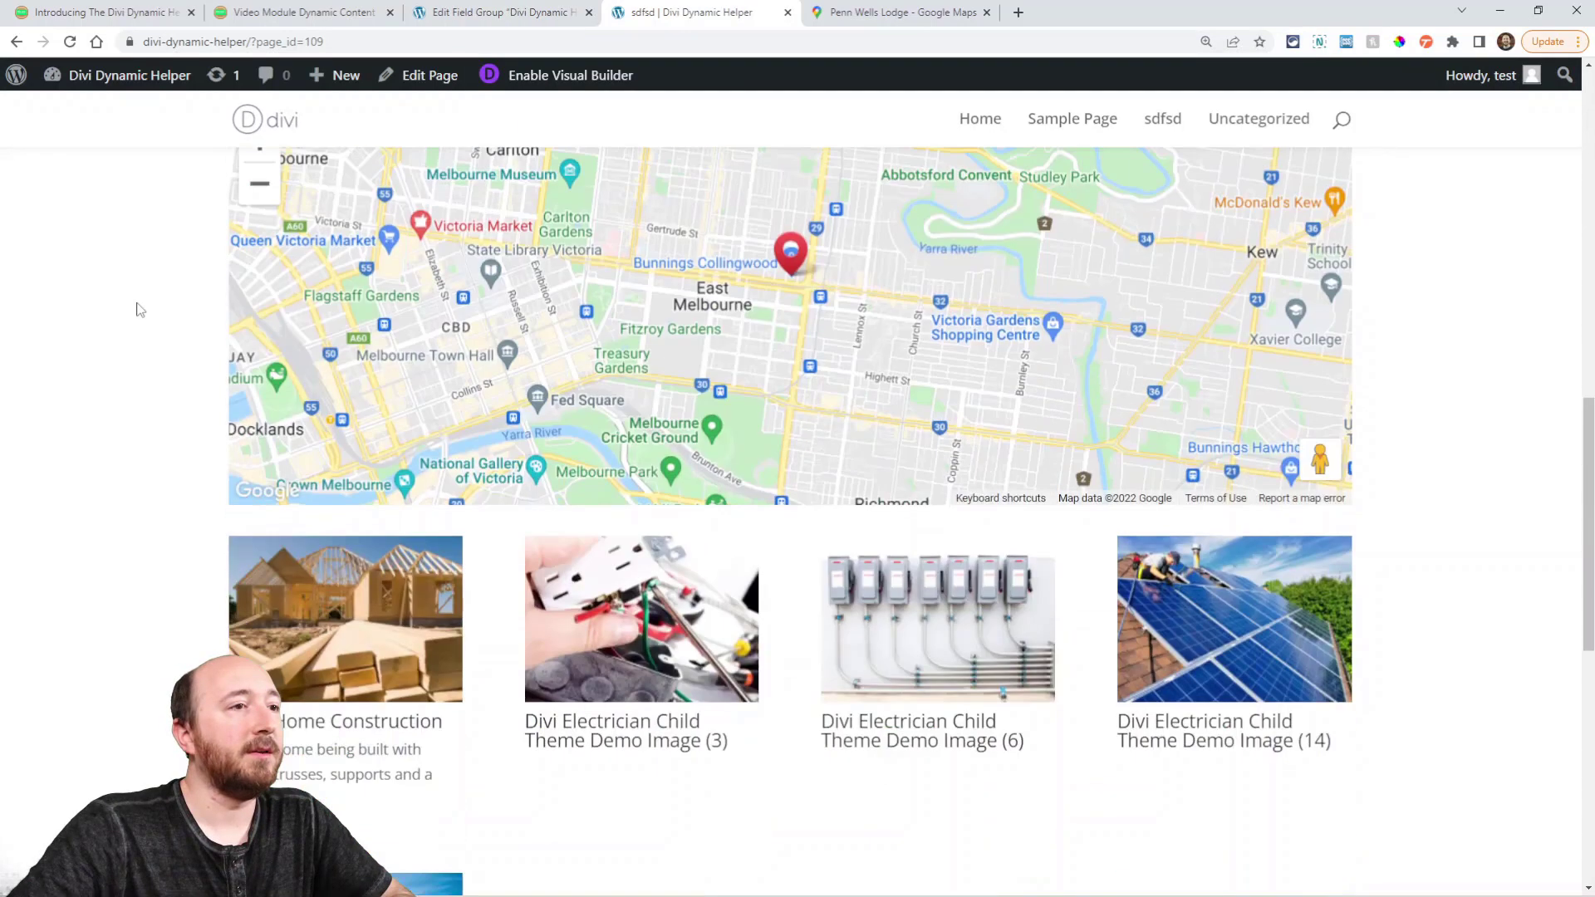
scroll(1307, 651, "up", 9)
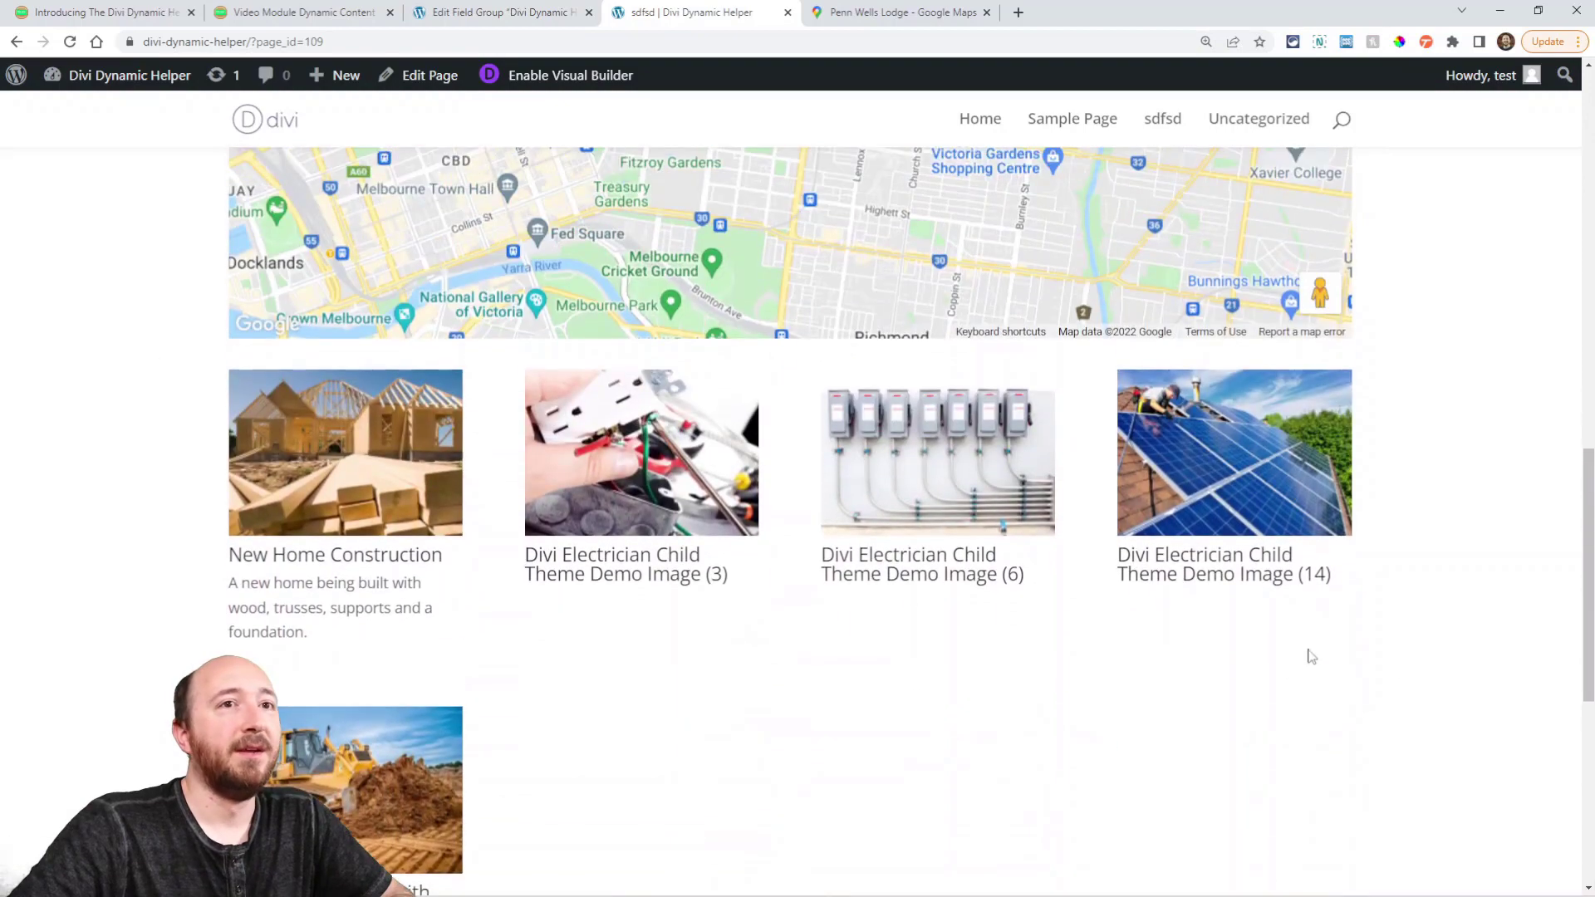
key("ctrl+1")
scroll(840, 416, "down", 2)
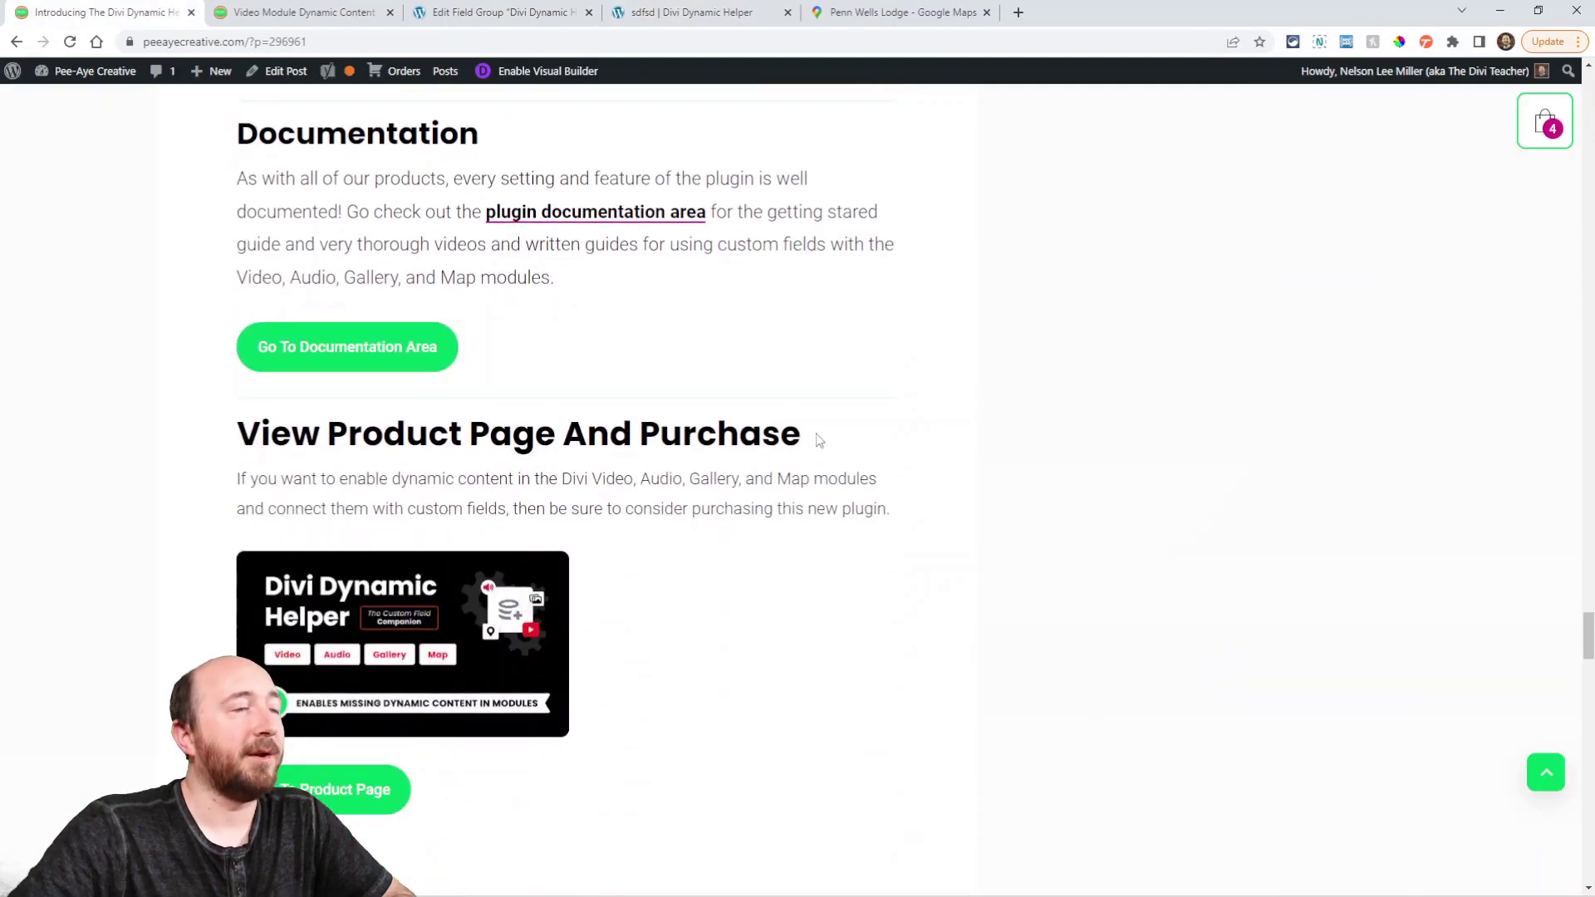
left_click(280, 15)
scroll(751, 430, "up", 20)
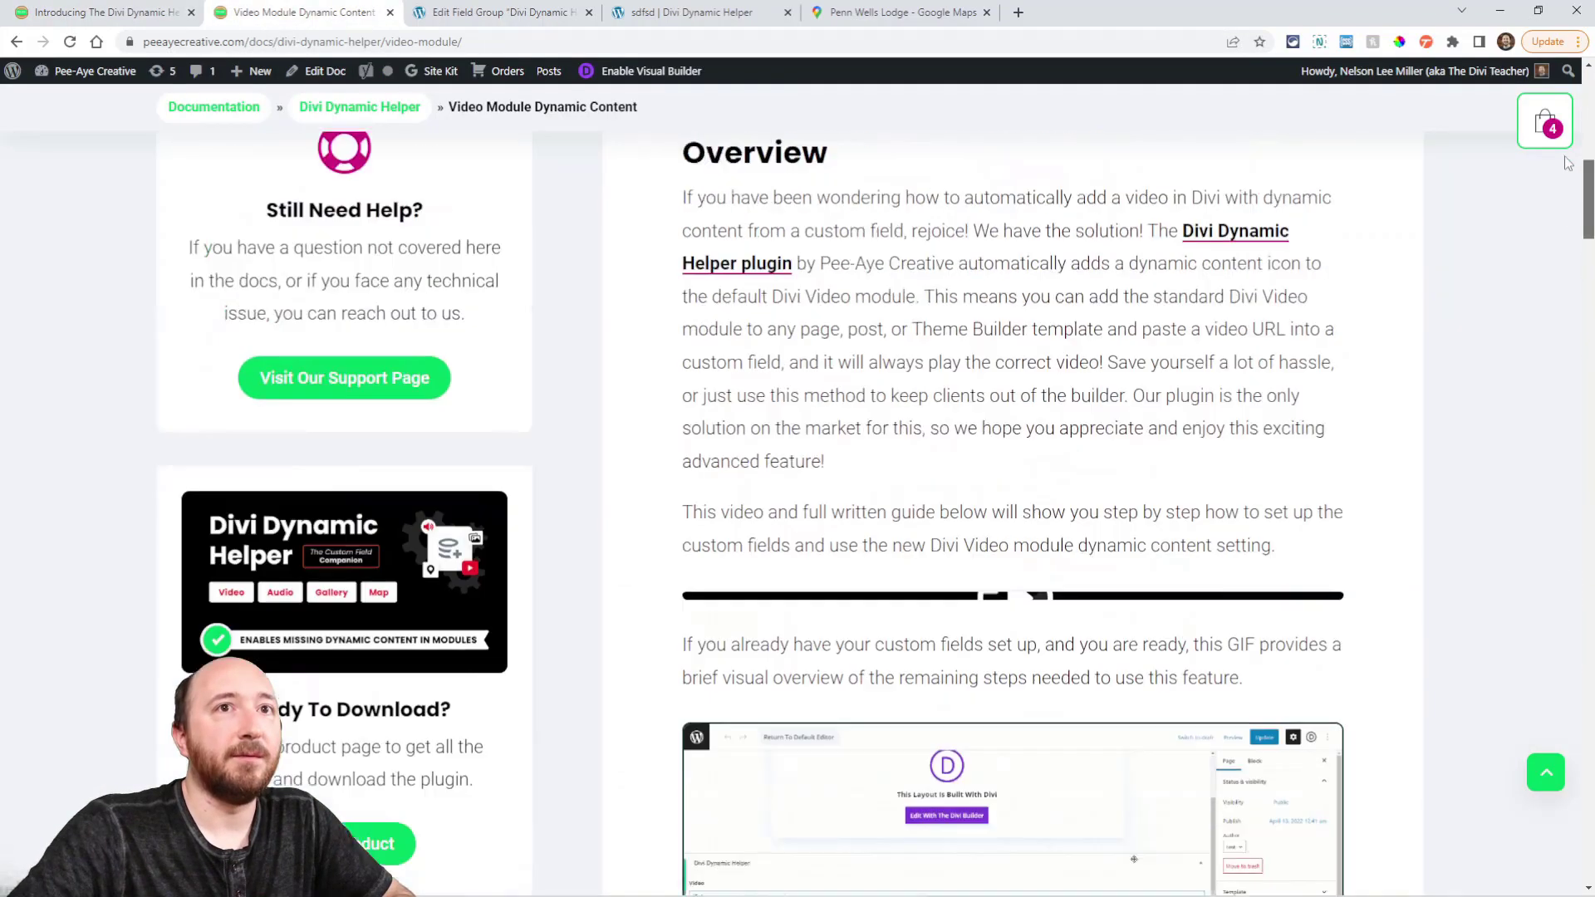
scroll(752, 430, "down", 3)
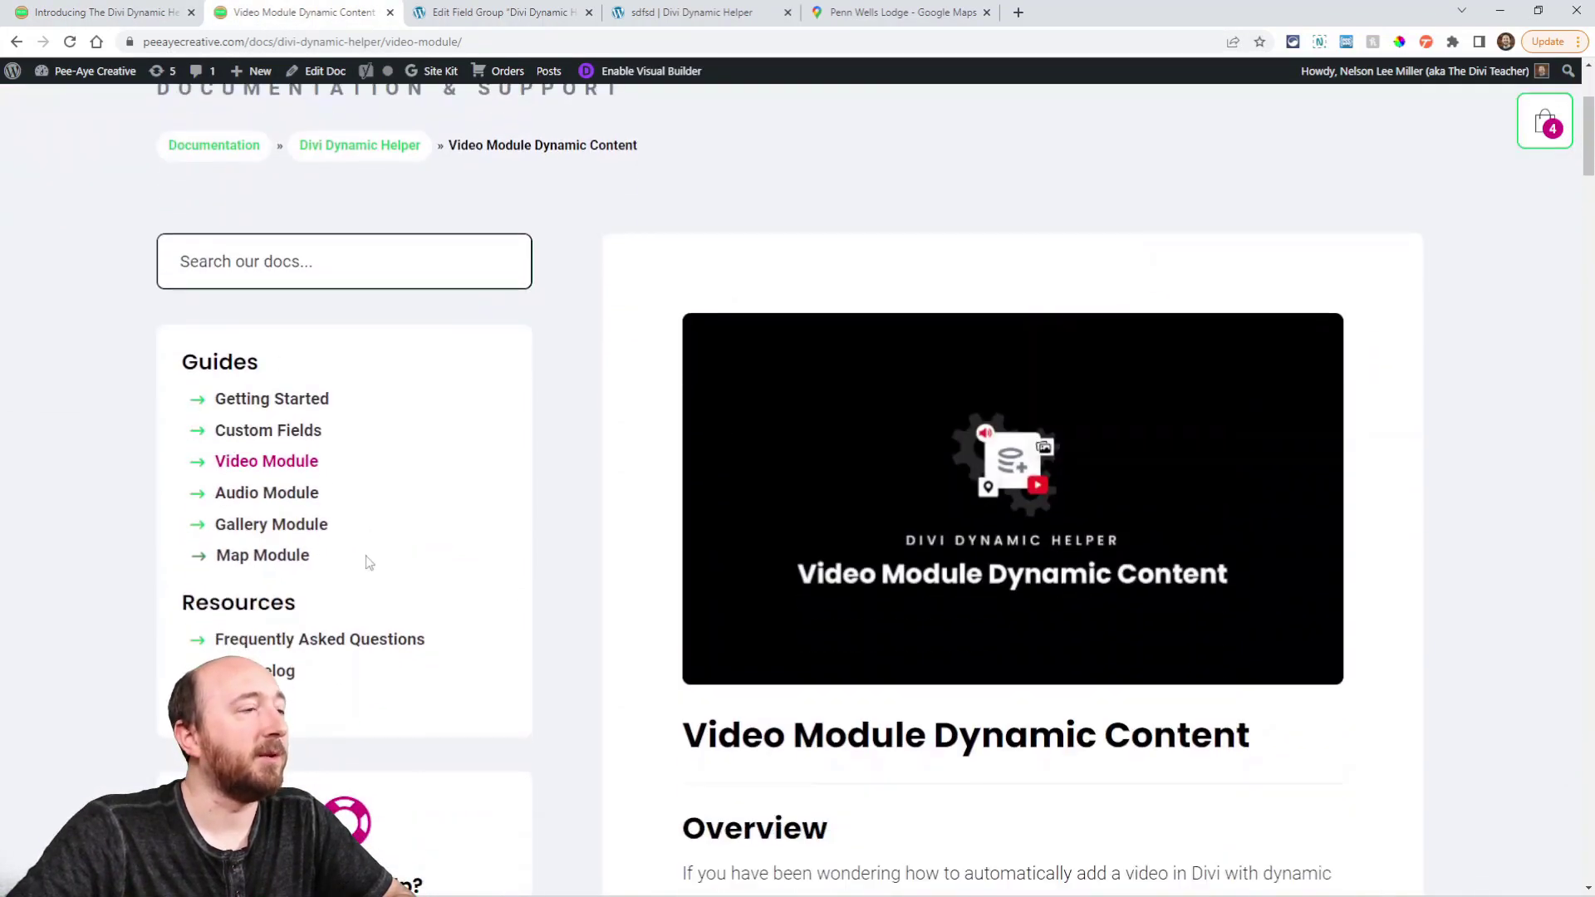
left_click(235, 400)
left_click(84, 12)
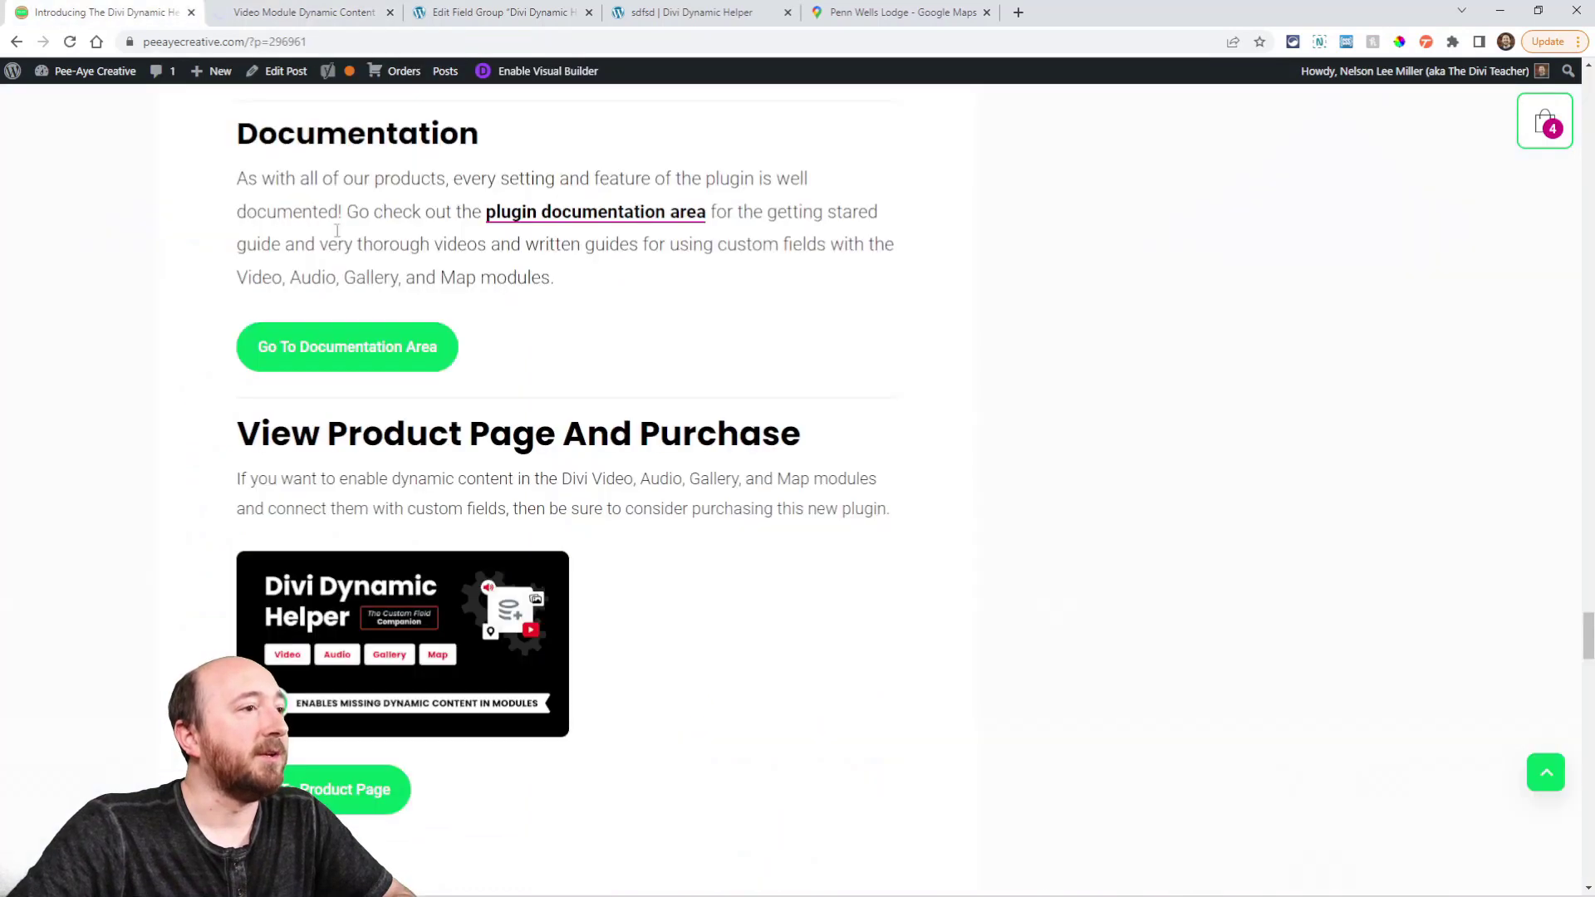
scroll(413, 490, "down", 2)
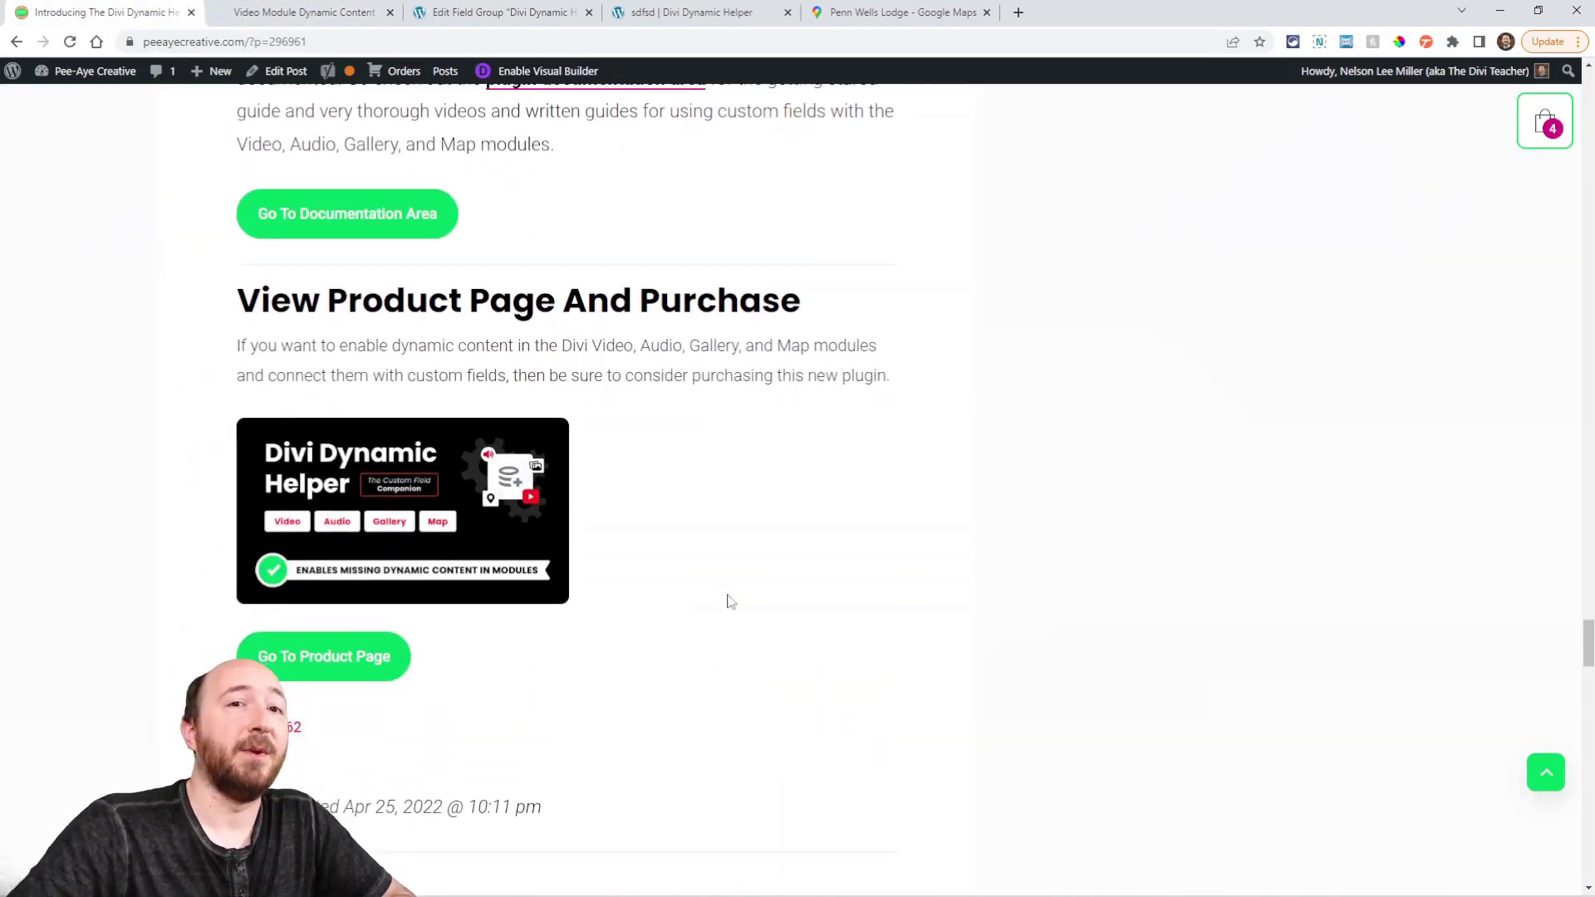
scroll(730, 526, "down", 1)
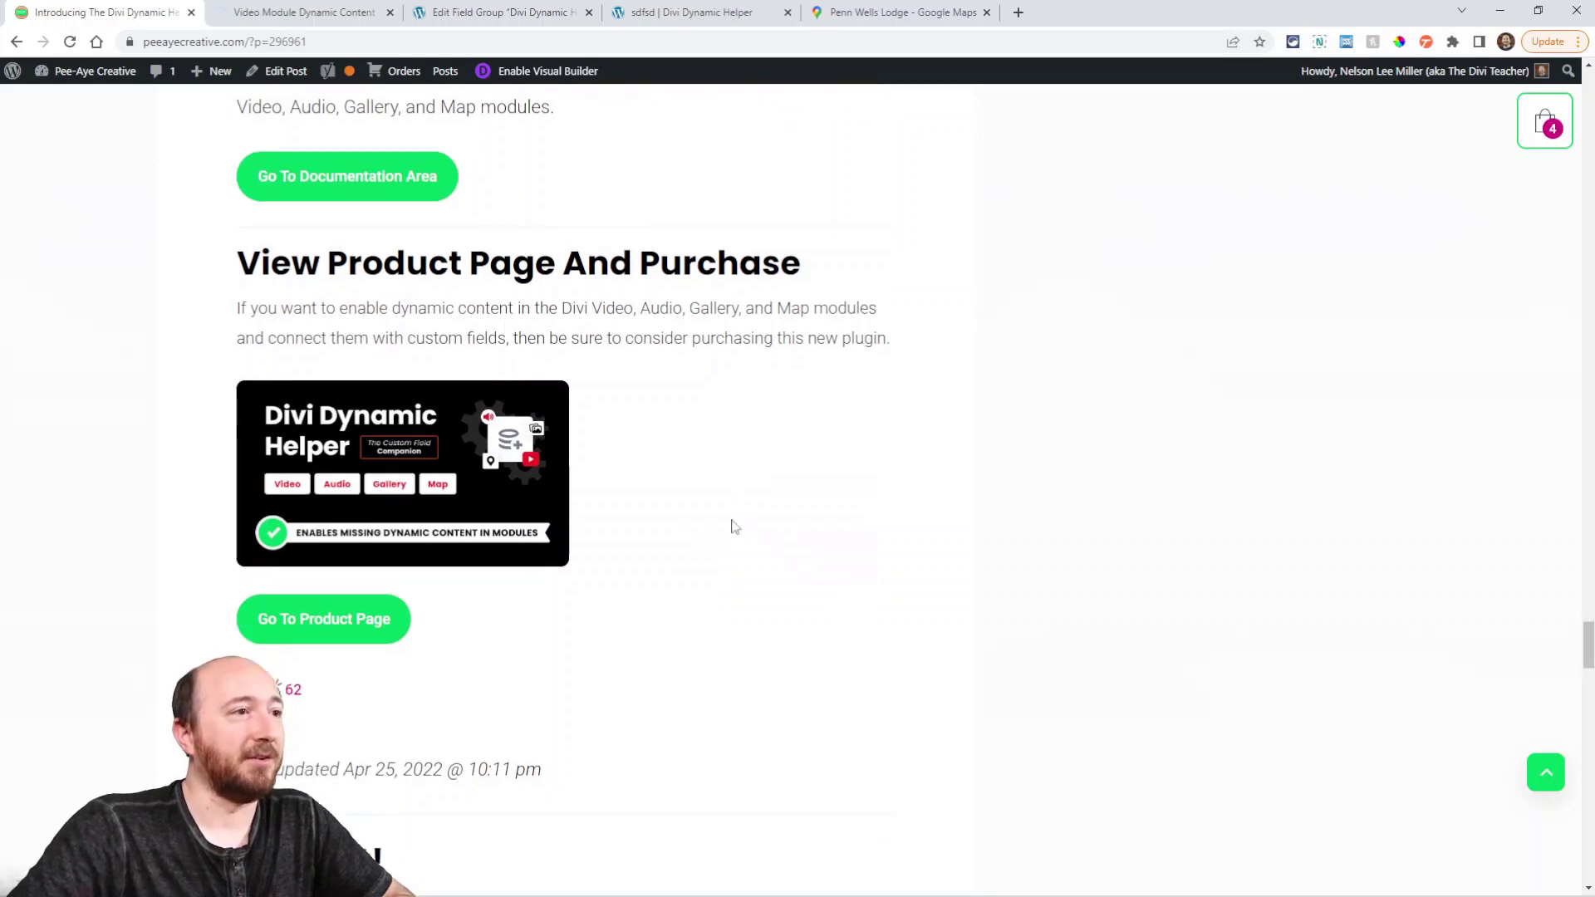